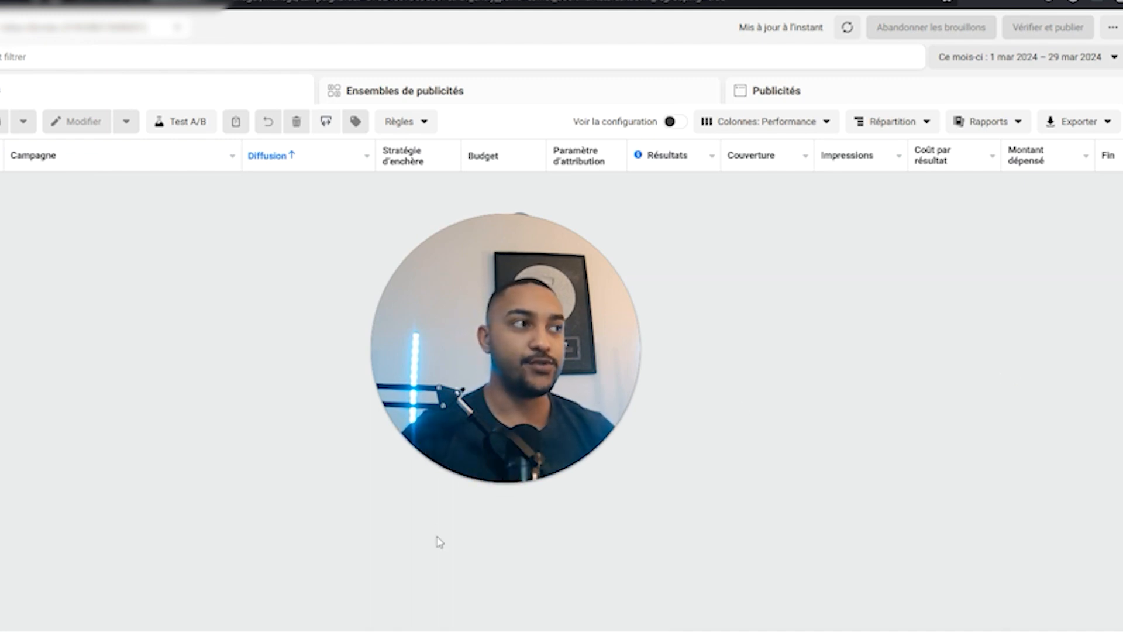
Open the Créer une campagne dialog to see the campaign objectives with purchase type Enchères.
drag(496, 357, 954, 443)
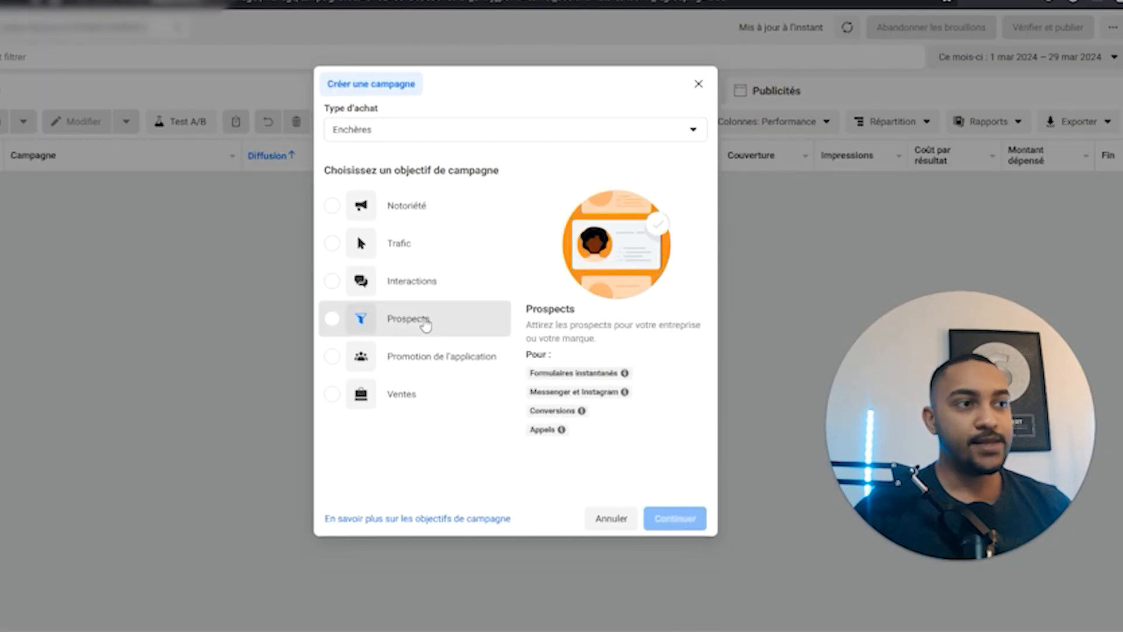
Create a Prospects campaign using the manual leads campaign setup.
click(440, 321)
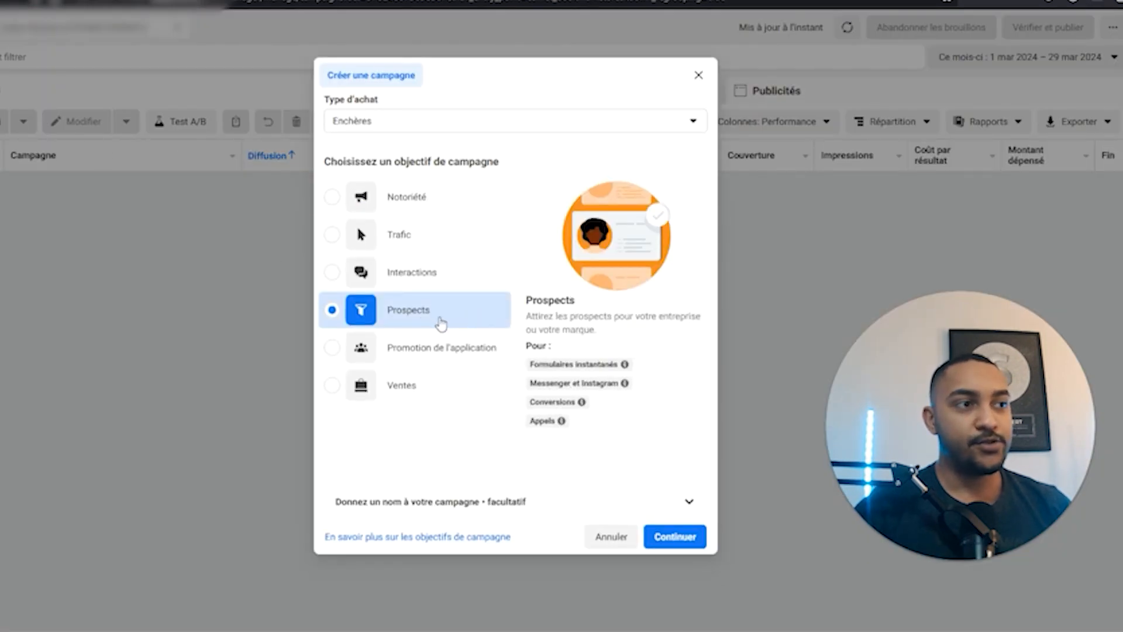
click(667, 537)
click(463, 368)
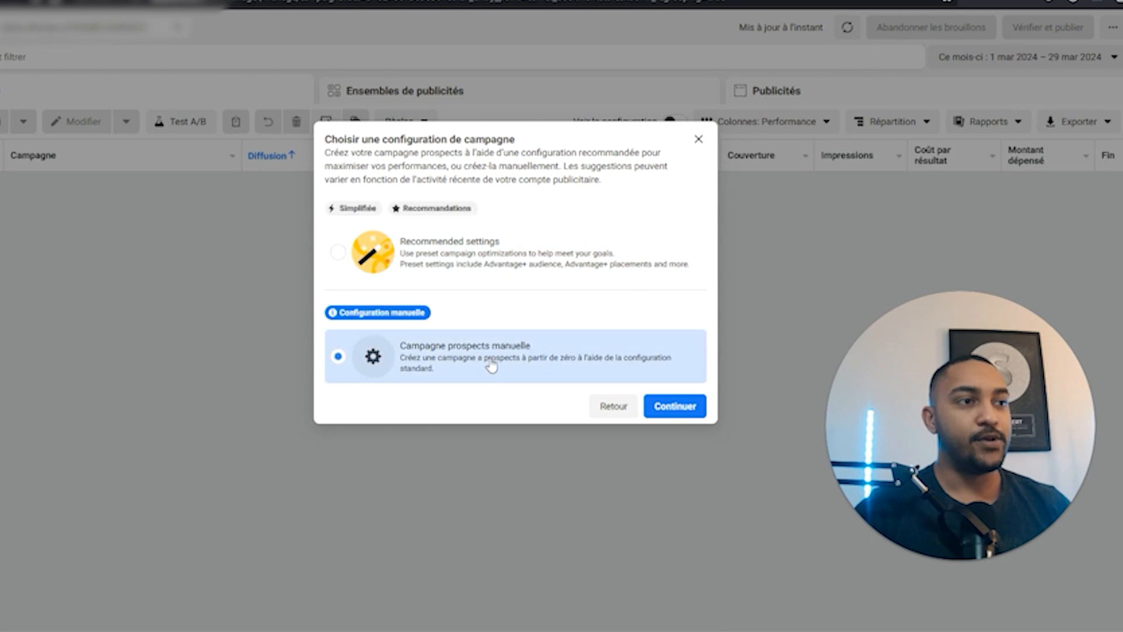
click(656, 413)
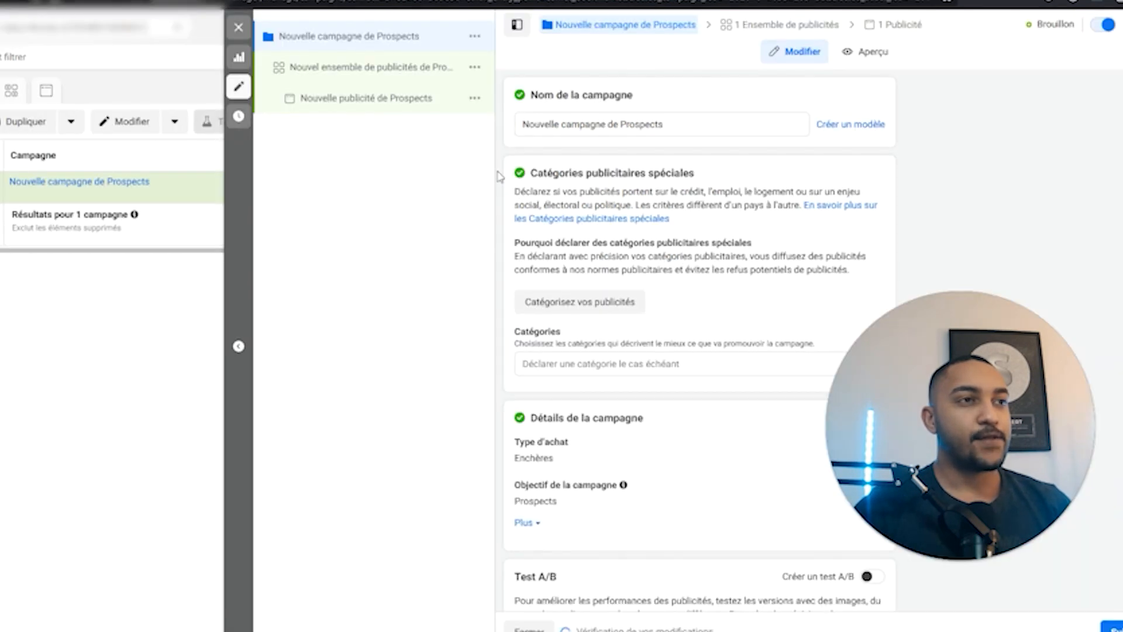
Rename the campaign to '#1 // Renovation toiture'.
triple_click(632, 125)
text(#1 )
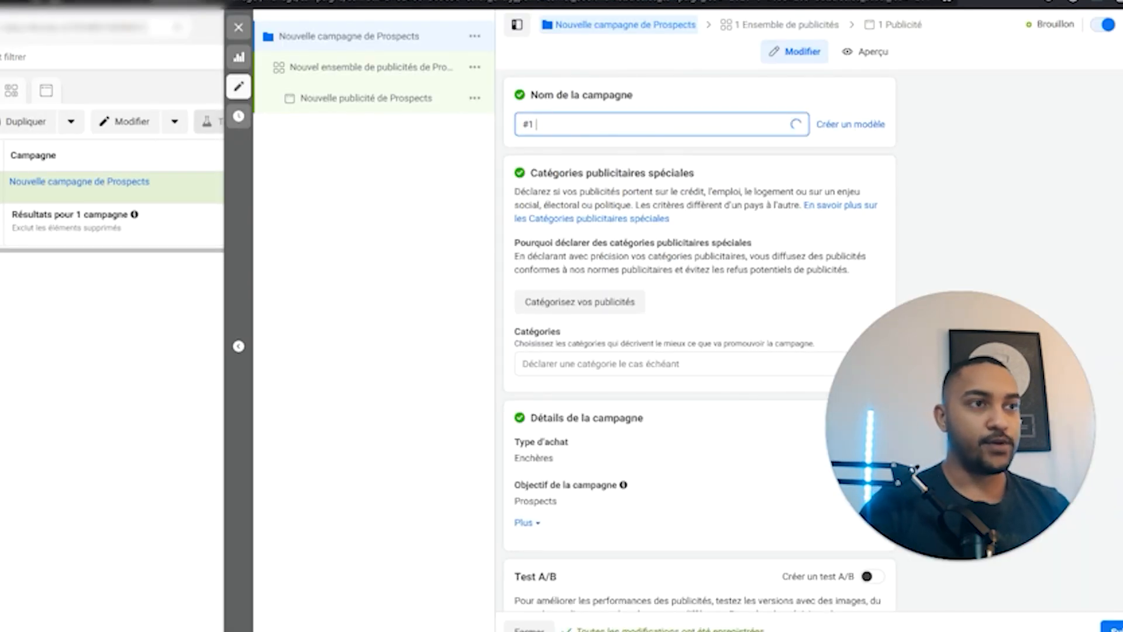
text(//)
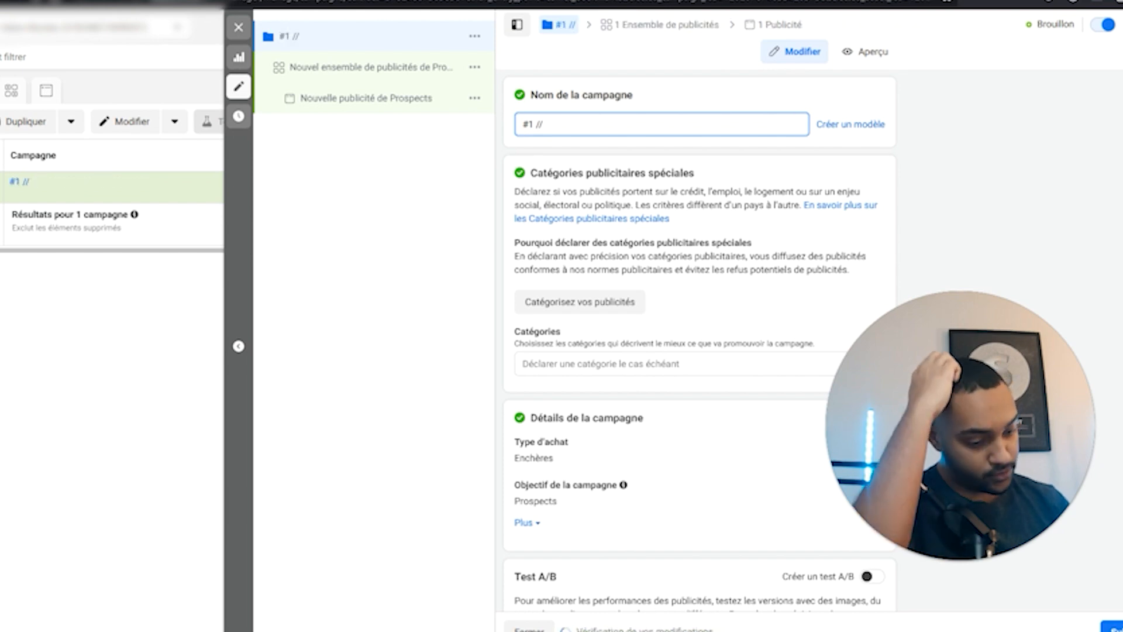
text( Renovation toiture)
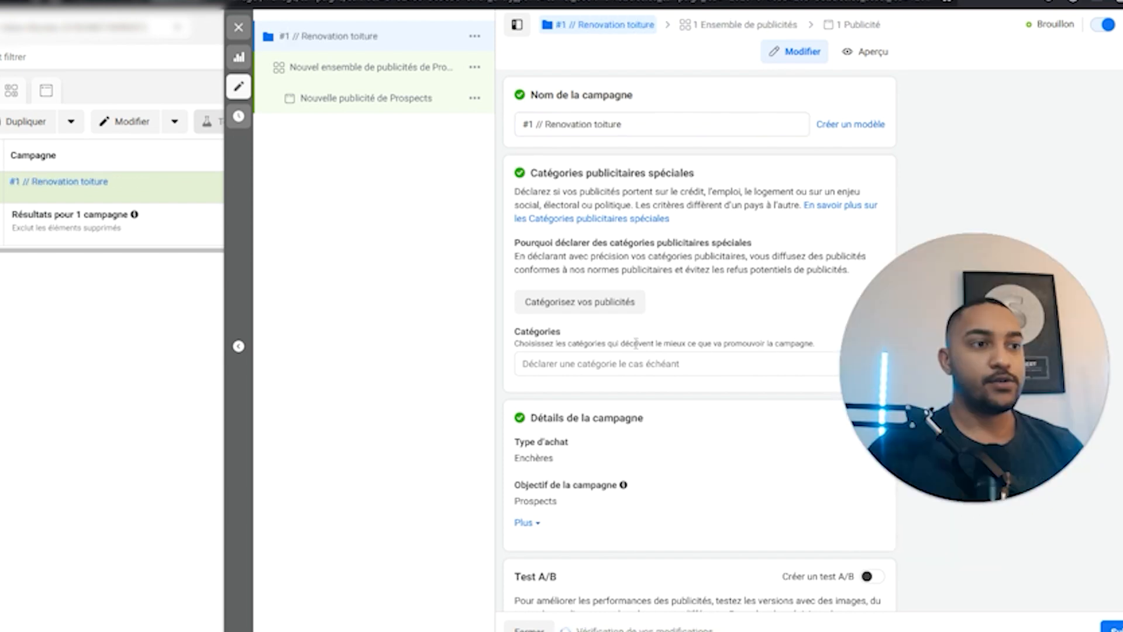
scroll(836, 458, down, 3)
In the ad set, lower the daily budget from 20 € to 10 €.
click(1114, 627)
drag(718, 125, 537, 131)
scroll(539, 341, down, 15)
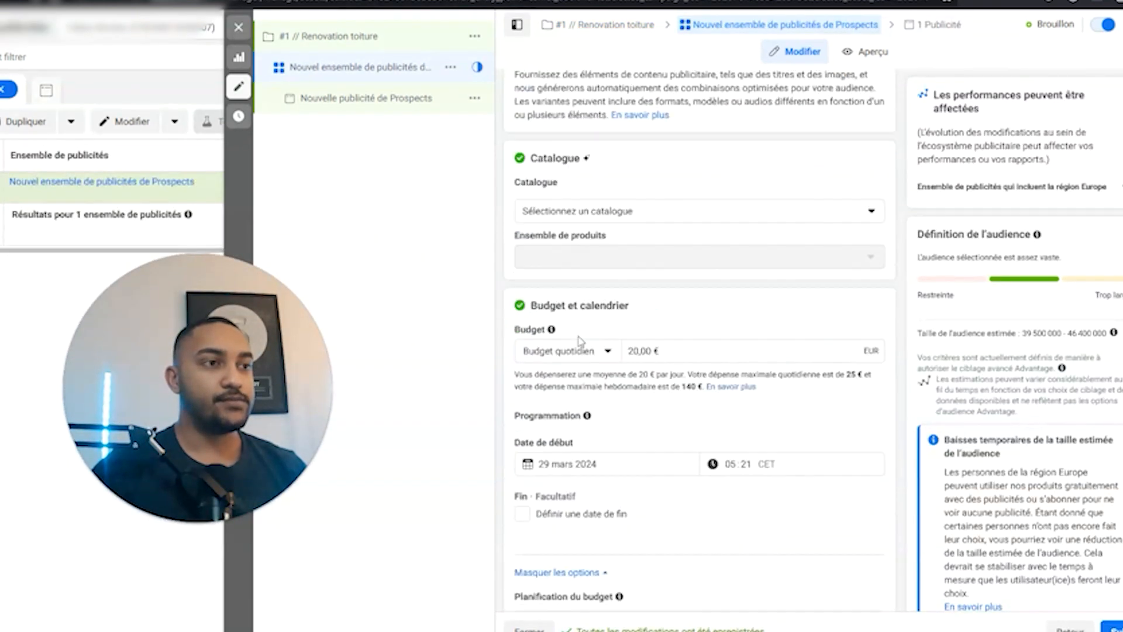
scroll(573, 331, up, 5)
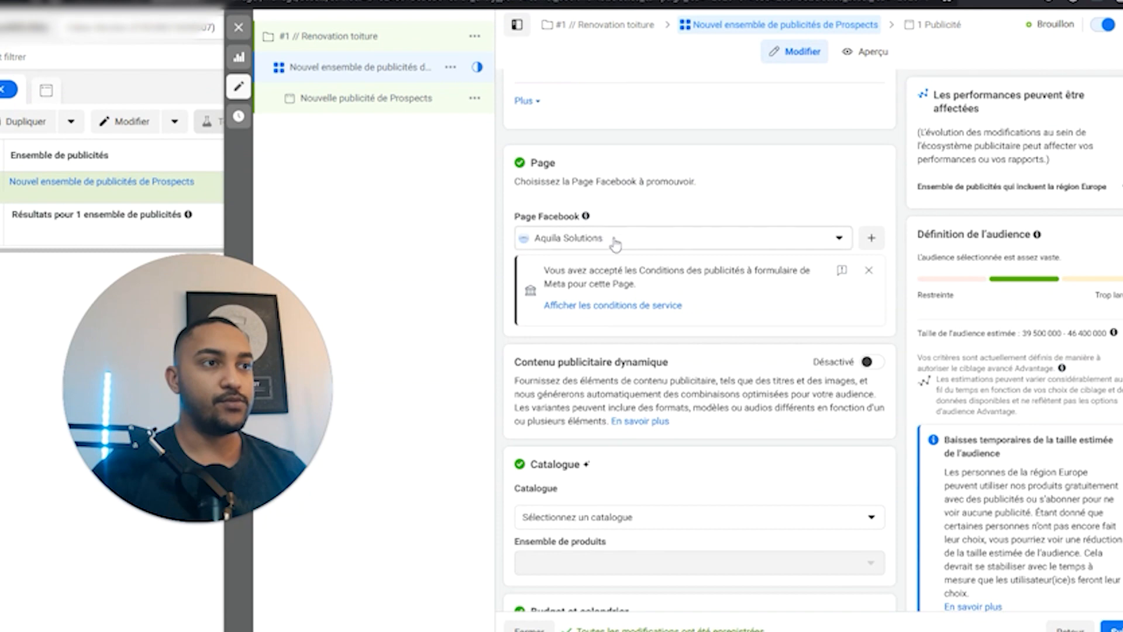
scroll(614, 266, down, 4)
click(634, 432)
key(BackSpace)
text(10,00 €)
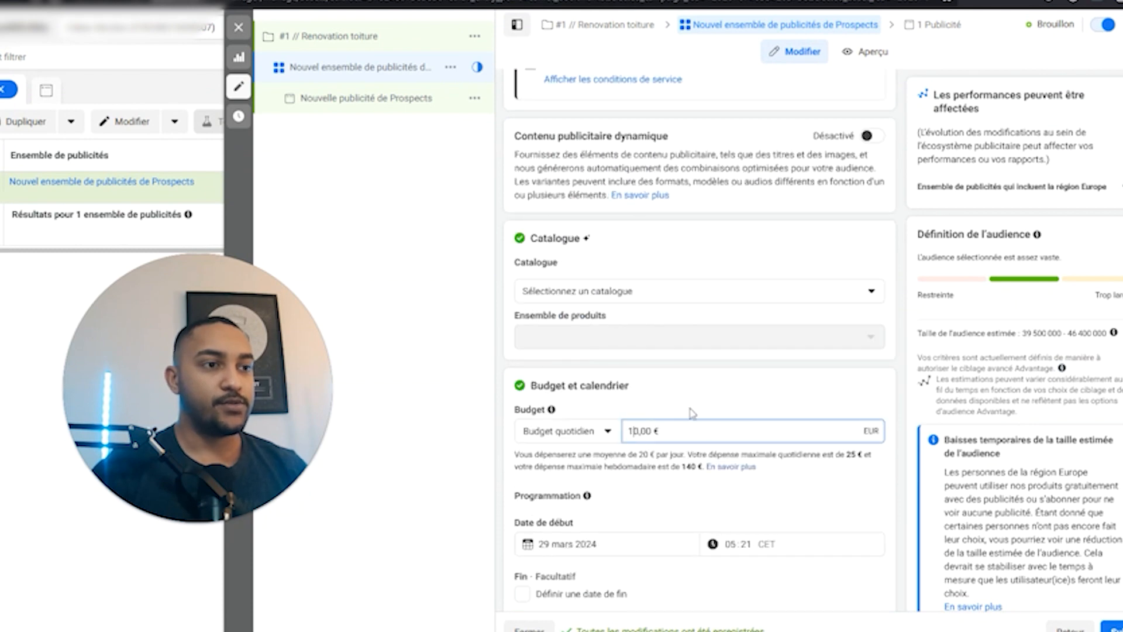
Revert to the original audience options instead of Advantage+ audience.
scroll(668, 410, down, 10)
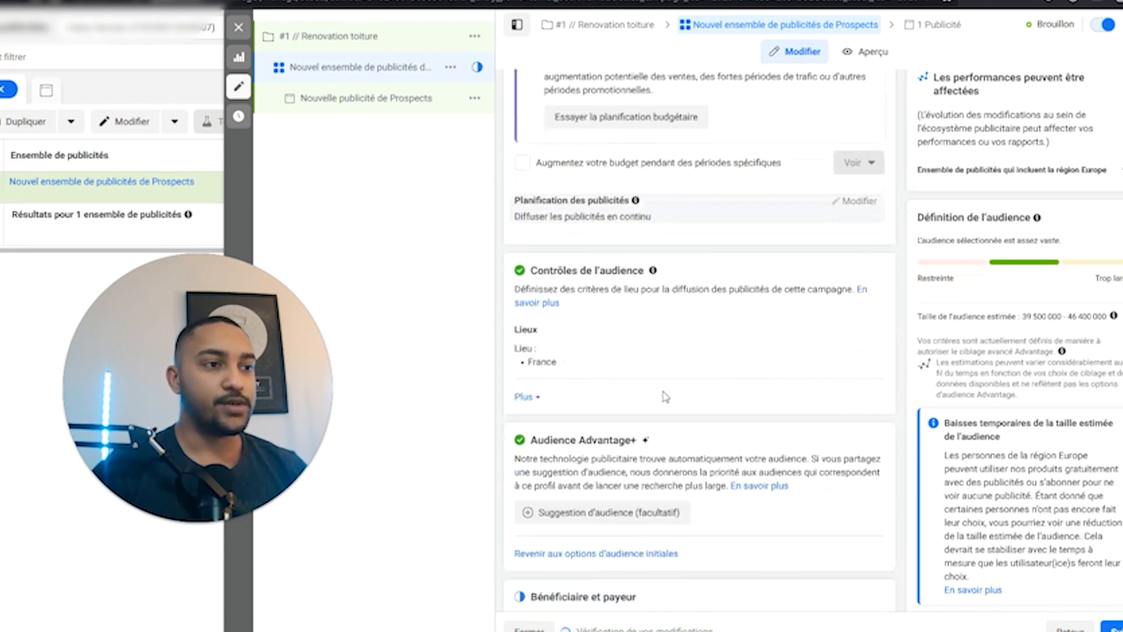
scroll(585, 374, down, 5)
scroll(591, 386, up, 5)
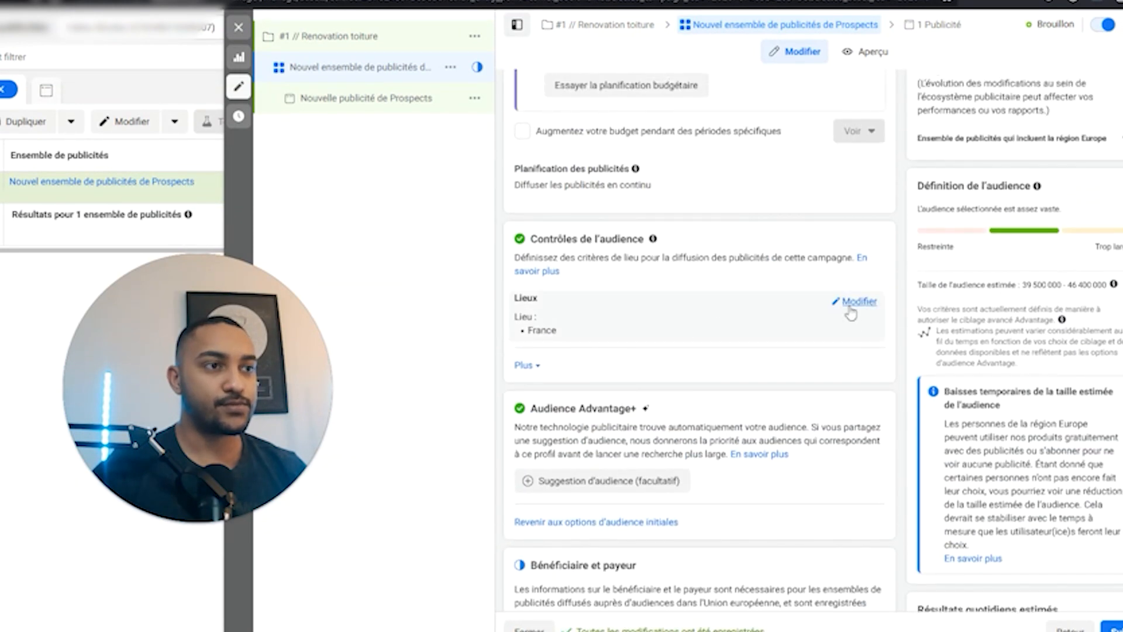
click(851, 310)
scroll(559, 352, down, 1)
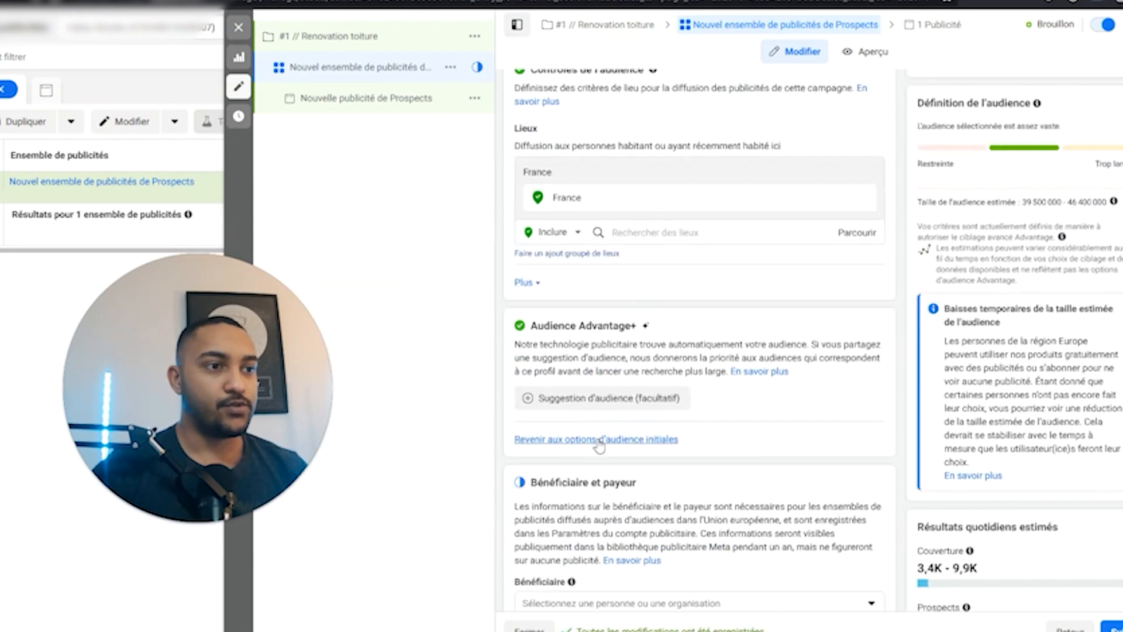
click(619, 440)
click(479, 263)
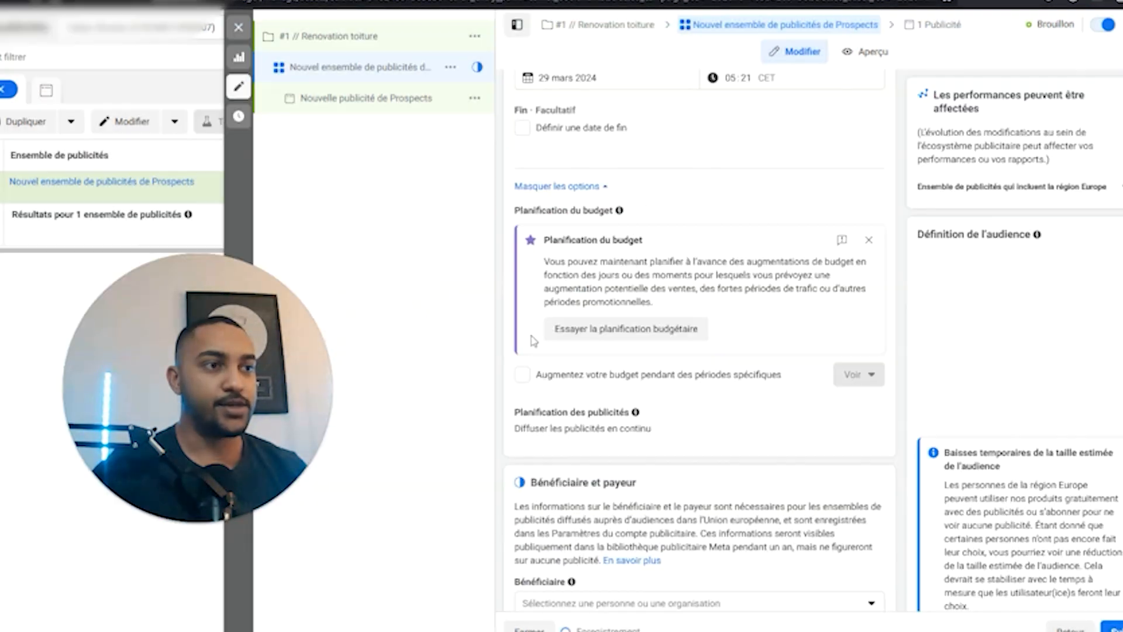
scroll(661, 362, up, 6)
scroll(626, 349, down, 8)
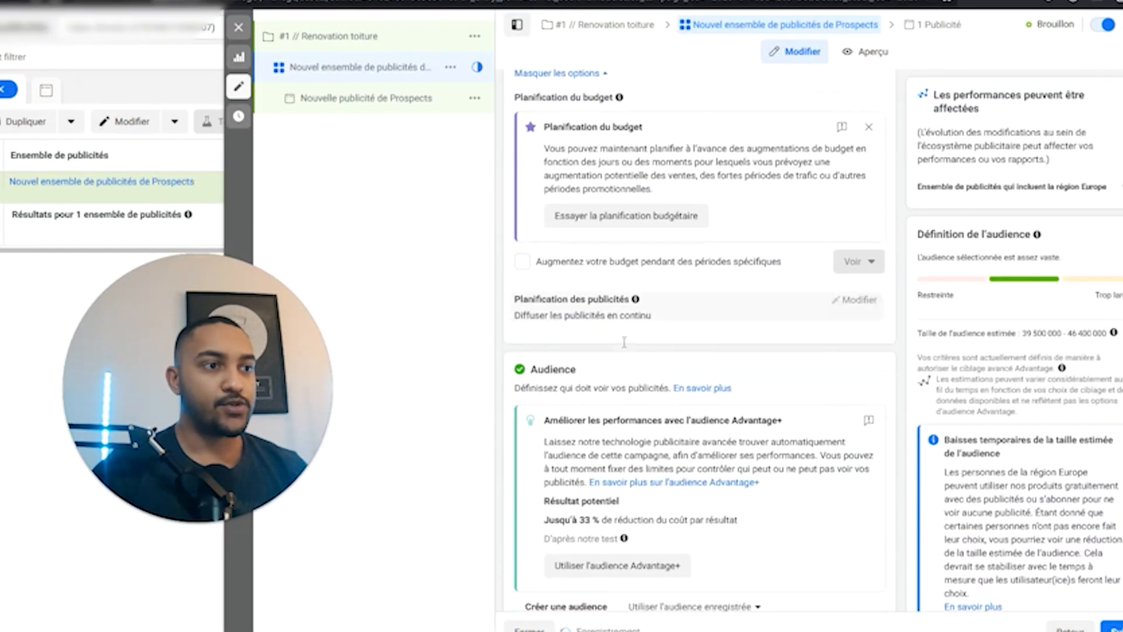
scroll(632, 356, down, 7)
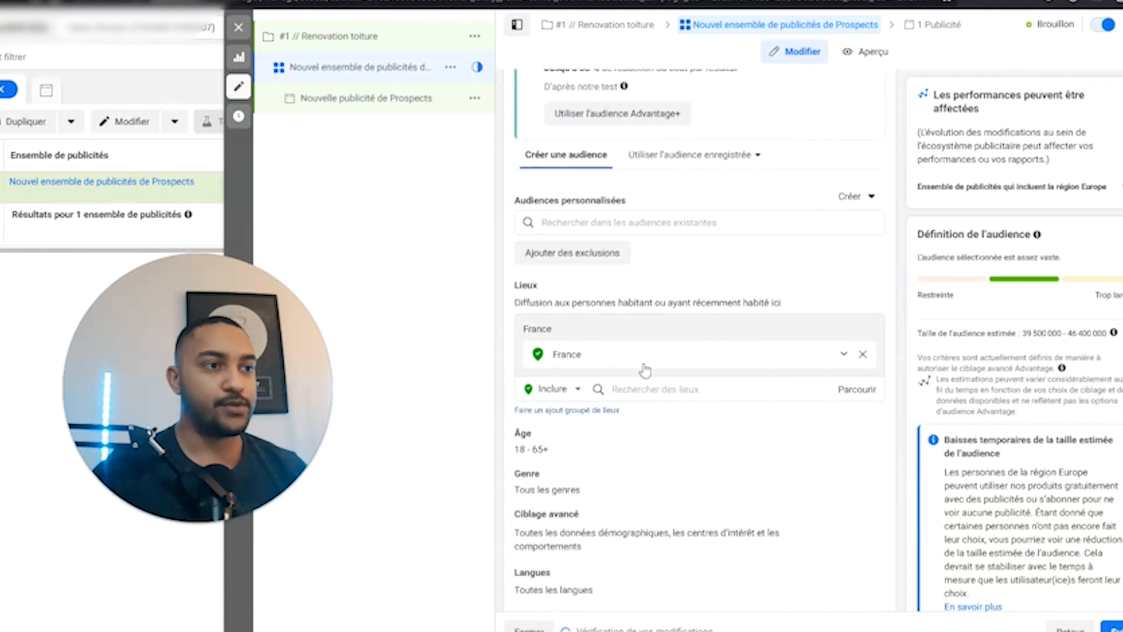
Replace France with Lille, Nord-Pas-de-Calais as the location, with a 20 km radius.
click(863, 355)
click(650, 376)
text(lille)
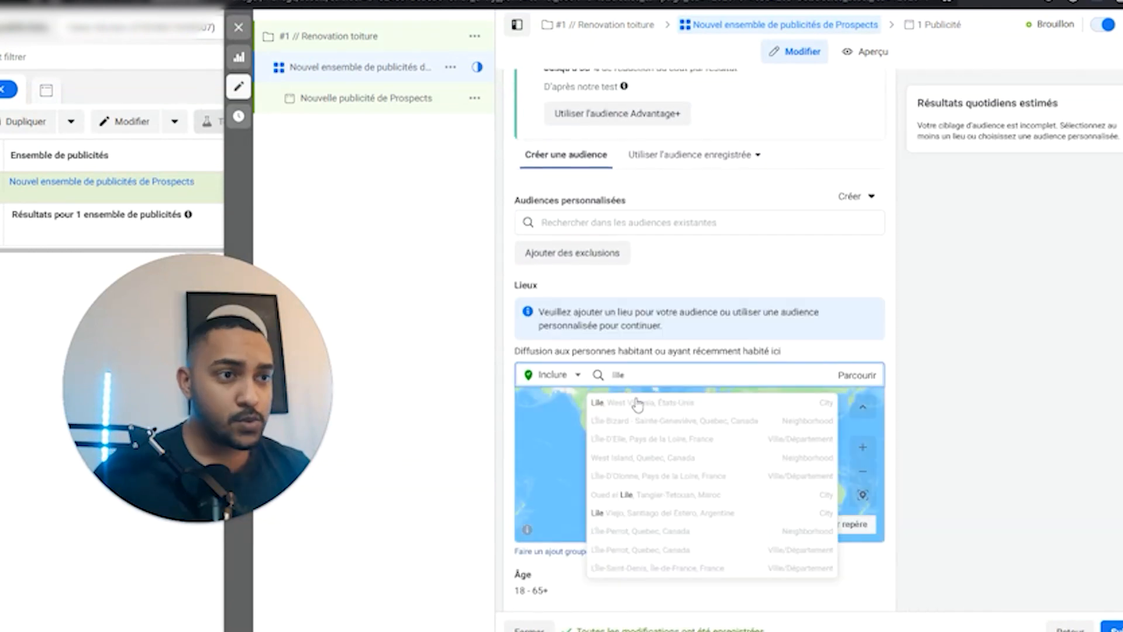
click(675, 410)
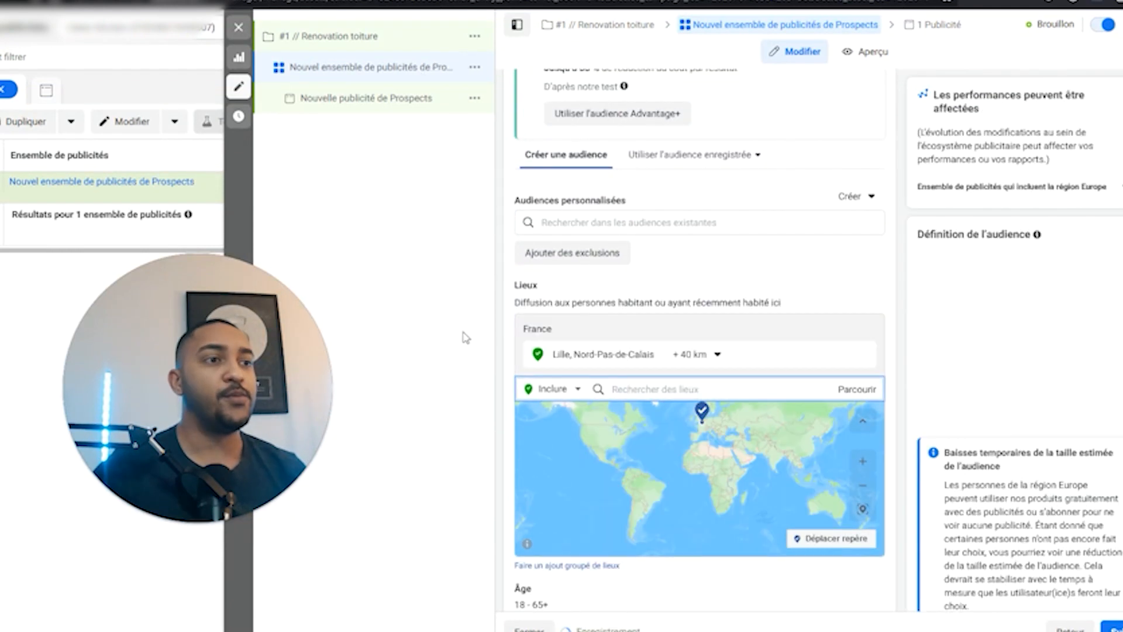
click(712, 356)
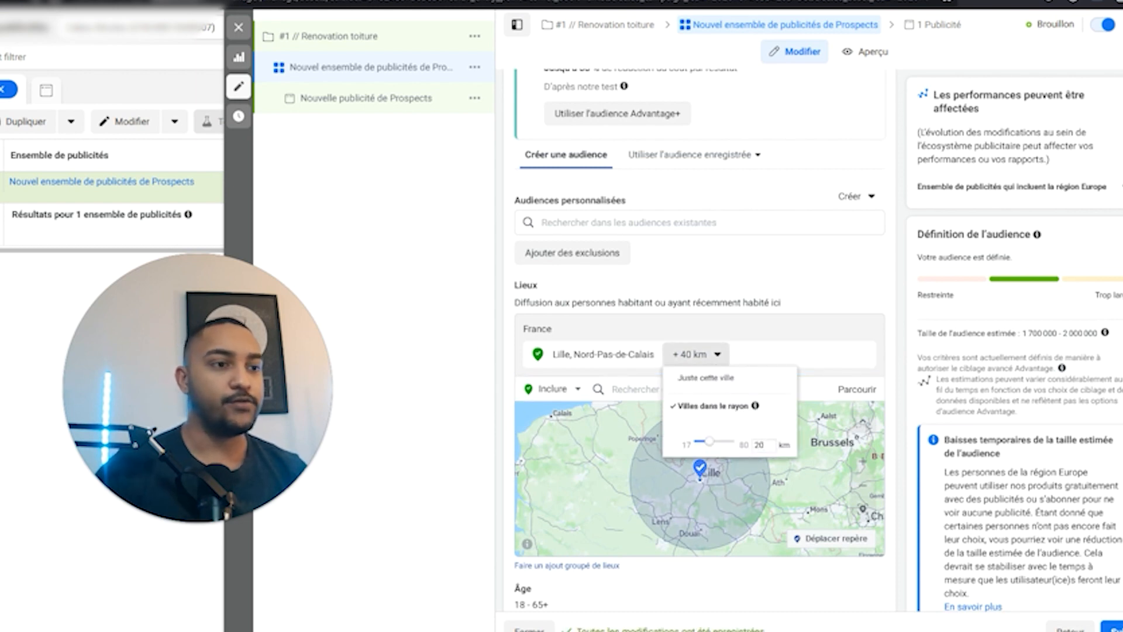
click(860, 306)
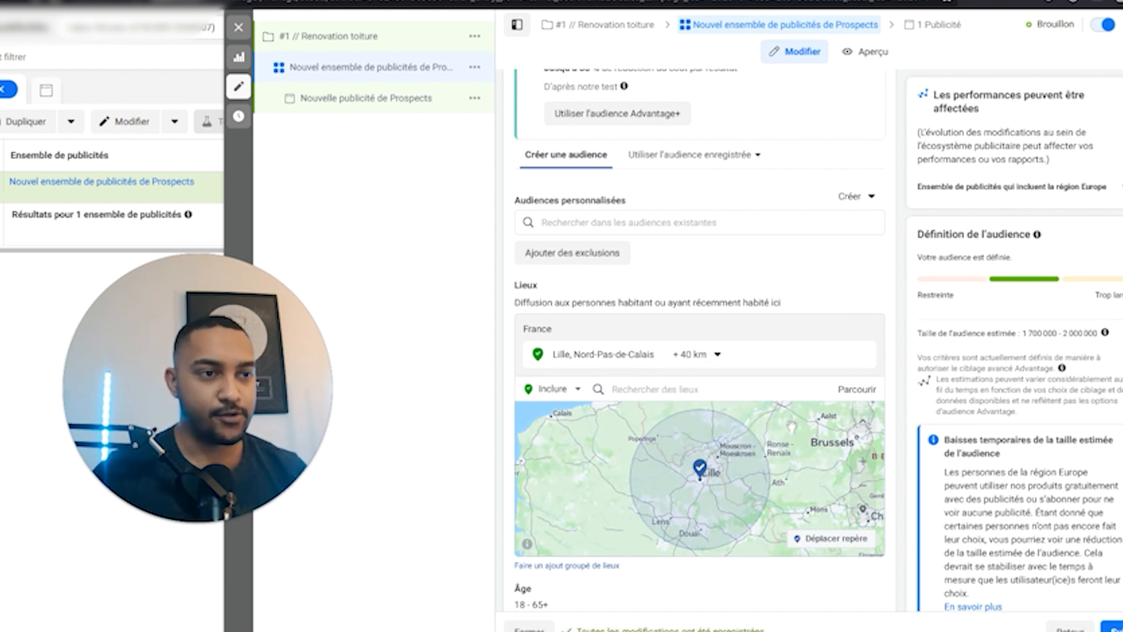
click(691, 355)
click(760, 443)
key(BackSpace)
text(20)
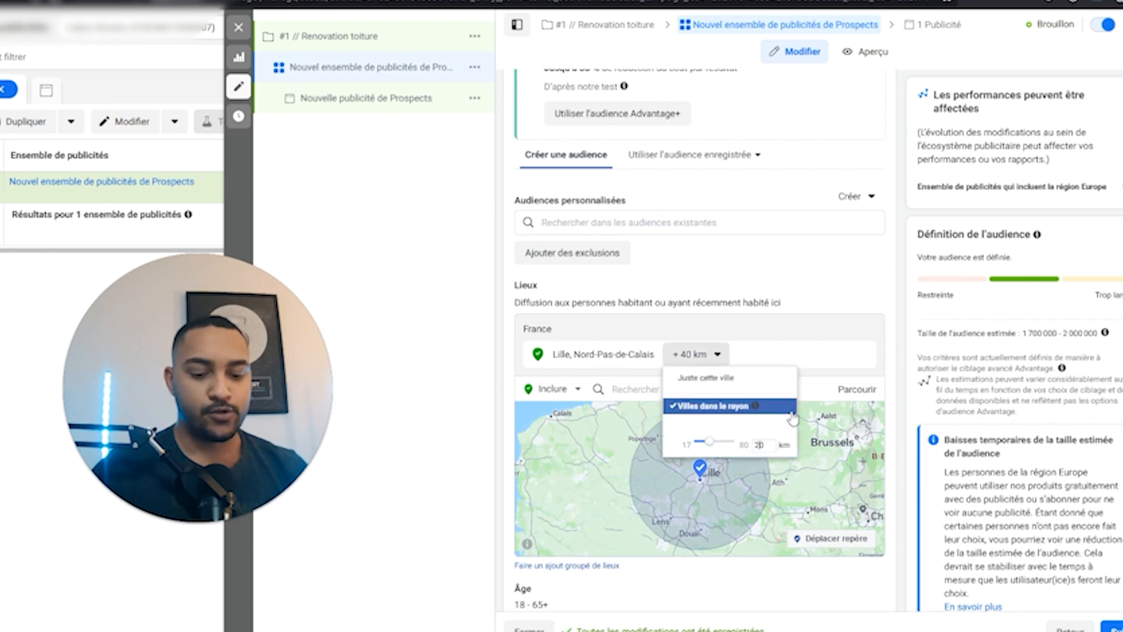
click(797, 354)
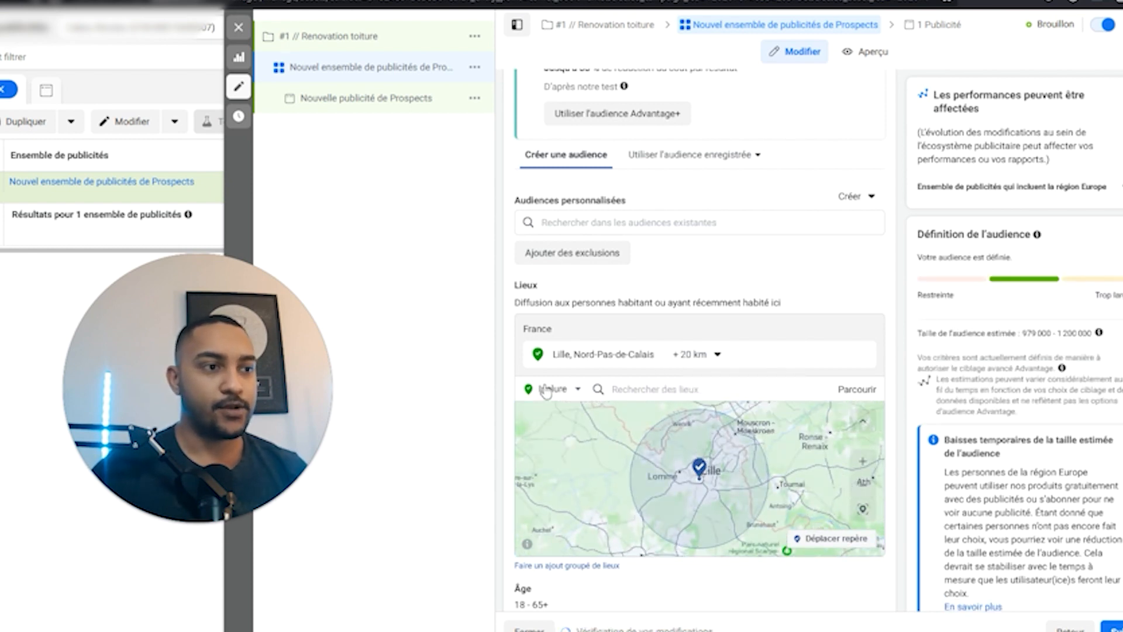
Set the audience minimum age to 30.
scroll(564, 401, down, 3)
click(854, 421)
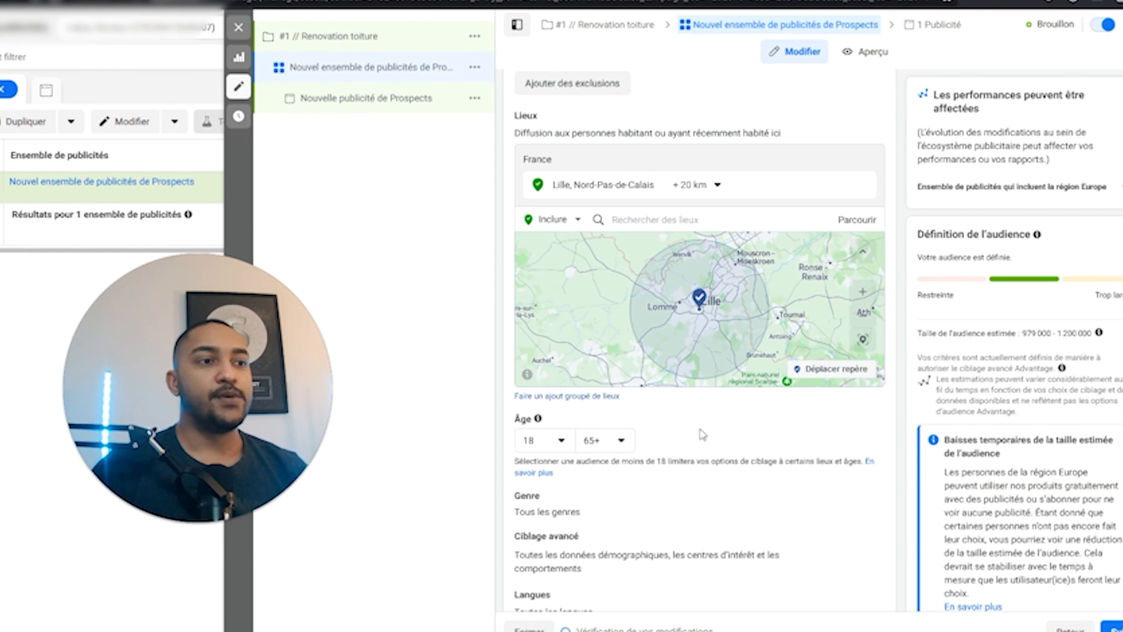
click(558, 445)
scroll(591, 527, down, 3)
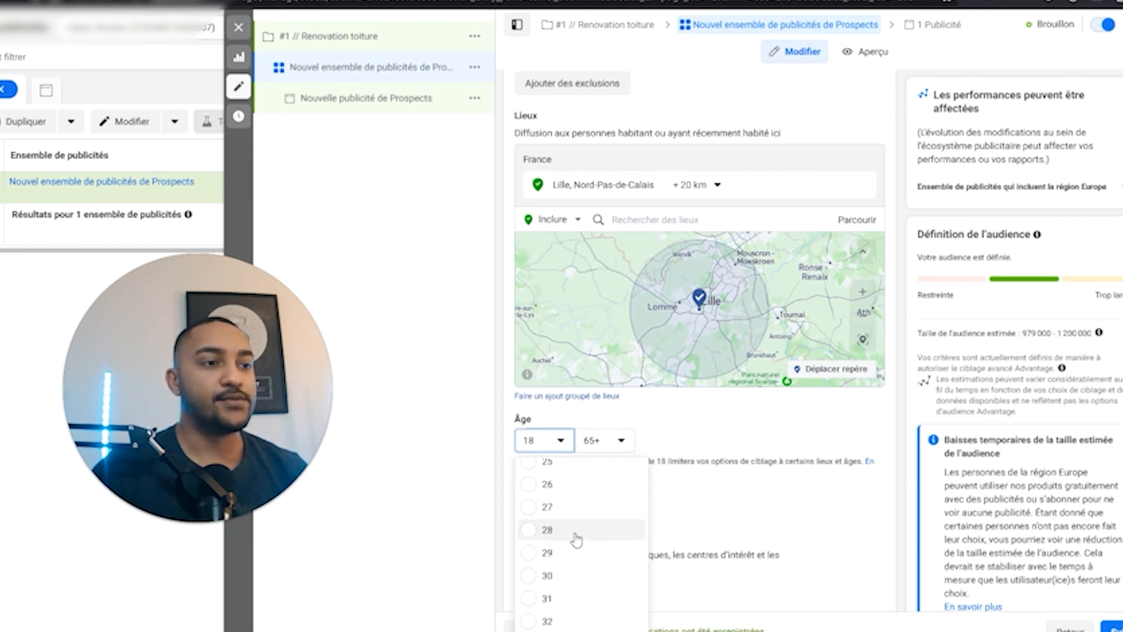
click(550, 576)
Add Français (tout) as the targeted language.
scroll(749, 445, down, 4)
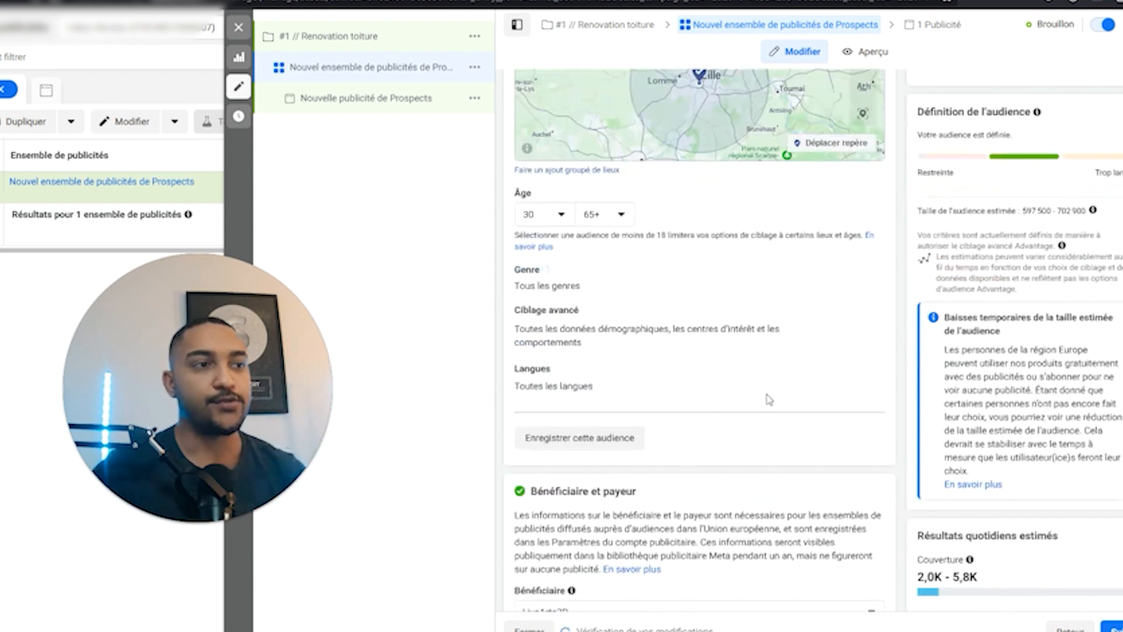
click(857, 370)
text(f)
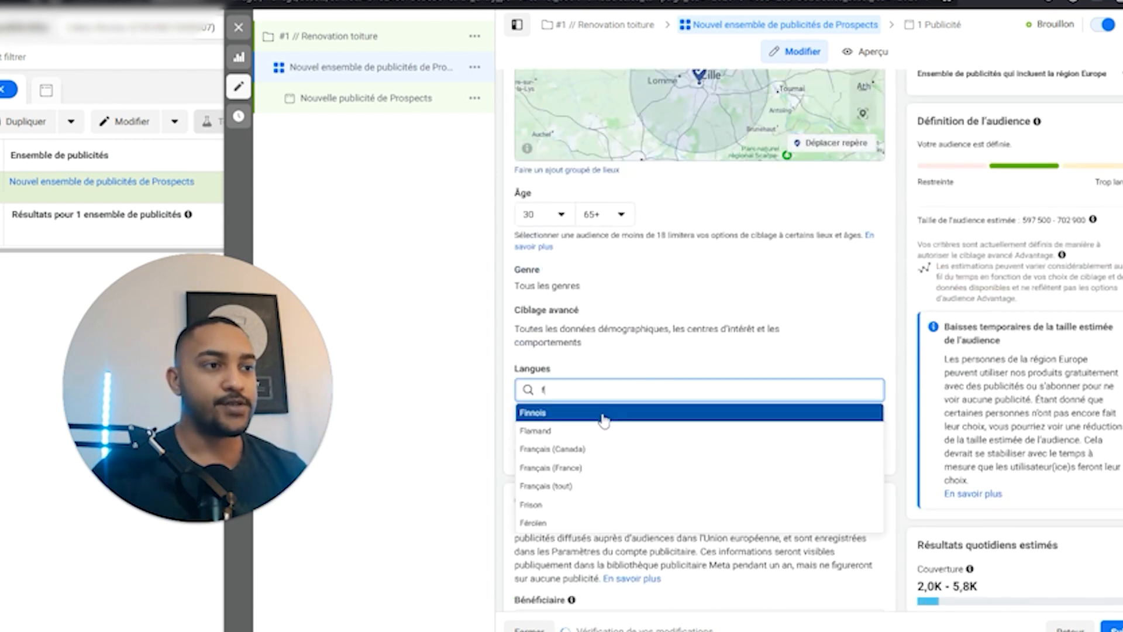
text(r)
click(564, 453)
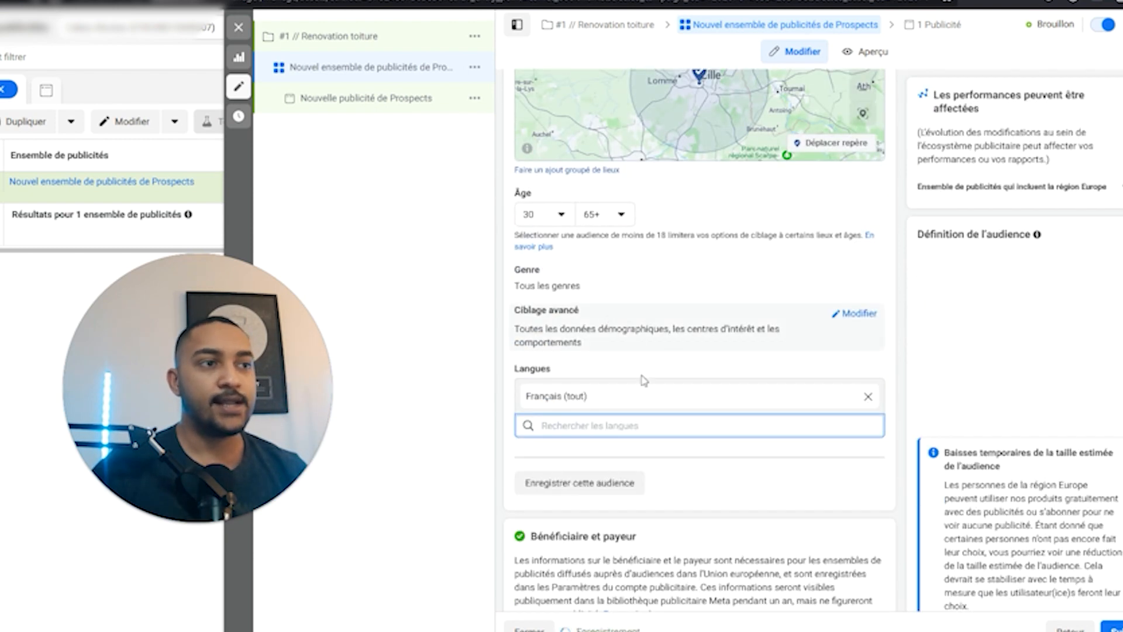
Switch the ad set to manual placements.
scroll(629, 427, down, 4)
click(848, 509)
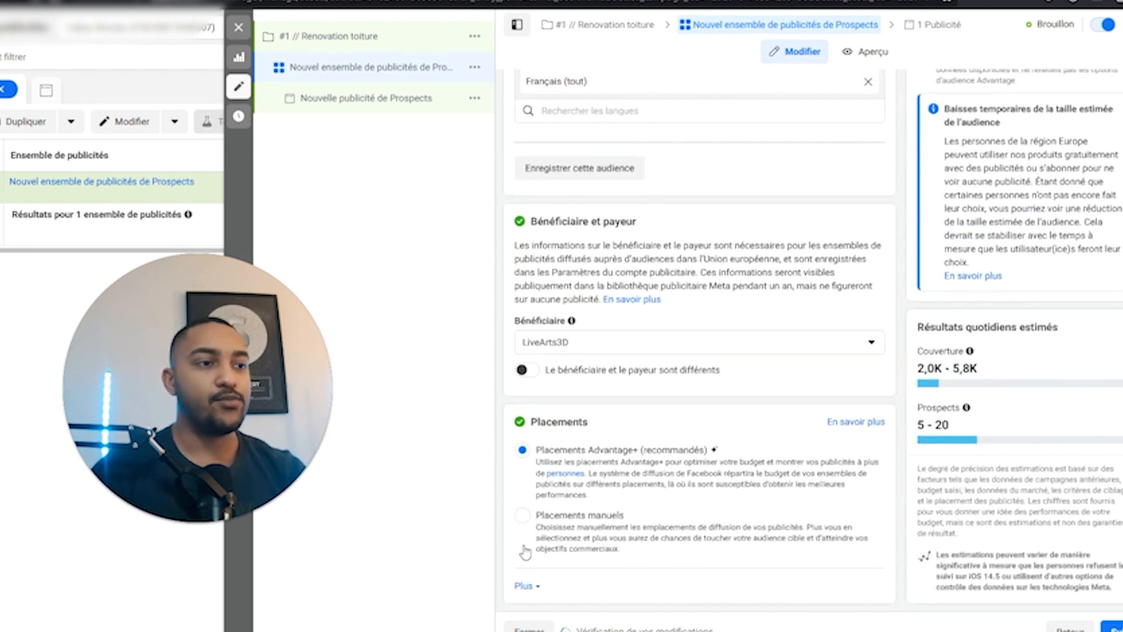
click(523, 516)
scroll(538, 519, down, 4)
scroll(685, 465, up, 9)
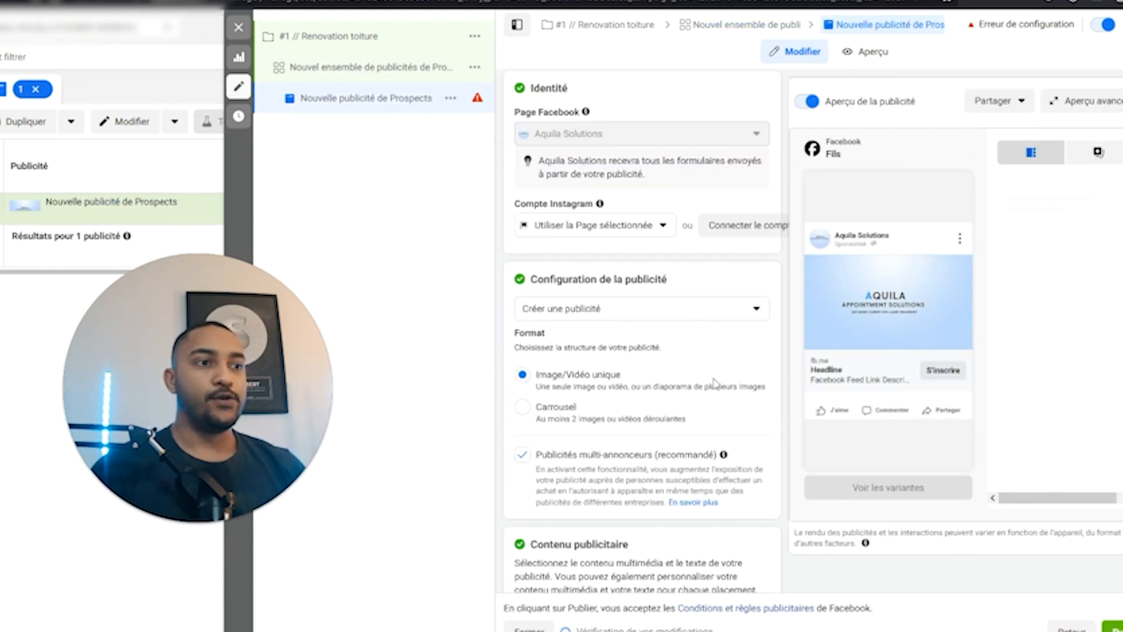
Start a new instant form from the Destination's Formulaire instantané section.
scroll(717, 374, down, 5)
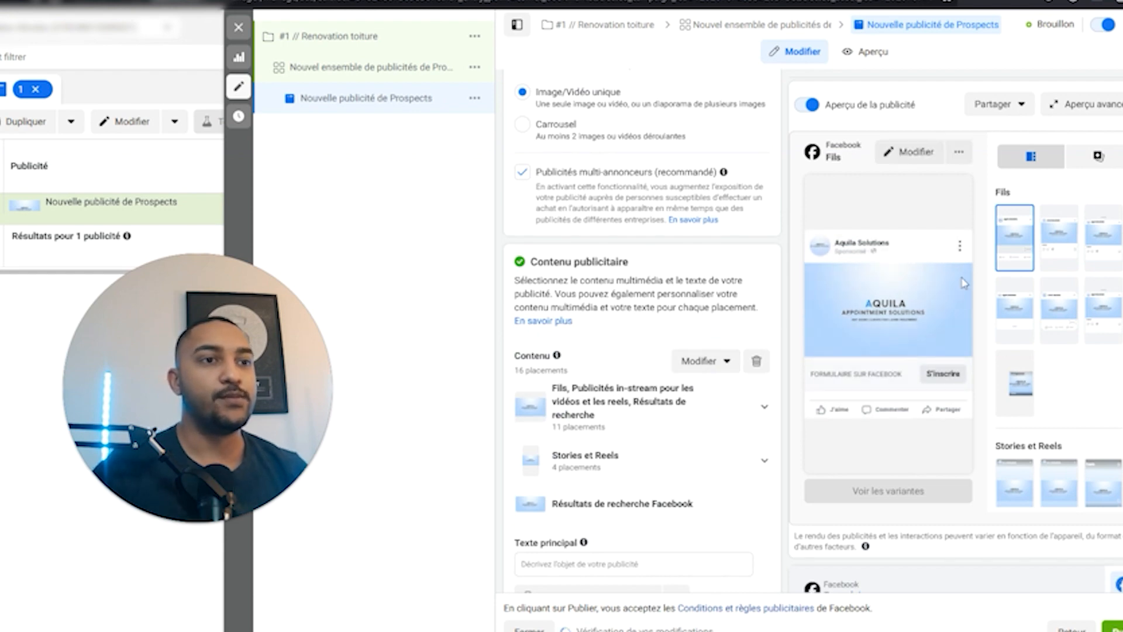
scroll(760, 409, down, 7)
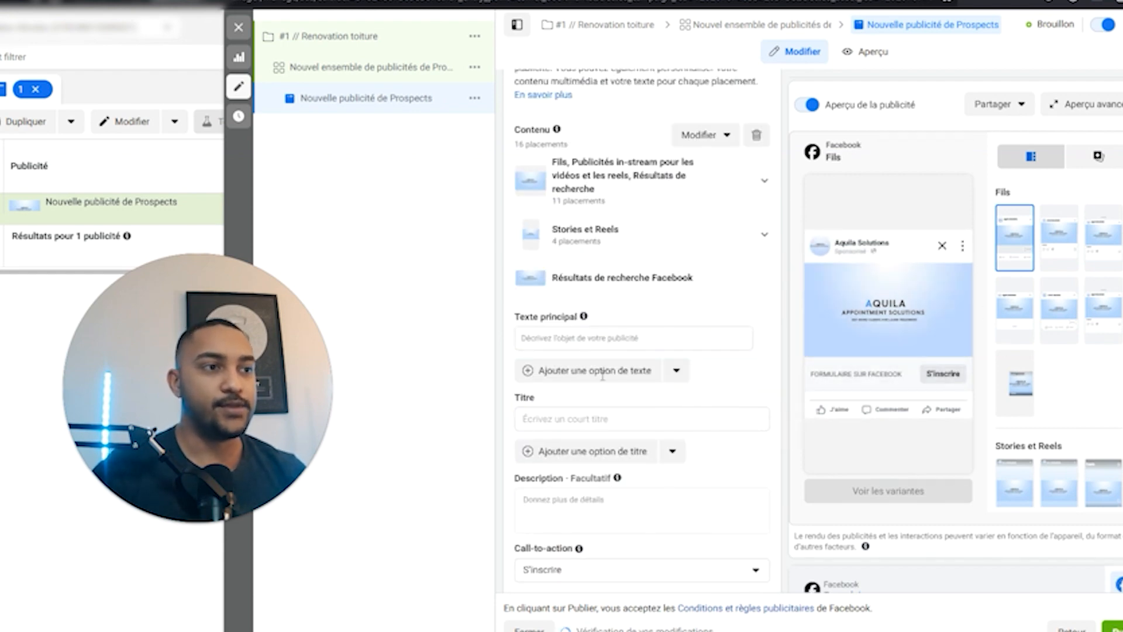
scroll(628, 449, down, 8)
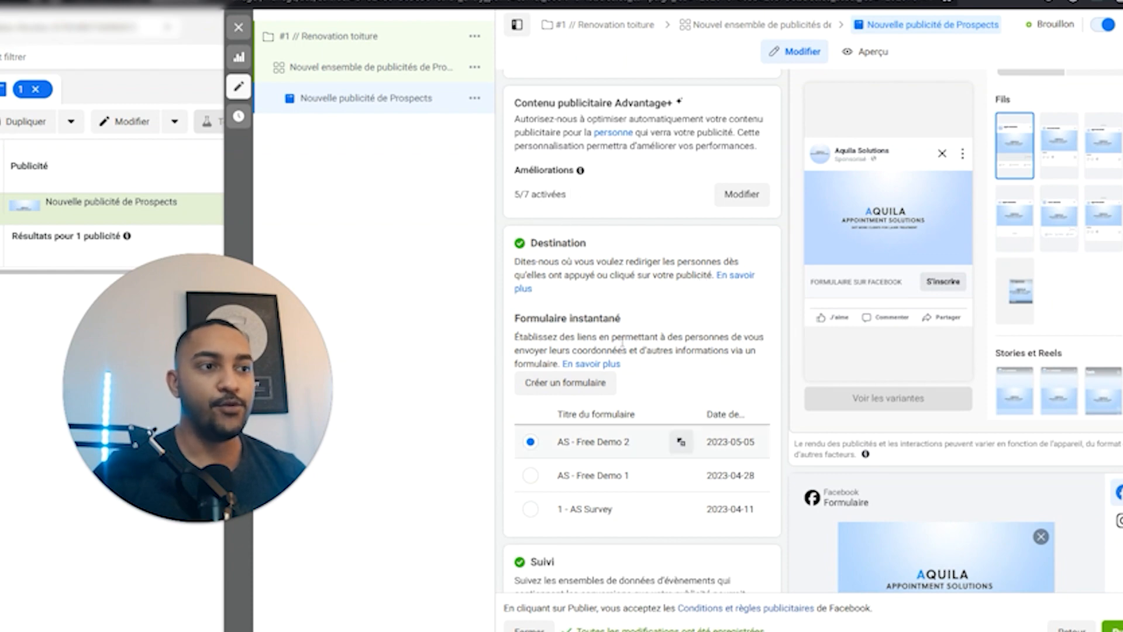
click(585, 387)
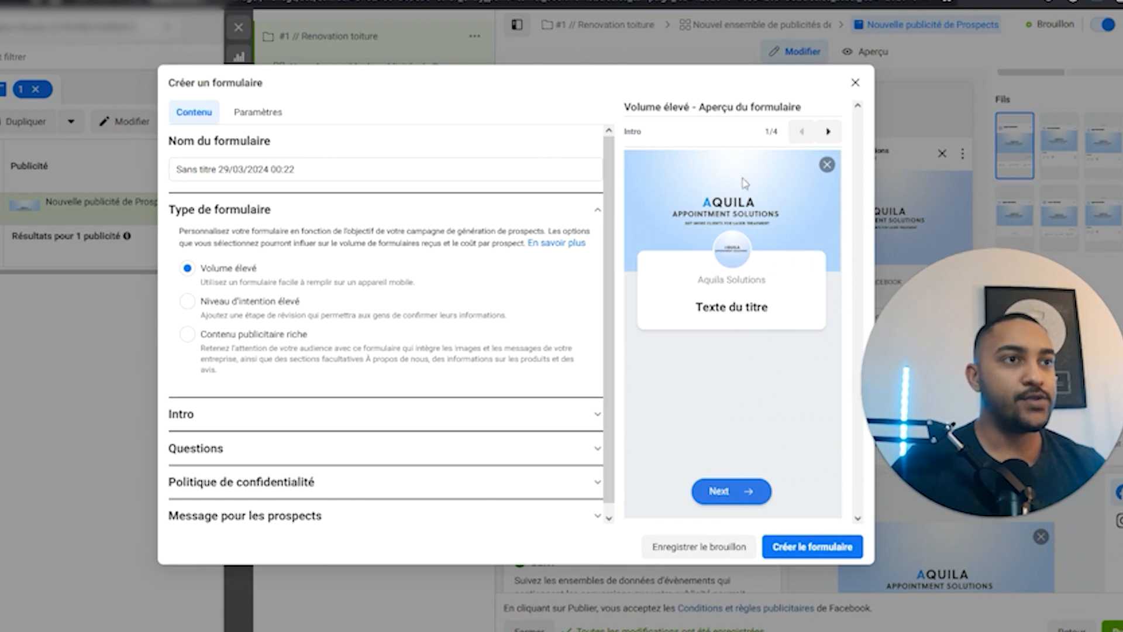
In the form settings, set language to Français (France) and sharing to Ouvrir.
click(258, 112)
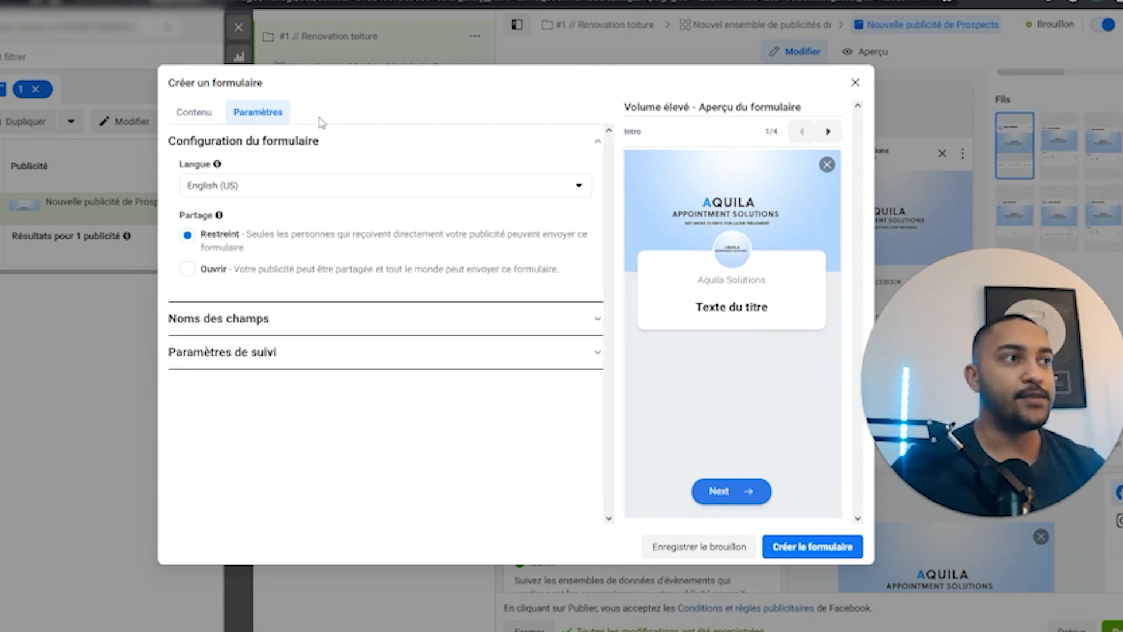
click(265, 191)
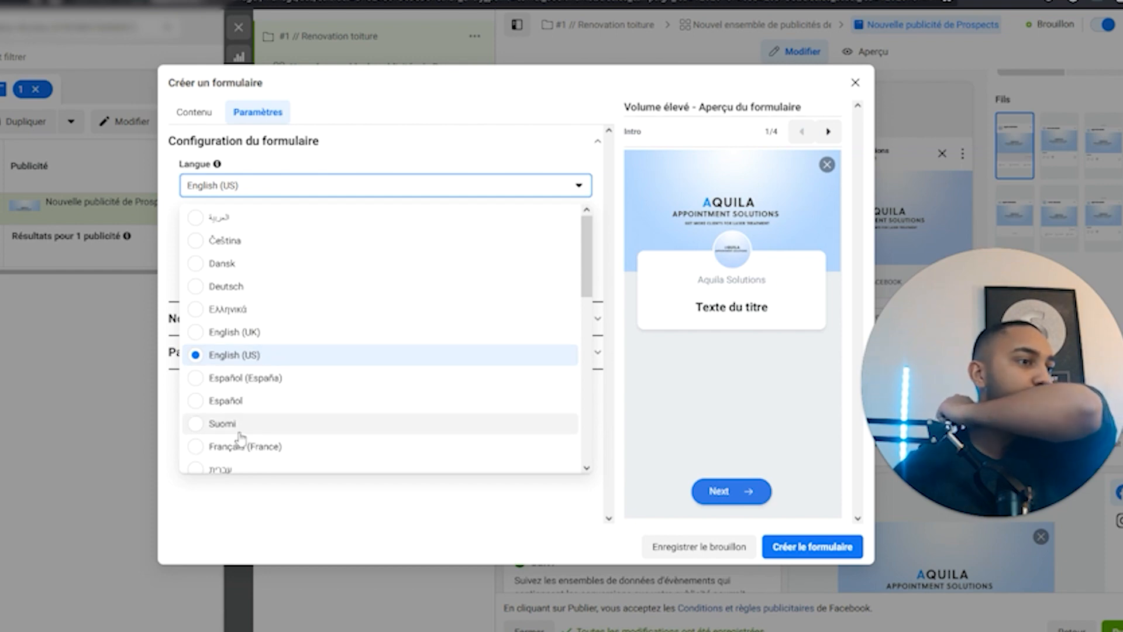
click(264, 446)
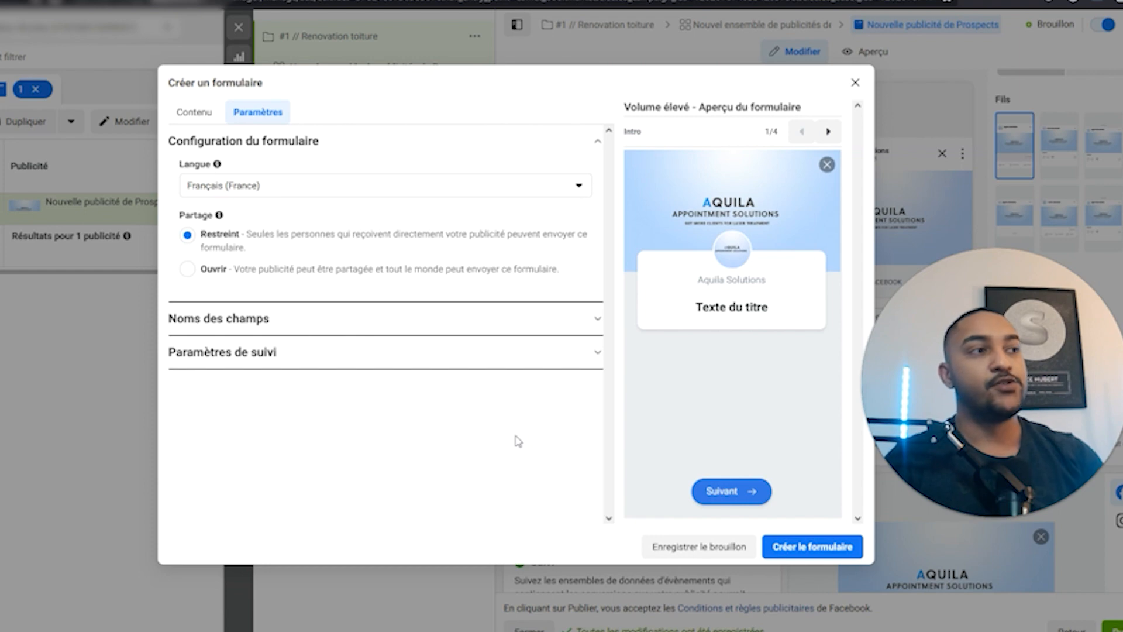
click(214, 270)
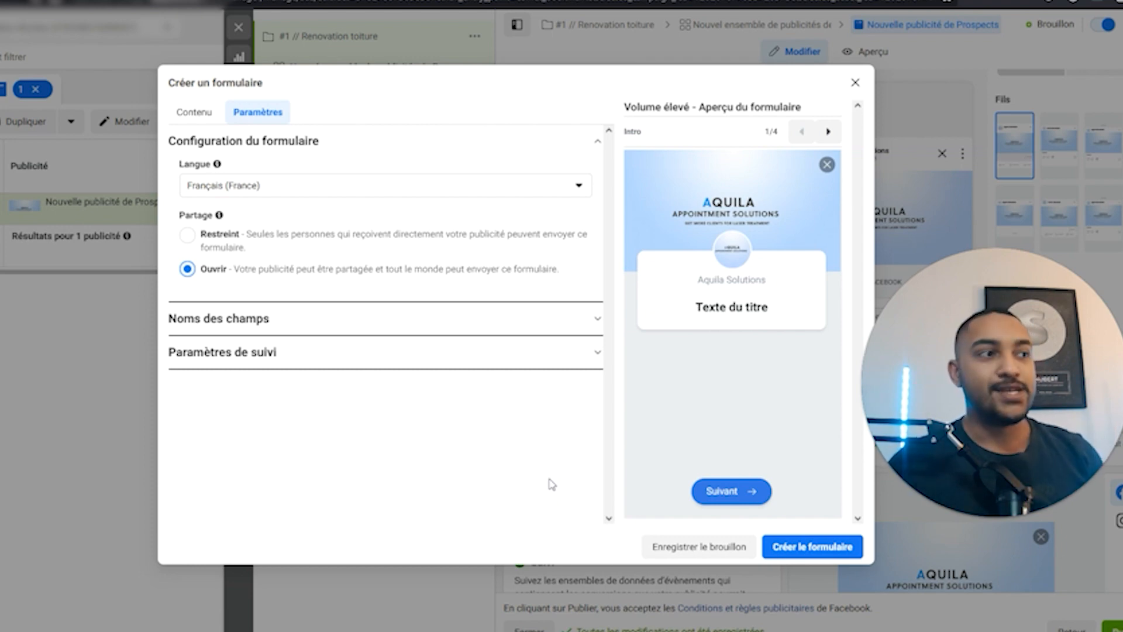
click(193, 113)
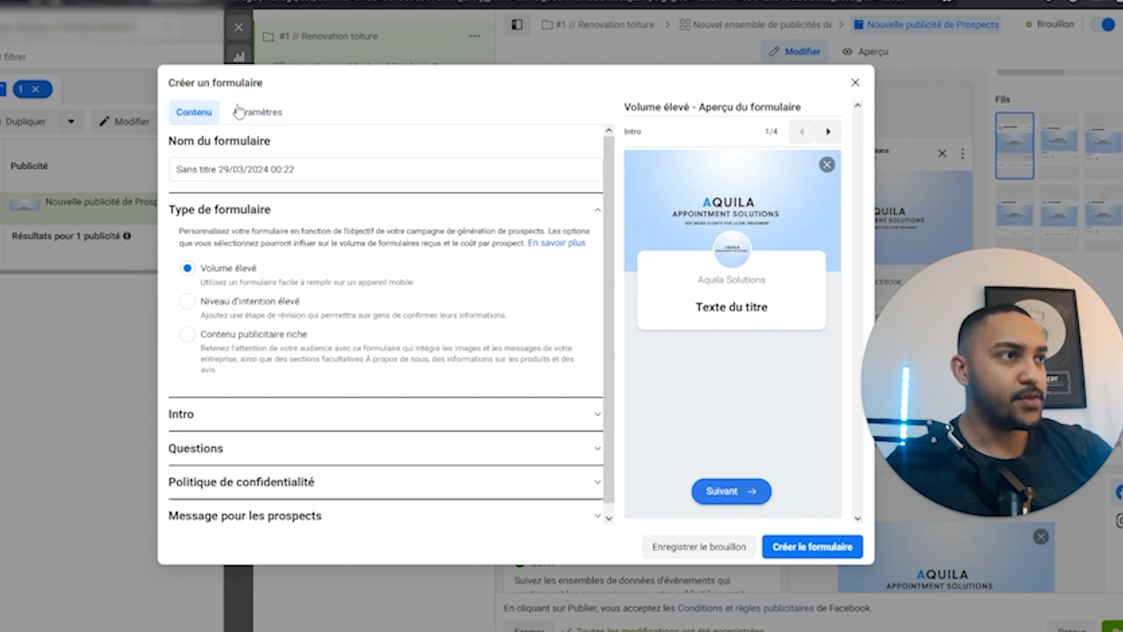
Replace the default form name with 'formulaire toiture #1'.
drag(321, 168, 179, 164)
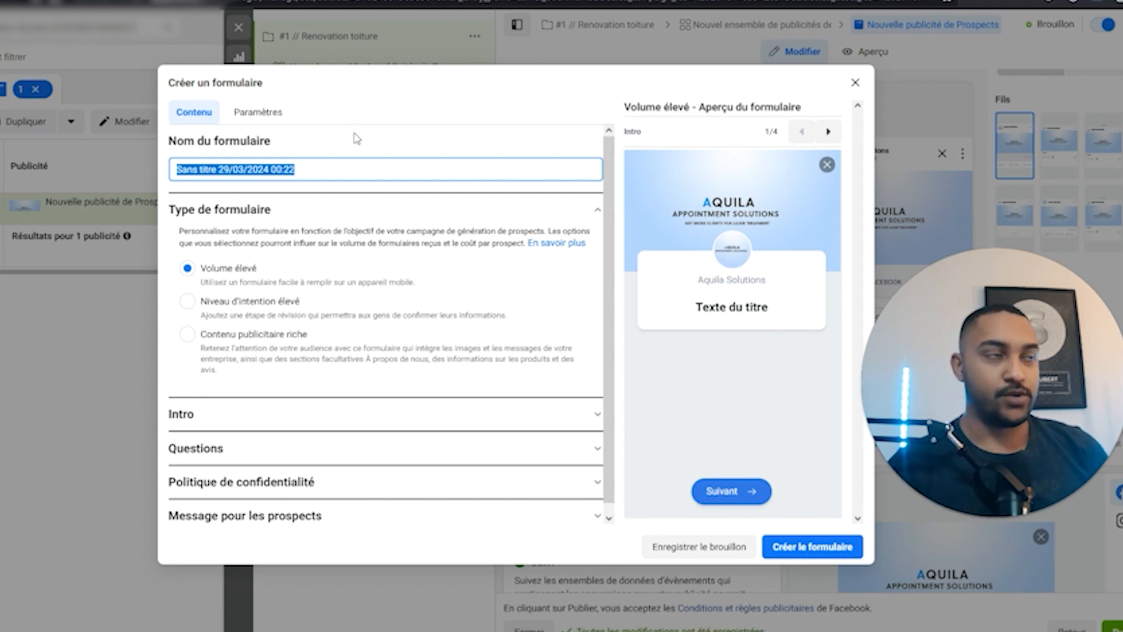
click(334, 168)
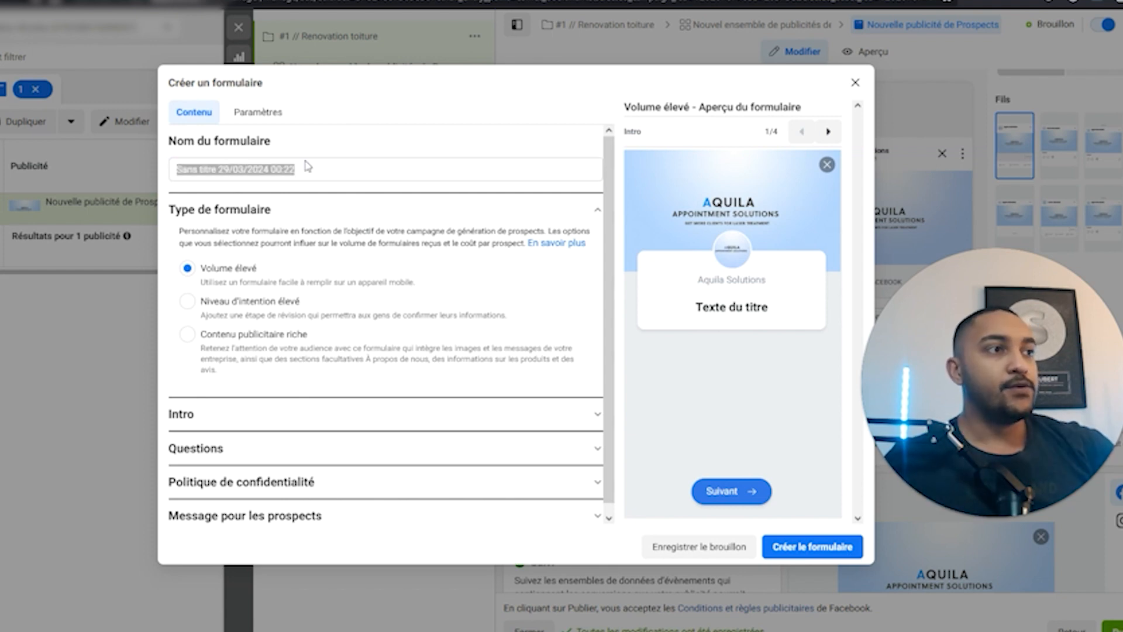
triple_click(258, 169)
text(for)
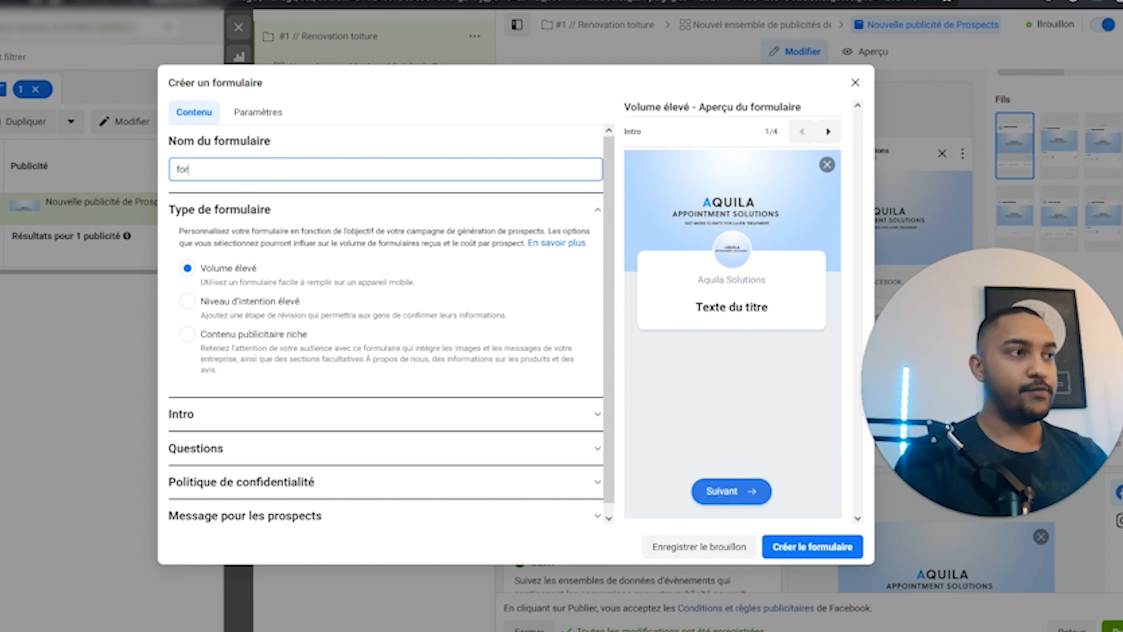
text(mulaire ren)
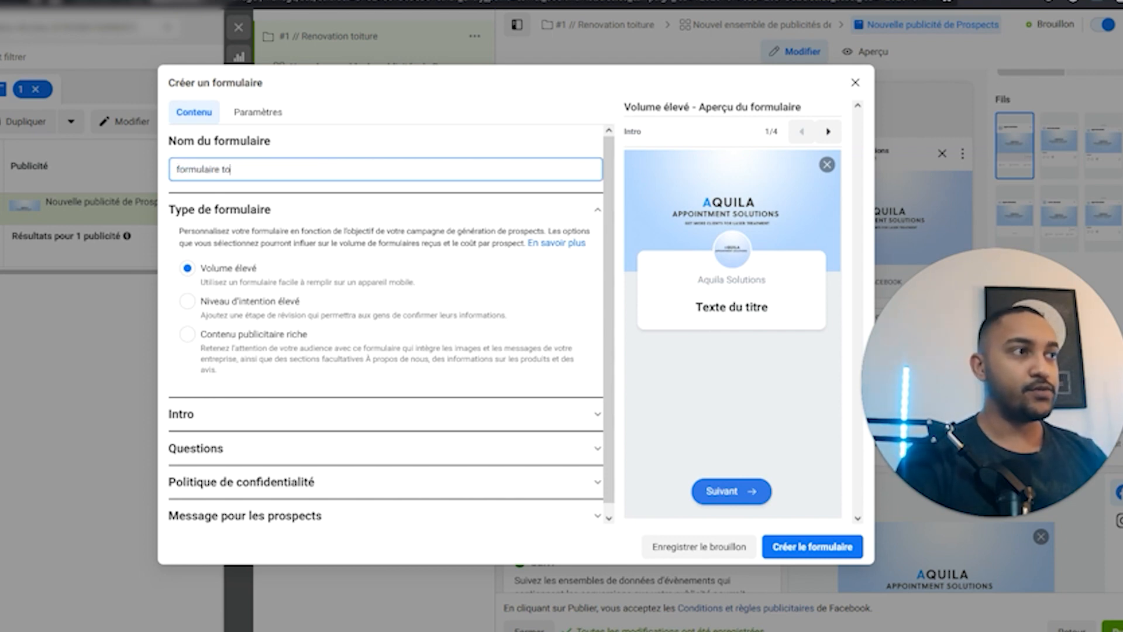
text( #1)
click(478, 132)
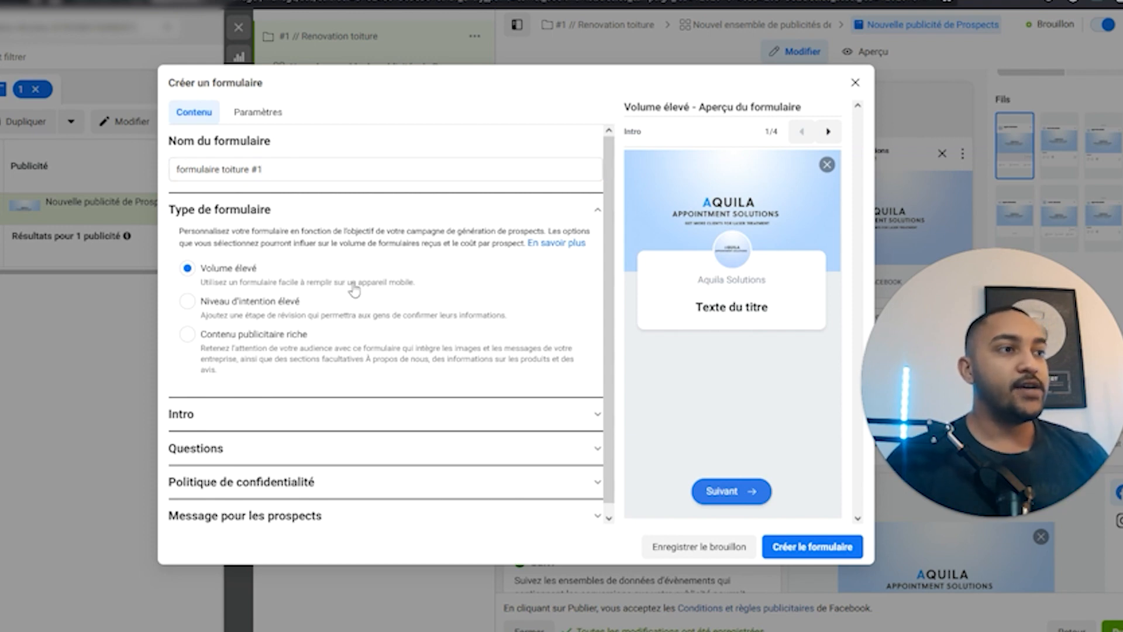
scroll(381, 281, down, 1)
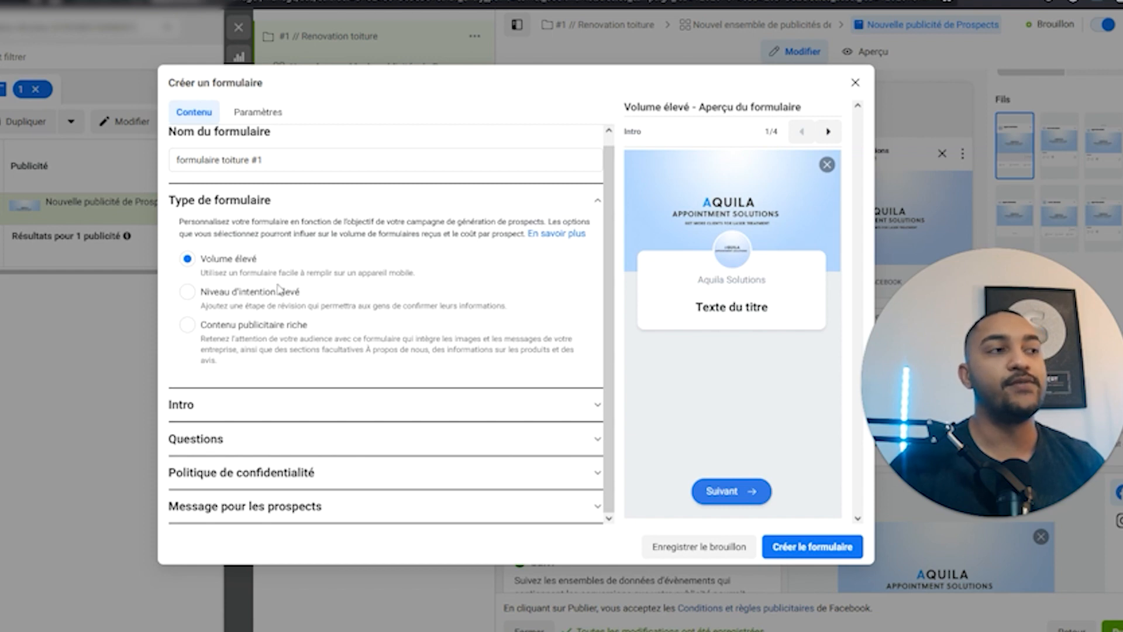
Compare the form types, finally choosing Niveau d'intention élevé with its review step.
click(244, 295)
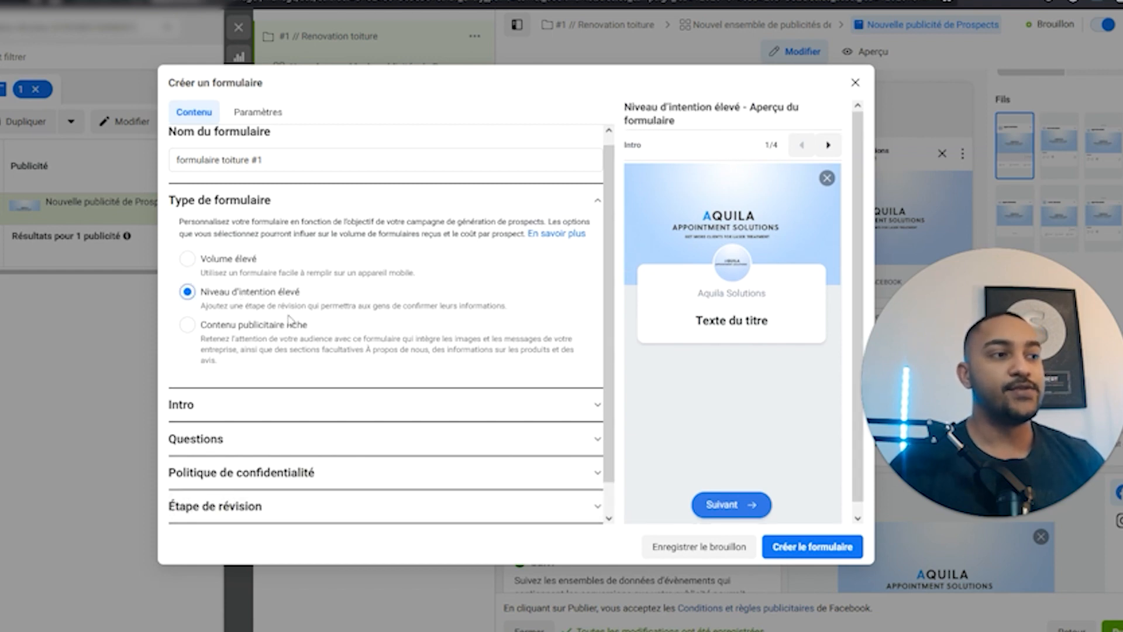
click(225, 260)
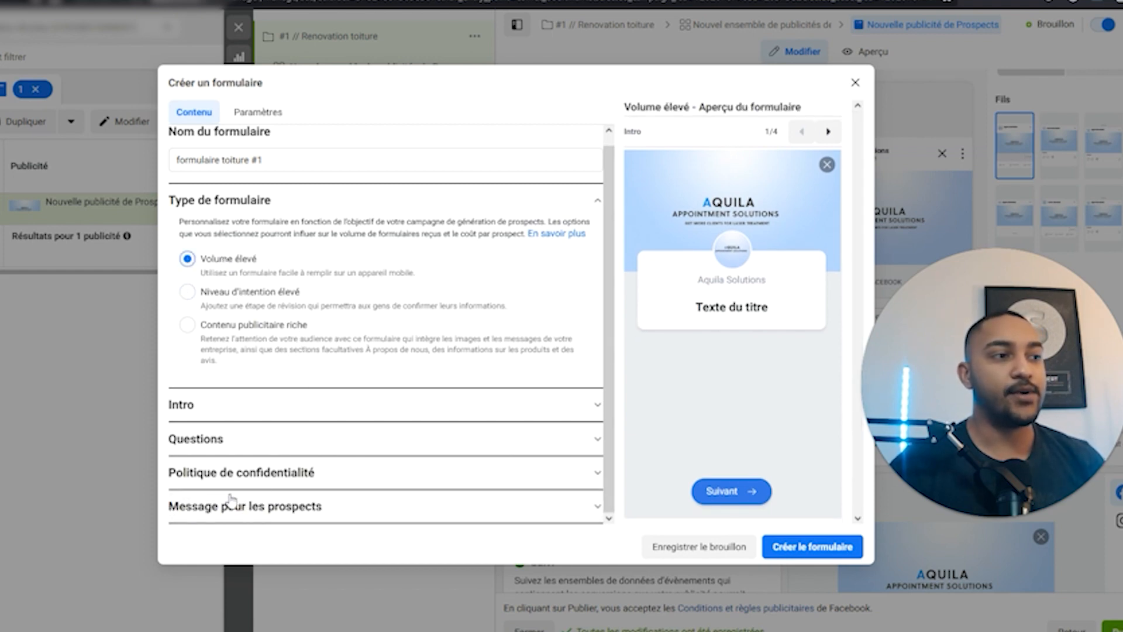
click(240, 296)
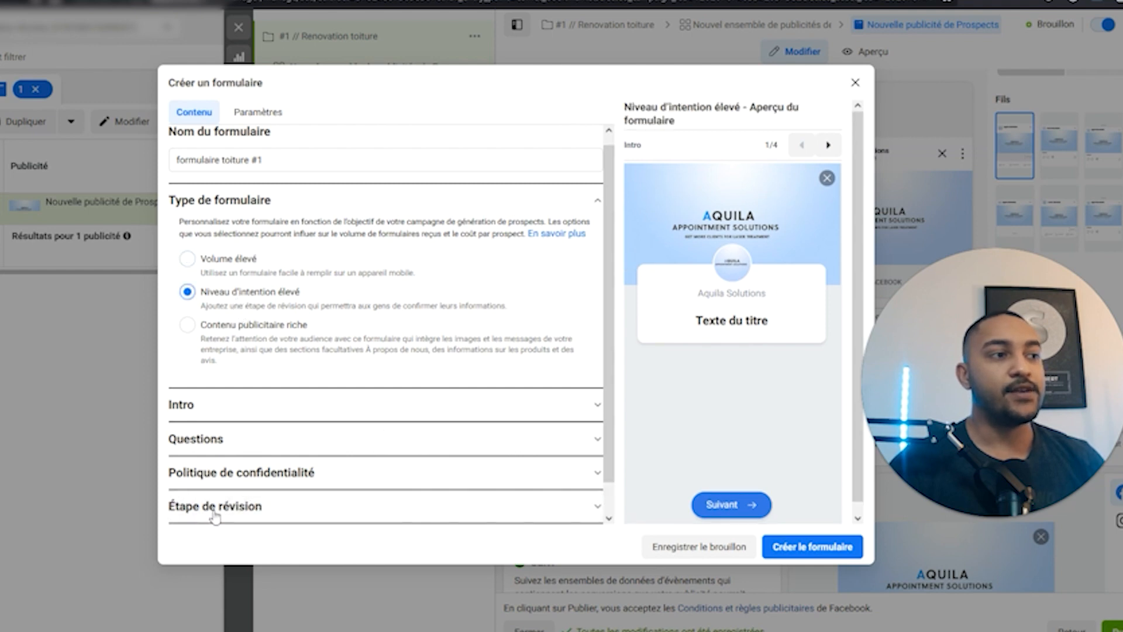
click(216, 530)
scroll(682, 471, down, 3)
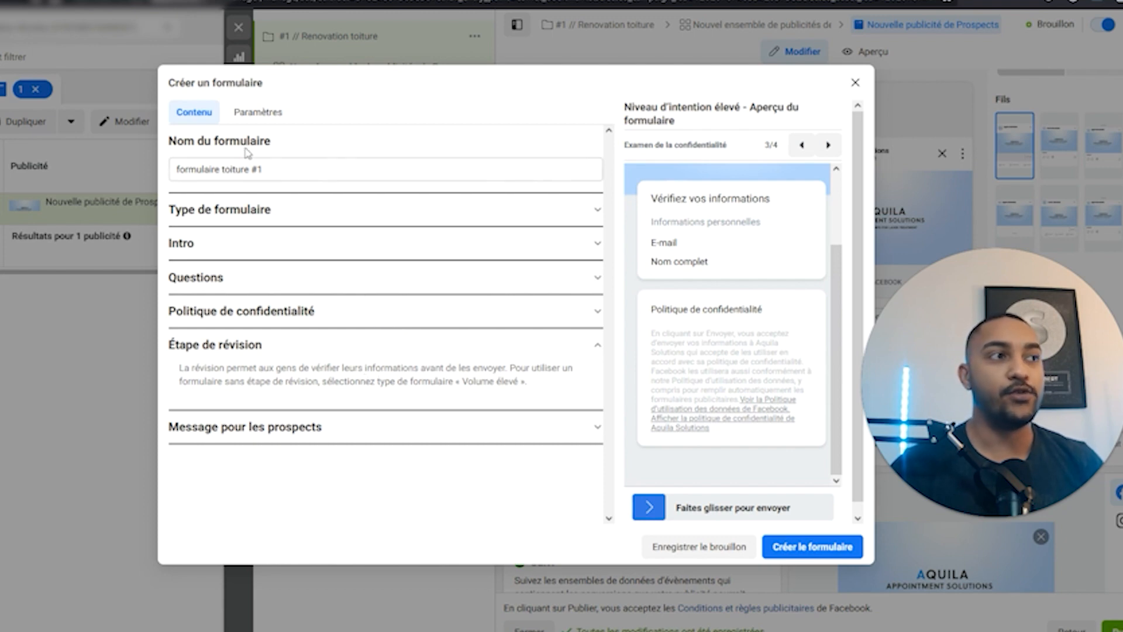
click(253, 212)
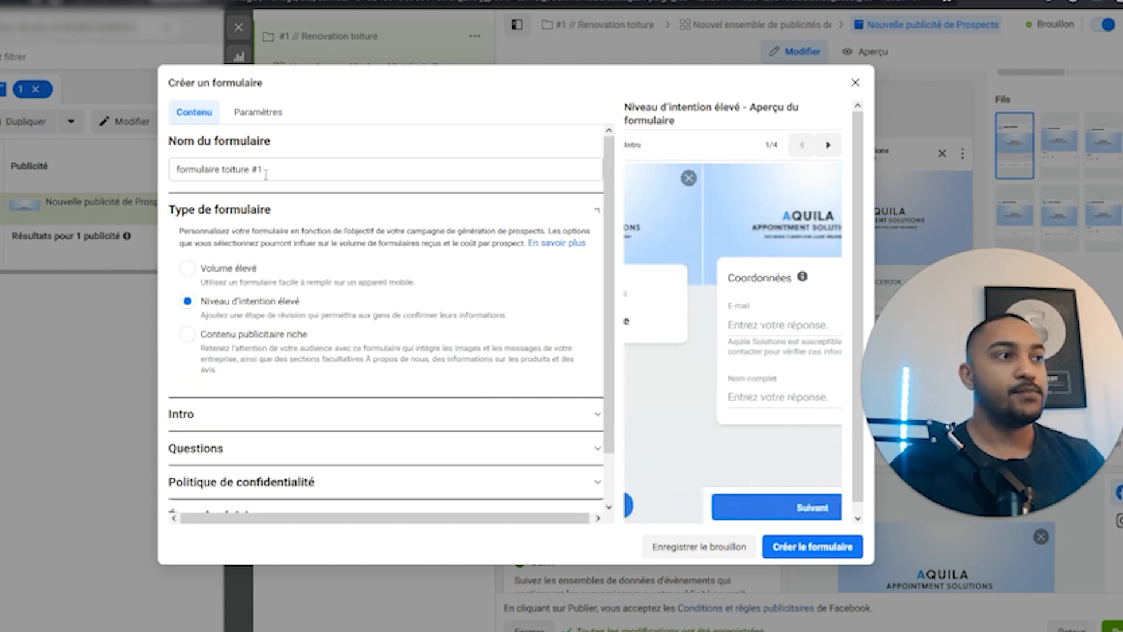
click(287, 346)
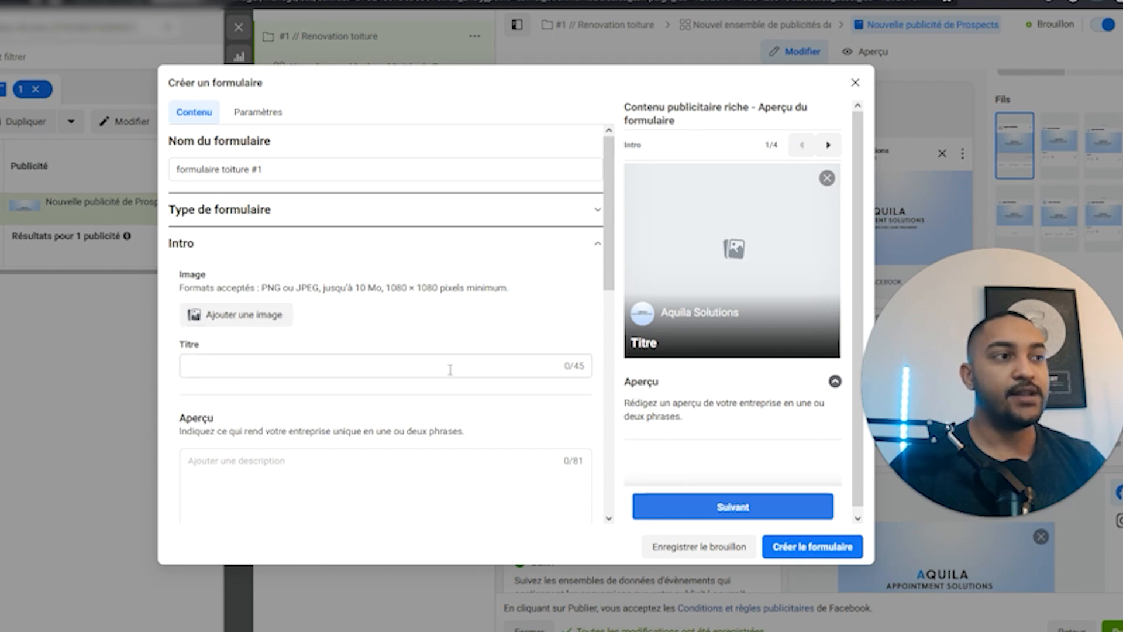
scroll(426, 355, down, 1)
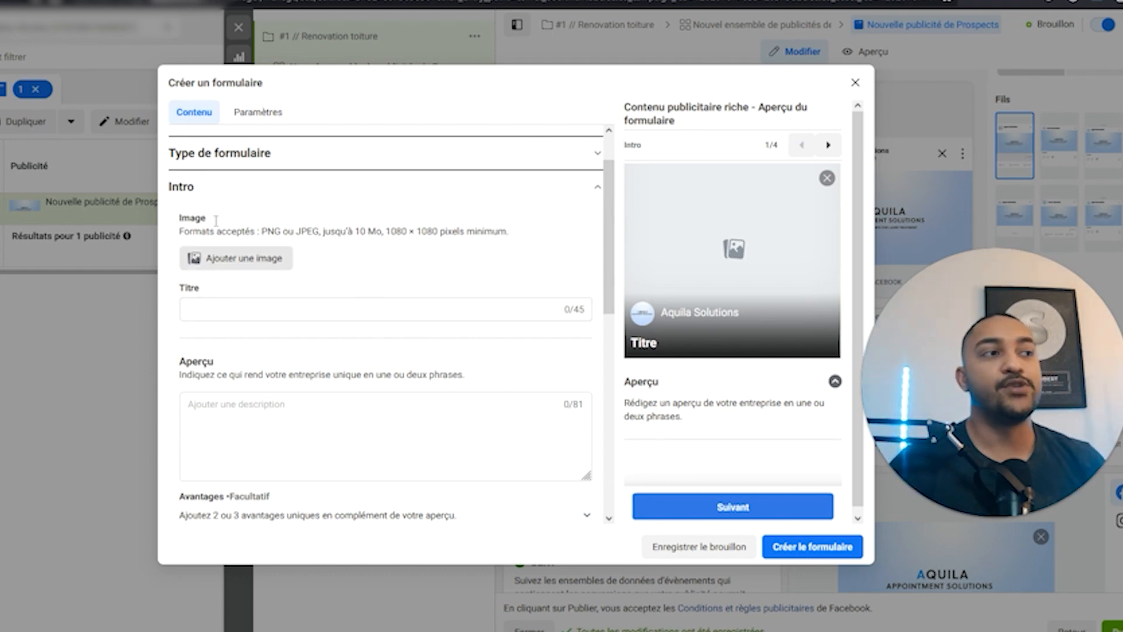
click(249, 153)
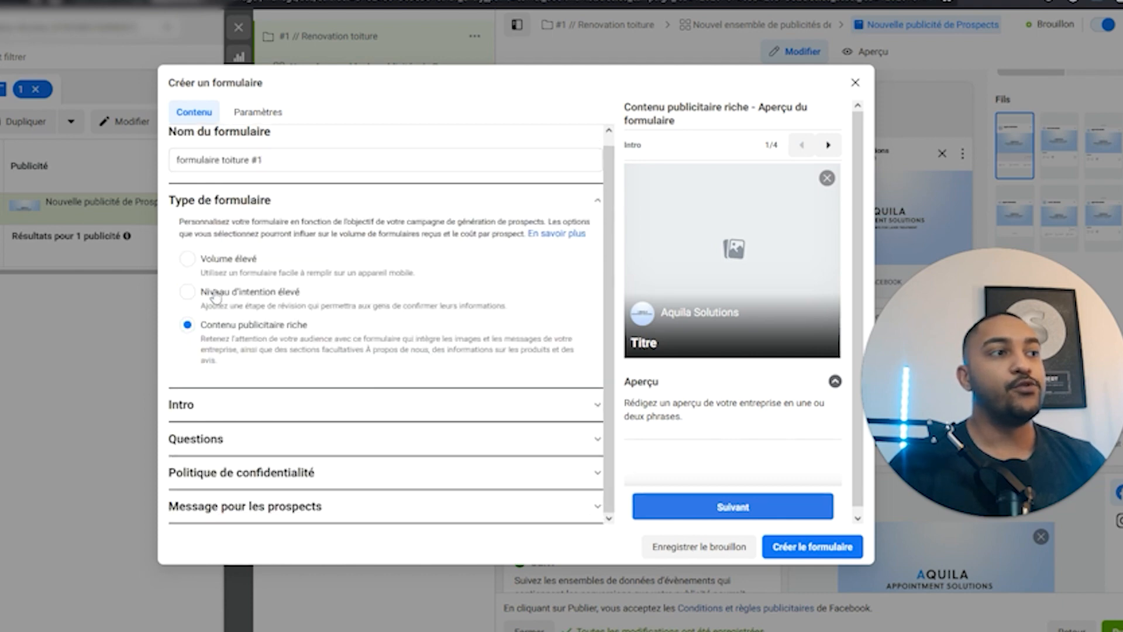
click(187, 292)
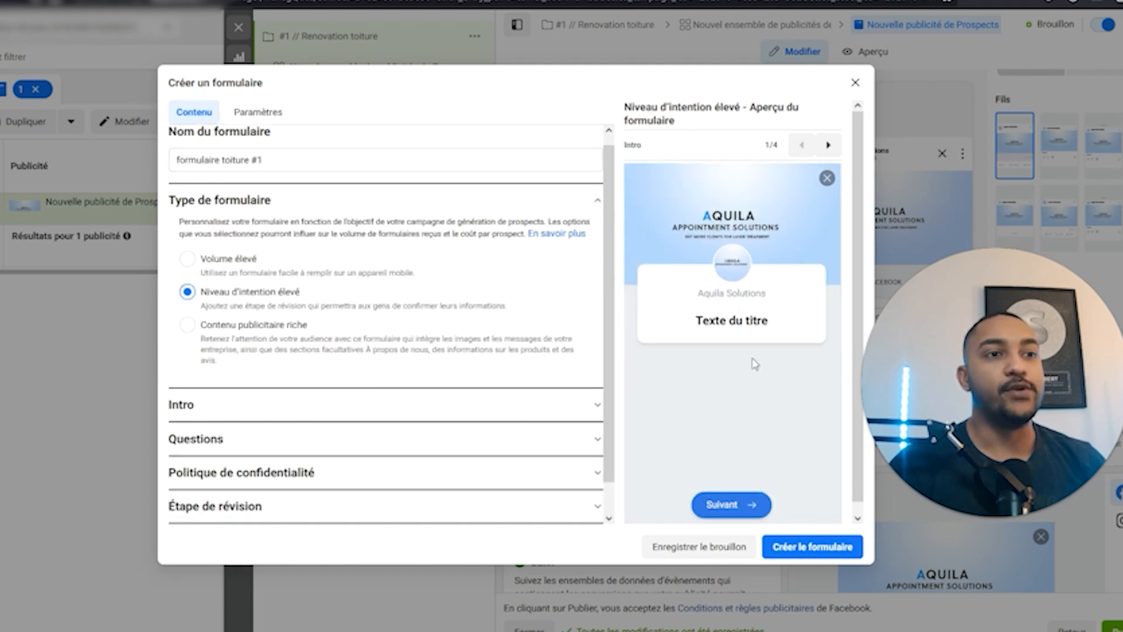
In the intro, try an uploaded background image, then keep the ad's own image.
click(314, 413)
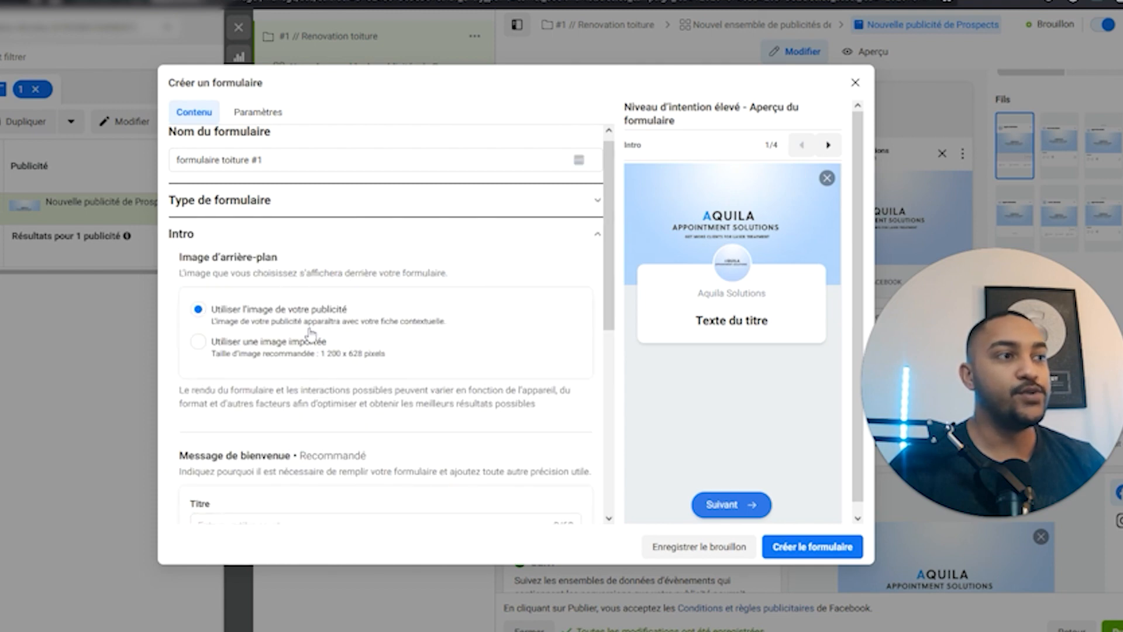
click(199, 343)
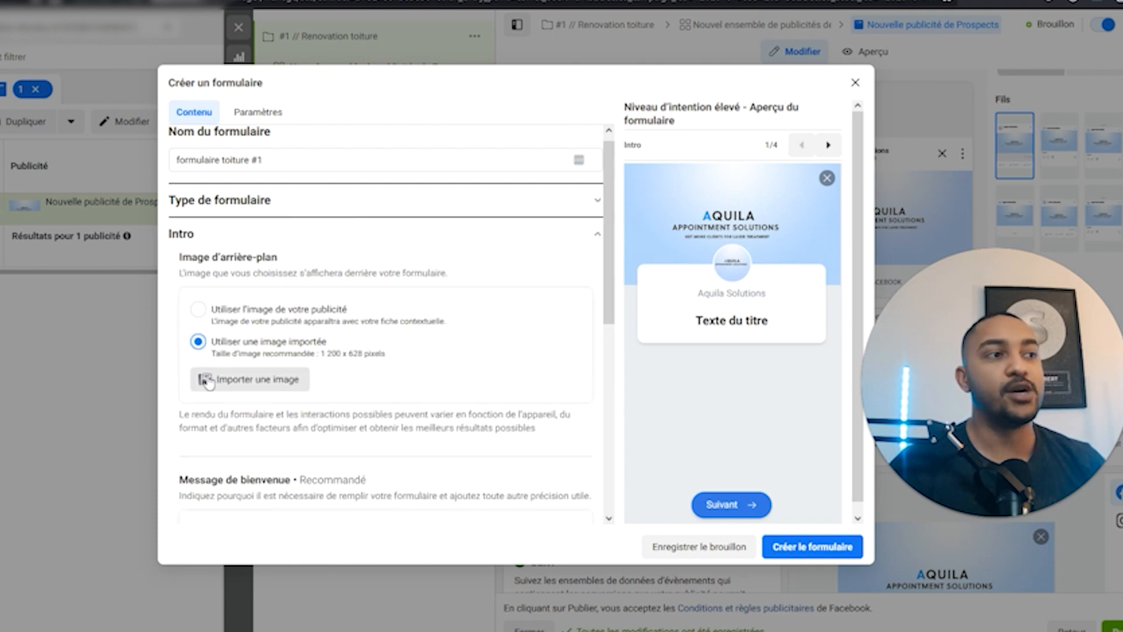
click(288, 385)
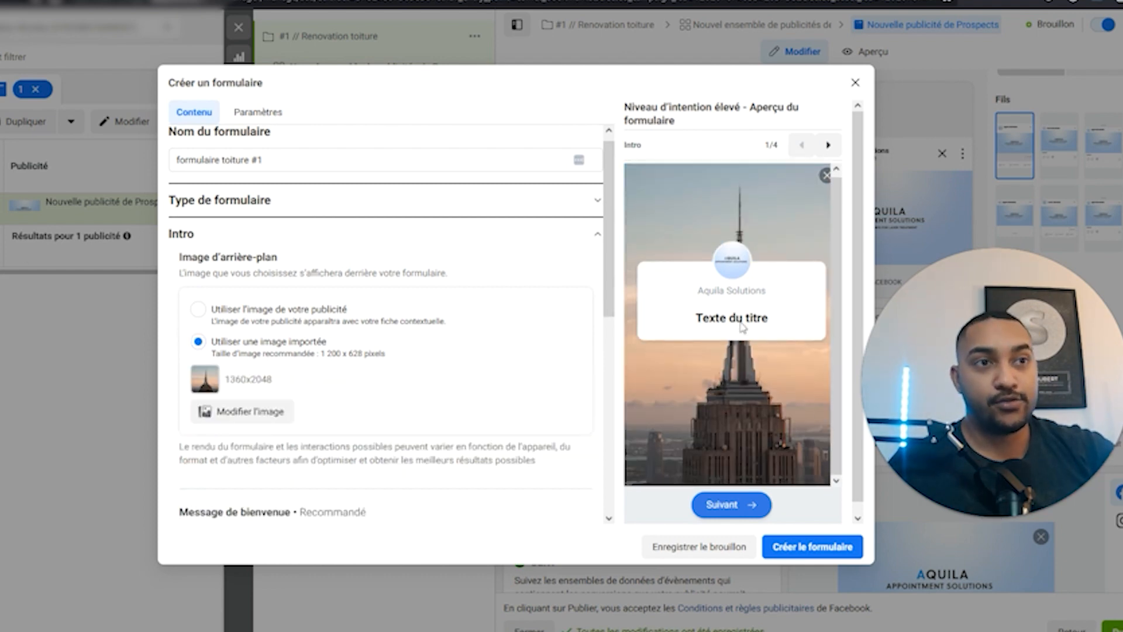
click(273, 313)
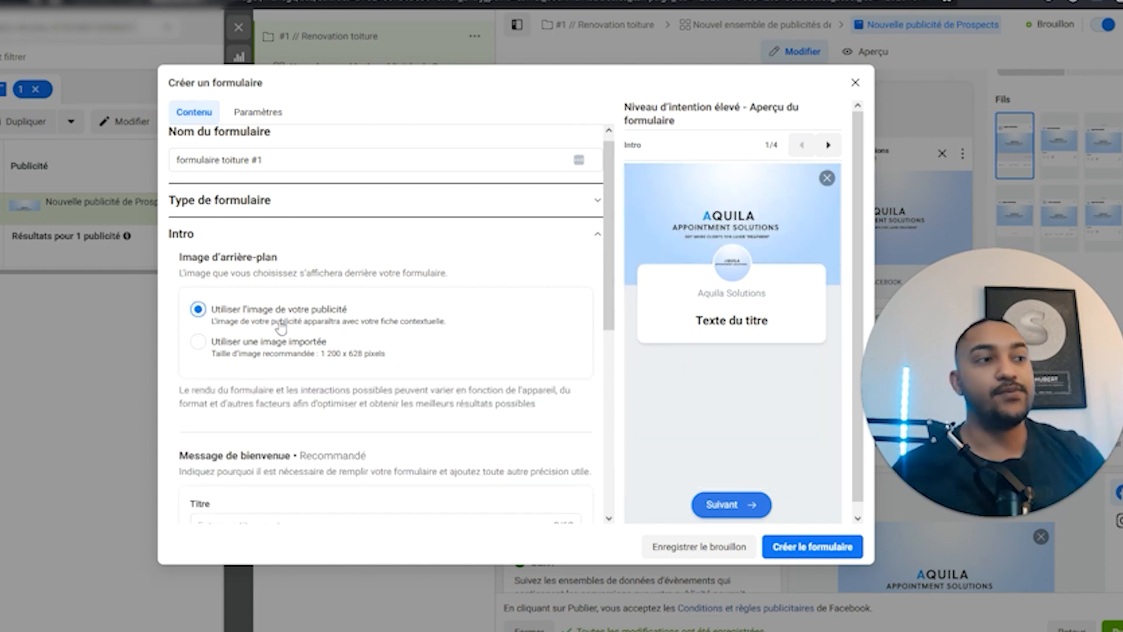
scroll(281, 327, down, 2)
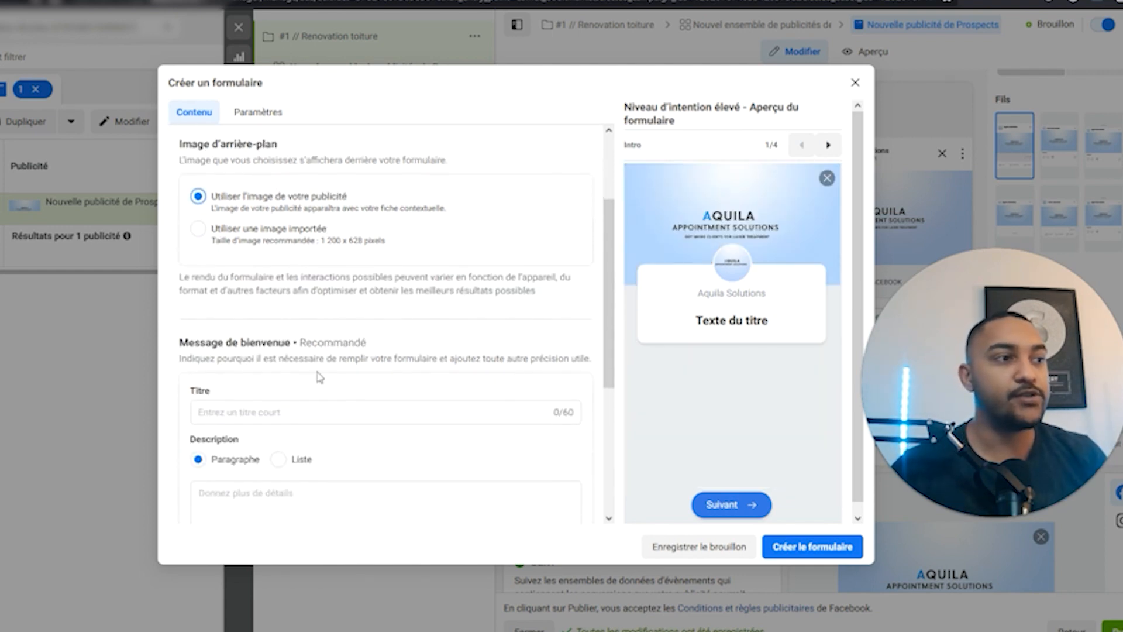
Set the welcome title to 'Obtenez votre devis gratuit !'.
click(341, 413)
drag(696, 321, 777, 323)
click(487, 394)
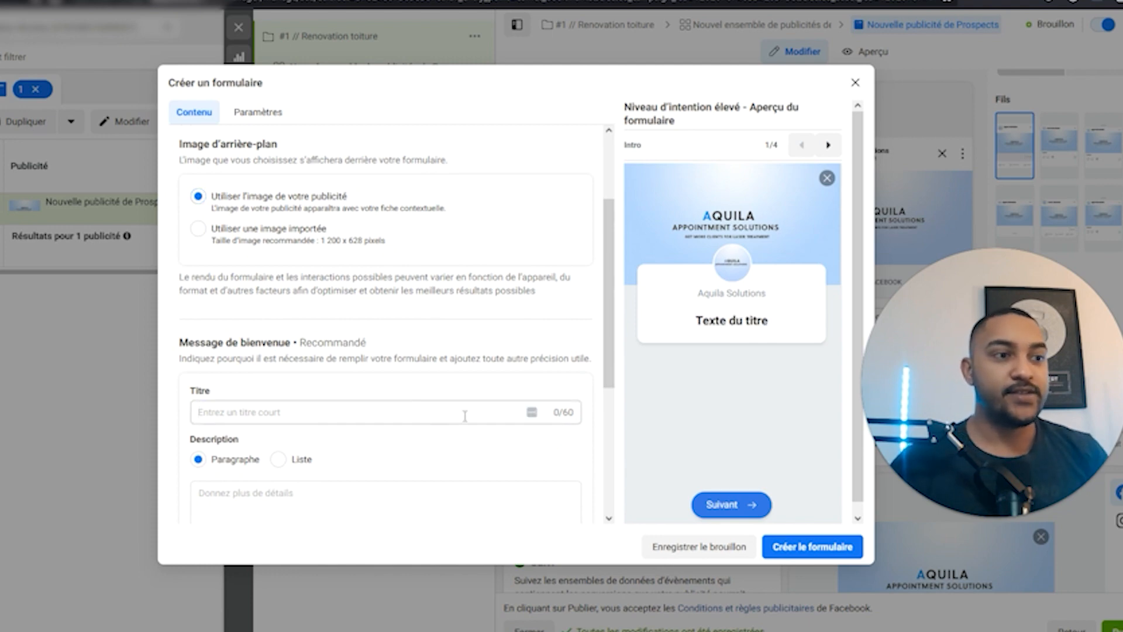
click(441, 416)
text(test)
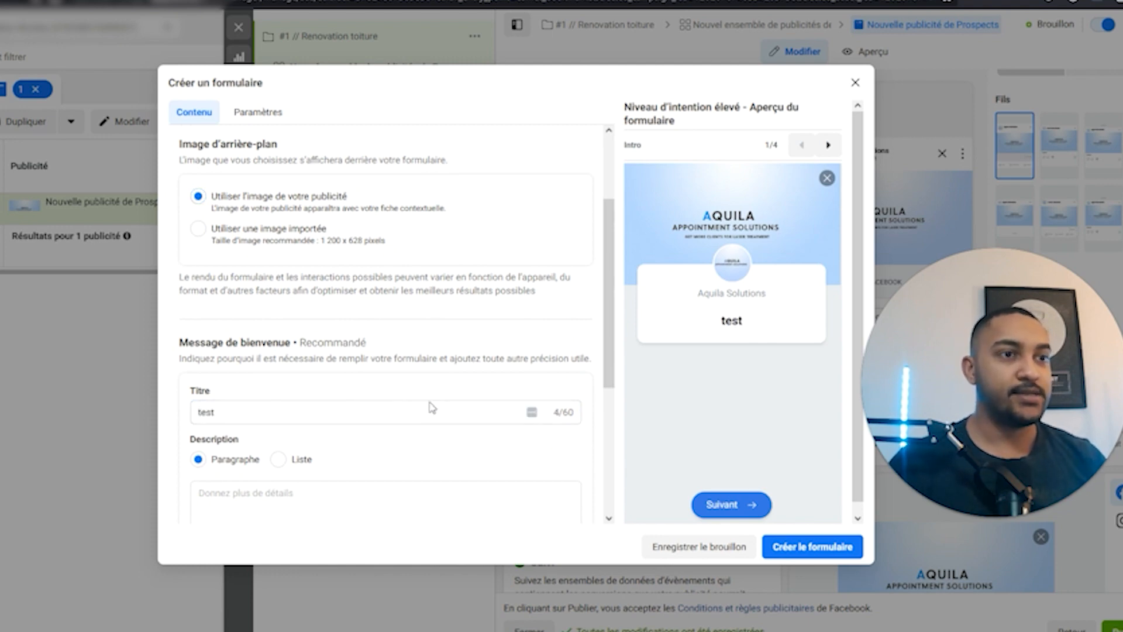
double_click(305, 412)
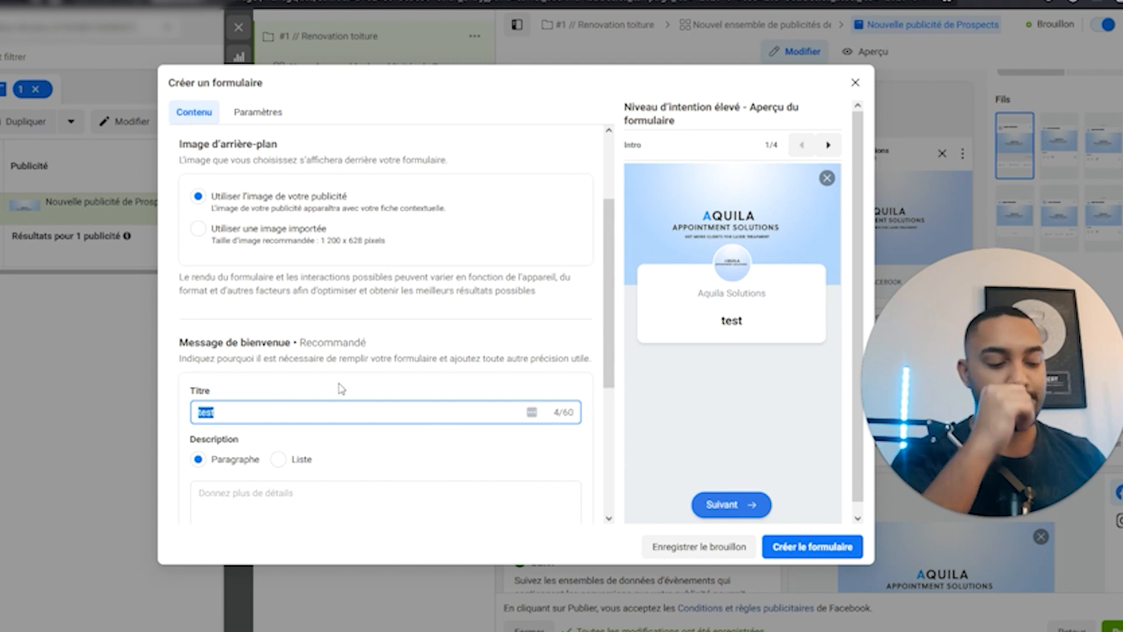
text(Obtenez votre devis gratuit sou)
key(BackSpace)
key(BackSpace)
key(BackSpace)
key(BackSpace)
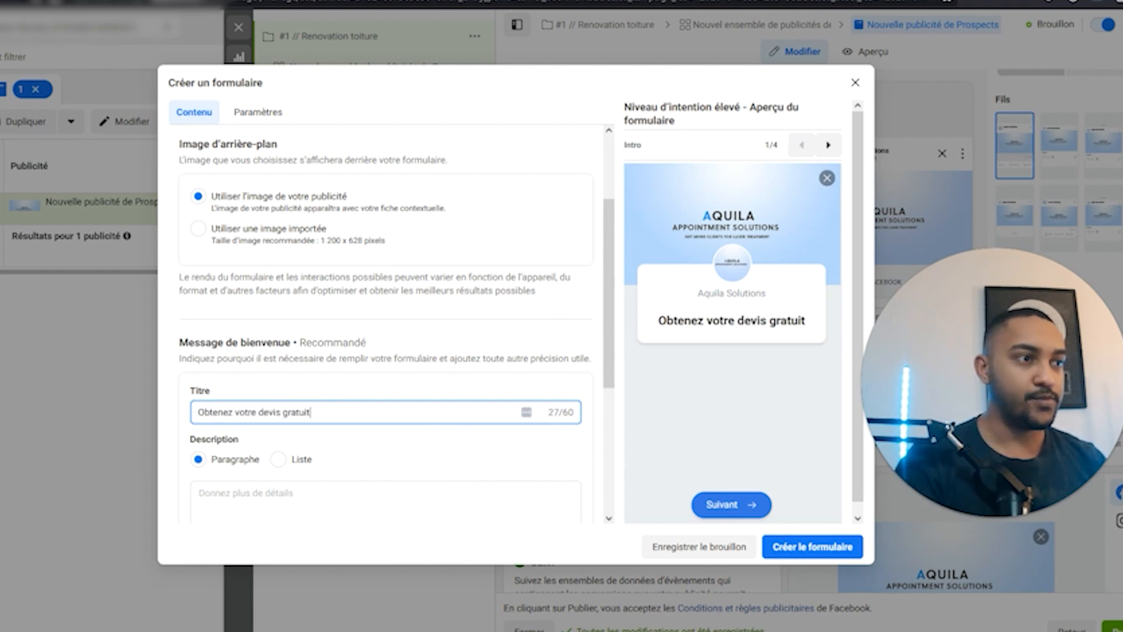
text(!)
Paste the welcome description promising the quote within 24h.
scroll(408, 437, down, 2)
click(353, 400)
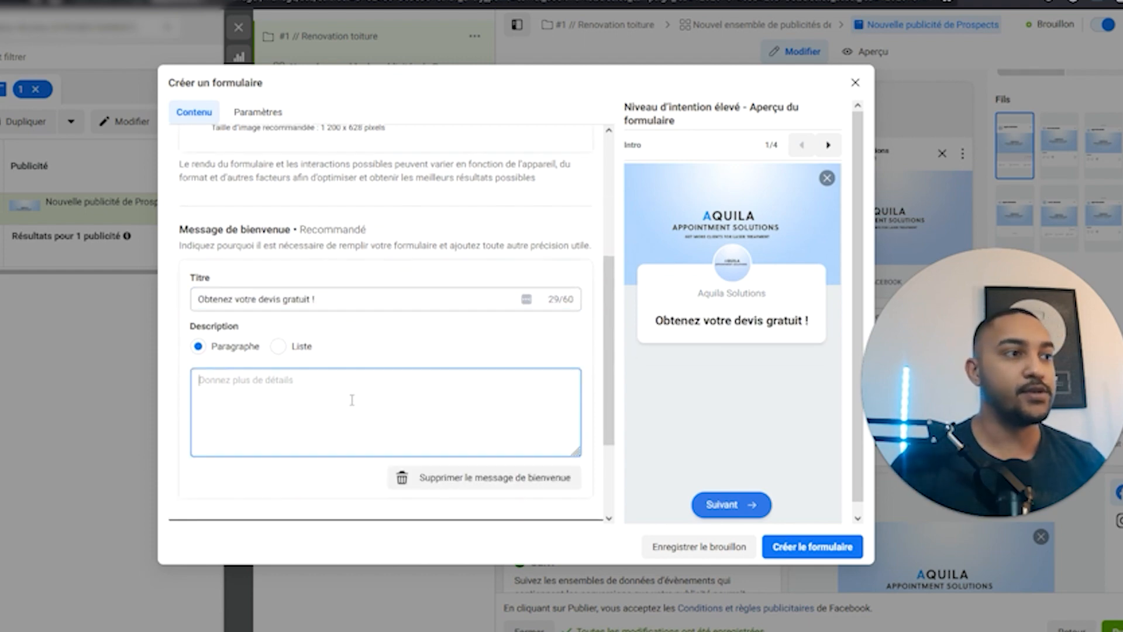
text(Remplissez les questions et nous vous enverrons le devis sous 24h !)
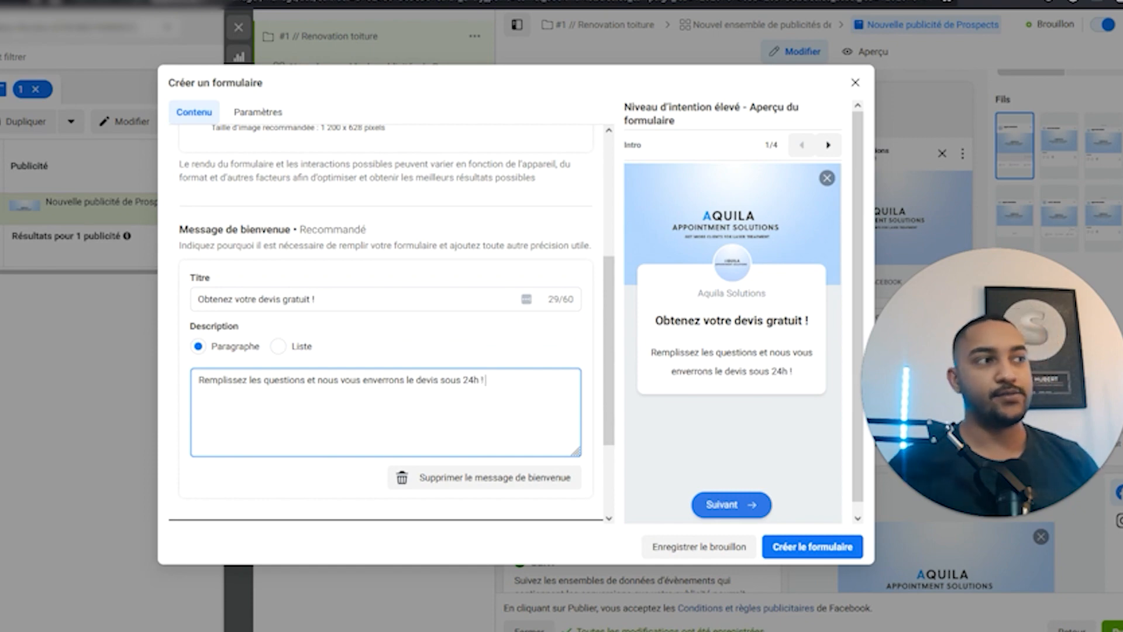
click(655, 457)
scroll(728, 362, down, 1)
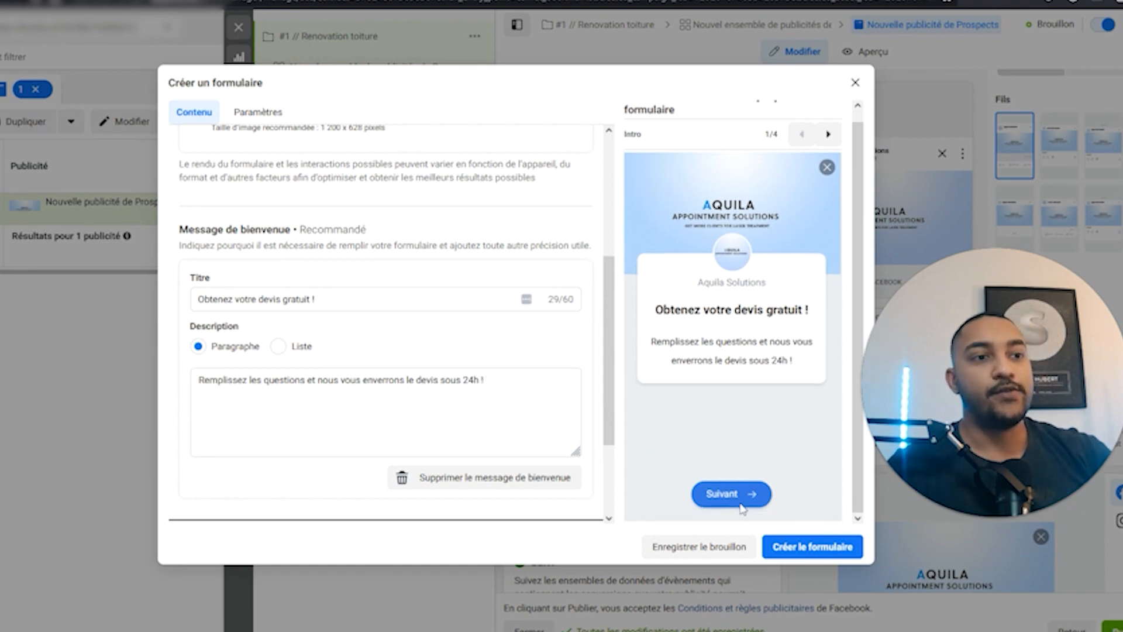
scroll(520, 371, down, 3)
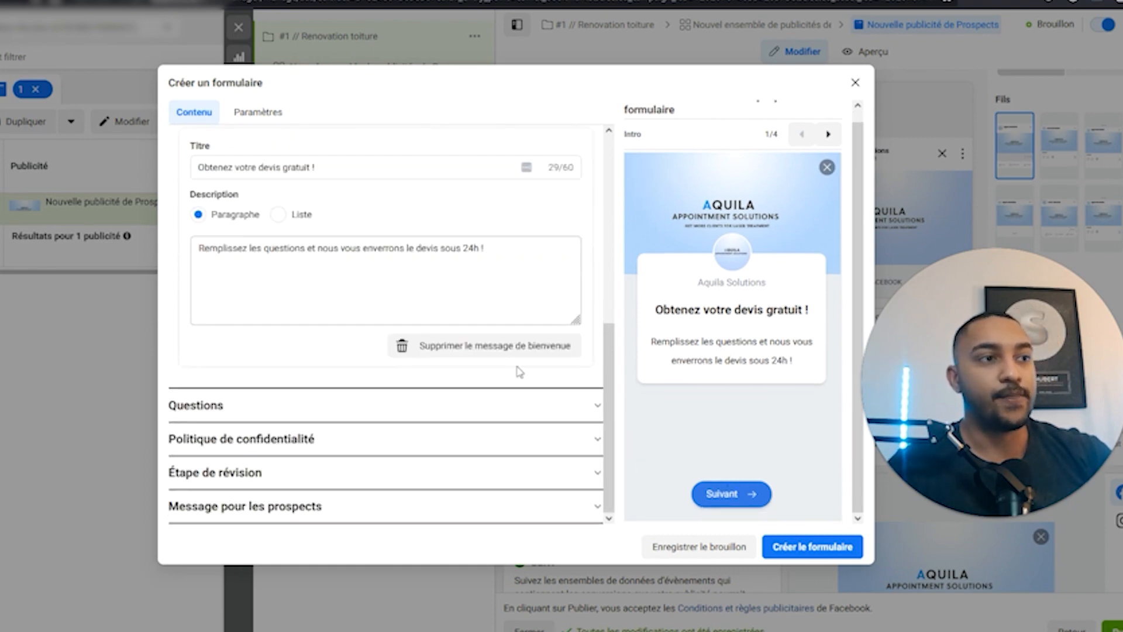
Expand Questions, close the conditional-logic banner, and show the Ajouter une question type list.
click(296, 412)
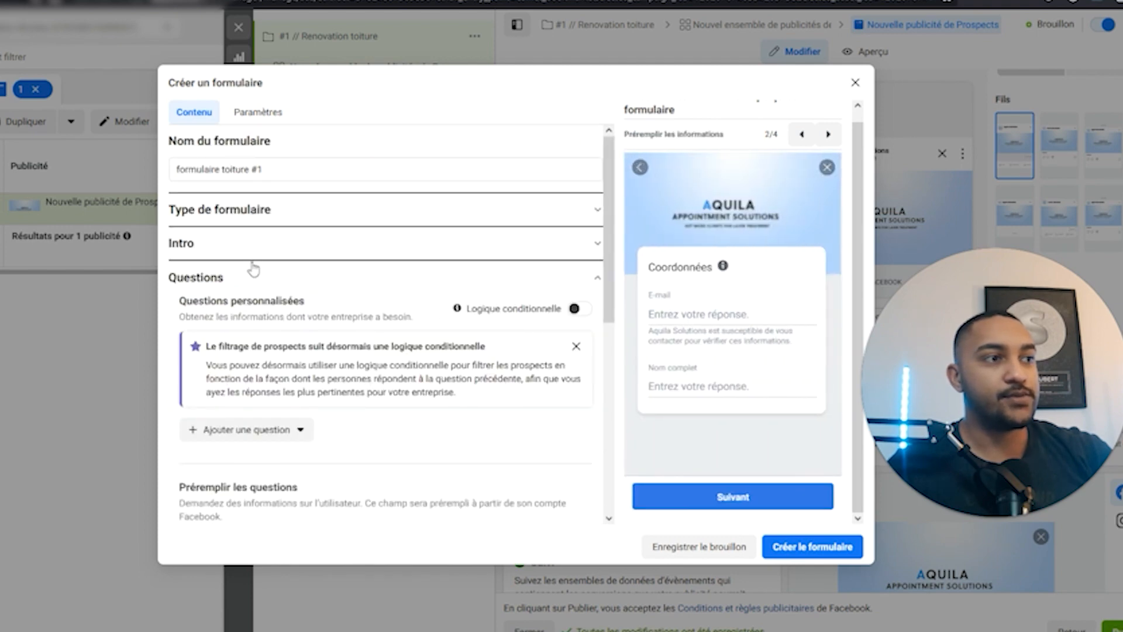
click(576, 346)
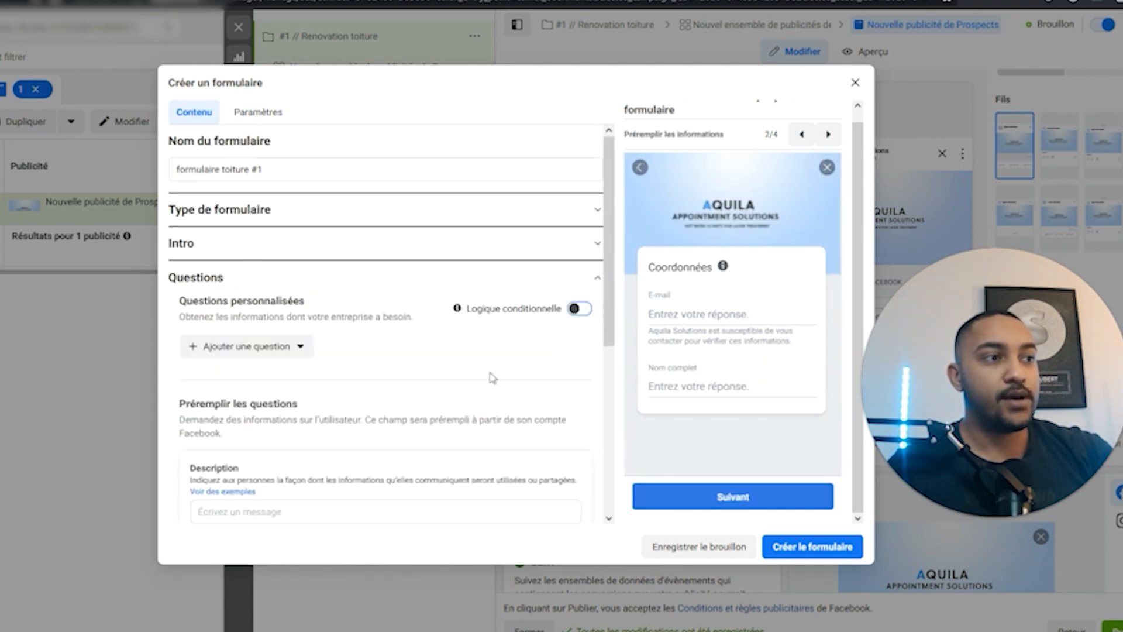
click(301, 346)
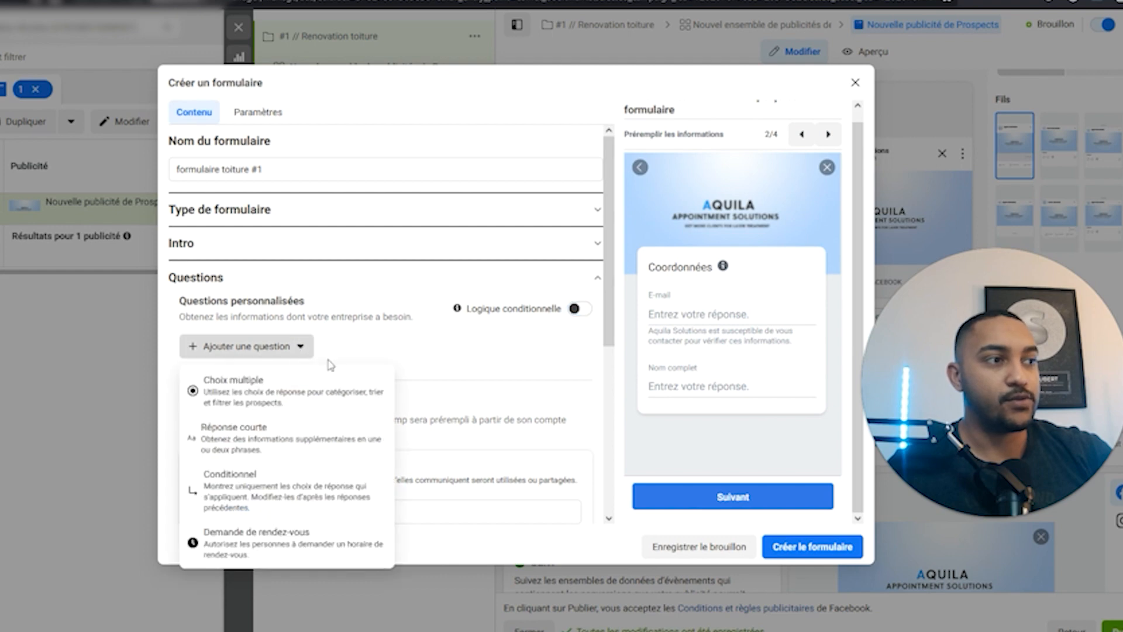
click(426, 361)
scroll(496, 362, down, 1)
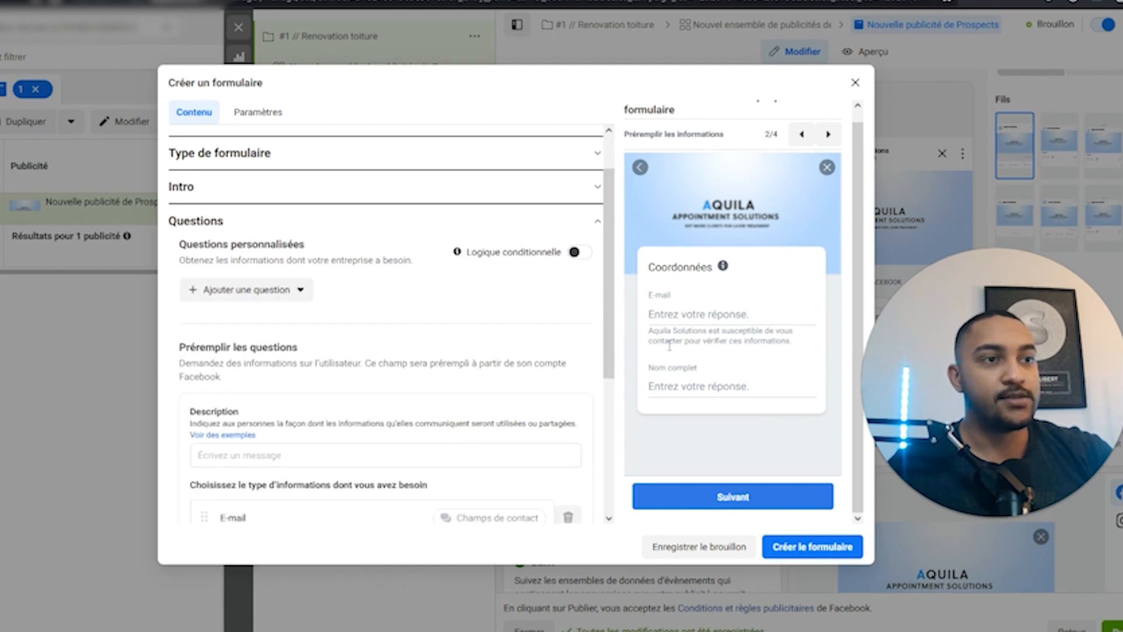
scroll(354, 396, down, 3)
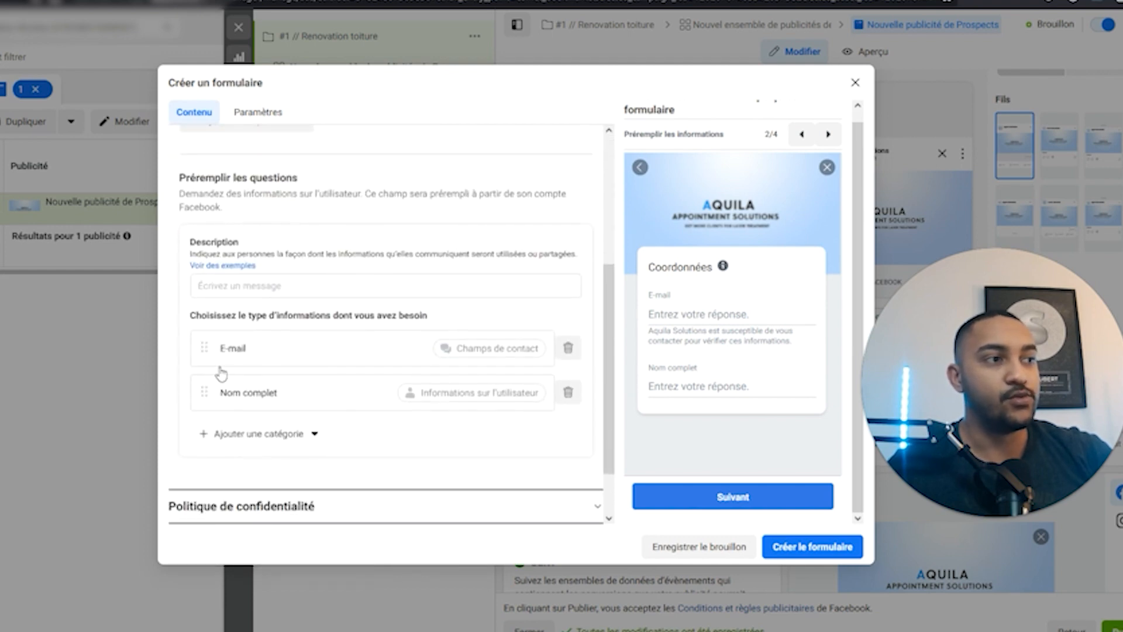
scroll(363, 395, up, 4)
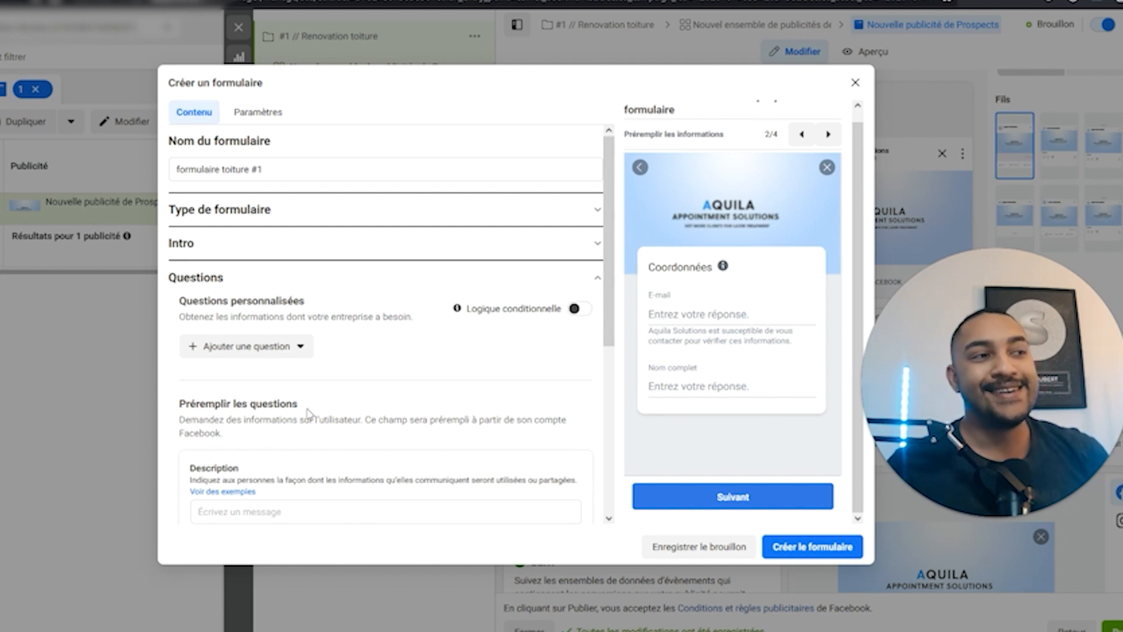
click(281, 348)
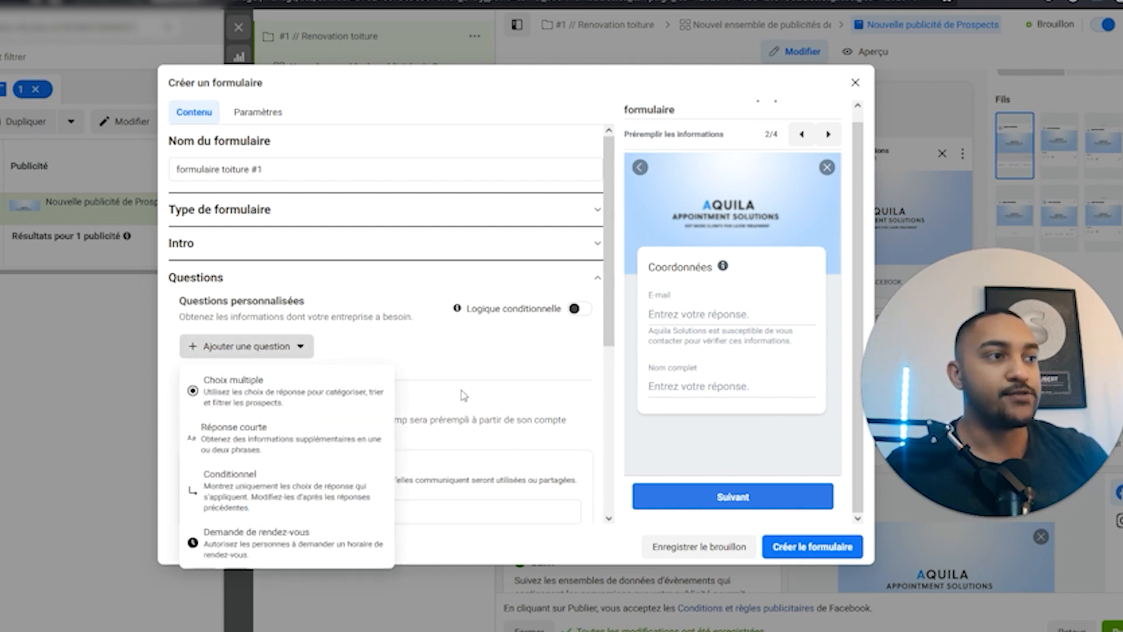
click(351, 351)
click(309, 357)
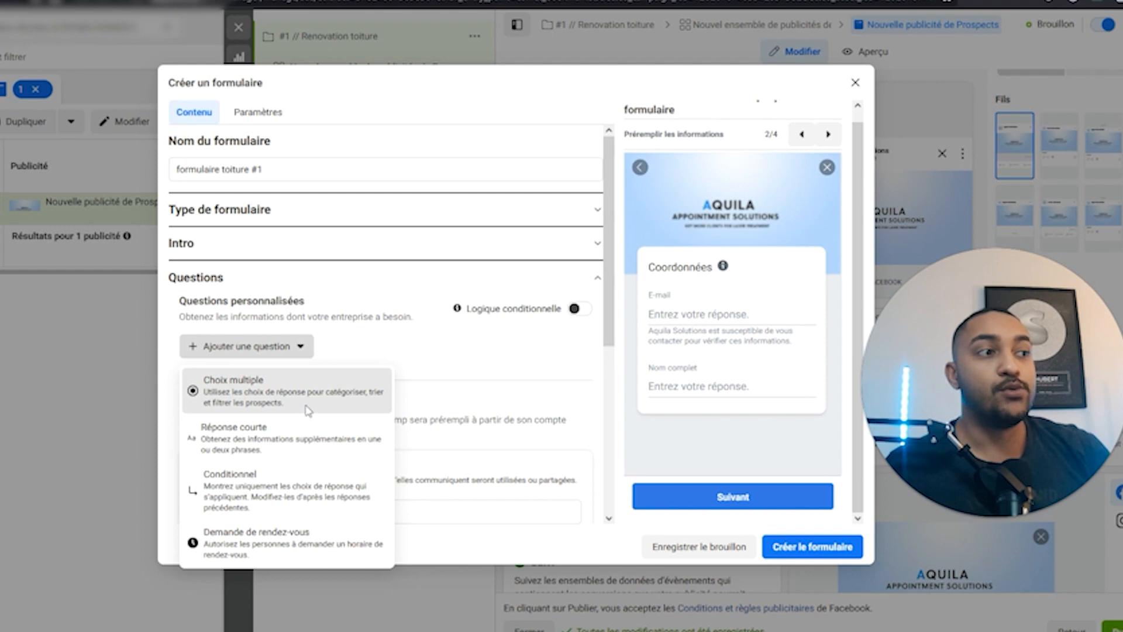
Add a multiple-choice question 'êtes-vous propriétaire?' with answers oui and non.
click(278, 398)
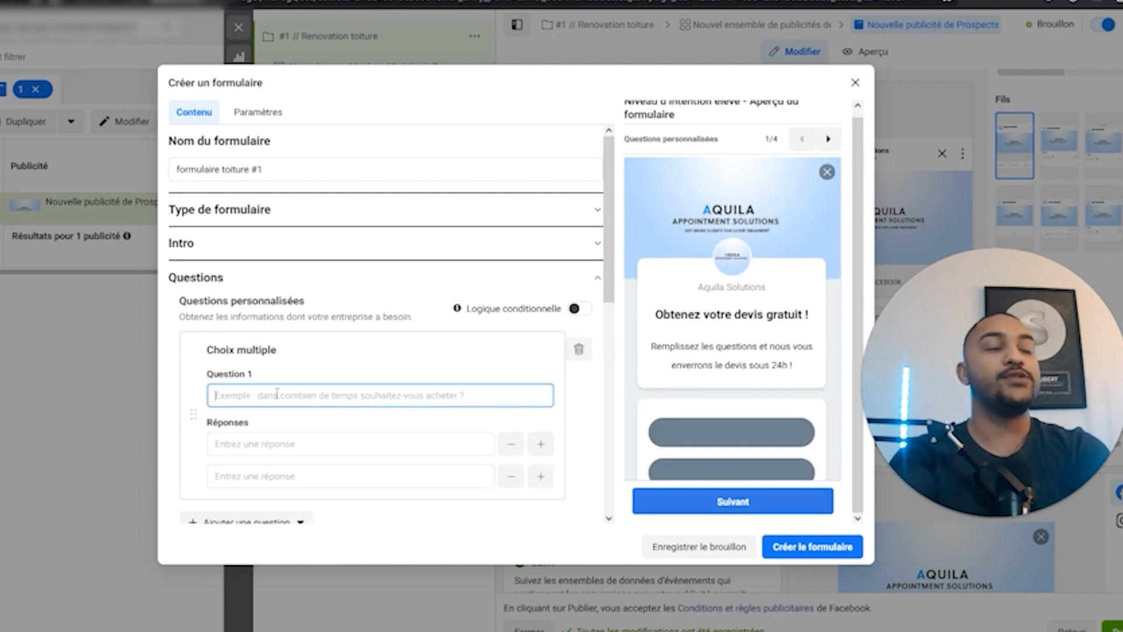
scroll(278, 395, down, 1)
text(êtes-vous)
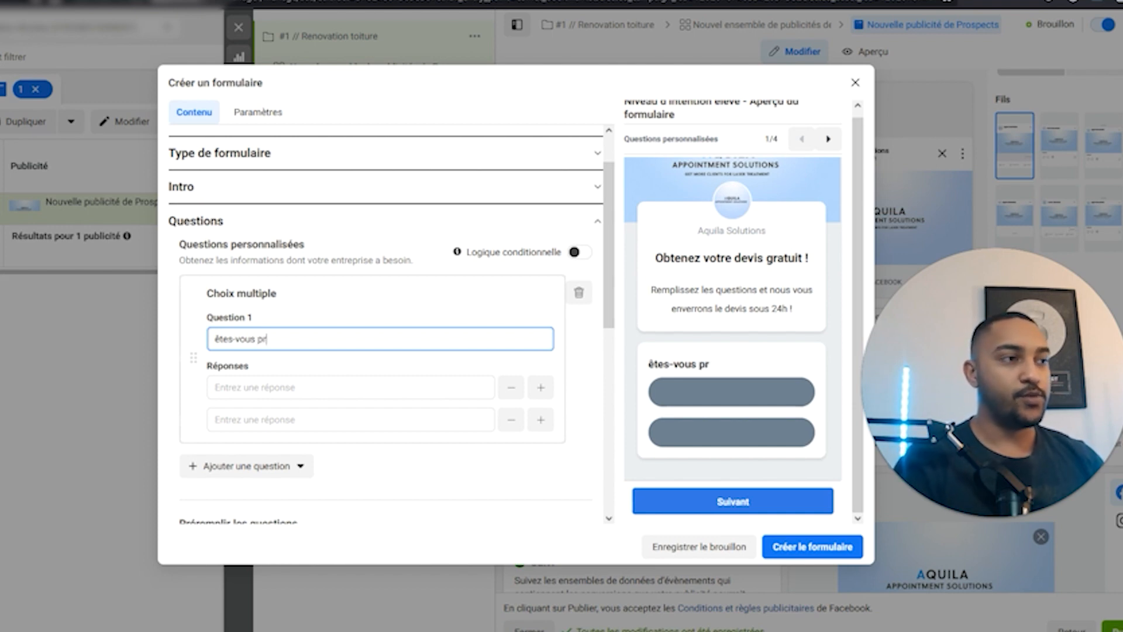
text(priétaire?)
click(358, 379)
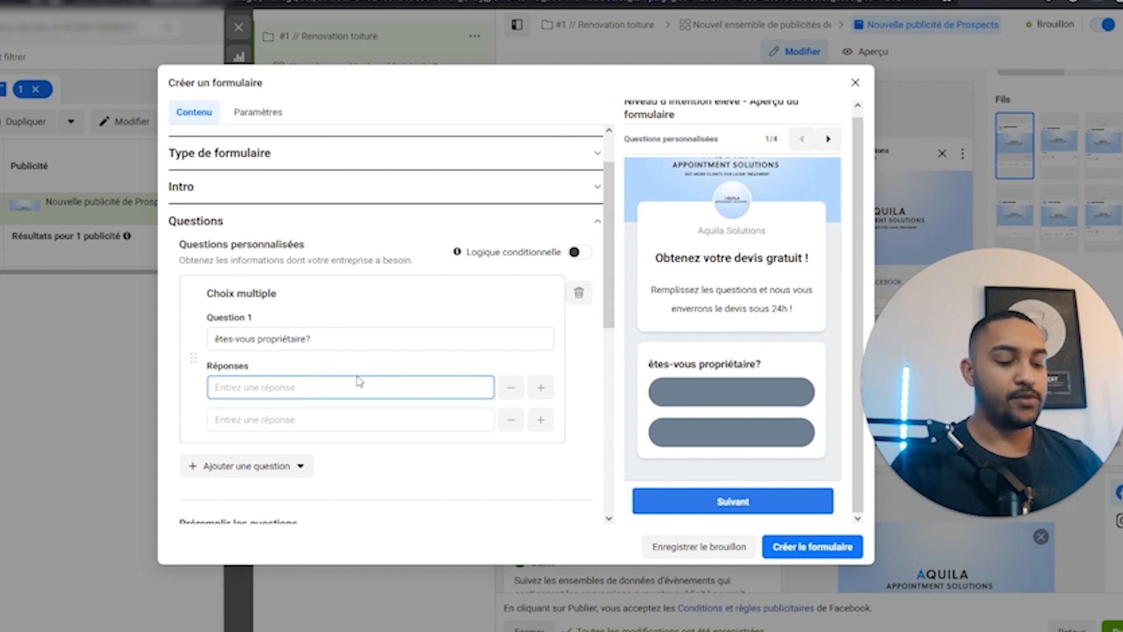
text(oui)
key(Tab)
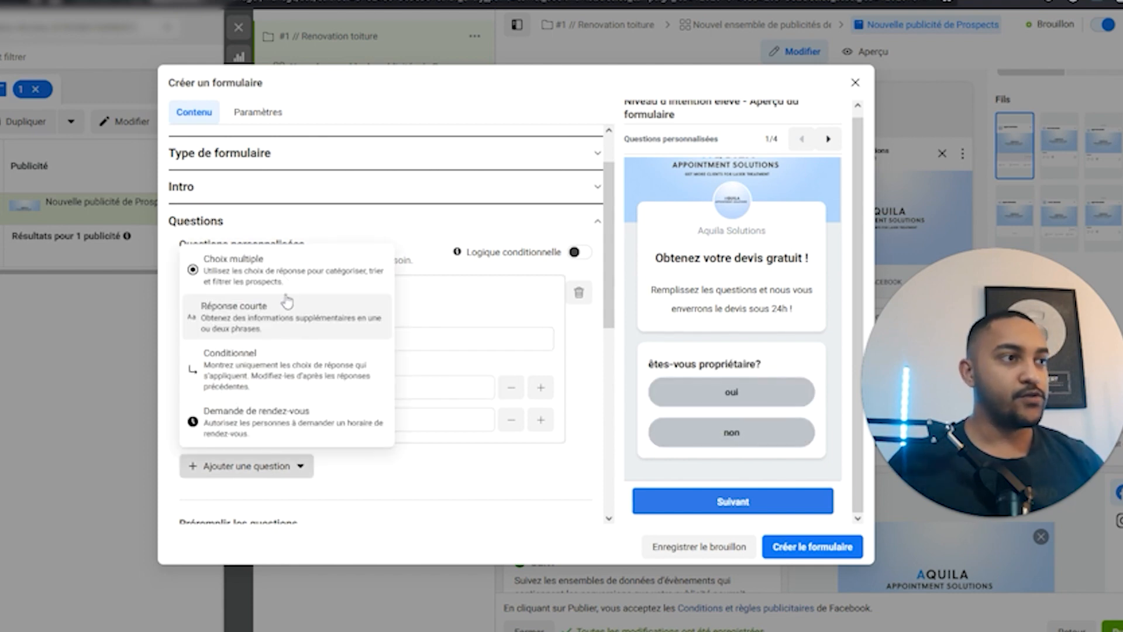
Add a second multiple-choice question 'Quel type de batiment avez-vous?' with answers maison, immeuble, chalet.
click(282, 268)
scroll(281, 370, down, 1)
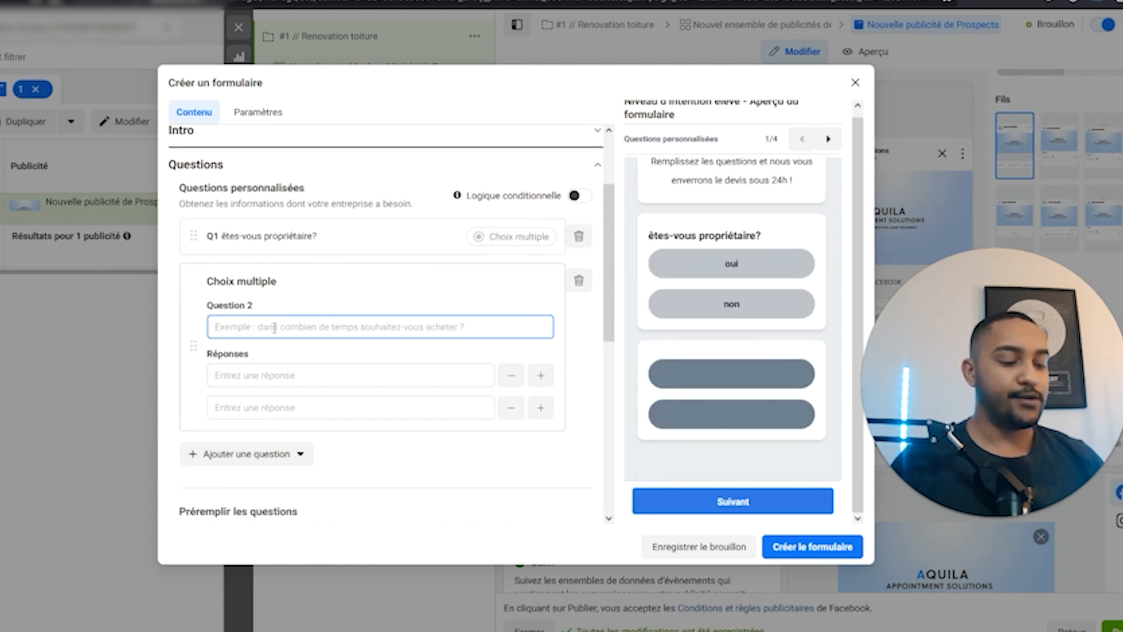
text(Quel type de batime)
key(BackSpace)
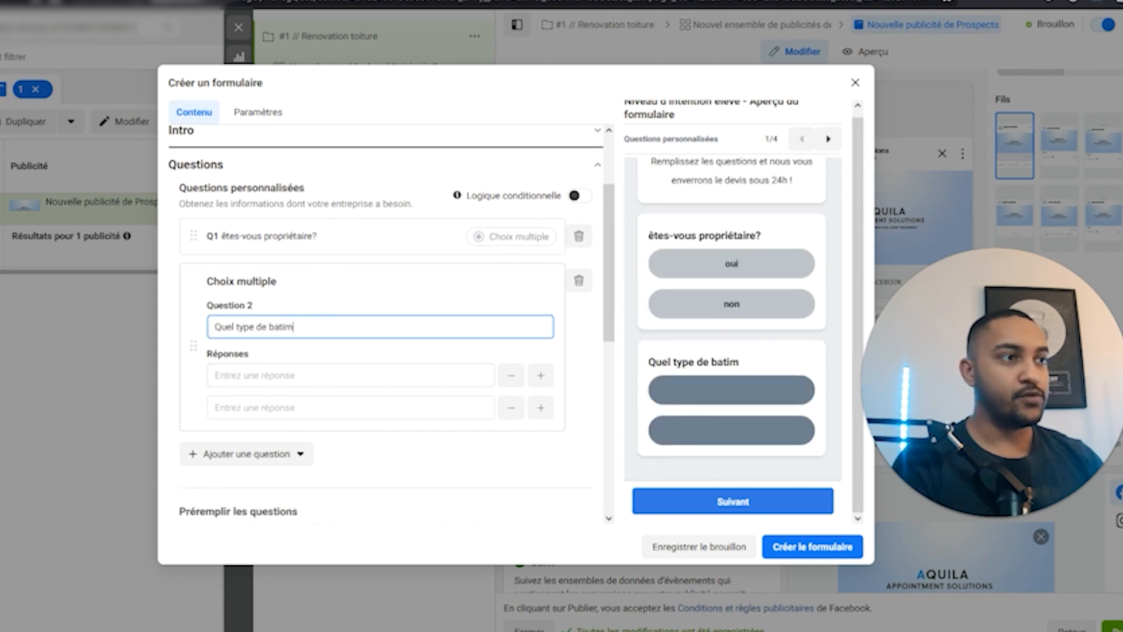
text(ment avez-vou)
key(BackSpace)
key(BackSpace)
text(vous)
click(275, 378)
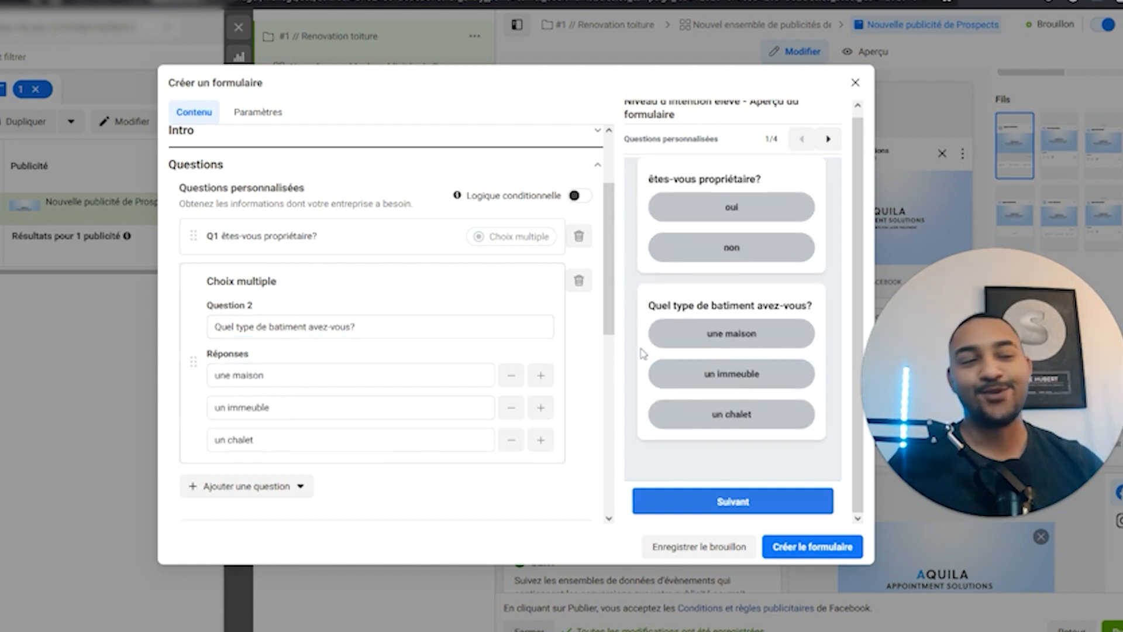
scroll(512, 407, down, 2)
click(298, 374)
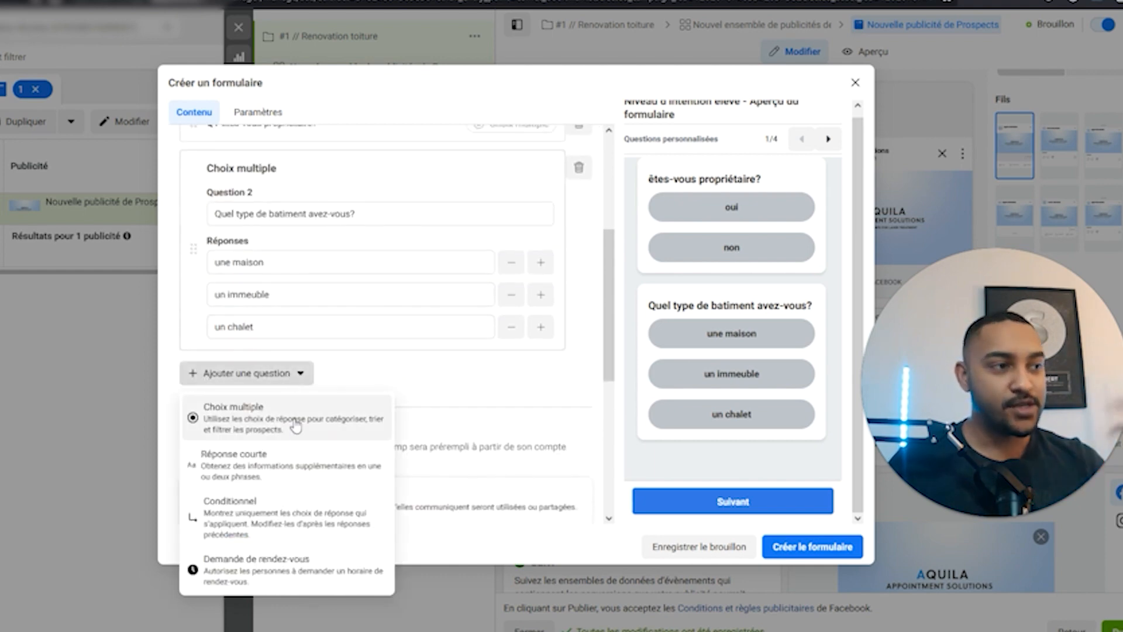
Add a short-answer question 'Quel est votre interet'.
click(275, 463)
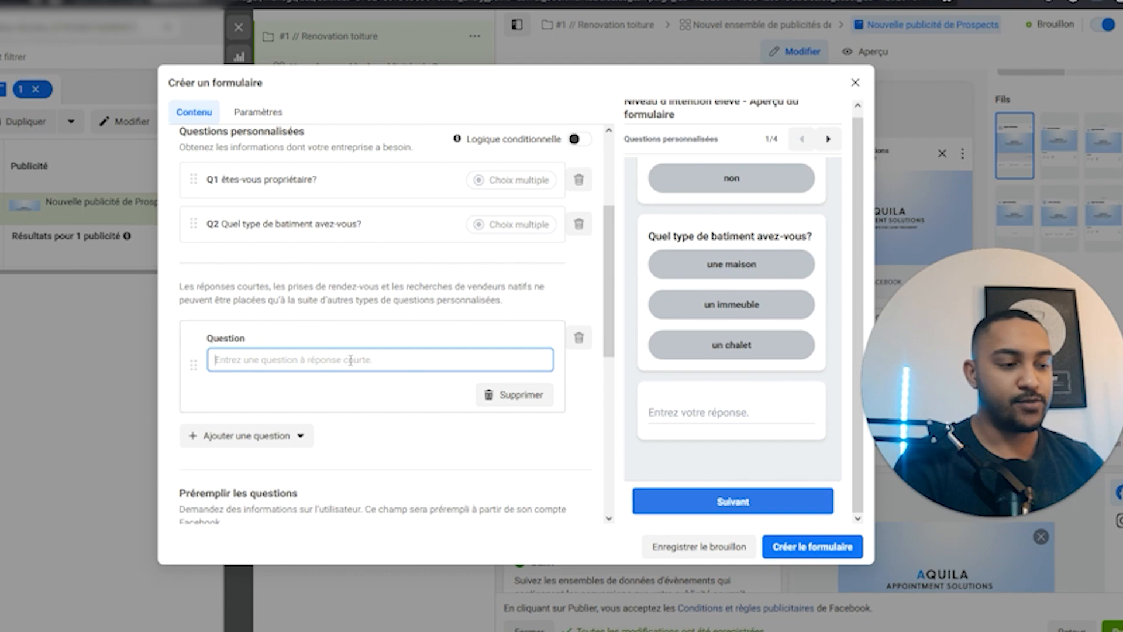
text(Quel est votre interet)
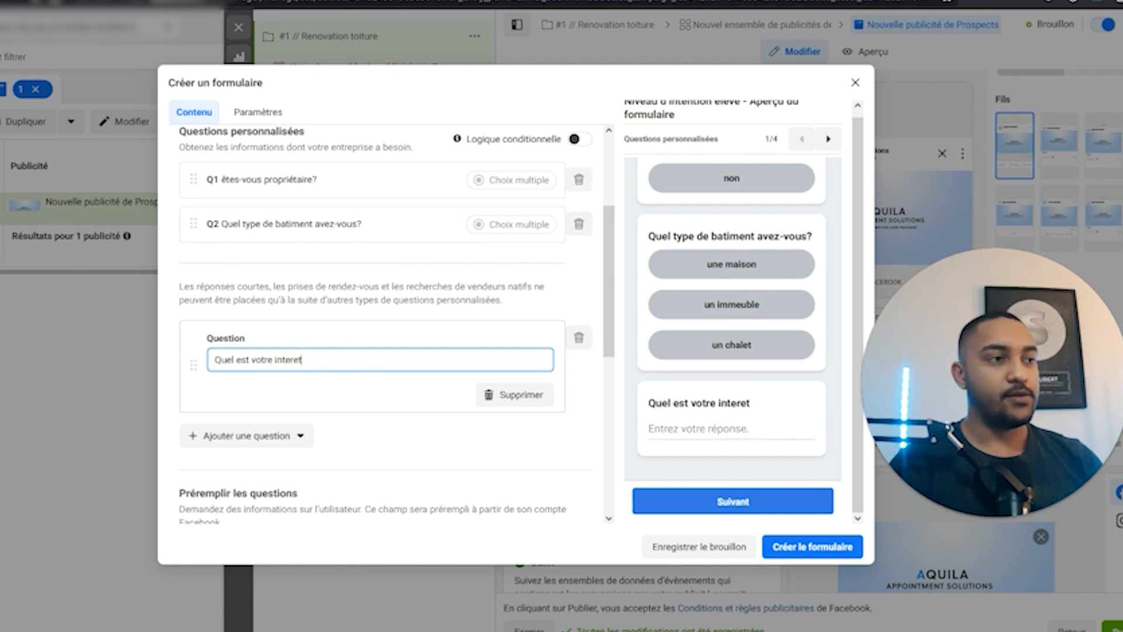
click(386, 384)
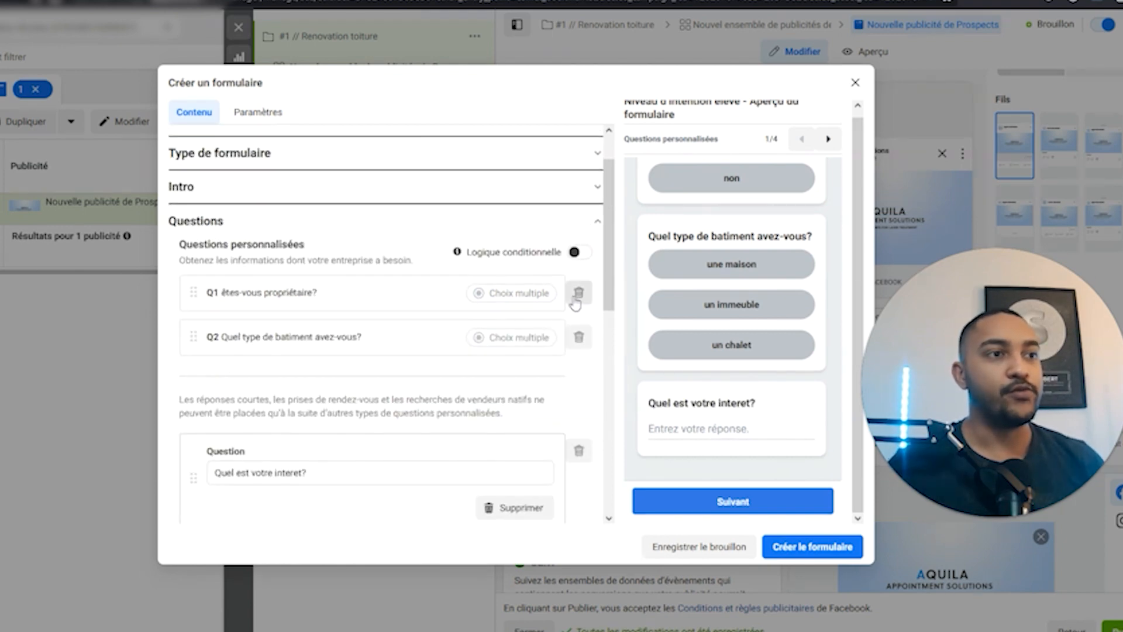
Delete the owner and interest questions and dismiss the conditional-logic notice.
click(577, 294)
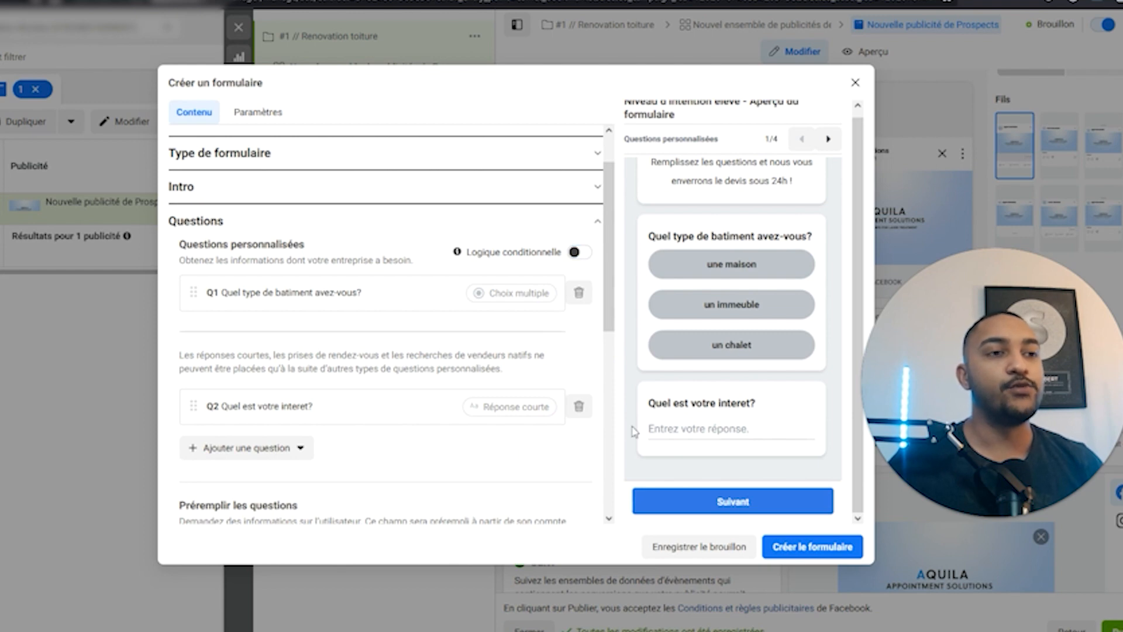
click(579, 407)
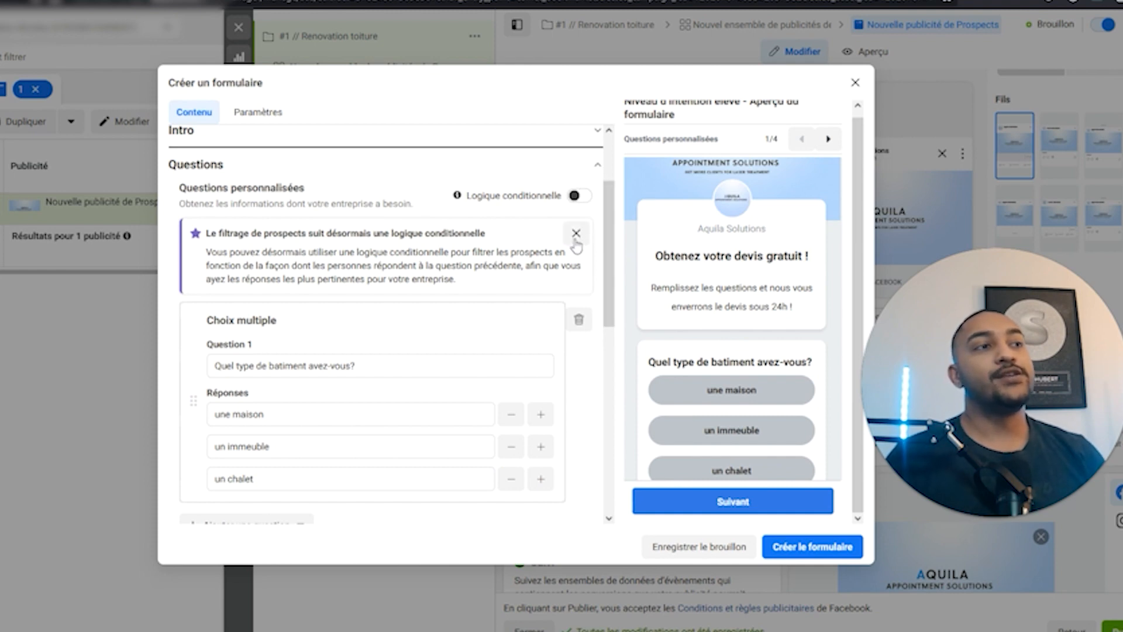
click(576, 240)
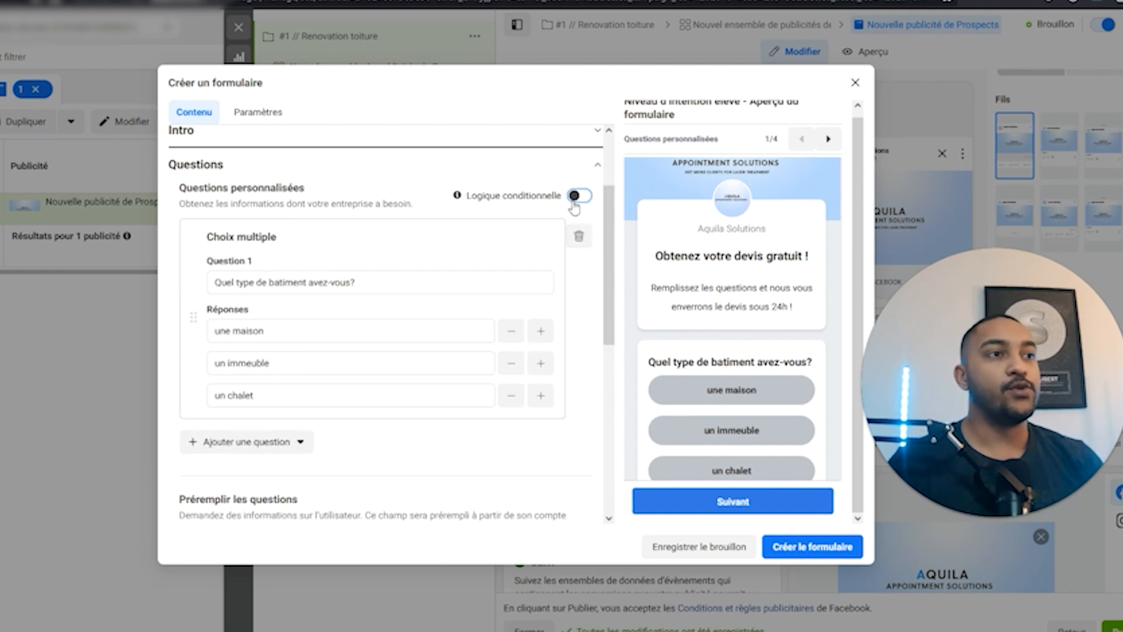
Turn on conditional logic and explore next-step options for 'une maison' without adding a question.
click(578, 196)
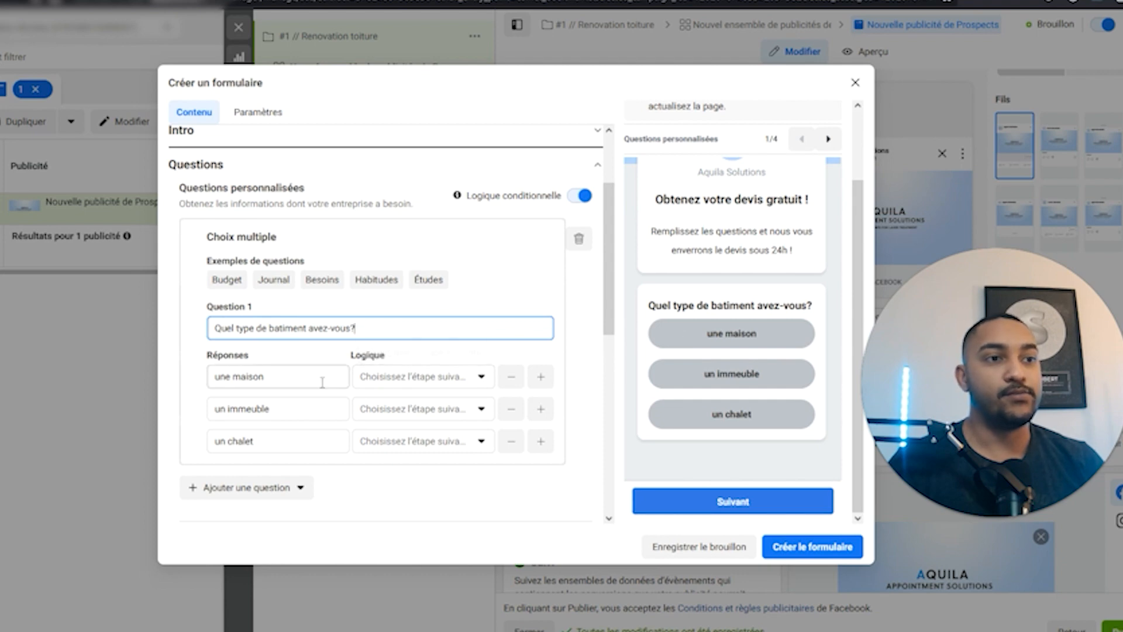
click(433, 379)
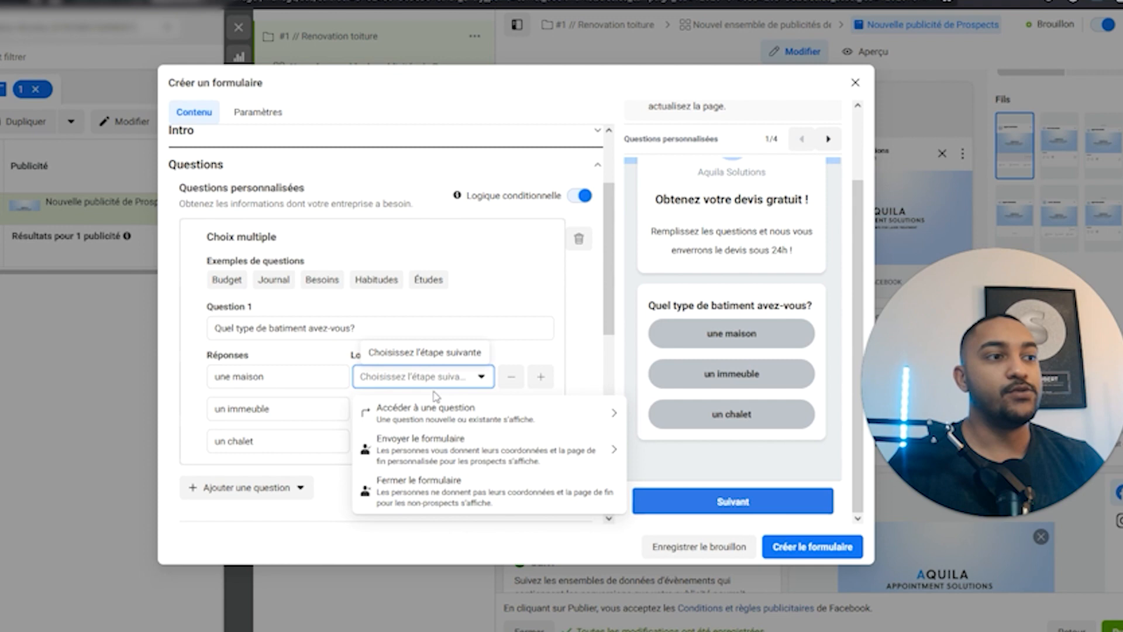
click(441, 411)
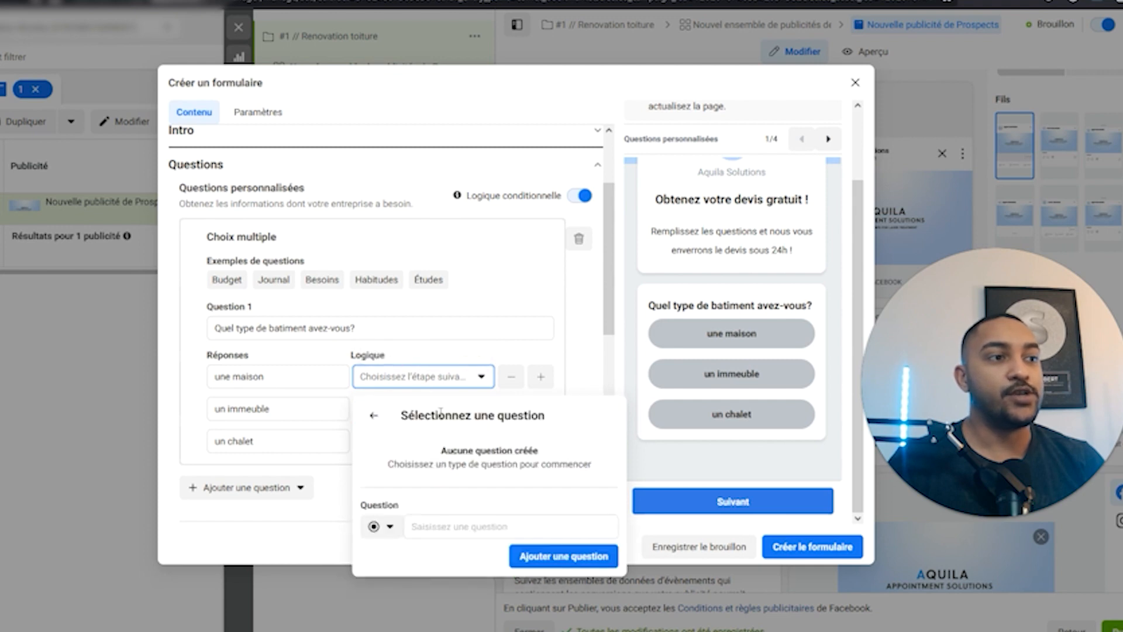
click(391, 528)
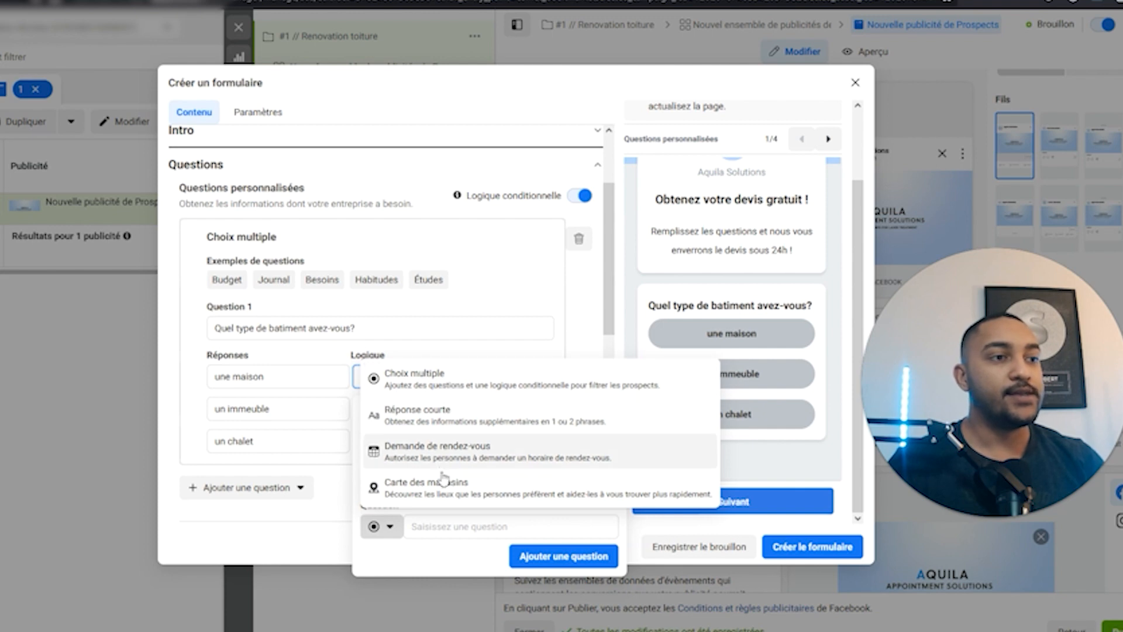
click(446, 525)
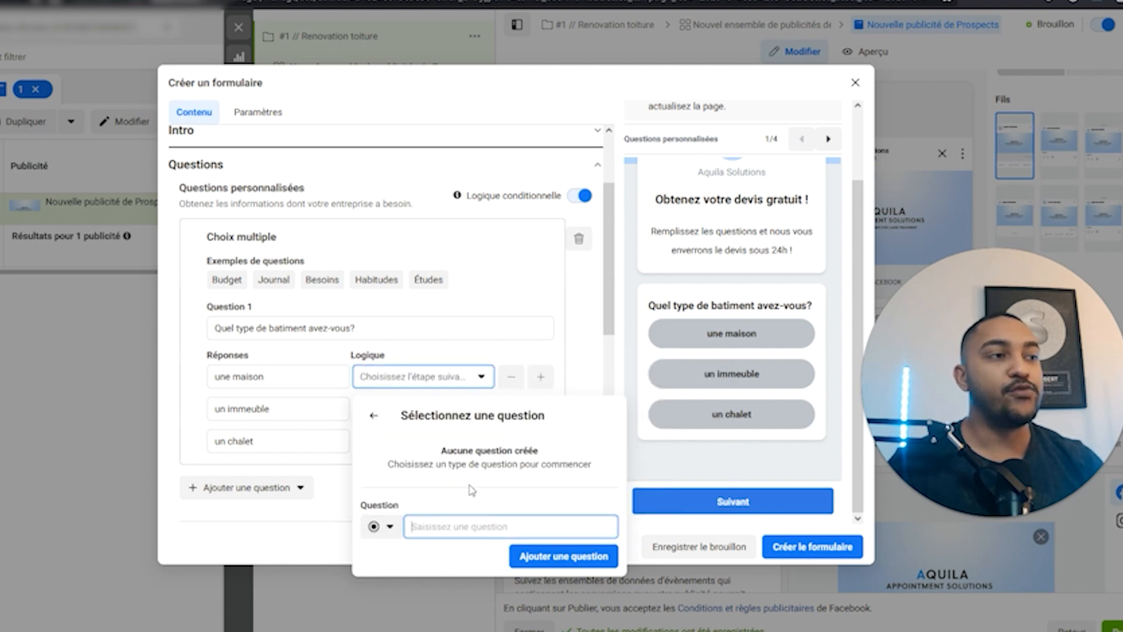
click(567, 354)
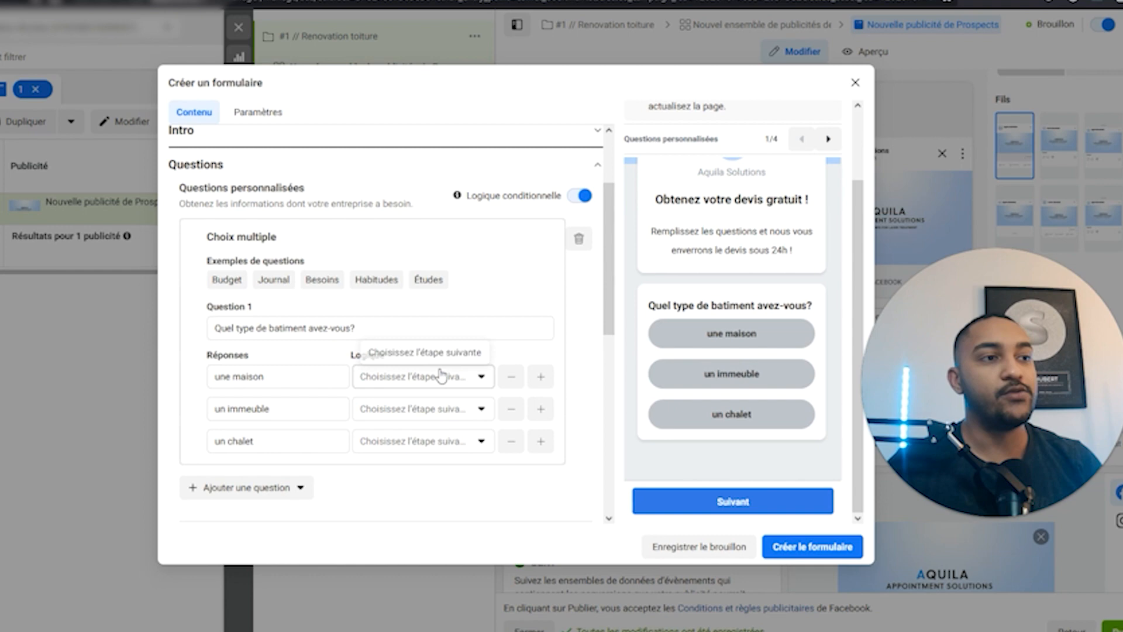
Send respondents answering 'un immeuble' to end page E2.
click(455, 412)
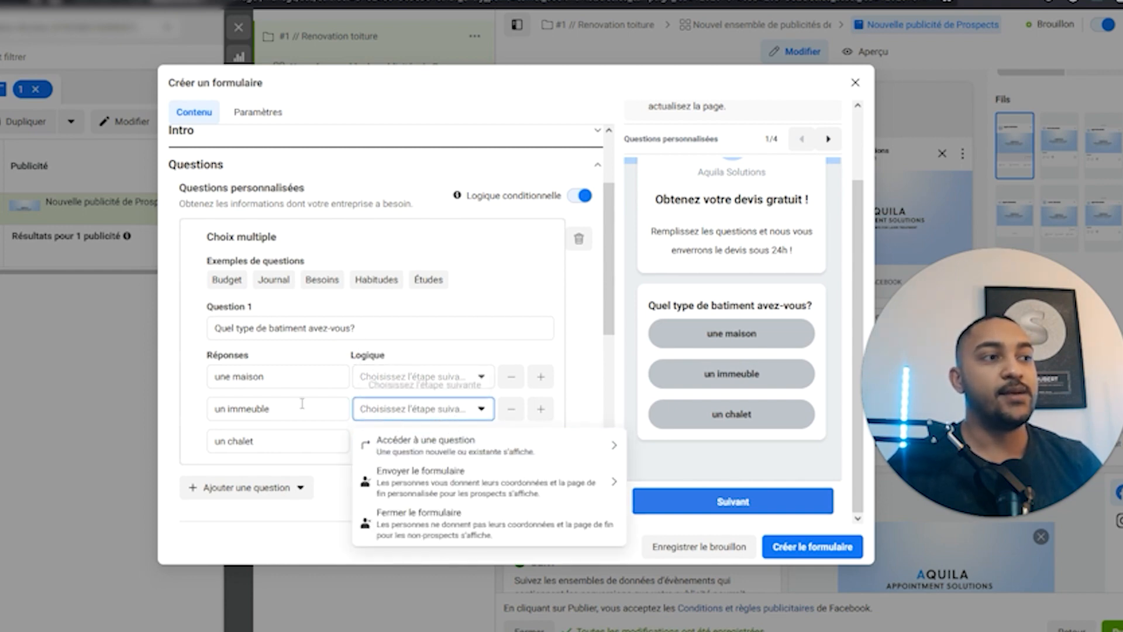
click(386, 524)
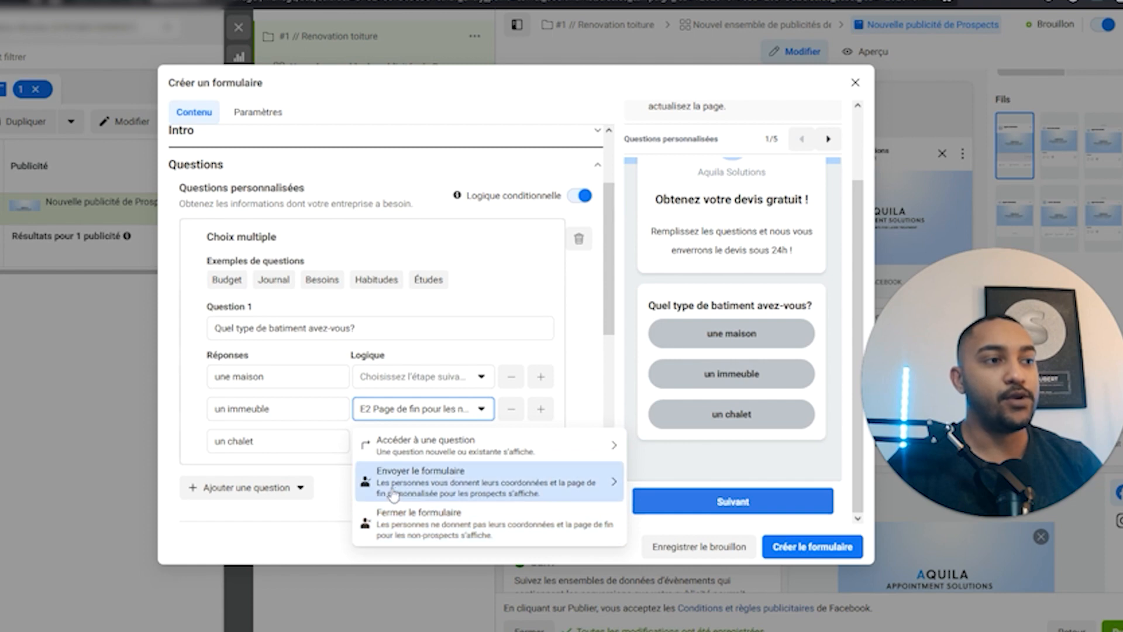
click(576, 396)
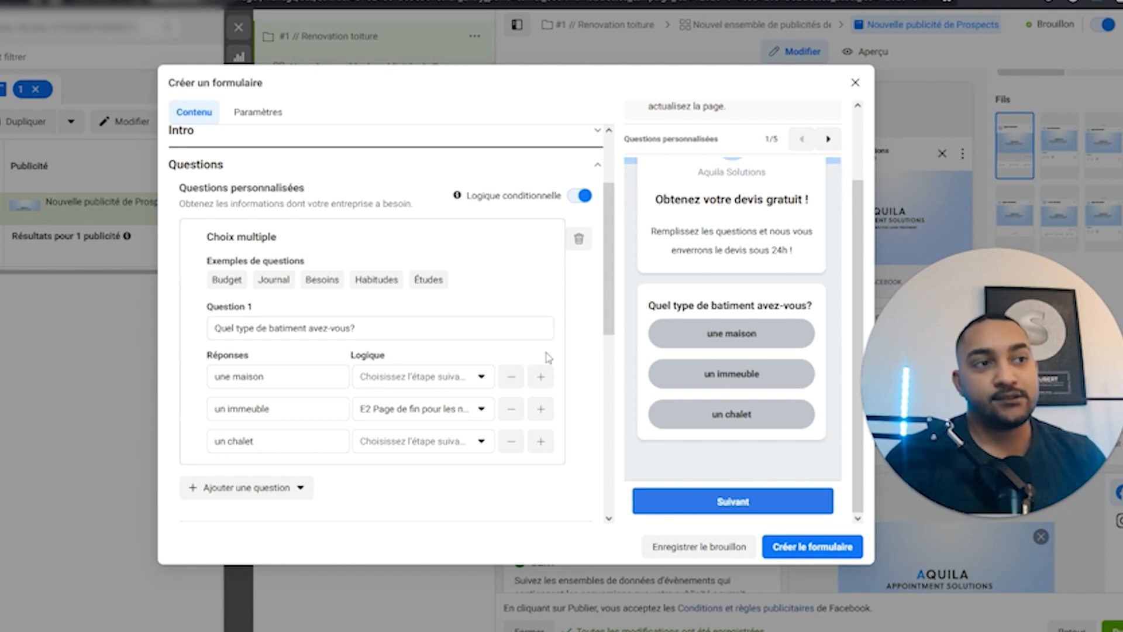
Turn off conditional logic and confirm disabling it.
click(581, 196)
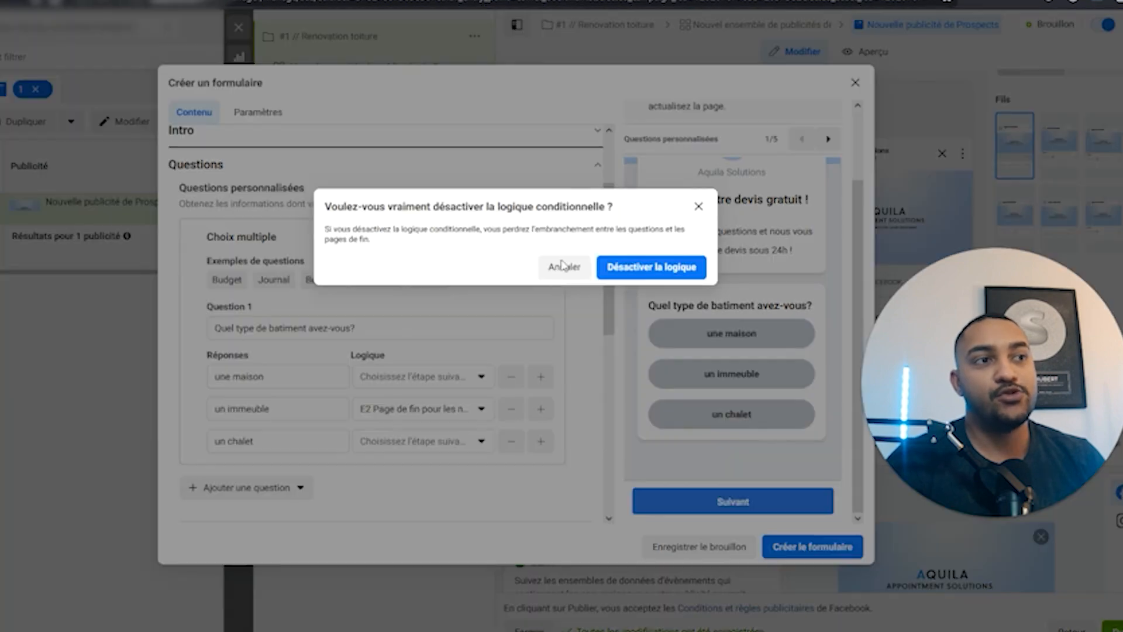
click(644, 273)
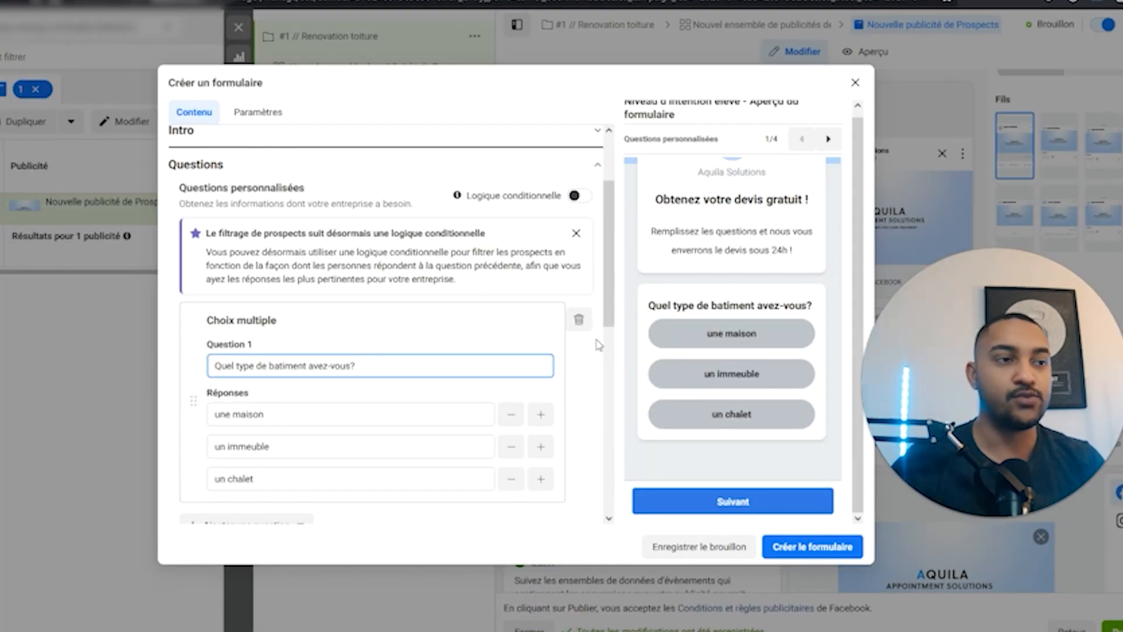
scroll(598, 345, down, 4)
scroll(468, 292, up, 1)
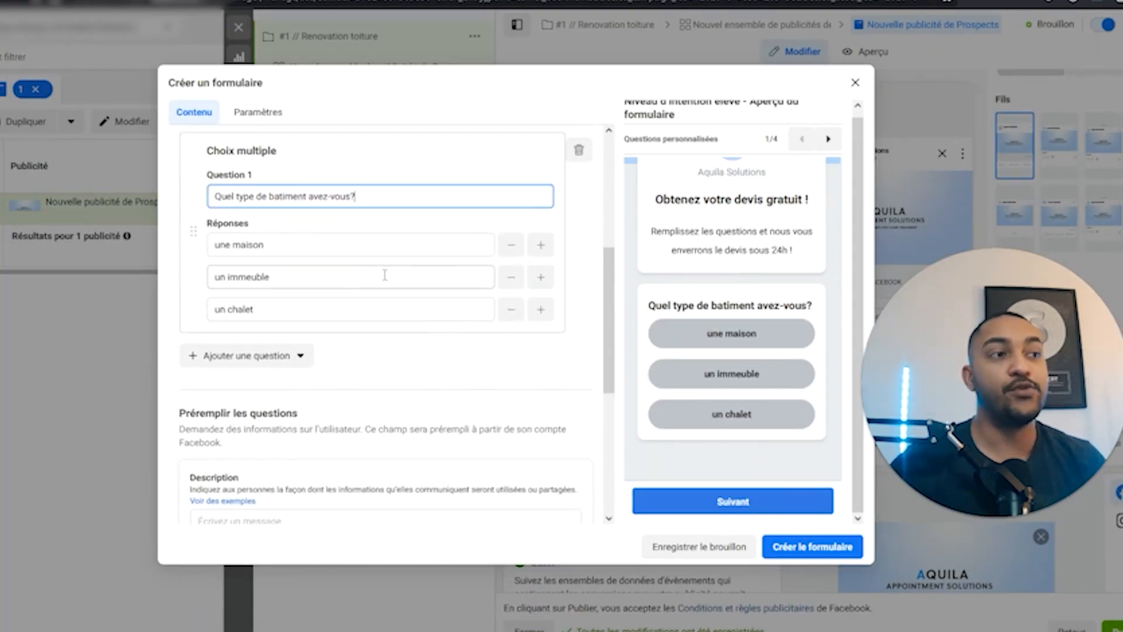
scroll(264, 355, down, 3)
scroll(248, 375, up, 10)
Switch the form type to Contenu publicitaire riche.
click(239, 209)
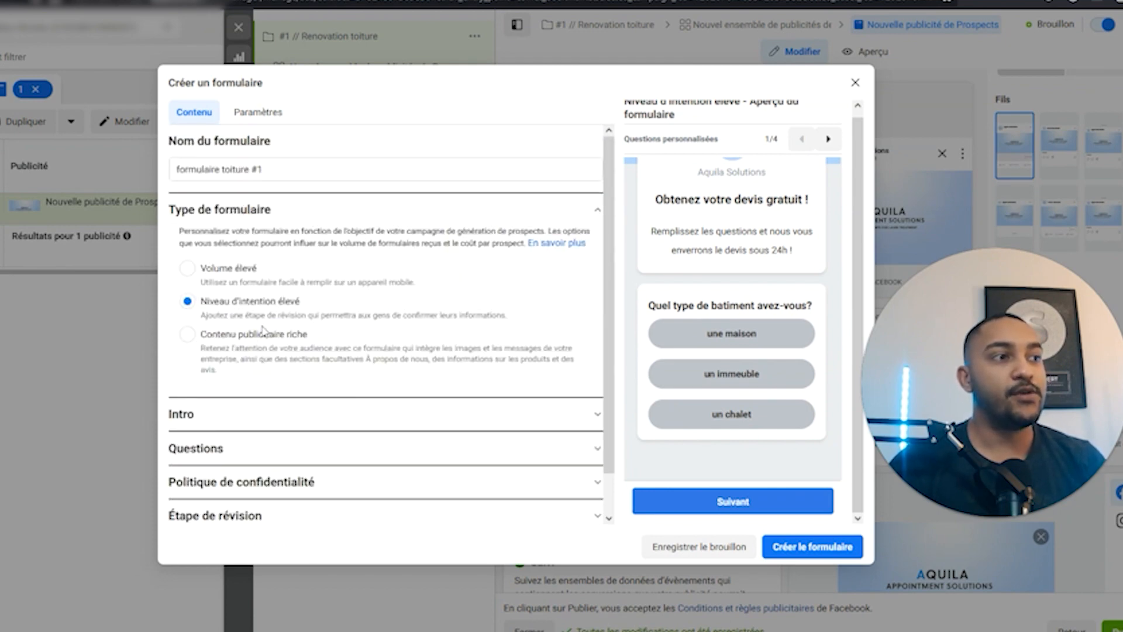
click(246, 341)
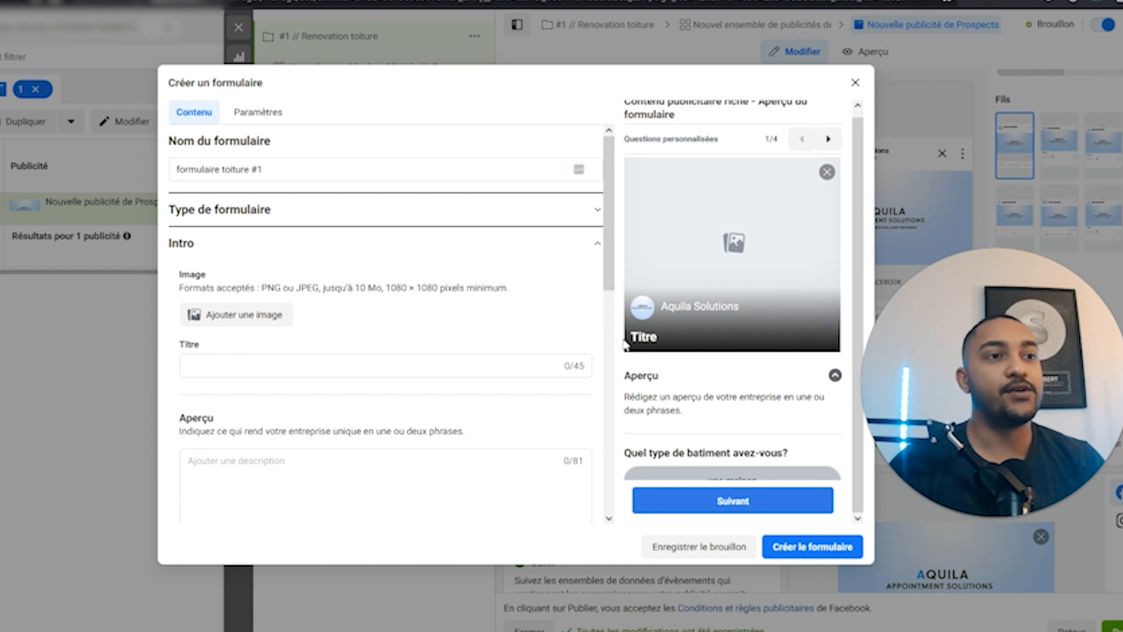
scroll(721, 331, down, 2)
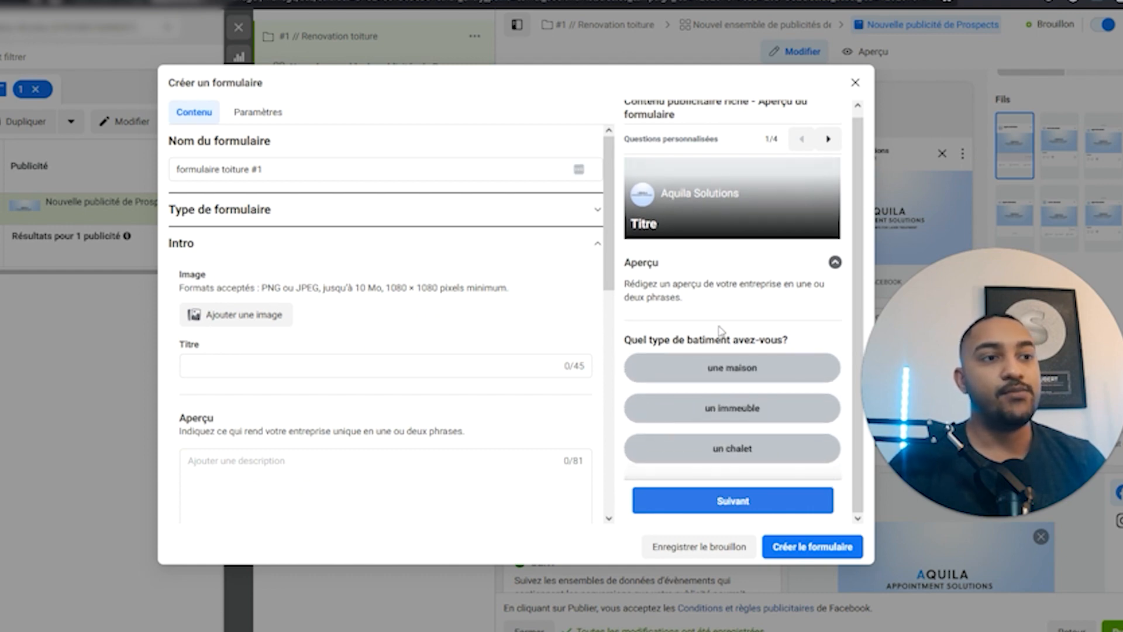
scroll(758, 286, up, 1)
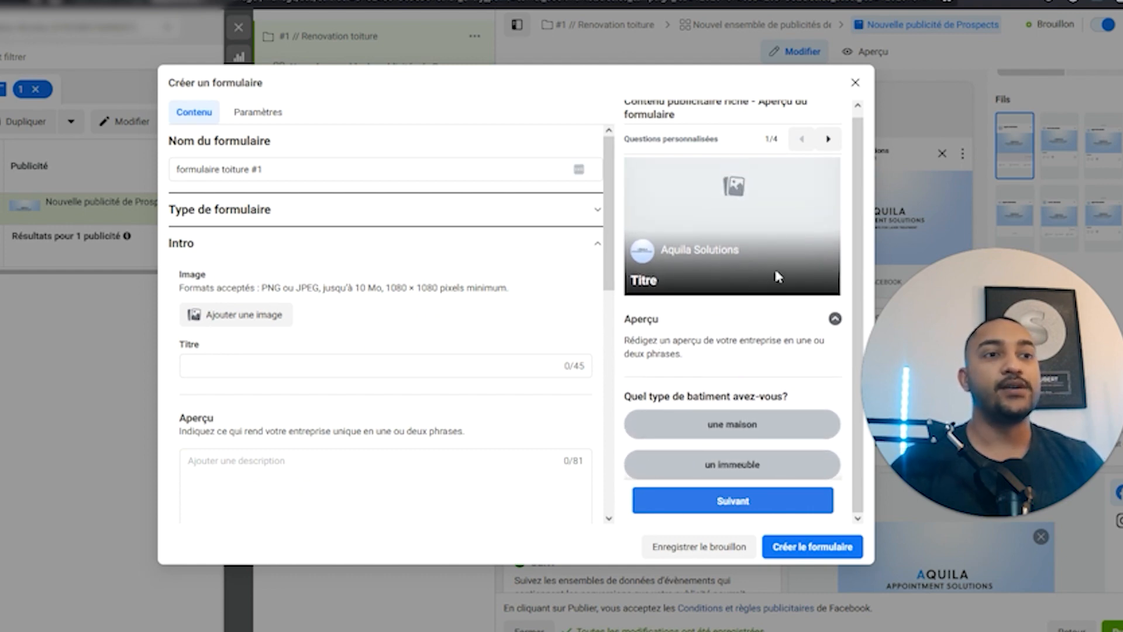
scroll(519, 343, down, 3)
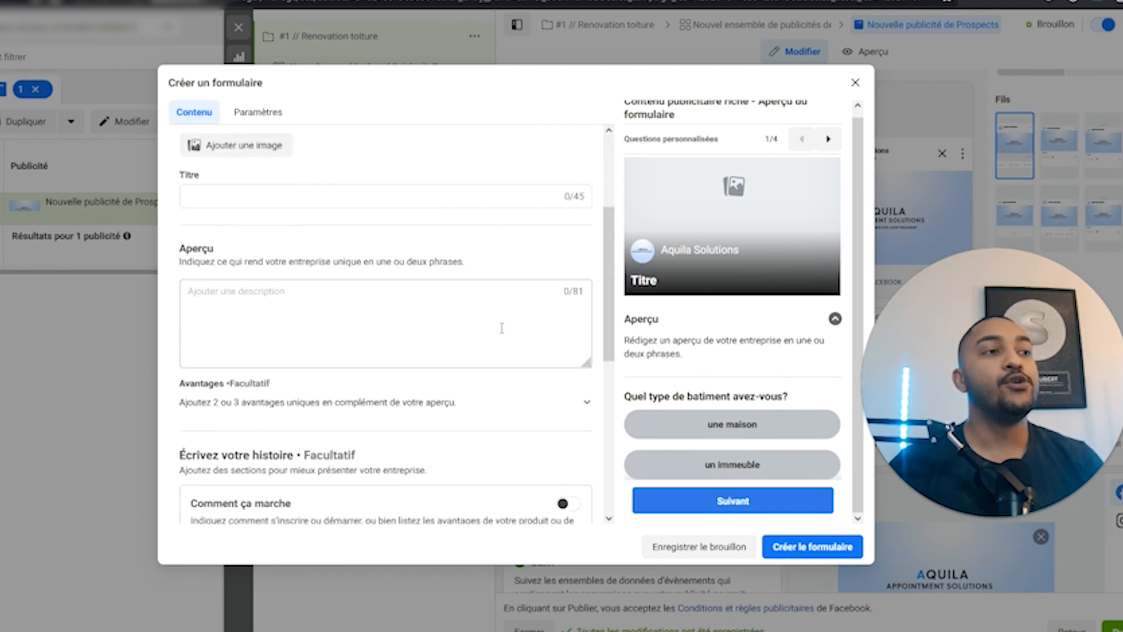
scroll(323, 330, up, 3)
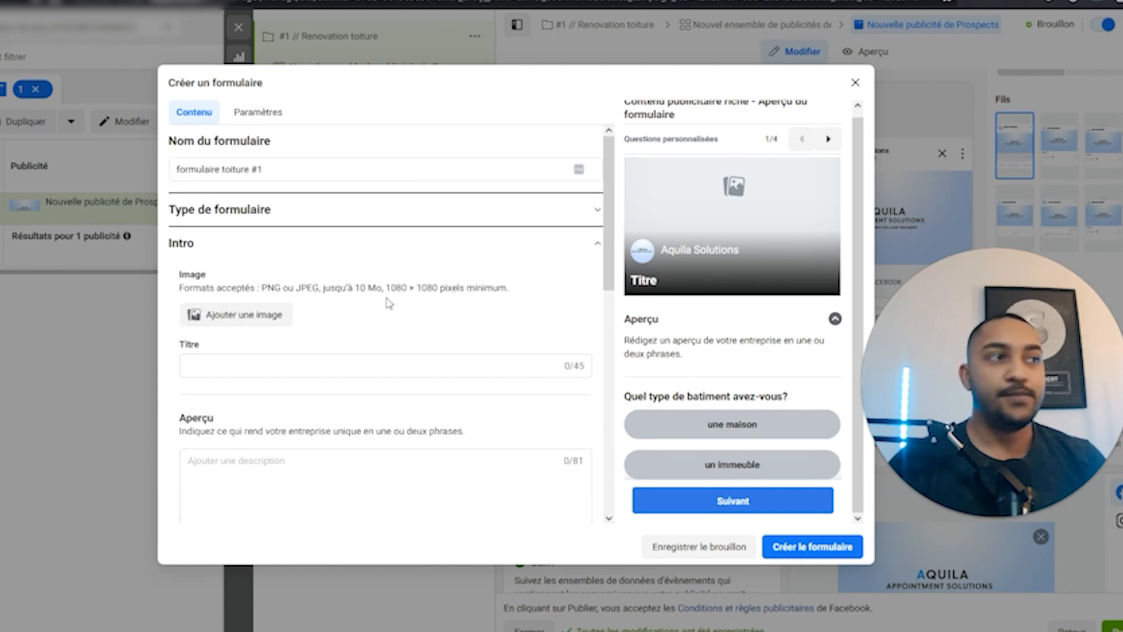
drag(250, 169, 222, 169)
Rename the form 'formulaire salon beauté #1' and upload intro image pexels-fauxels-3184464.jpg.
click(235, 169)
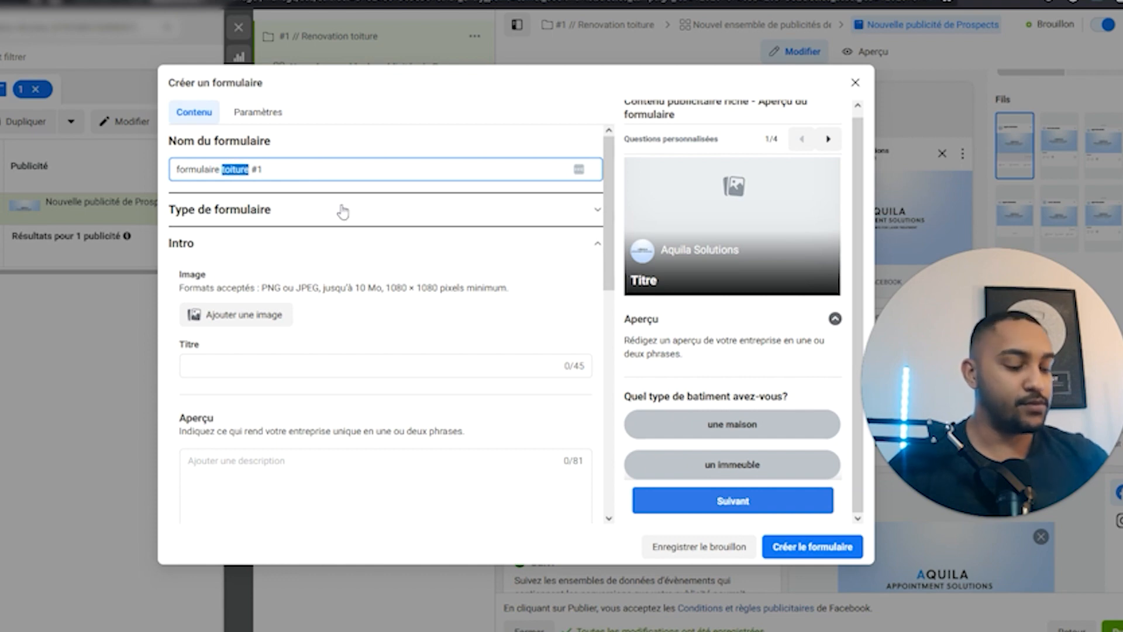
text(salon beauté)
click(240, 315)
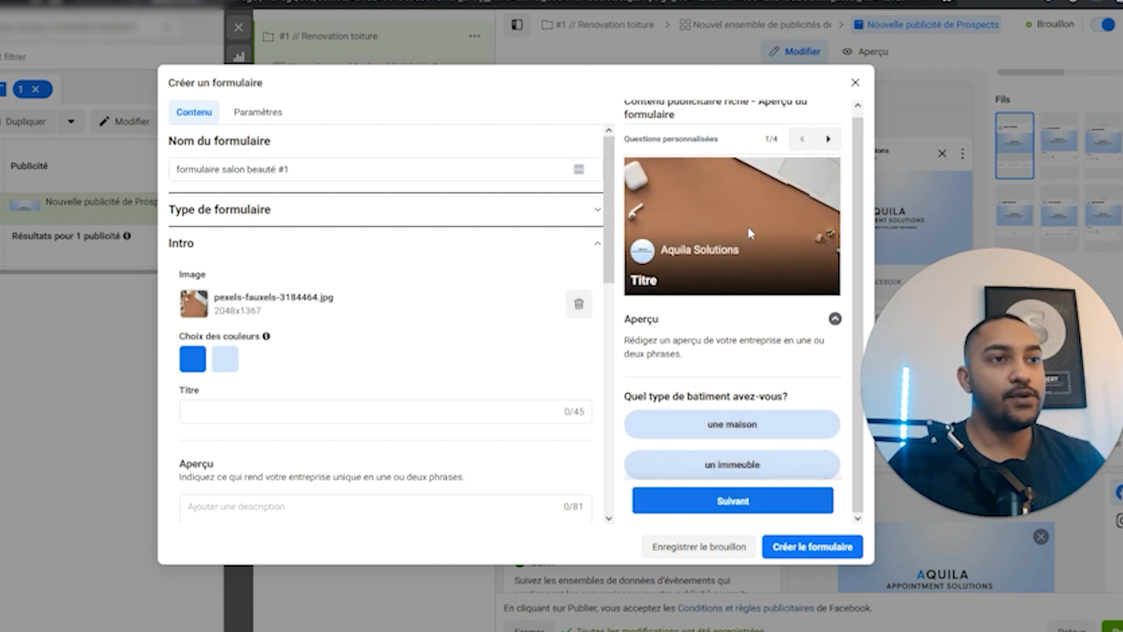
scroll(742, 326, down, 1)
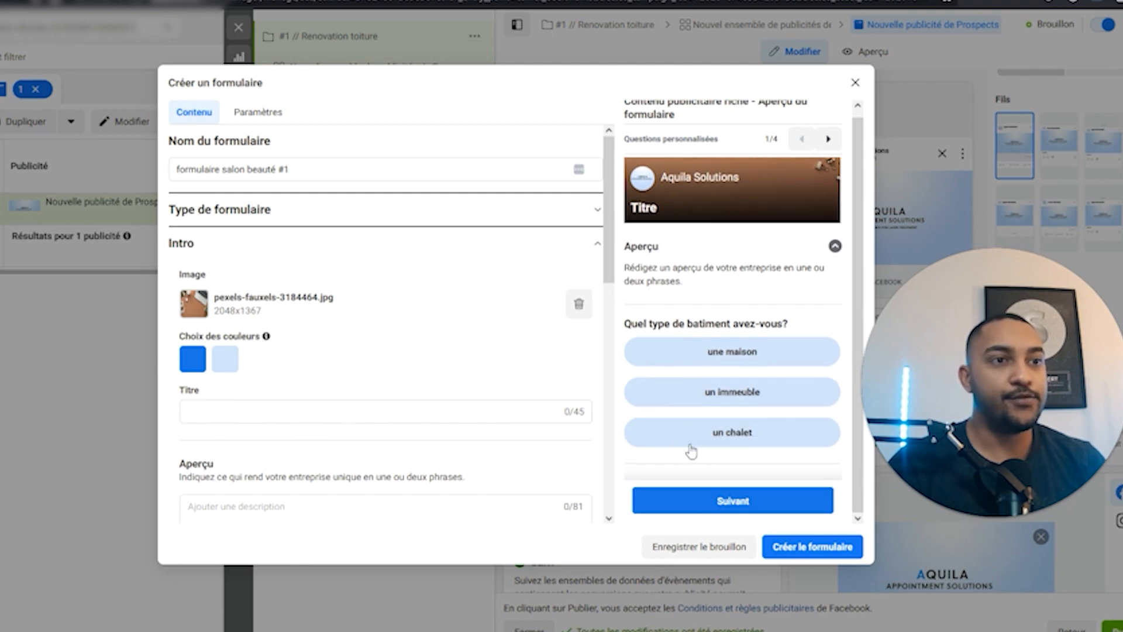
scroll(275, 397, down, 1)
Set the intro title to '-20% de reduction sur les cils !'.
click(278, 353)
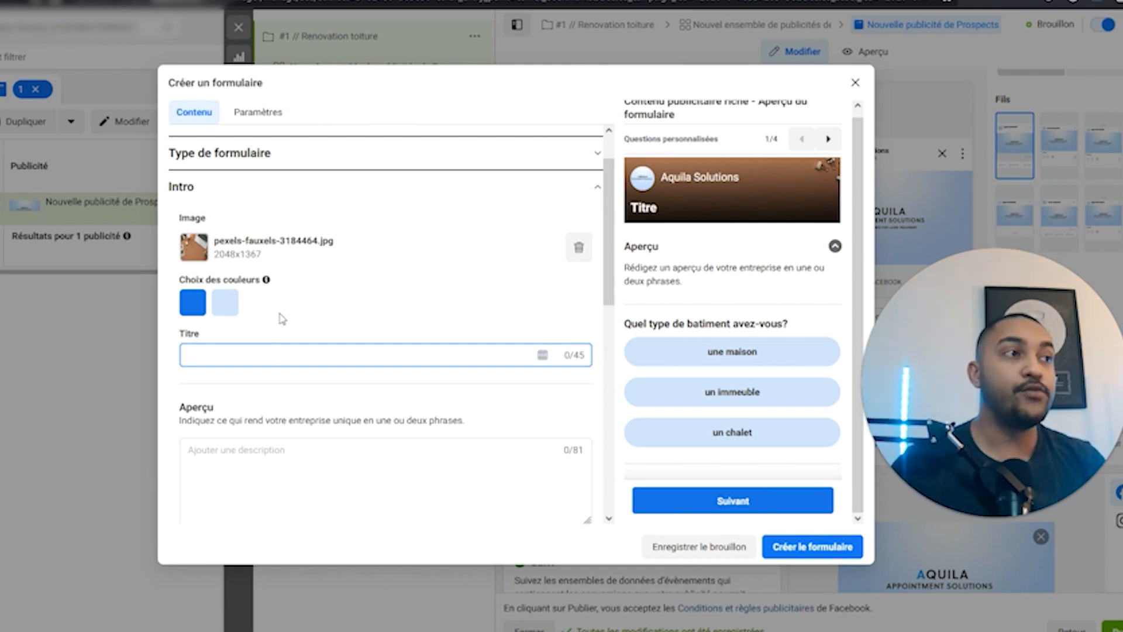
scroll(280, 328, up, 1)
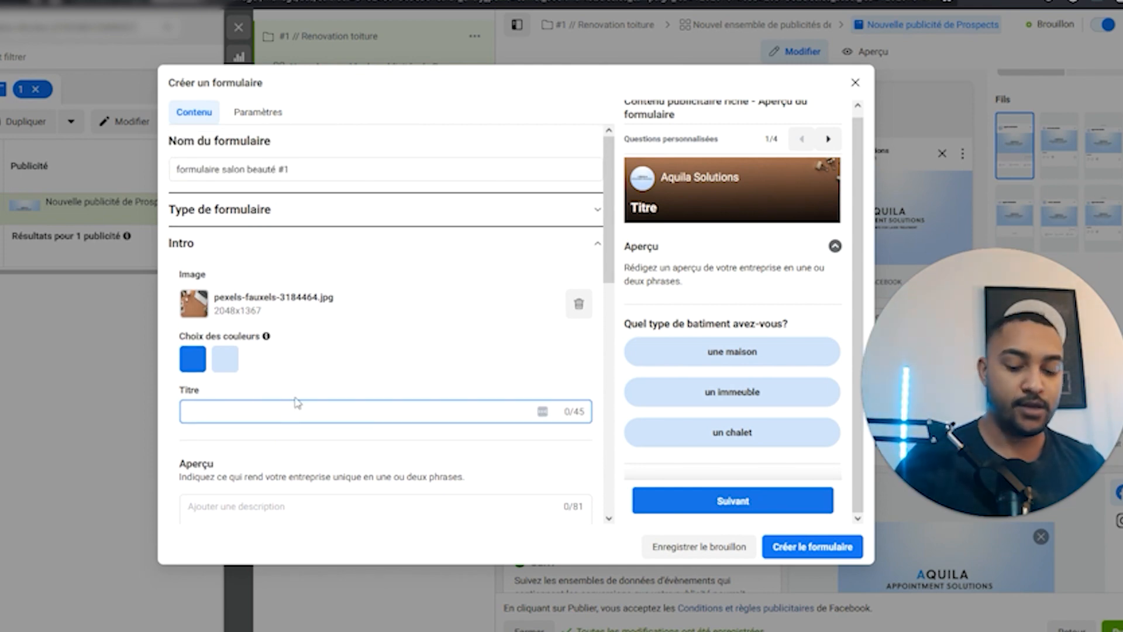
text(-20% de red)
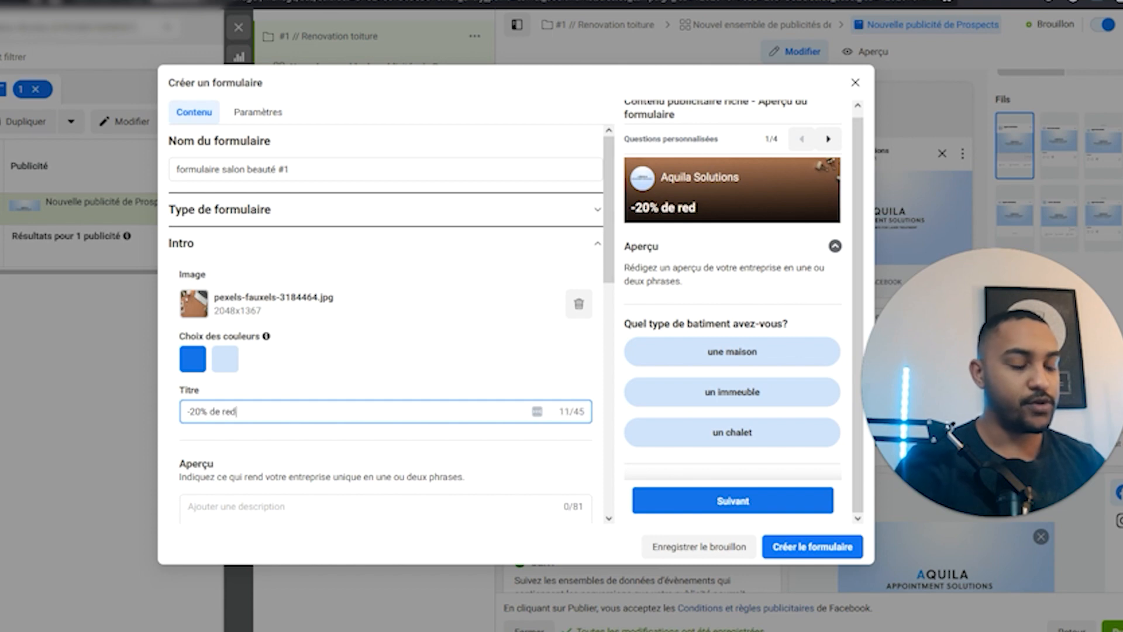
text(uction sur les c)
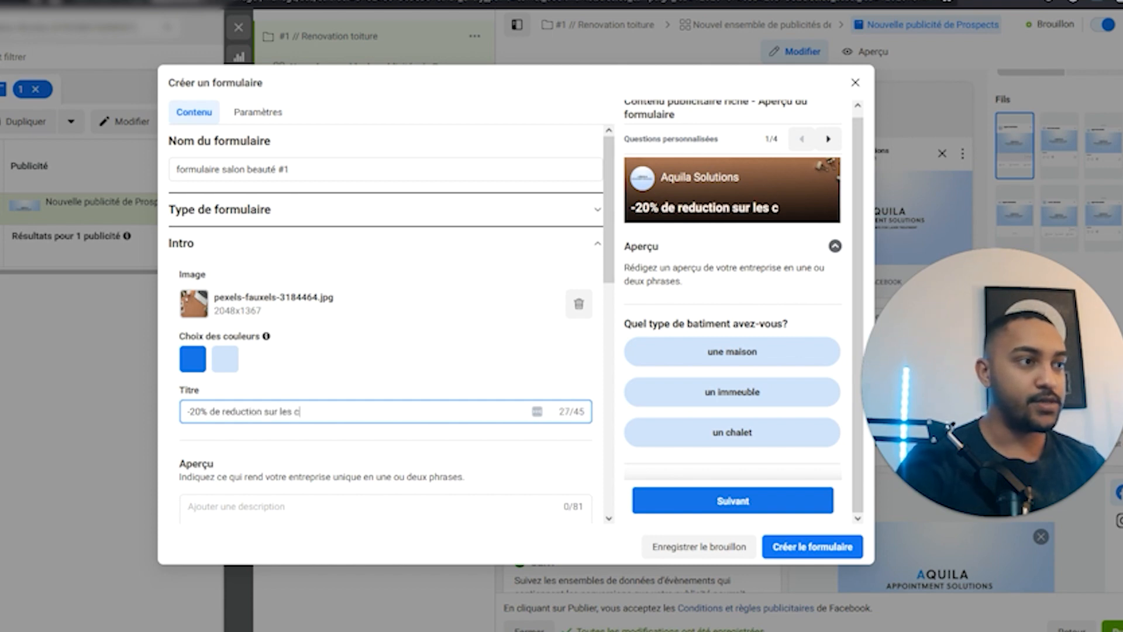
text(ils !)
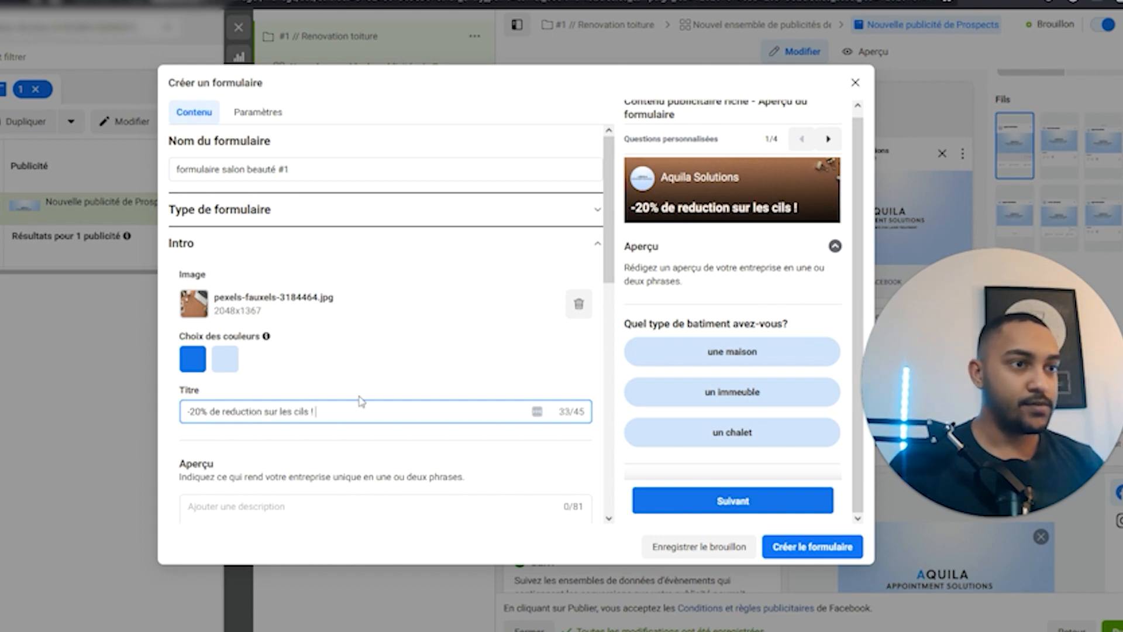
drag(559, 411, 585, 411)
click(566, 385)
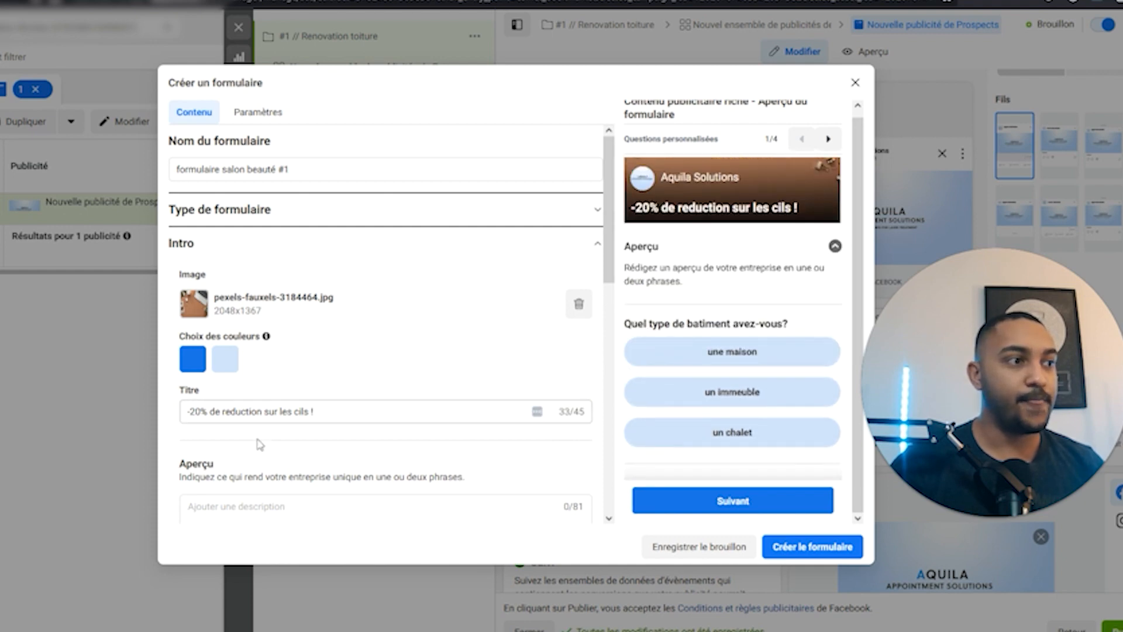
scroll(290, 421, down, 2)
Write the overview 'Notre salon fêtes ses 5 ans, pour l'occasion profitez de notre offre :)'.
click(290, 421)
text(N)
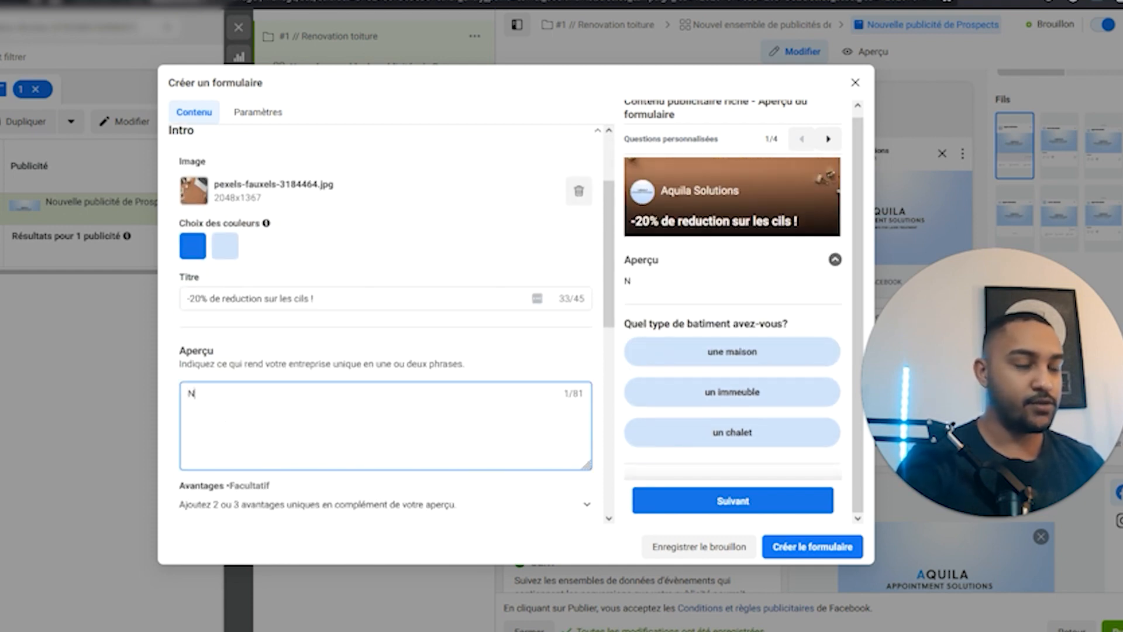
text(otre salo)
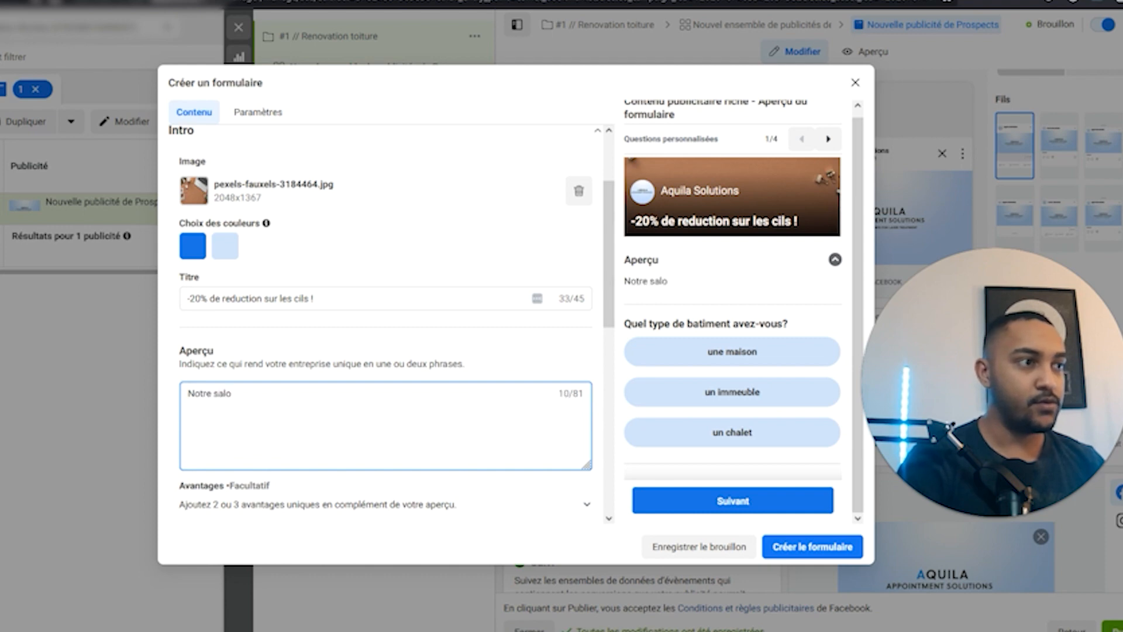
text(n fêtes ses 5 ans, pour l'a)
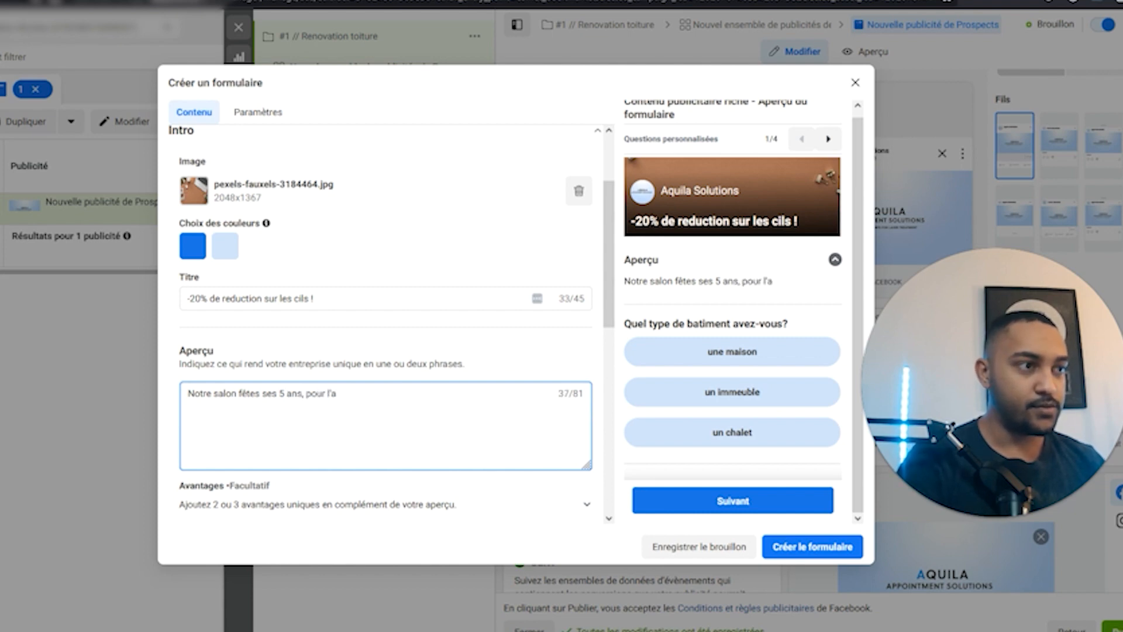
text(occa)
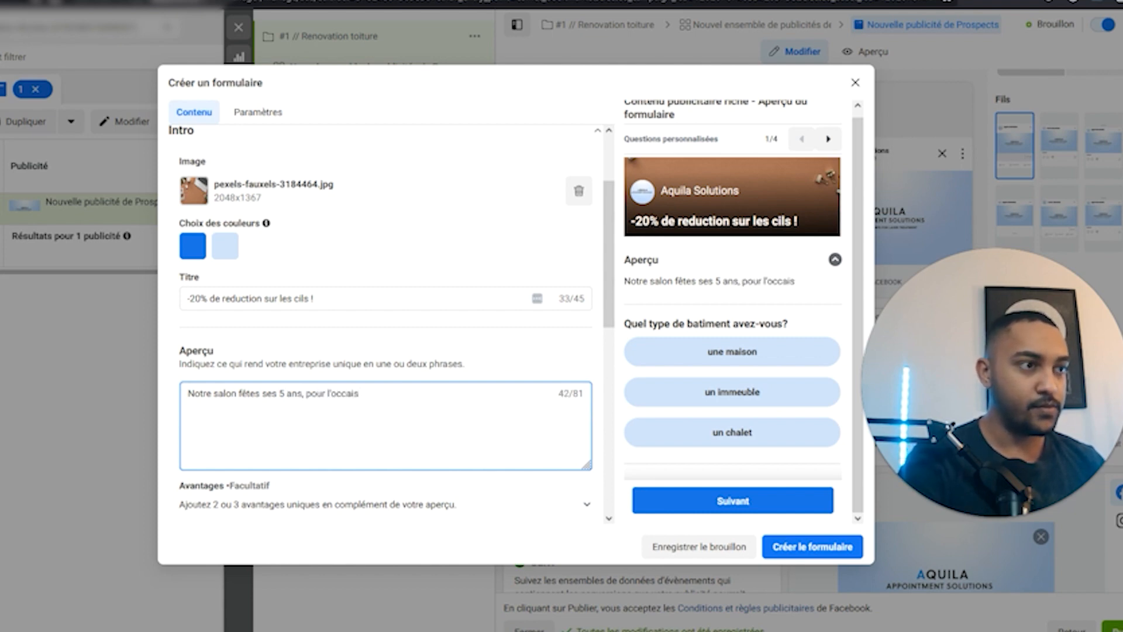
text(sion pro)
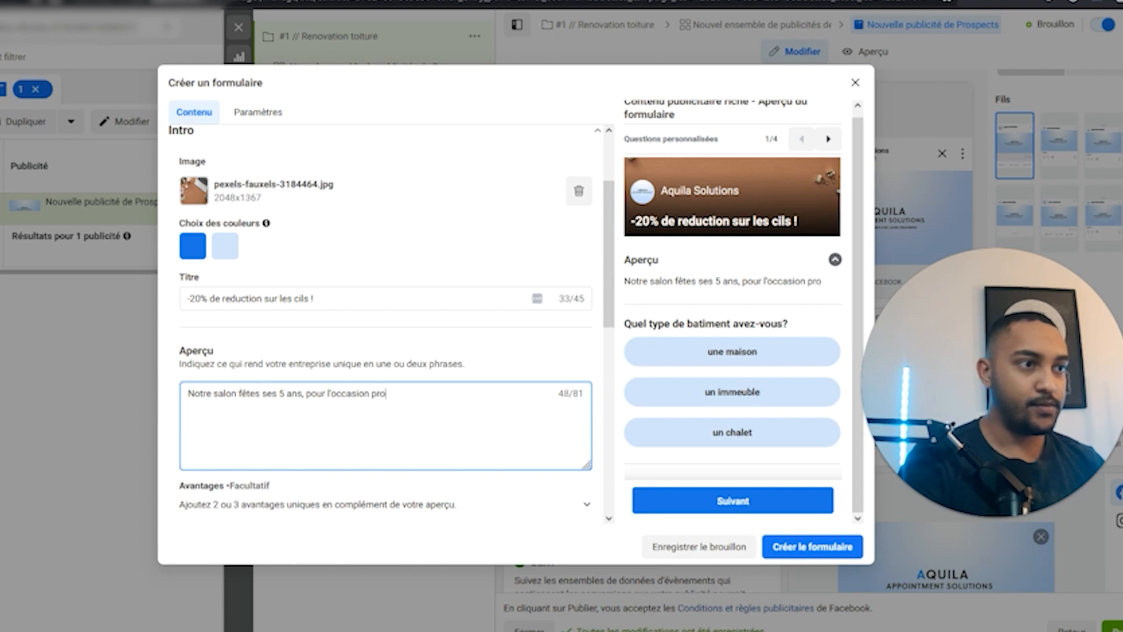
text(fitez de )
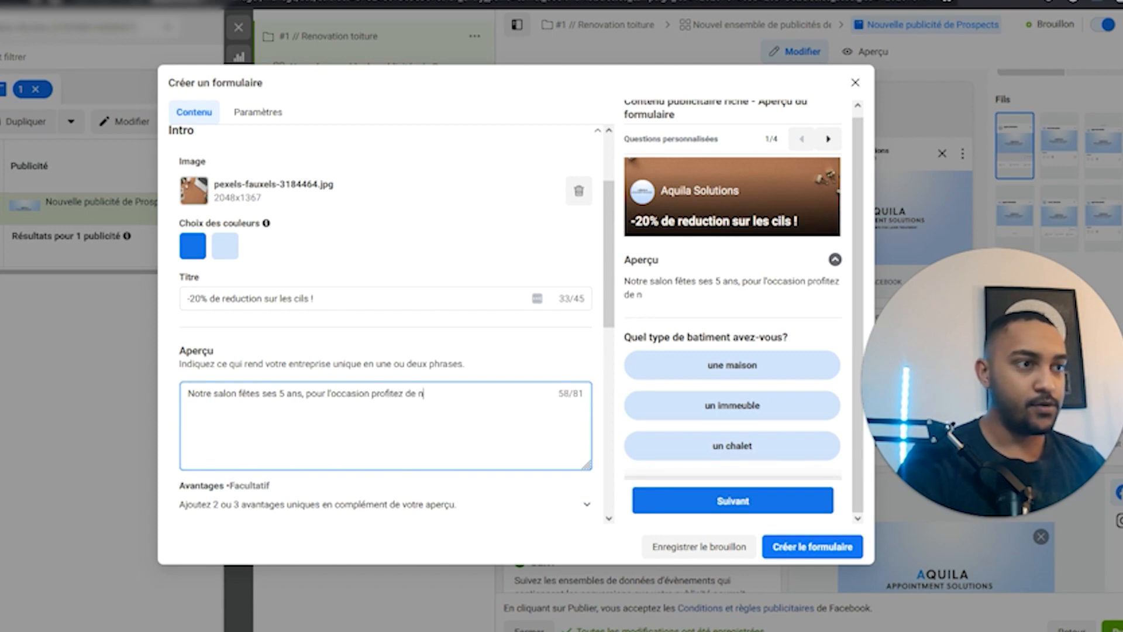
text(notre offre :))
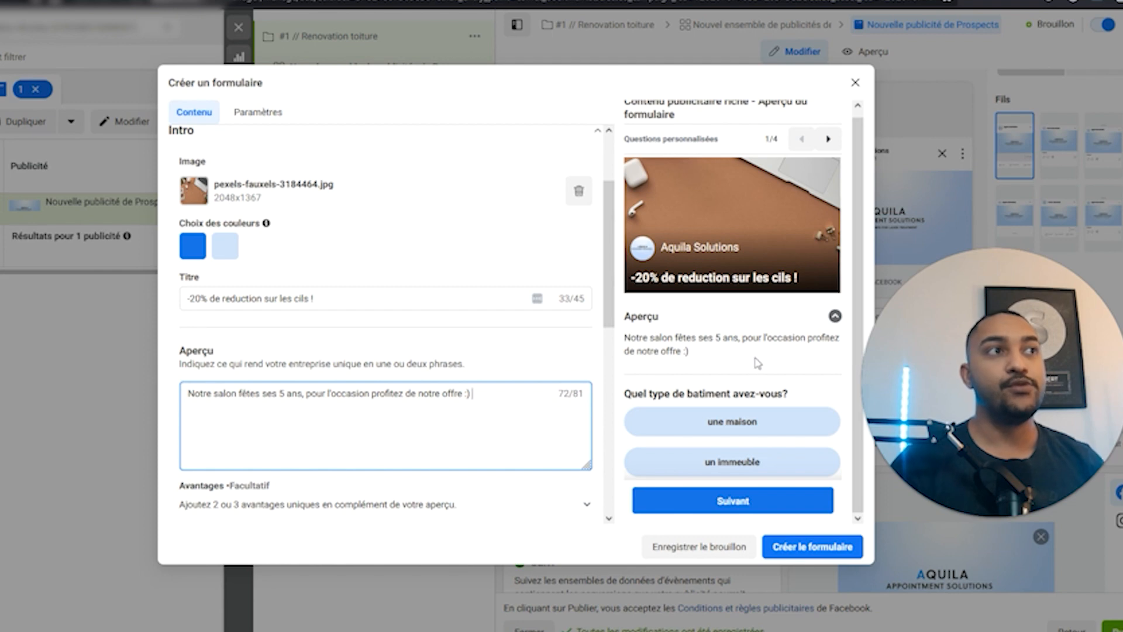
Add intro benefits 'Esthecienne qualifié' and 'Francais / anglais', leaving the third empty.
scroll(333, 358, down, 5)
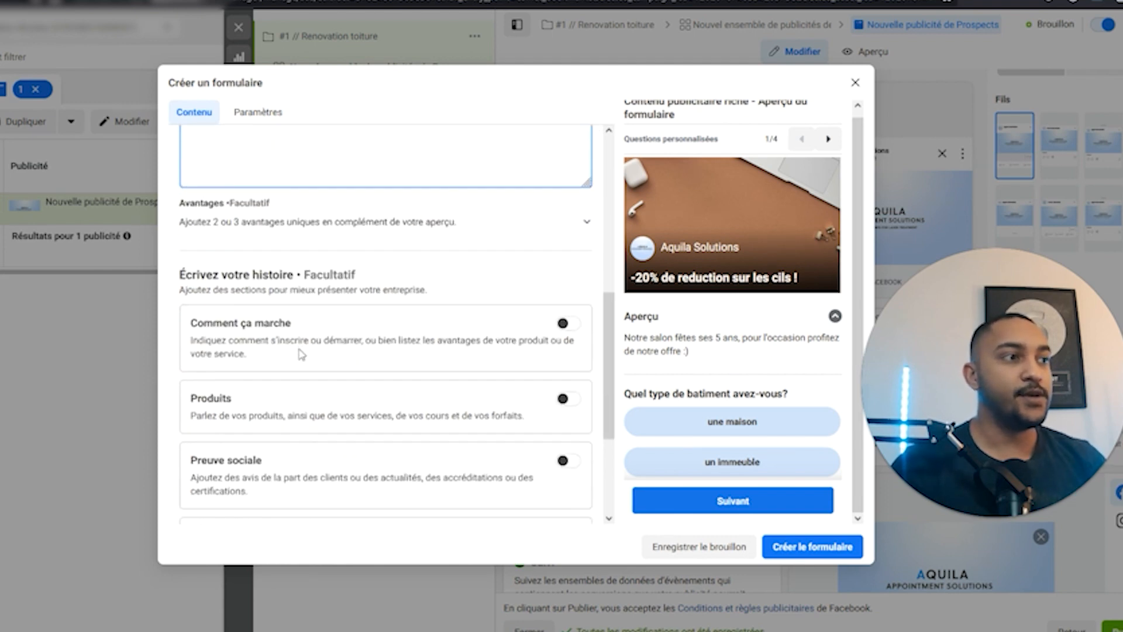
click(305, 225)
click(355, 262)
text(Esthecienne qualifié)
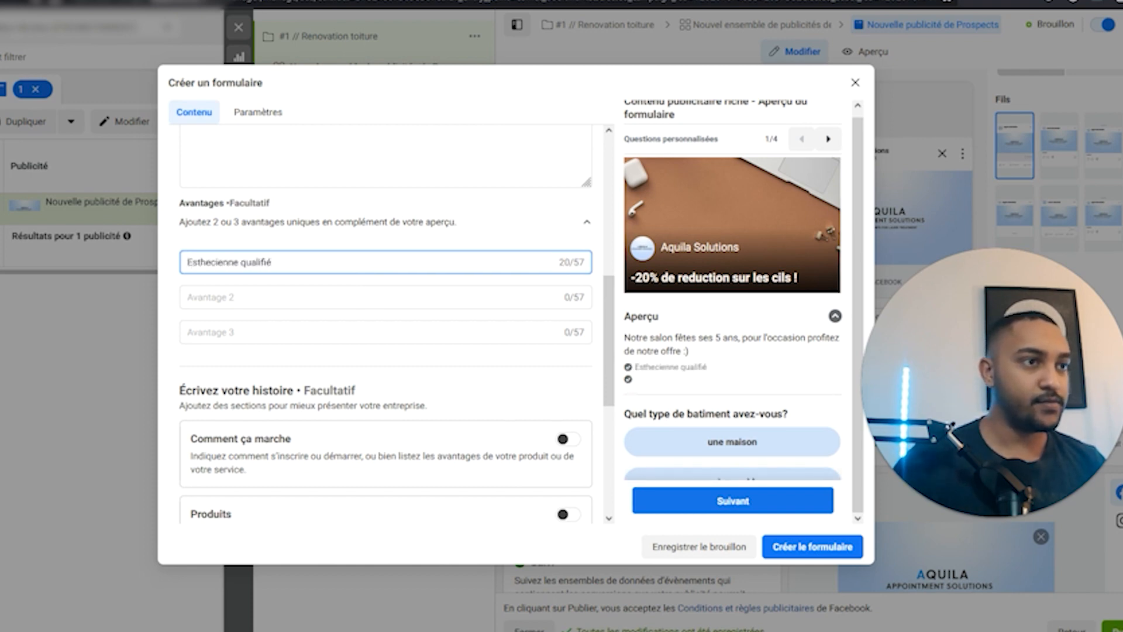
click(381, 295)
text(F)
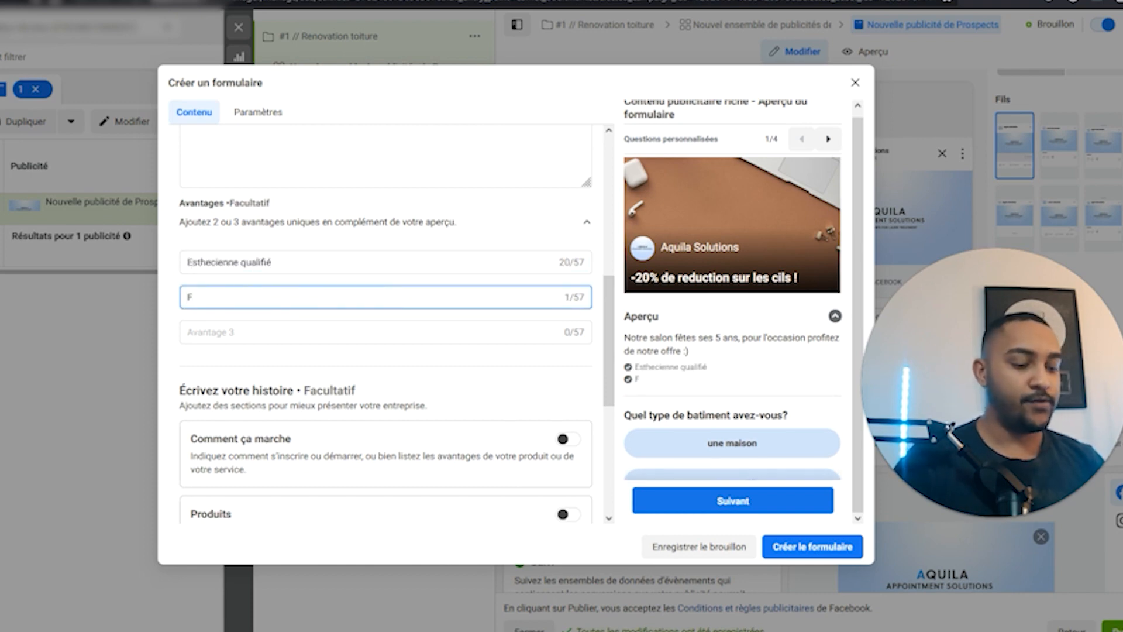
text(rancais / anglais)
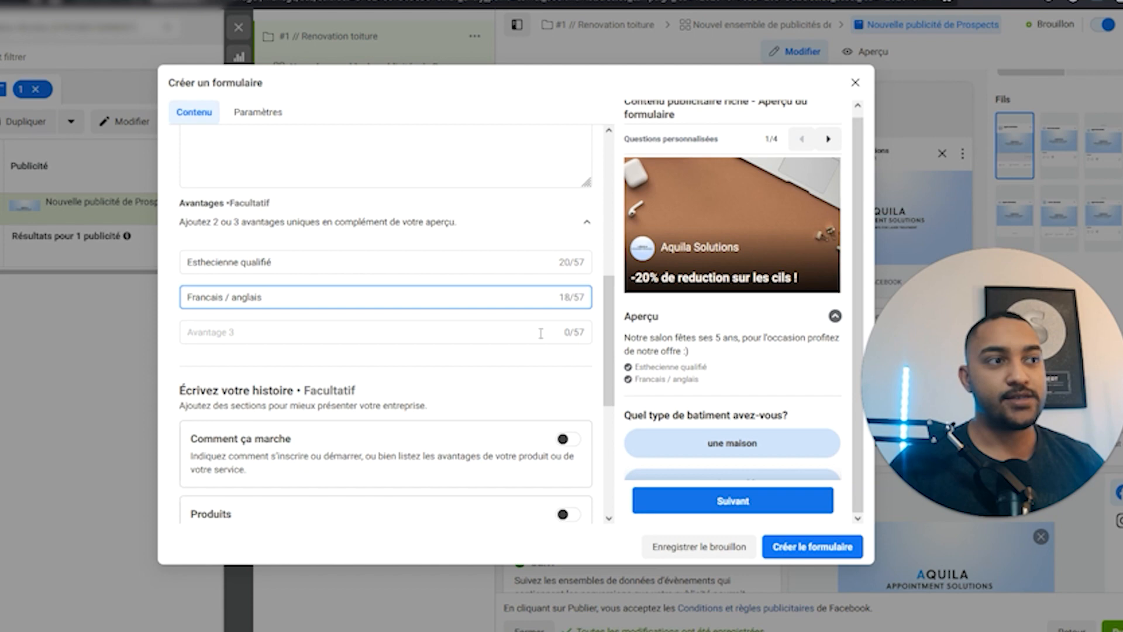
click(404, 332)
click(684, 380)
drag(636, 369, 628, 340)
click(774, 380)
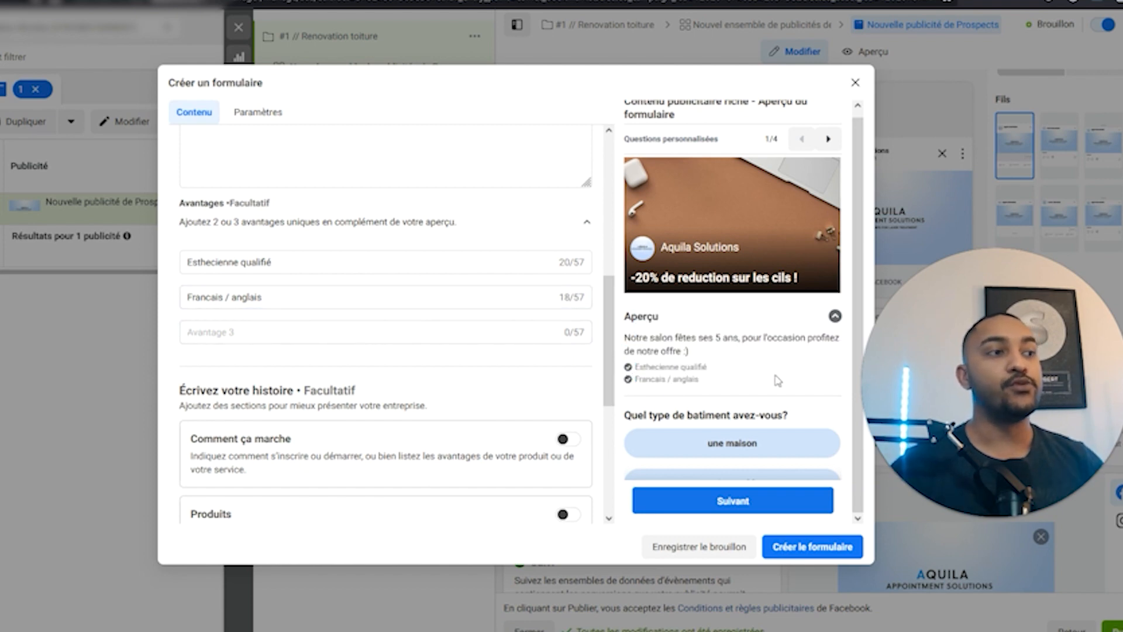
scroll(775, 382, down, 2)
scroll(489, 331, down, 4)
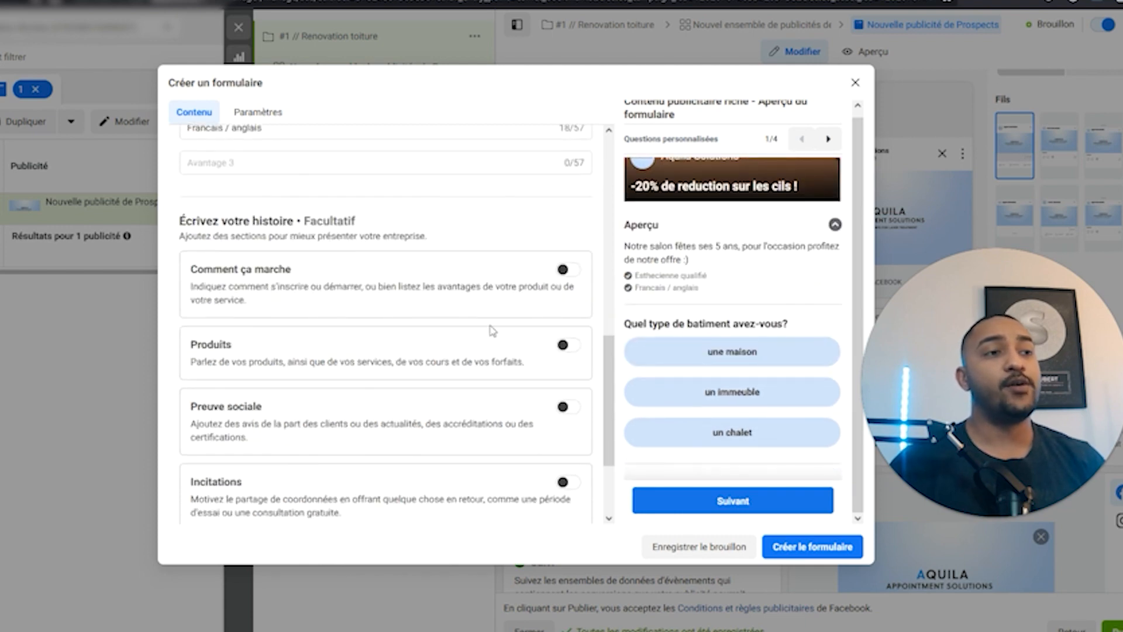
Add the 'Comment ça marche' section with step 1 titled 'Remplissez le formulaire'.
click(569, 213)
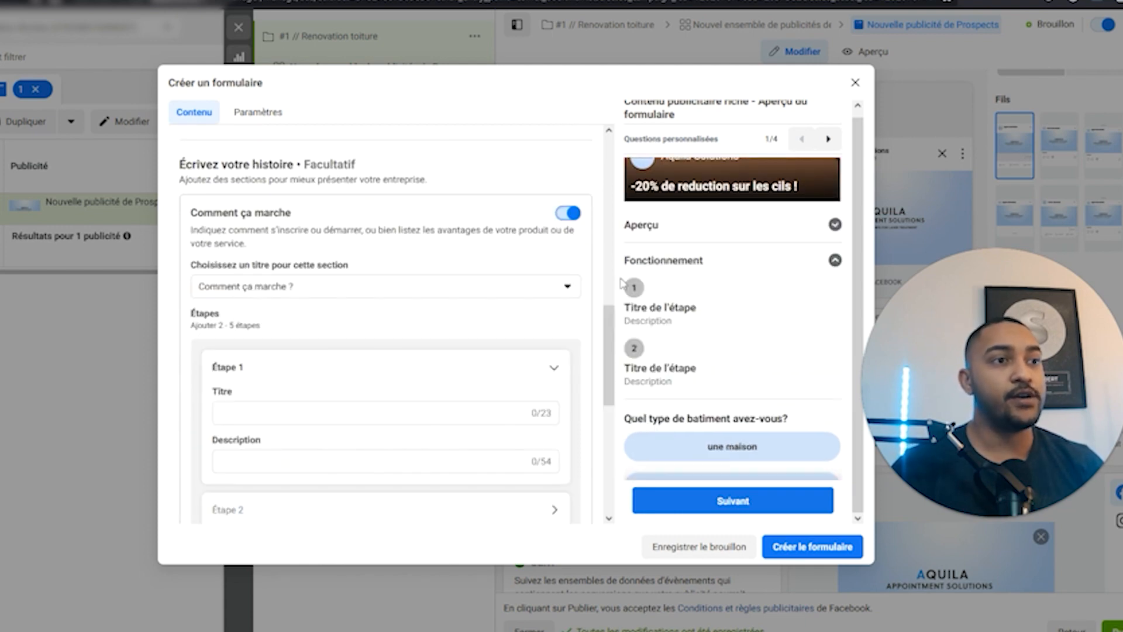
scroll(251, 395, down, 1)
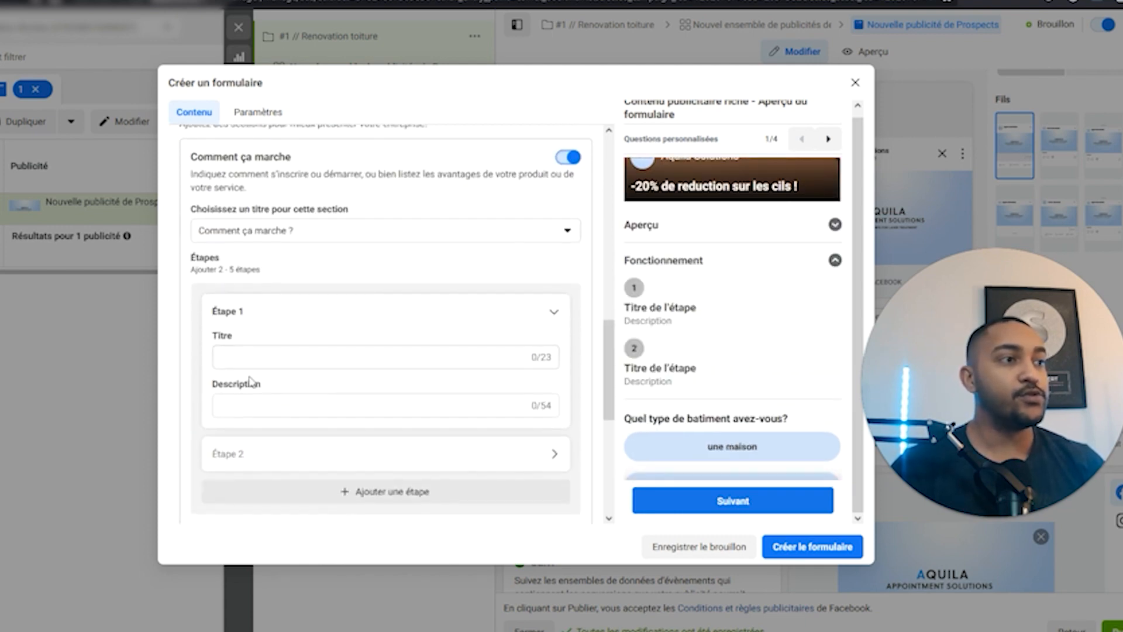
click(341, 355)
text(Remplissez le formulair)
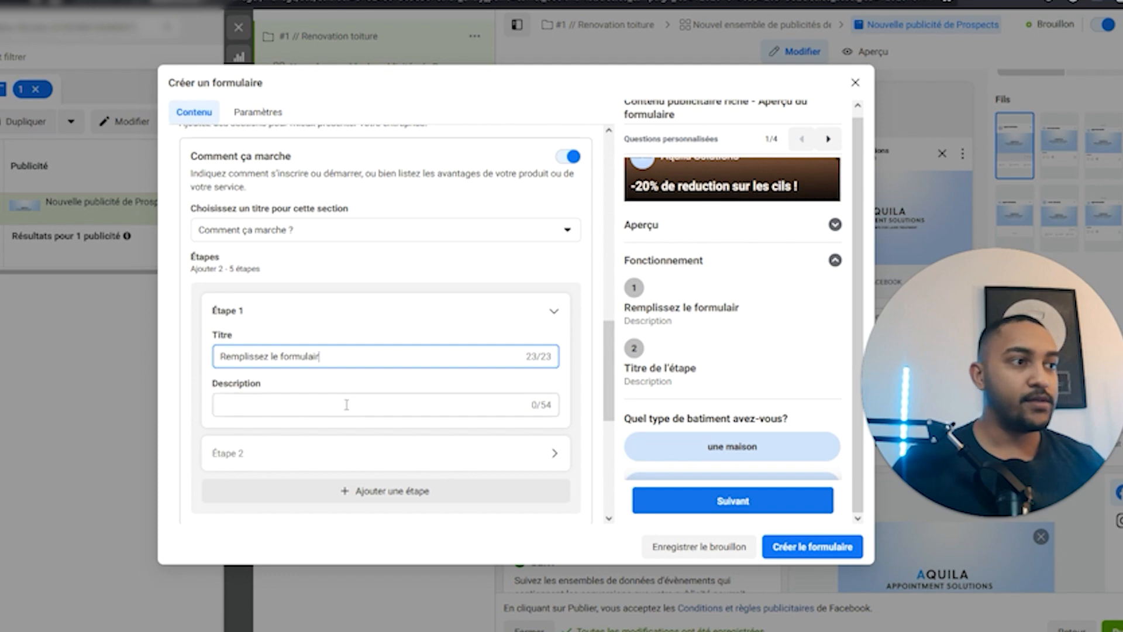
Title step 2 'Attendez notre appel', review step 1, then switch the section off.
scroll(350, 405, down, 2)
click(272, 345)
click(272, 286)
text(Attende)
text(z notre ap)
text(pel)
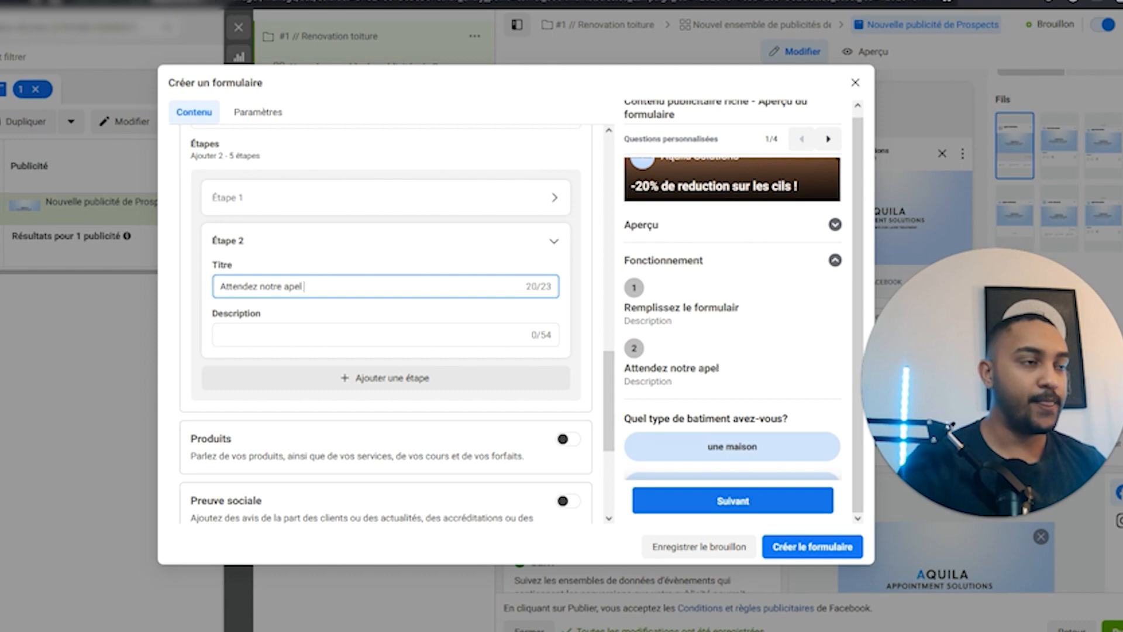
key(BackSpace)
text(pel)
scroll(529, 360, up, 2)
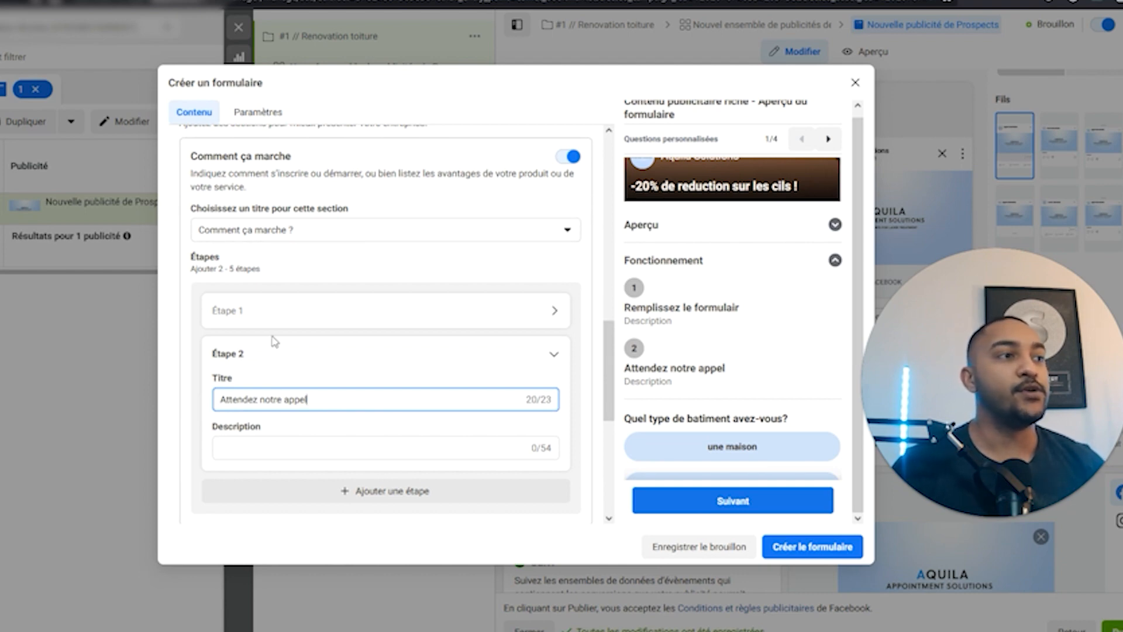
click(275, 312)
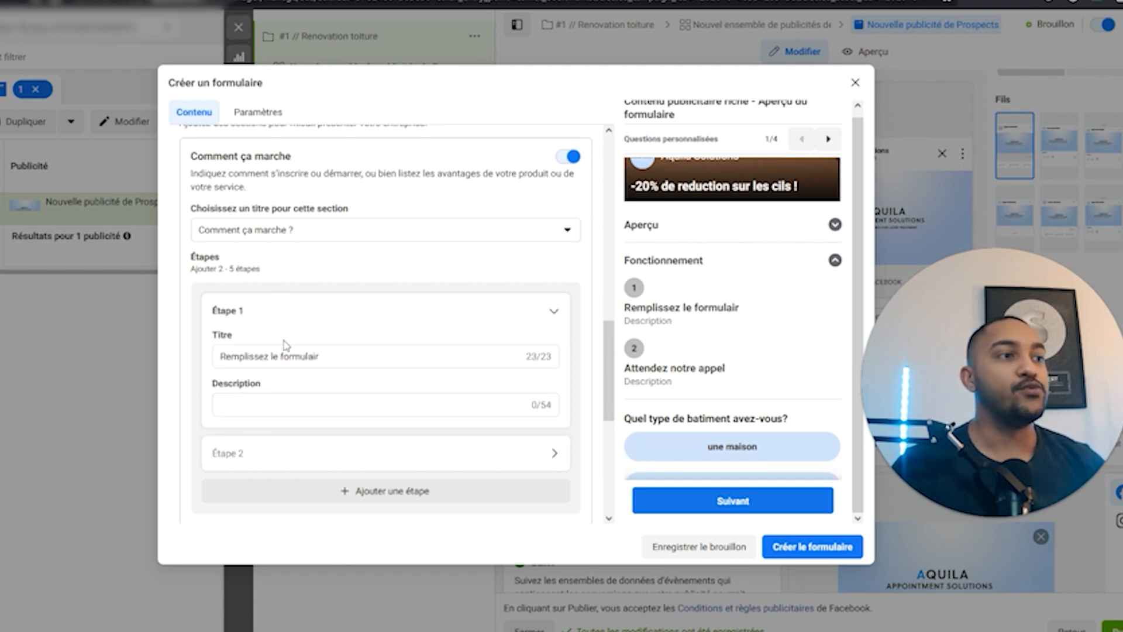
click(572, 160)
Try the Produits section, browsing its preview product cards, then switch it off.
click(565, 233)
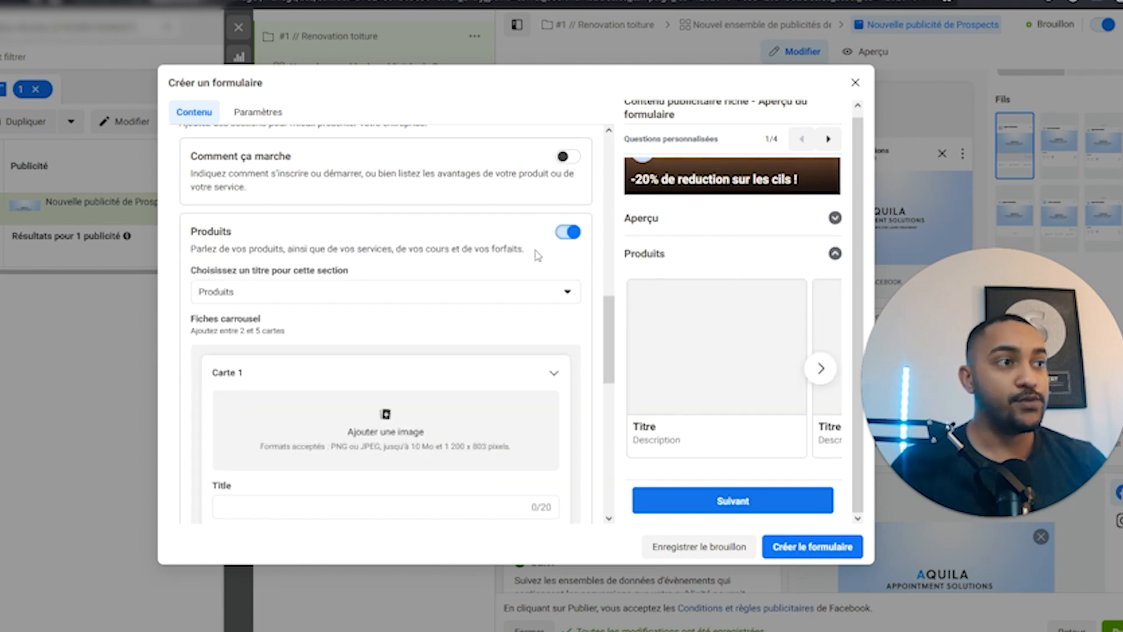
scroll(351, 339, down, 1)
click(818, 377)
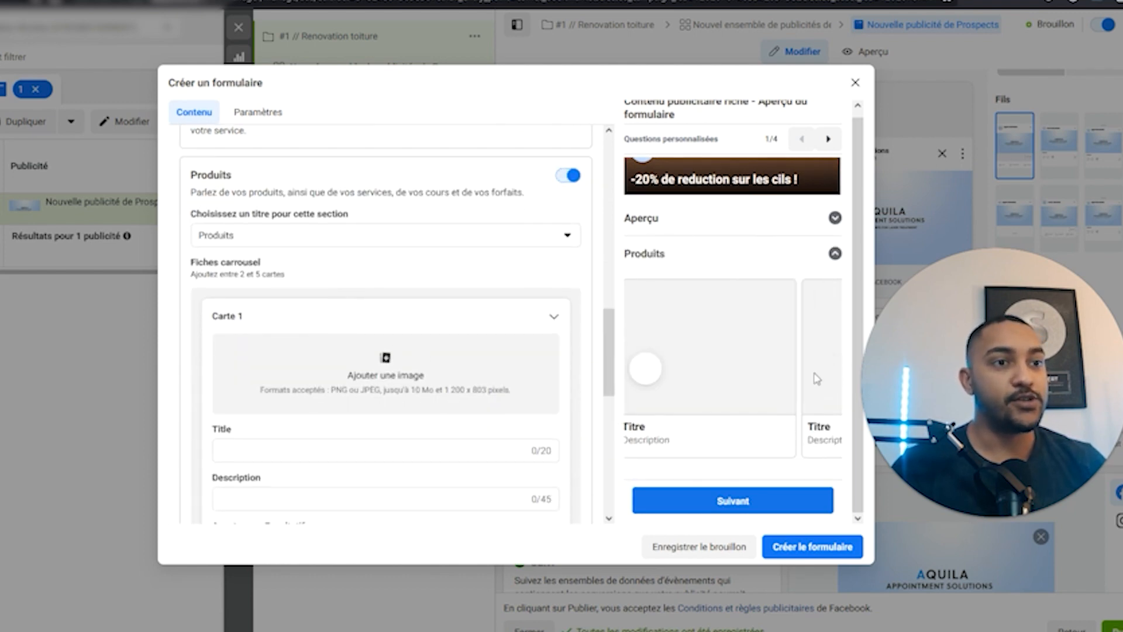
scroll(477, 401, up, 2)
click(567, 289)
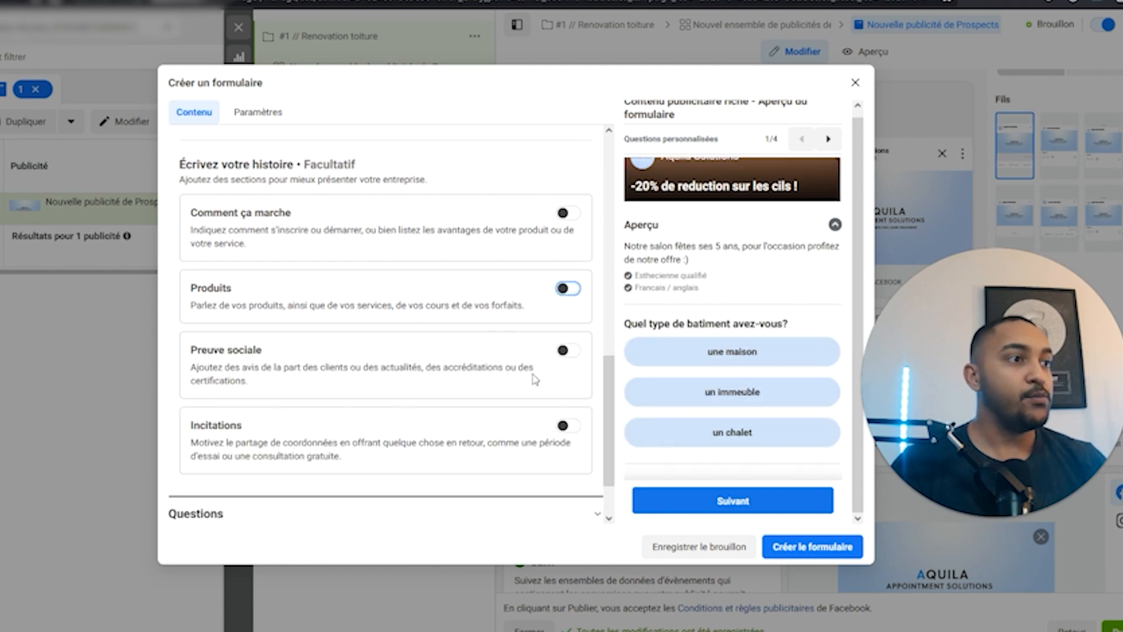
Try the Preuve sociale section with title 'Certifié par', then switch it off.
click(565, 350)
scroll(404, 402, down, 2)
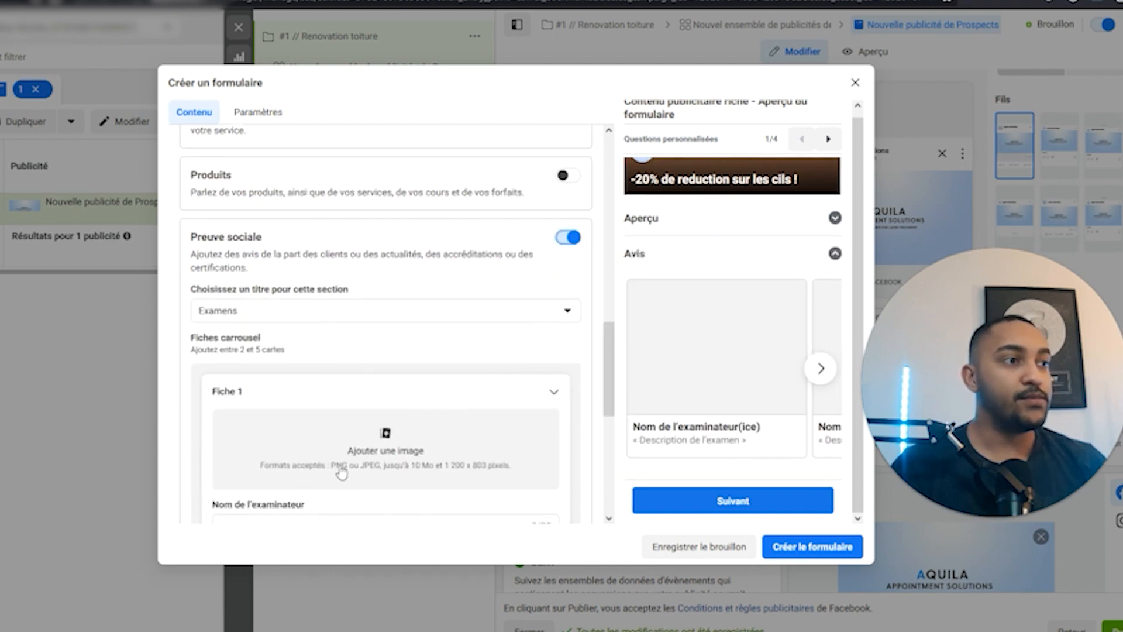
scroll(336, 440, down, 1)
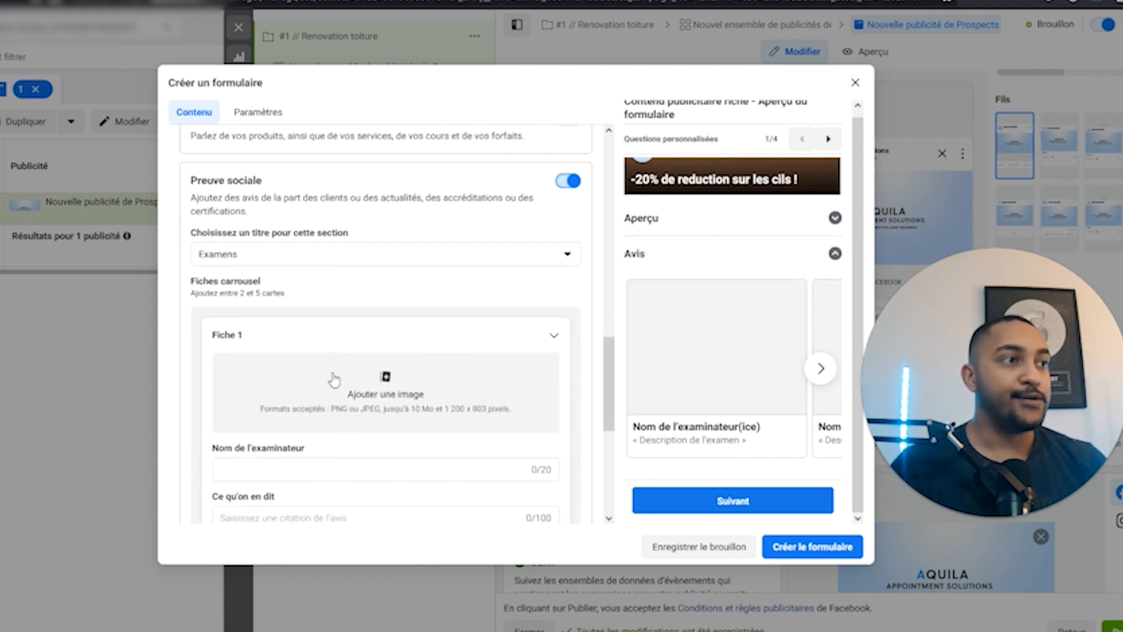
click(330, 261)
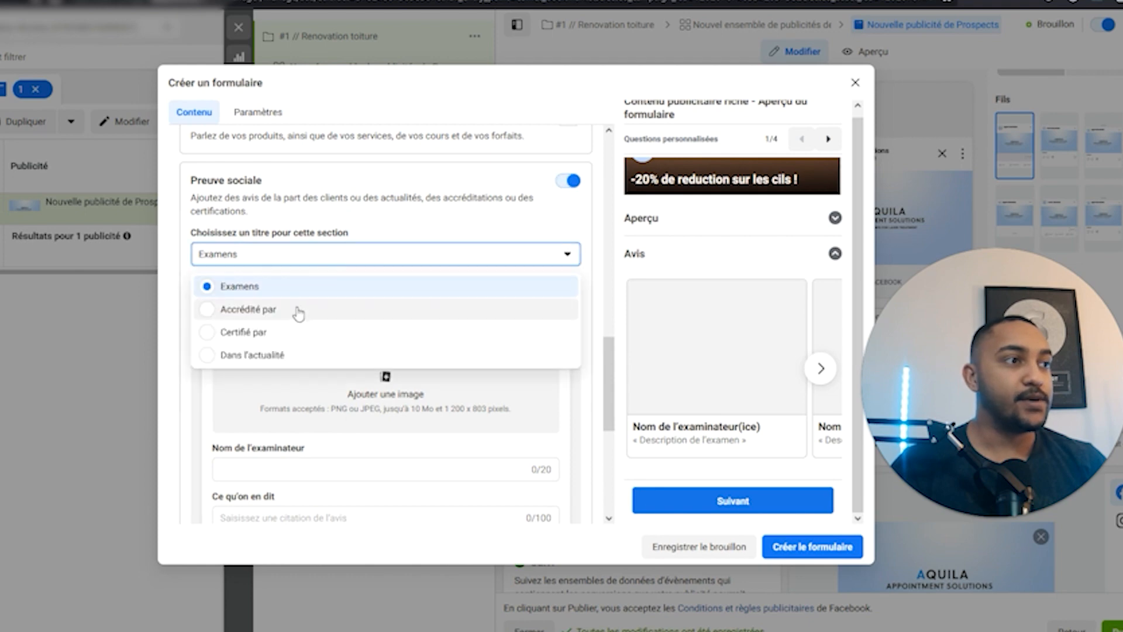
click(296, 309)
click(381, 256)
click(238, 329)
scroll(550, 233, up, 1)
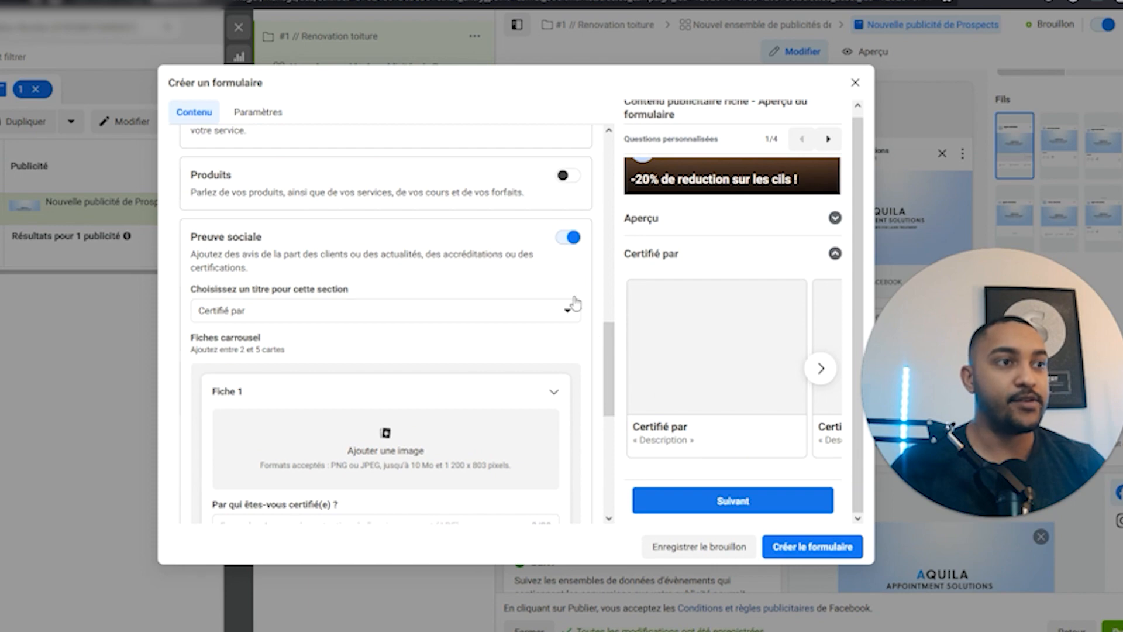
click(569, 238)
click(567, 351)
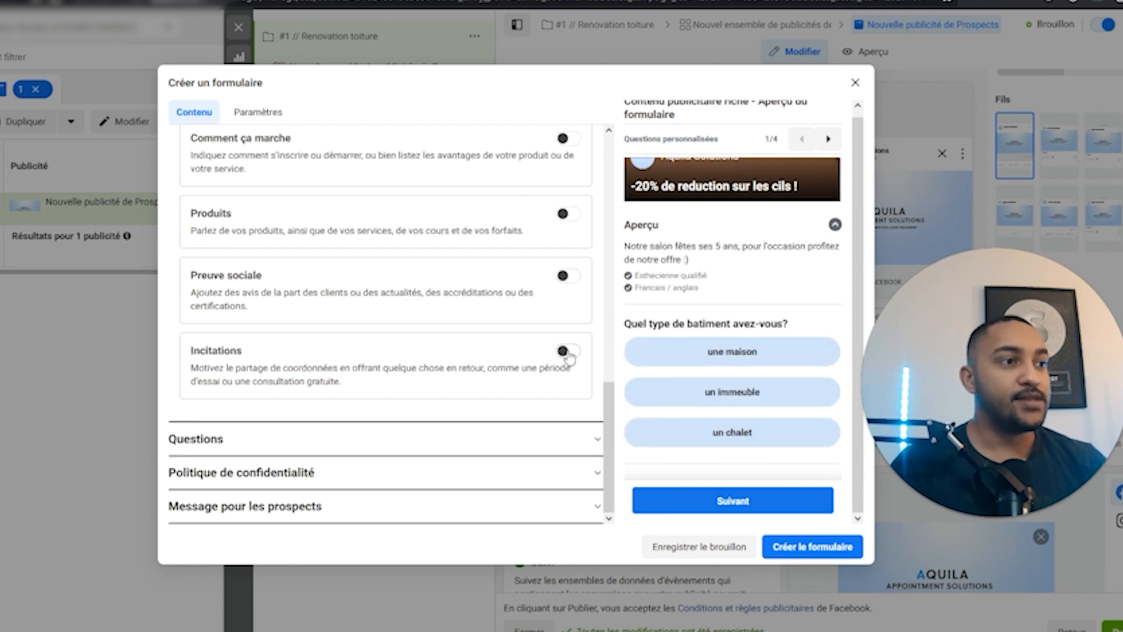
scroll(461, 362, down, 2)
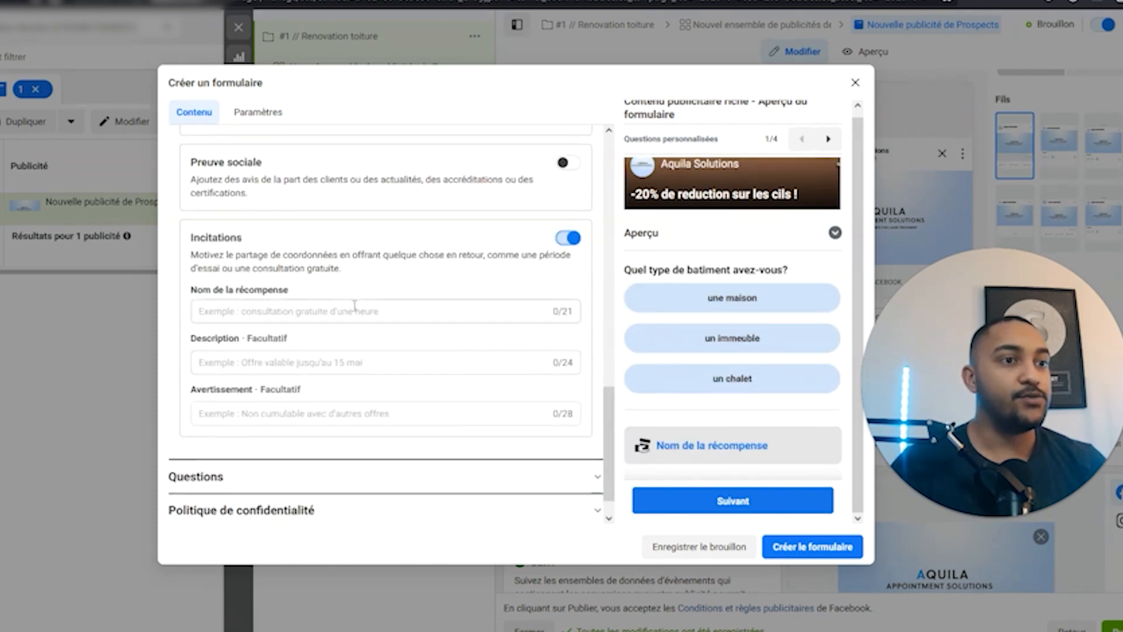
click(304, 308)
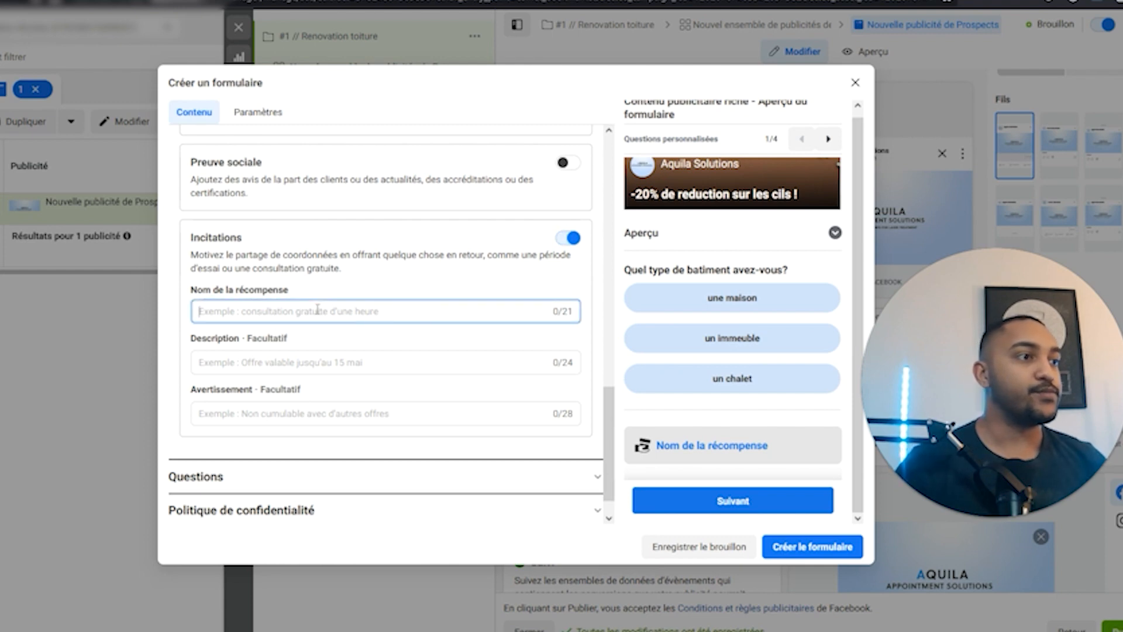
text(-20% de reduction)
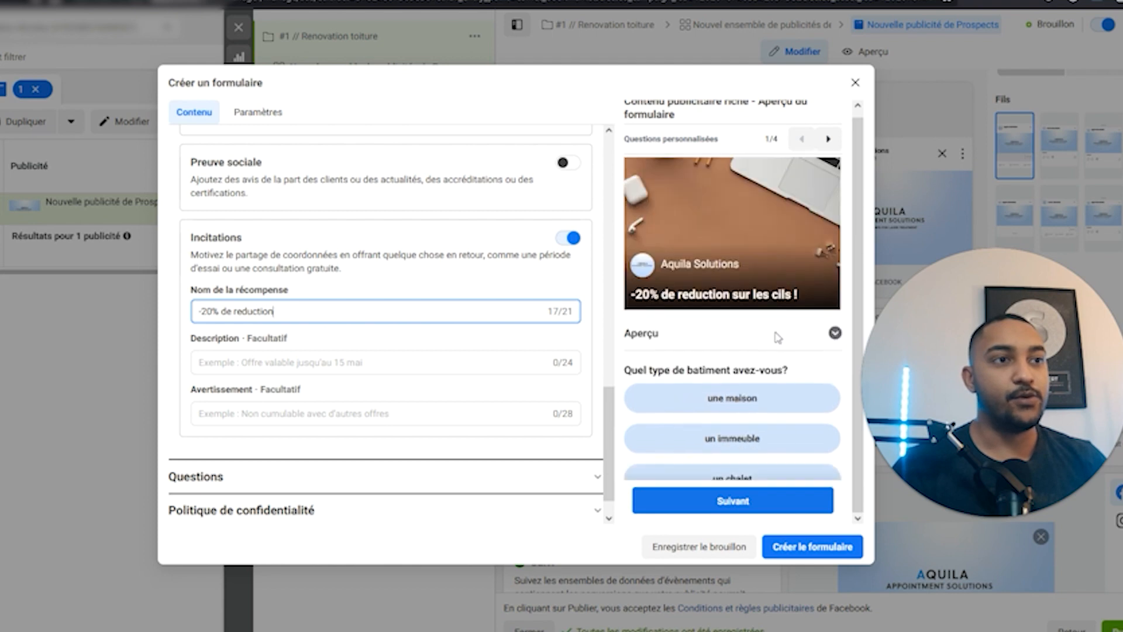
scroll(754, 308, down, 2)
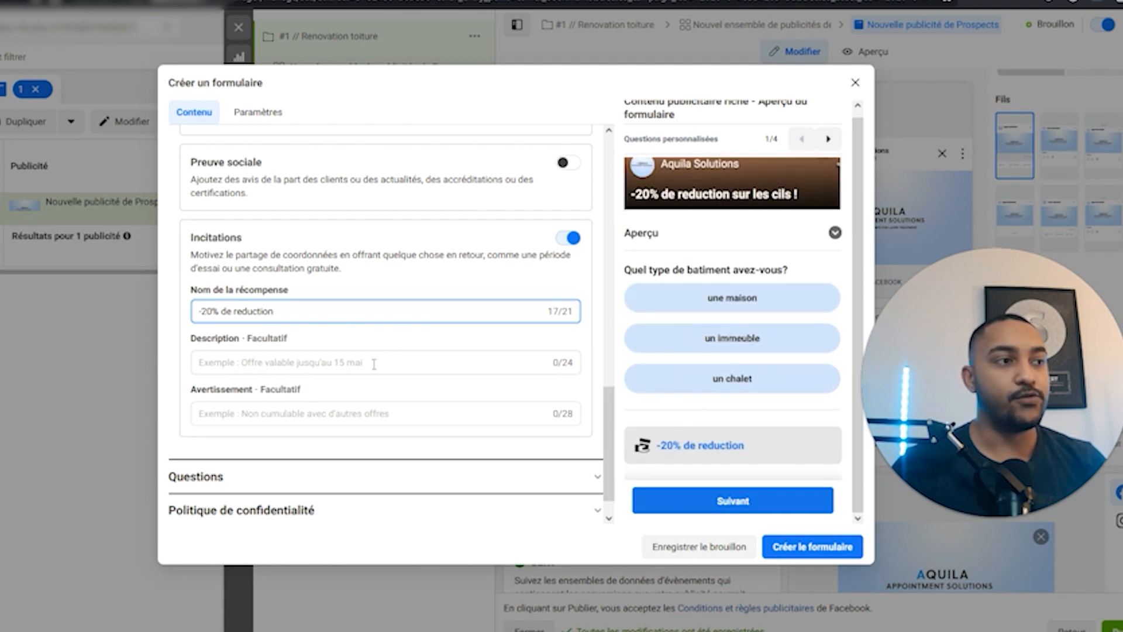
click(573, 240)
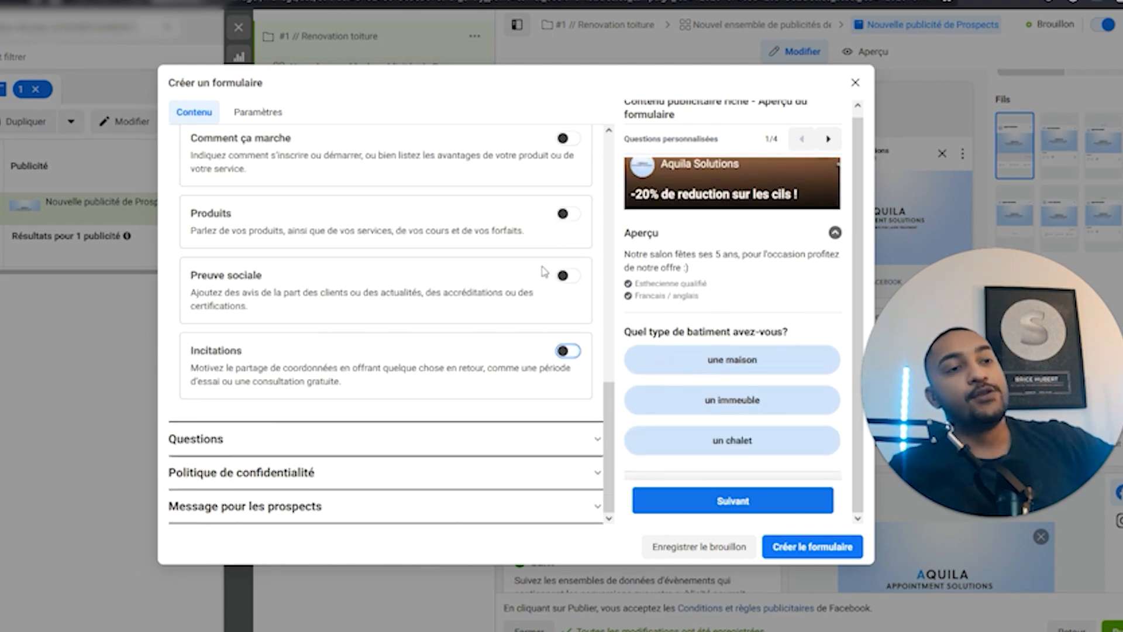
scroll(274, 264, up, 10)
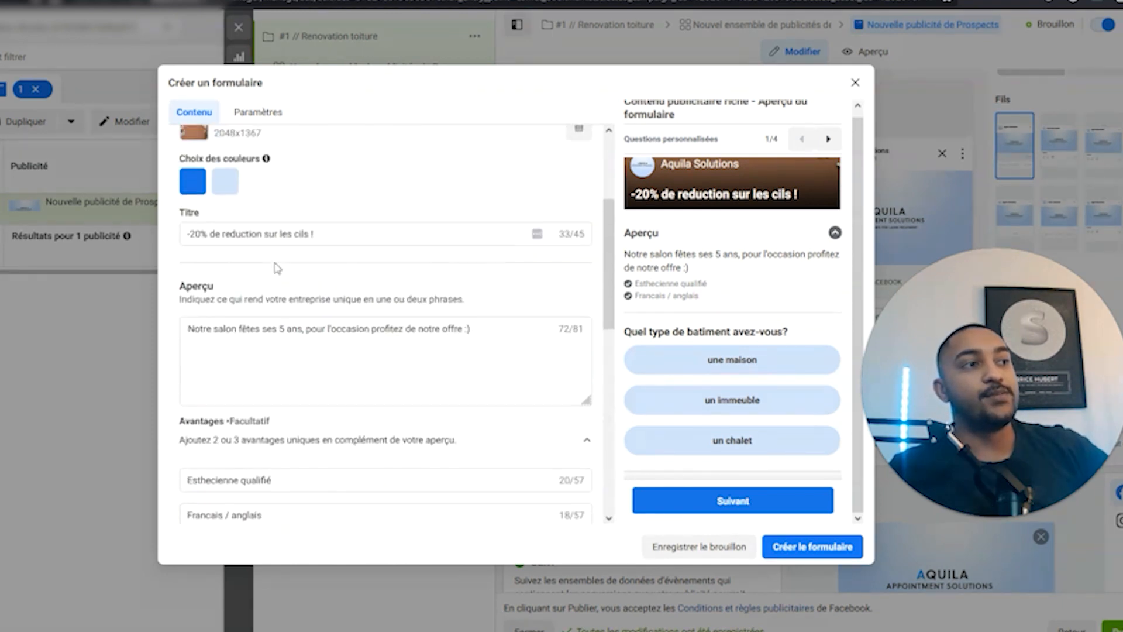
Expand the form's Intro section and review its image, colour, title and preview fields.
scroll(273, 264, up, 1)
click(239, 215)
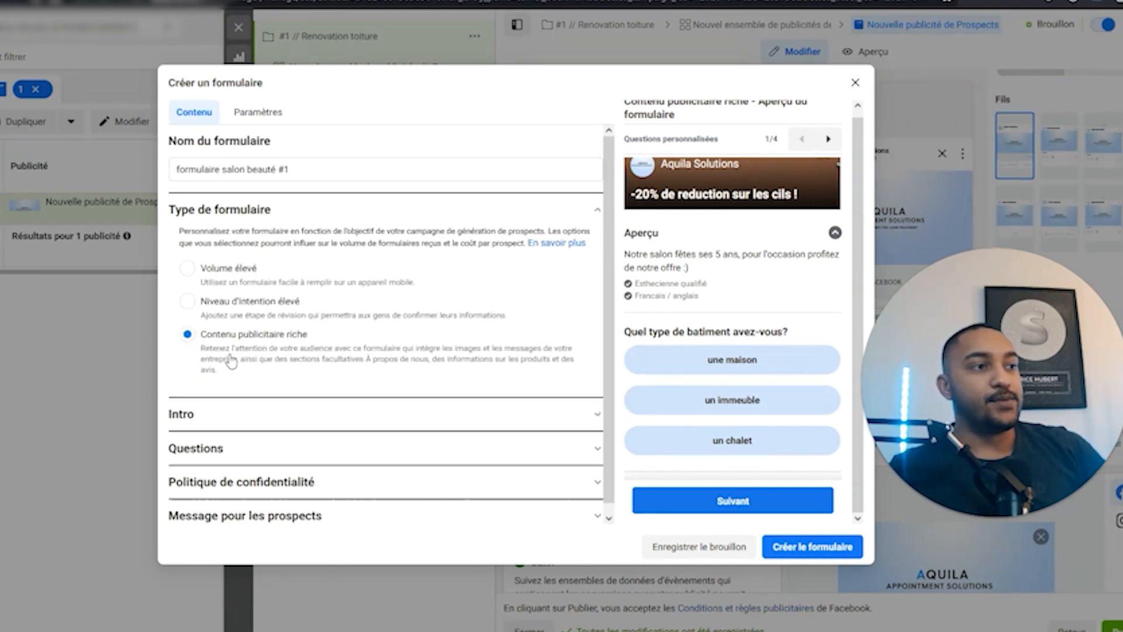
click(300, 412)
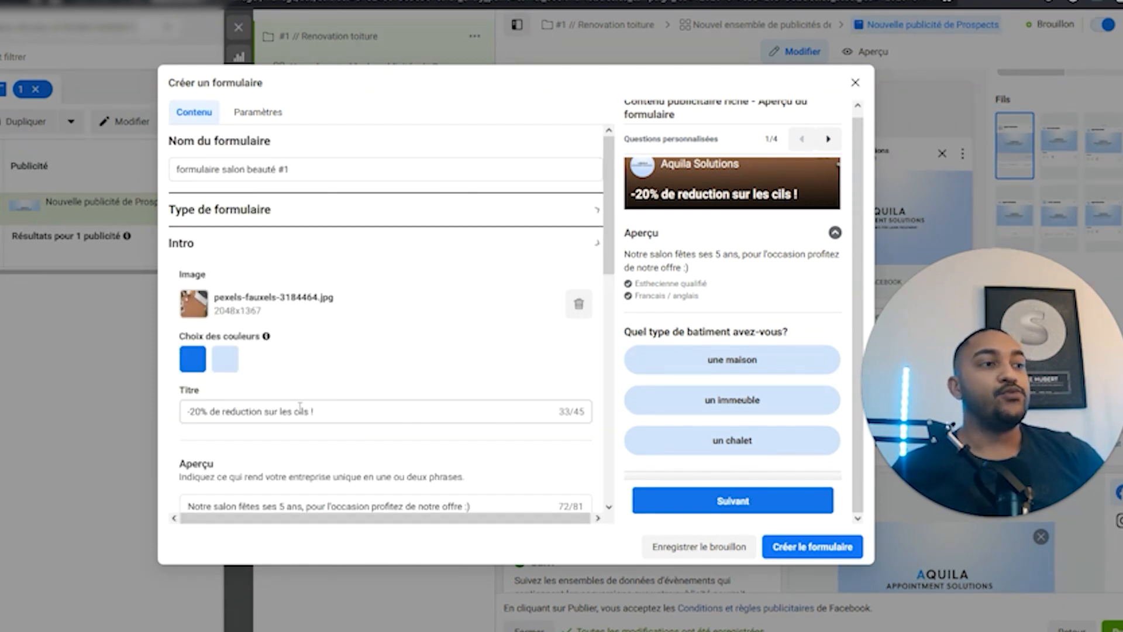
scroll(599, 384, down, 1)
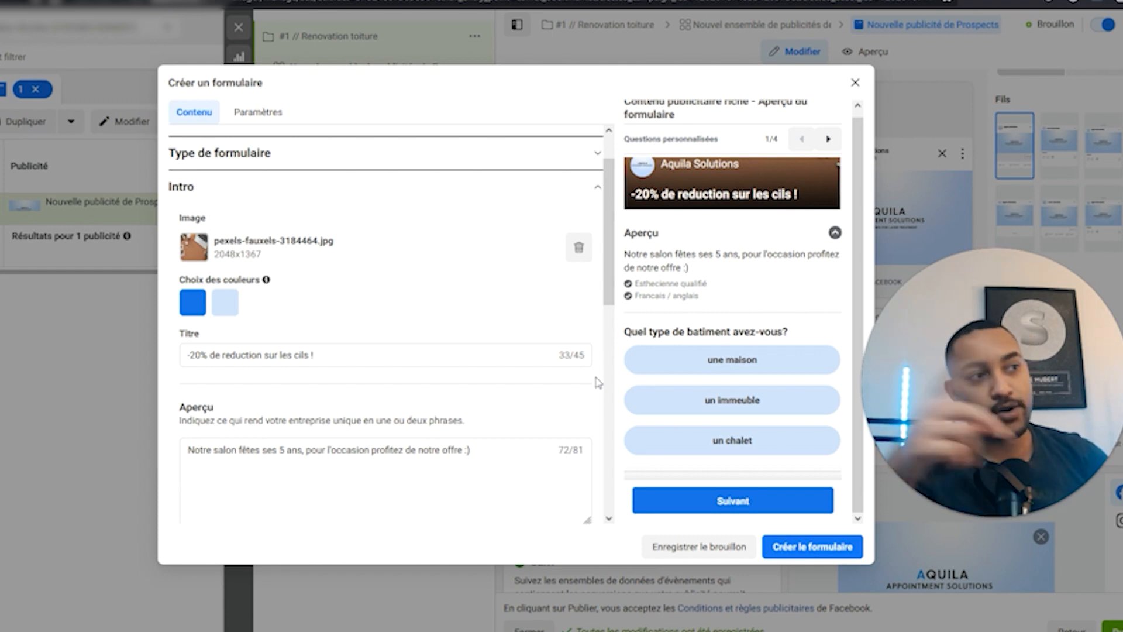
scroll(597, 384, down, 10)
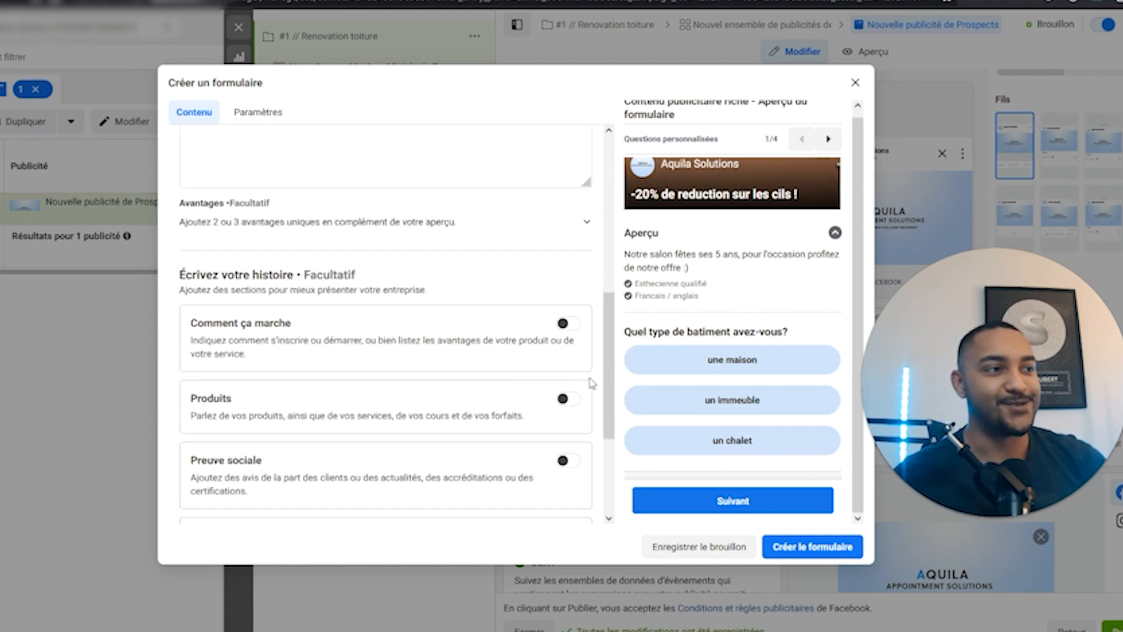
Give the prefill questions the description 'Remplissez ces informations'.
click(226, 443)
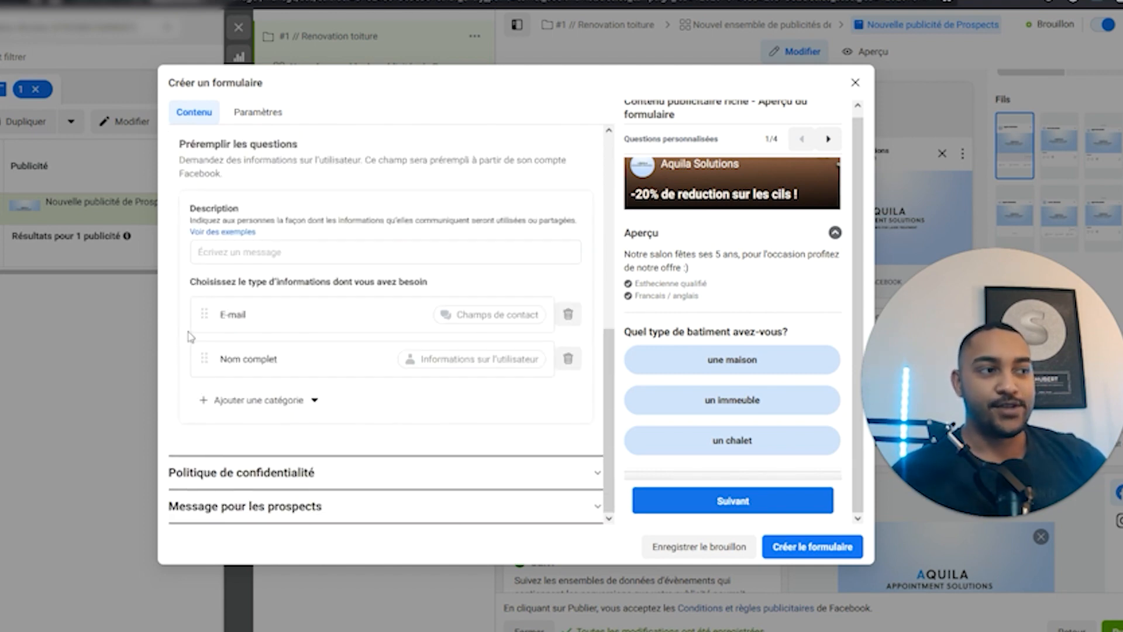
scroll(291, 269, up, 1)
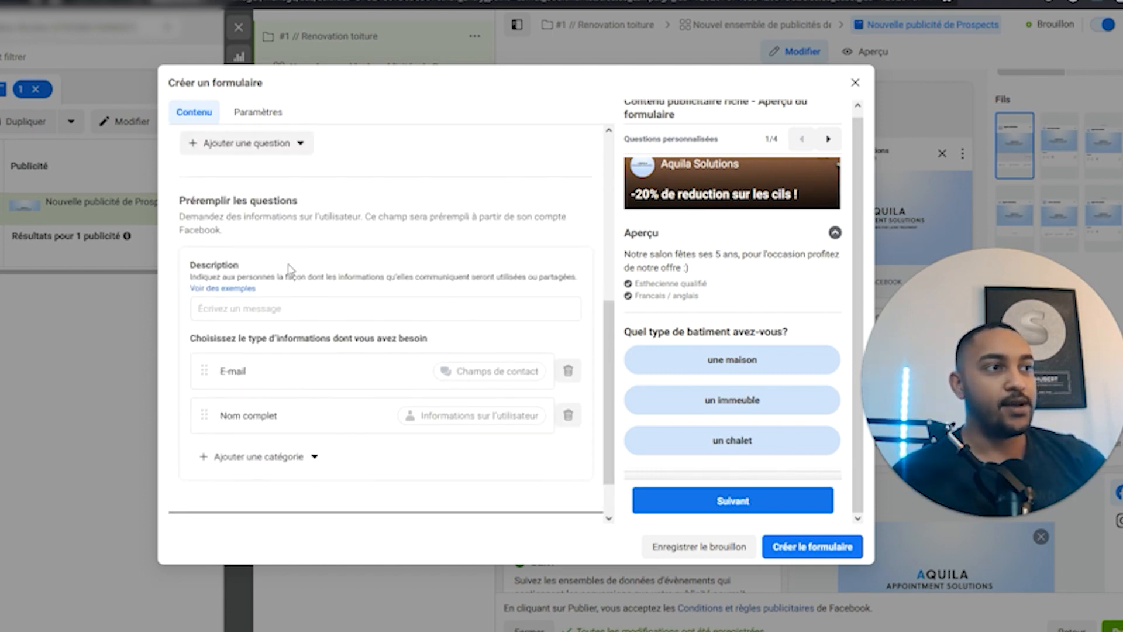
click(287, 308)
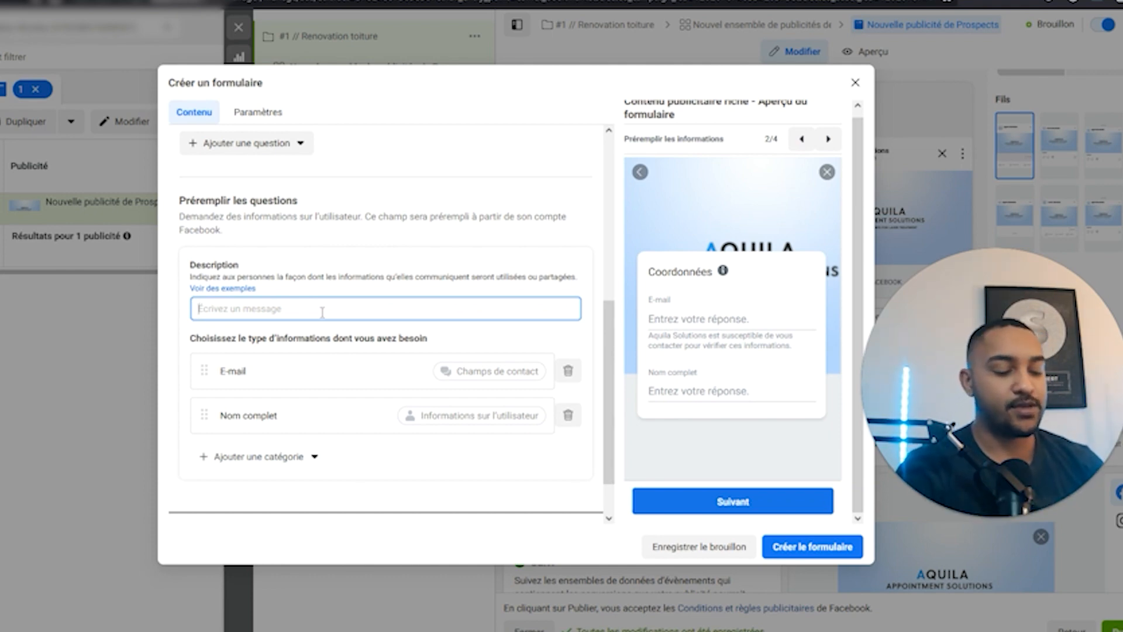
text(Re)
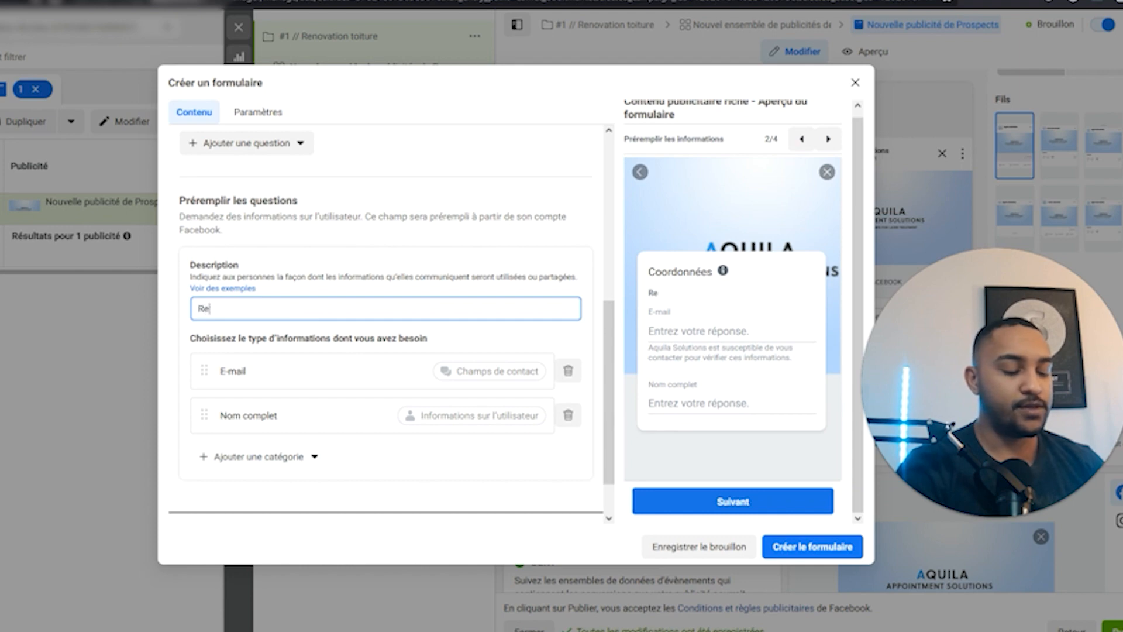
text(mplissez ces informations)
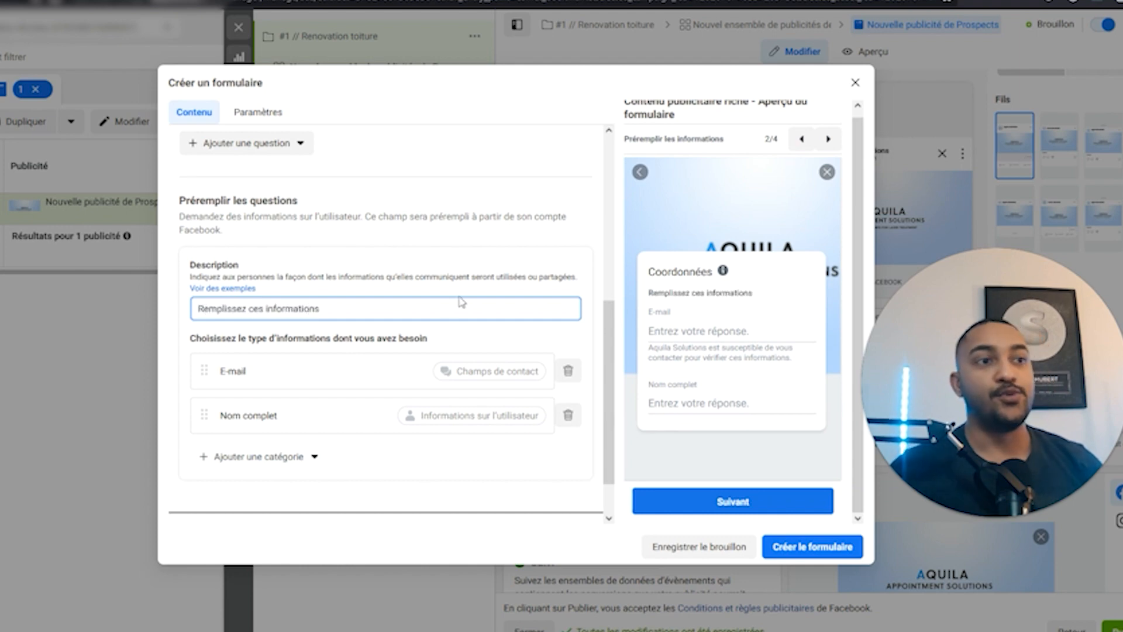
drag(705, 294, 776, 295)
click(776, 303)
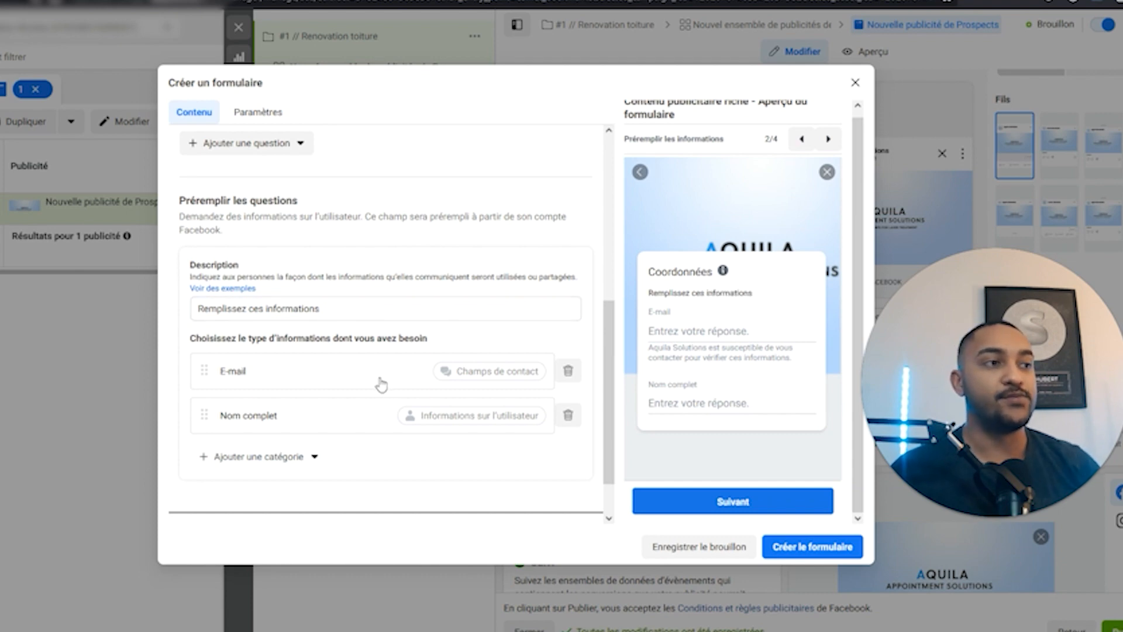
Move Nom complet above E-mail and add a Numéro de téléphone contact question.
drag(205, 415, 216, 363)
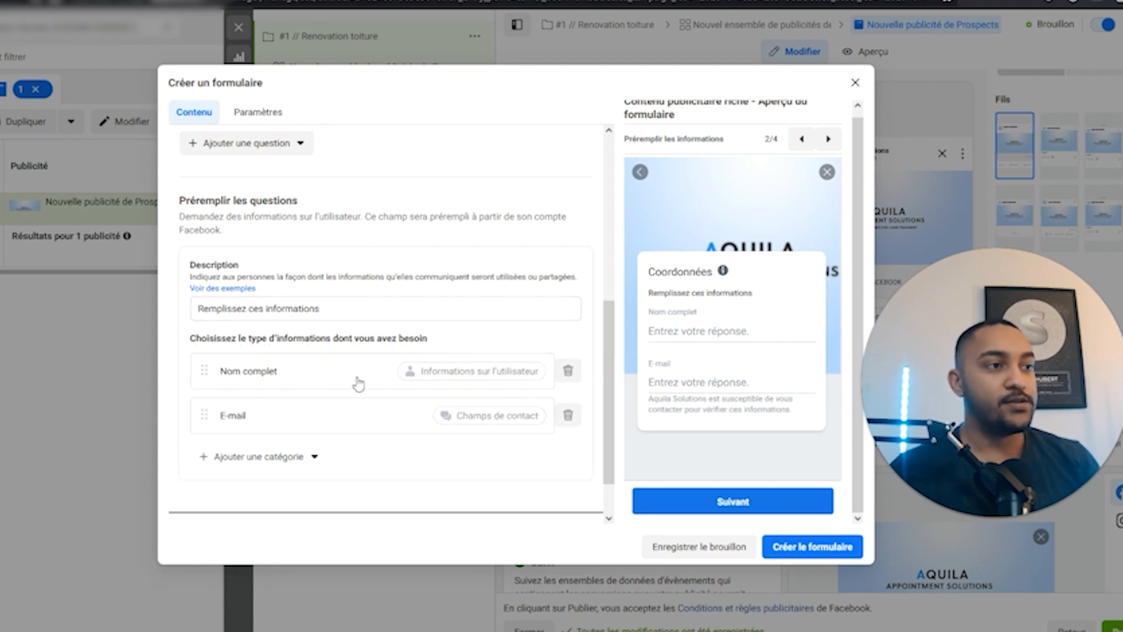
click(278, 457)
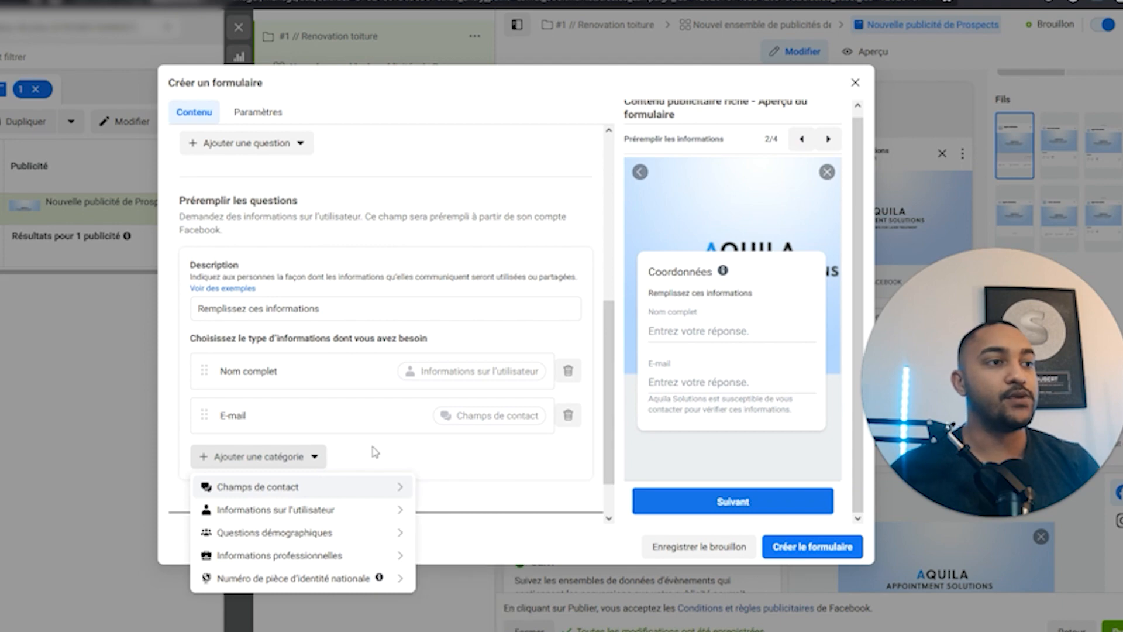
click(318, 440)
click(300, 454)
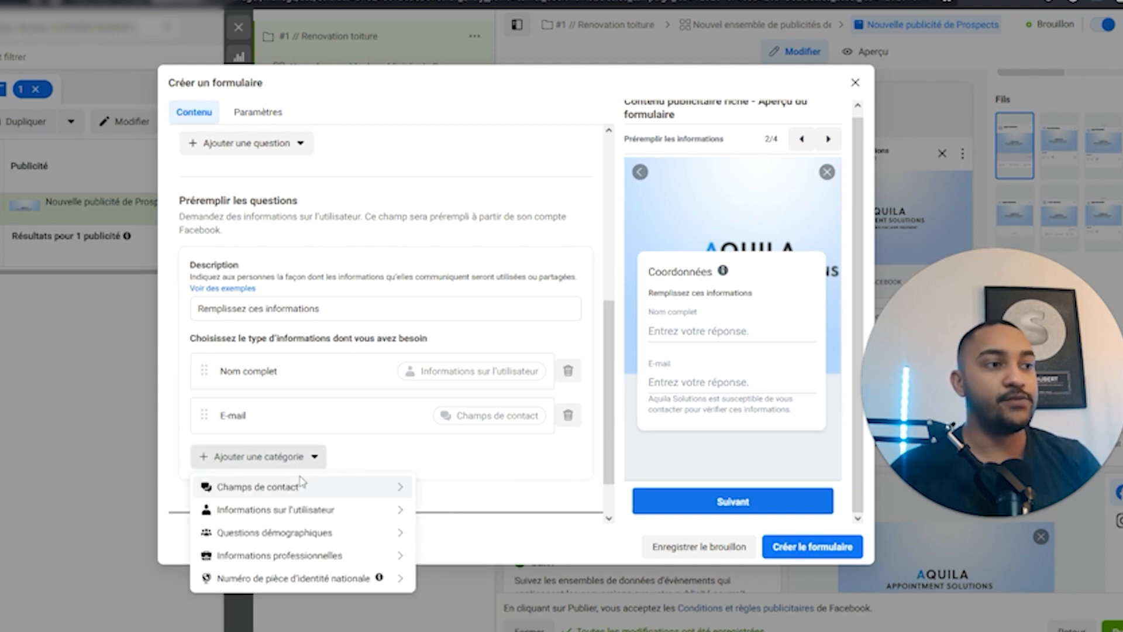
mouse_move(273, 491)
click(447, 508)
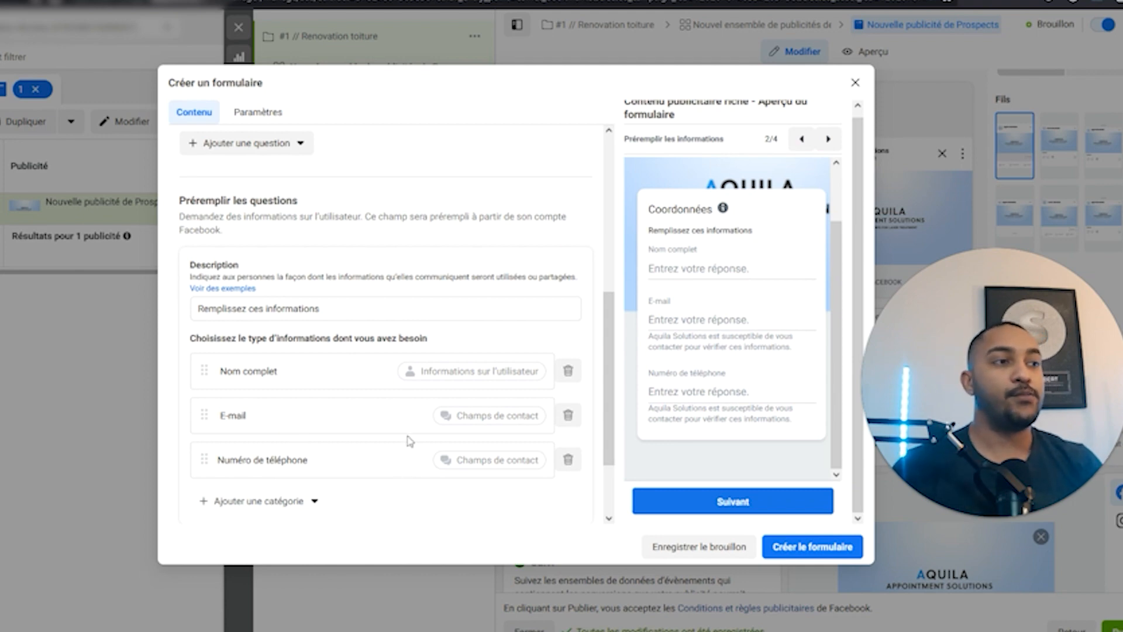
scroll(409, 440, down, 2)
click(330, 473)
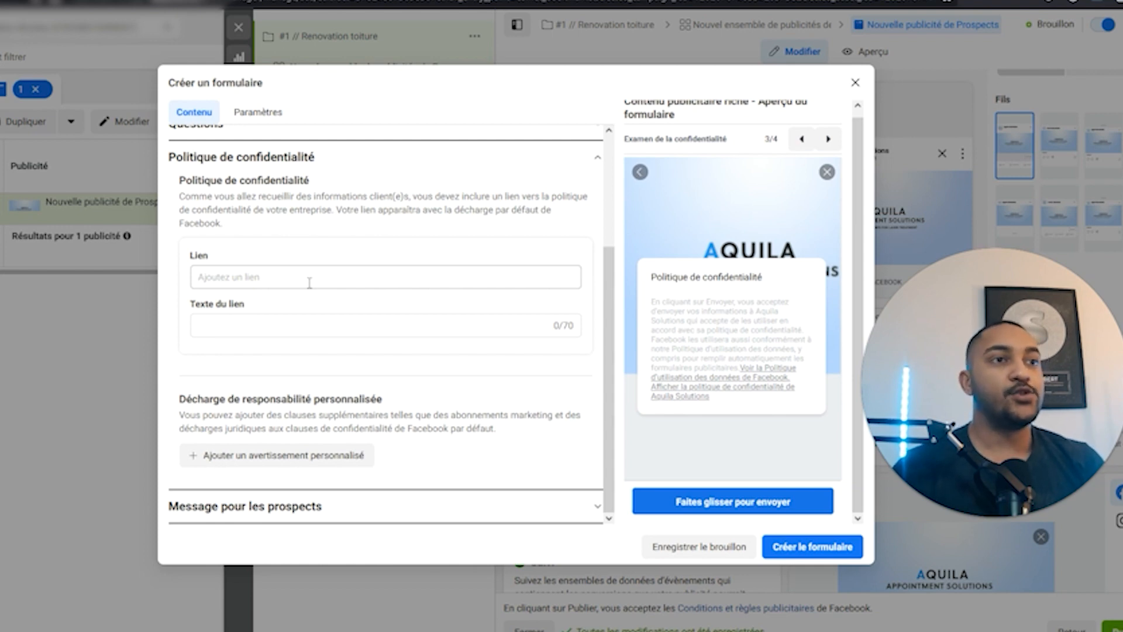
Try the privacy policy link field, leaving the link empty for now.
click(310, 278)
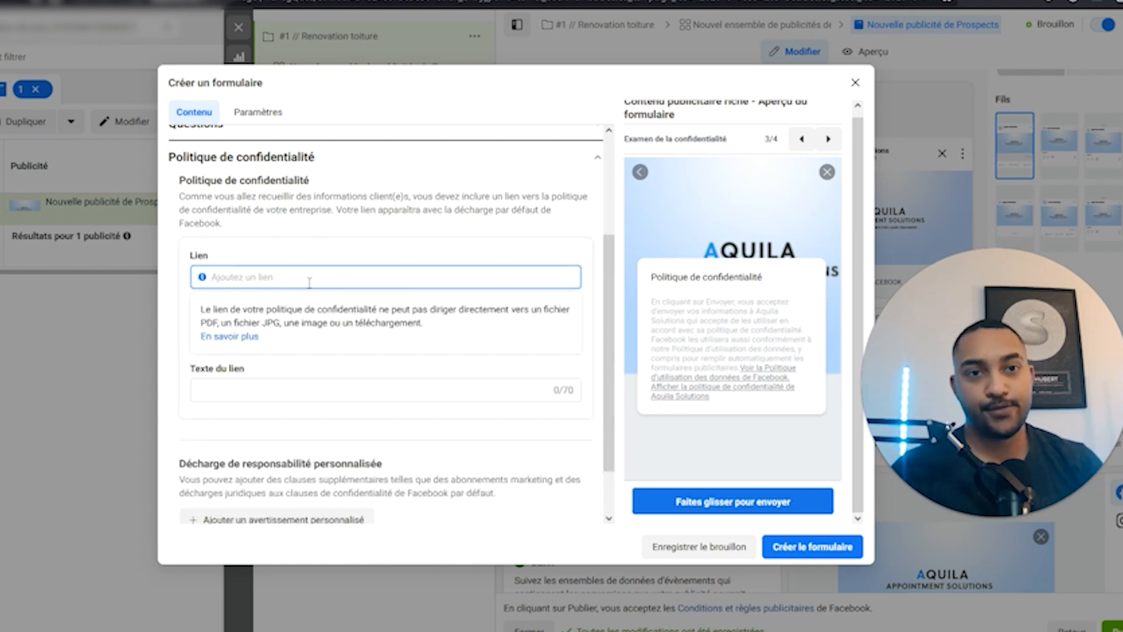
click(324, 245)
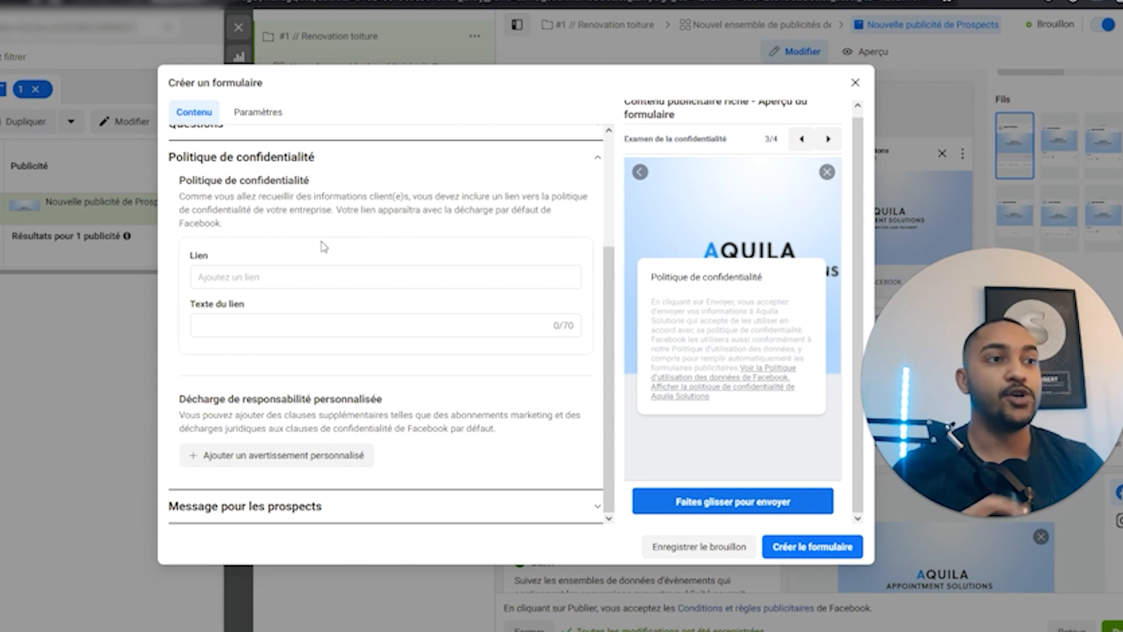
click(299, 270)
click(326, 255)
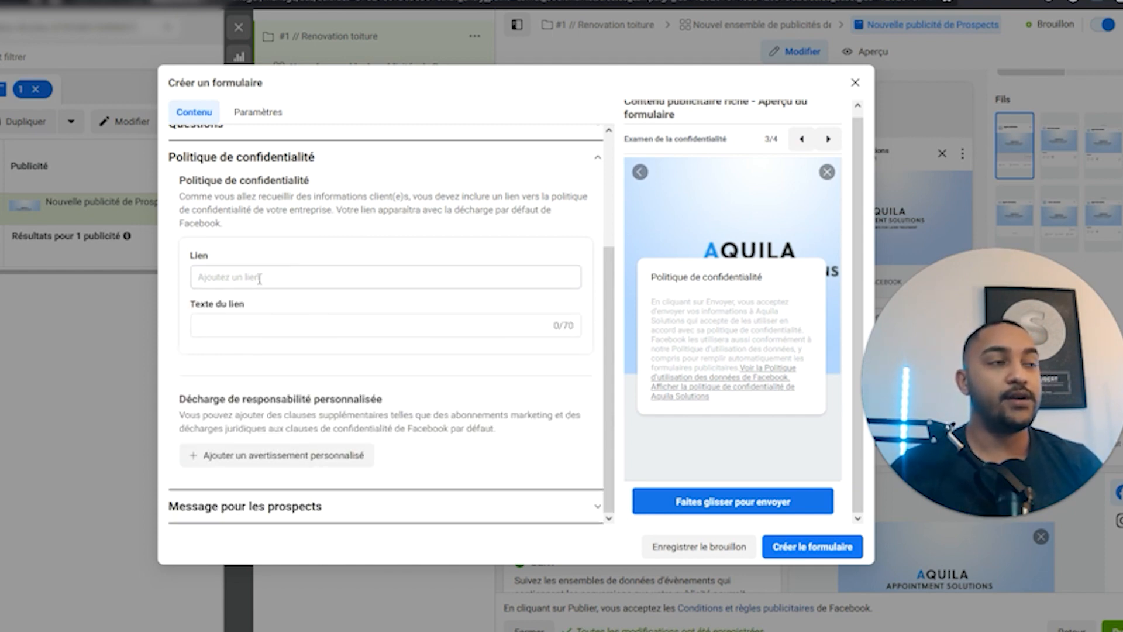
click(339, 279)
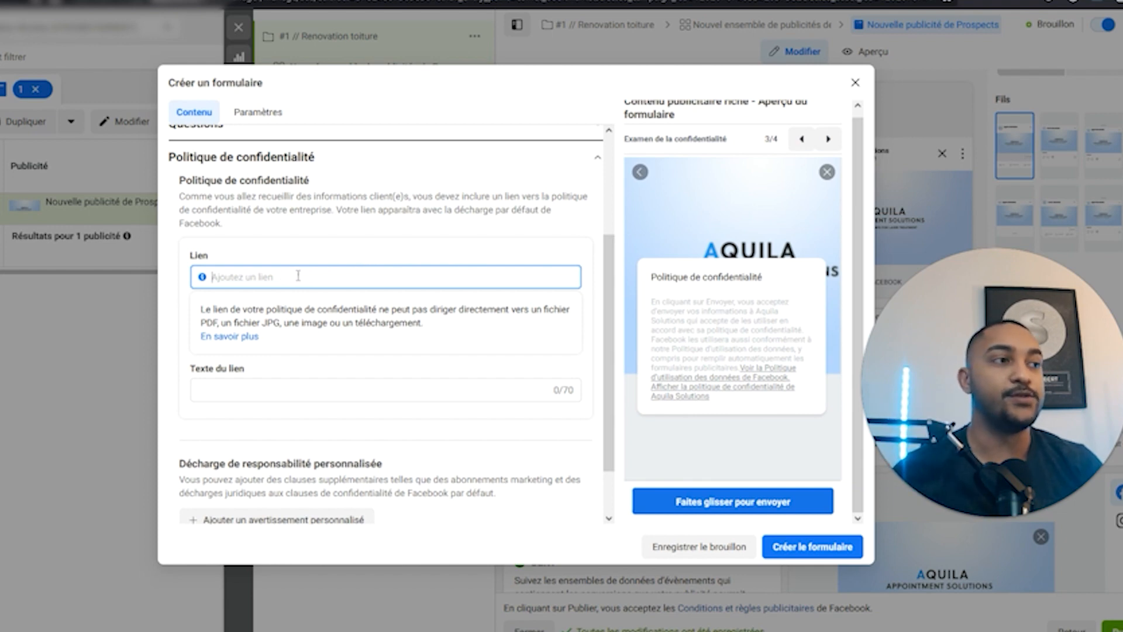
Copy the heading 'Politique de confidentialité' into the privacy link text field.
click(257, 394)
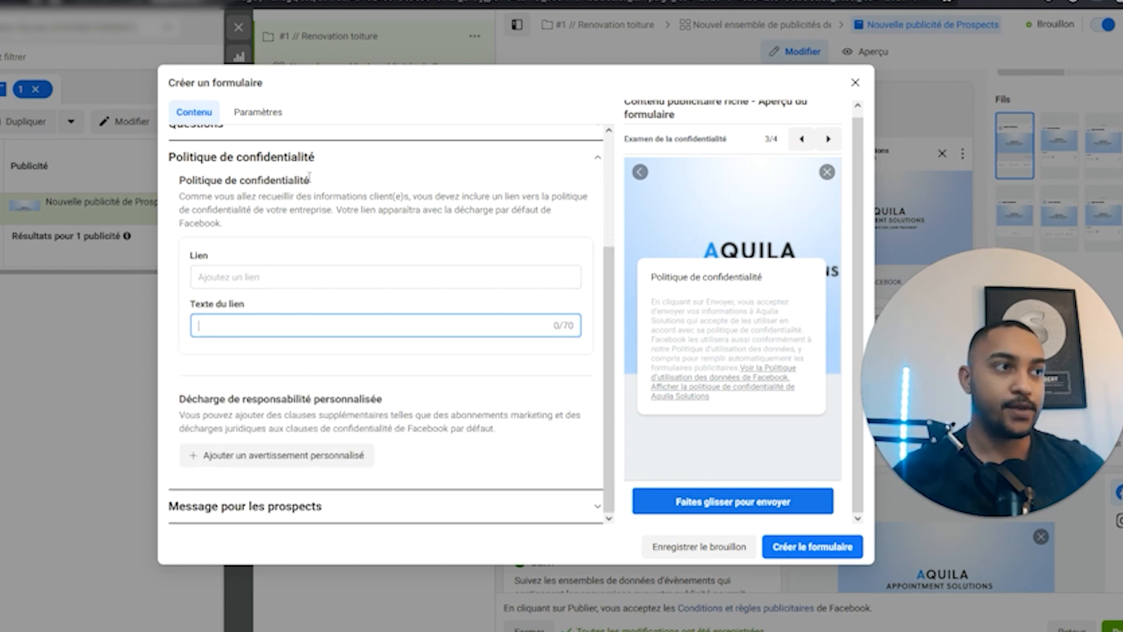
drag(309, 177, 189, 181)
click(234, 329)
text(Politique de confidentialité)
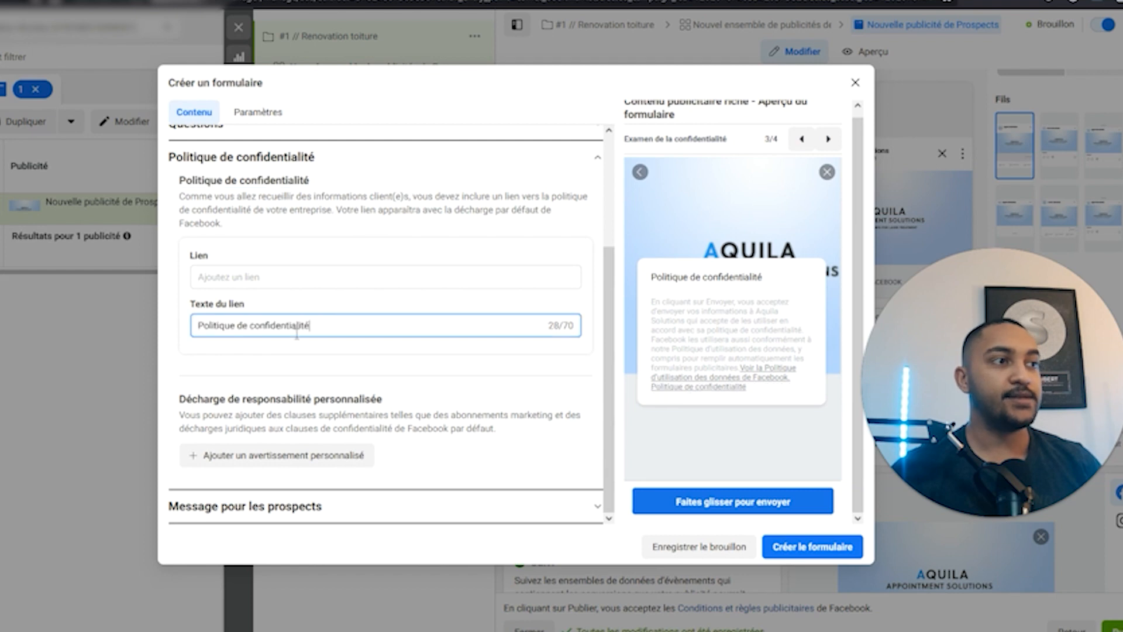
click(382, 373)
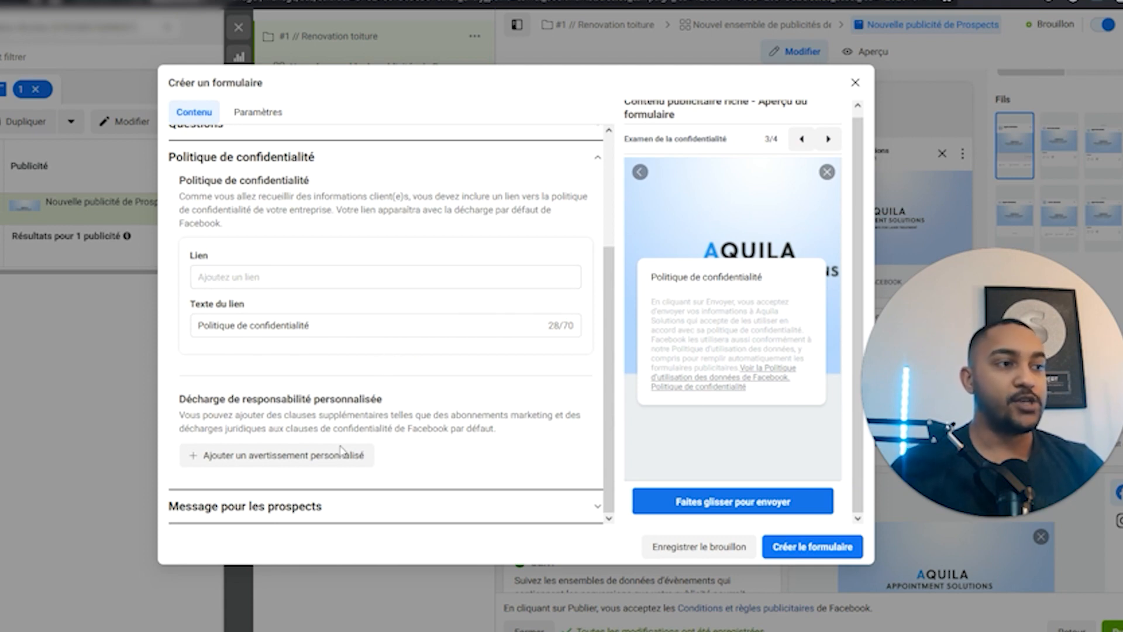
click(316, 508)
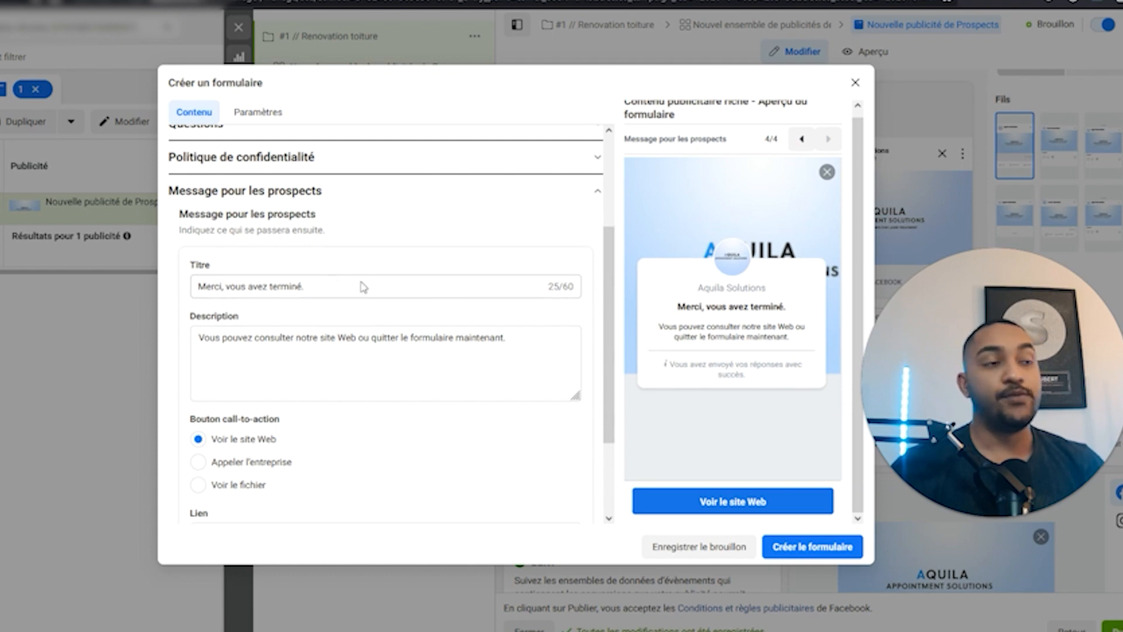
Change the thank-you title to 'Merci, vous avez presque terminé...'.
scroll(354, 431, down, 2)
scroll(356, 429, up, 2)
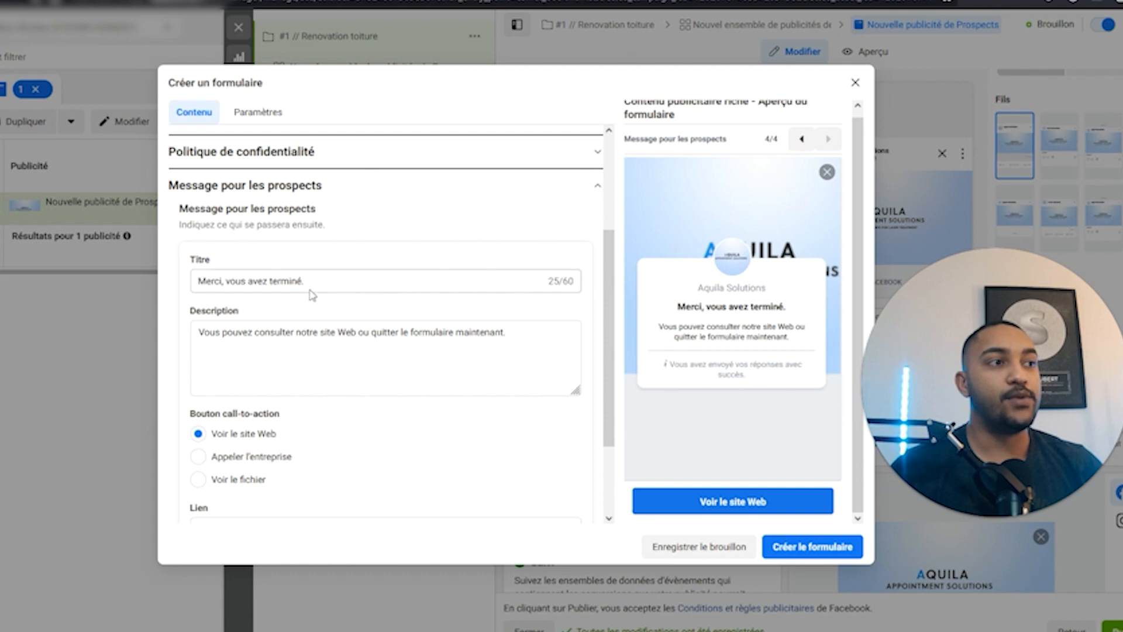
triple_click(326, 282)
drag(332, 284, 214, 282)
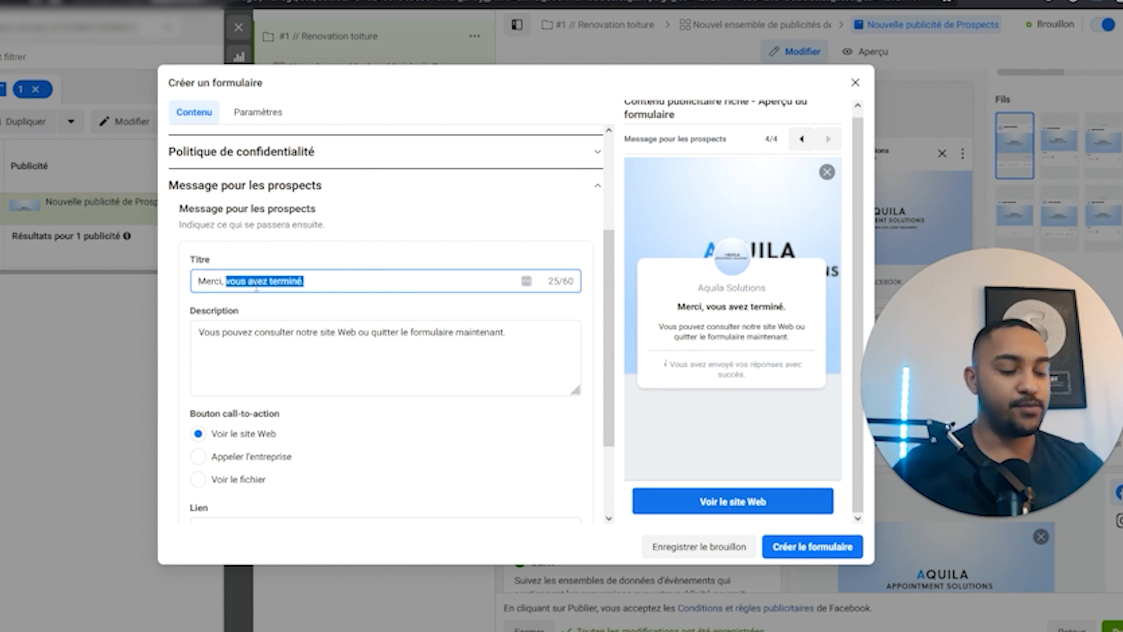
text(vous avez p)
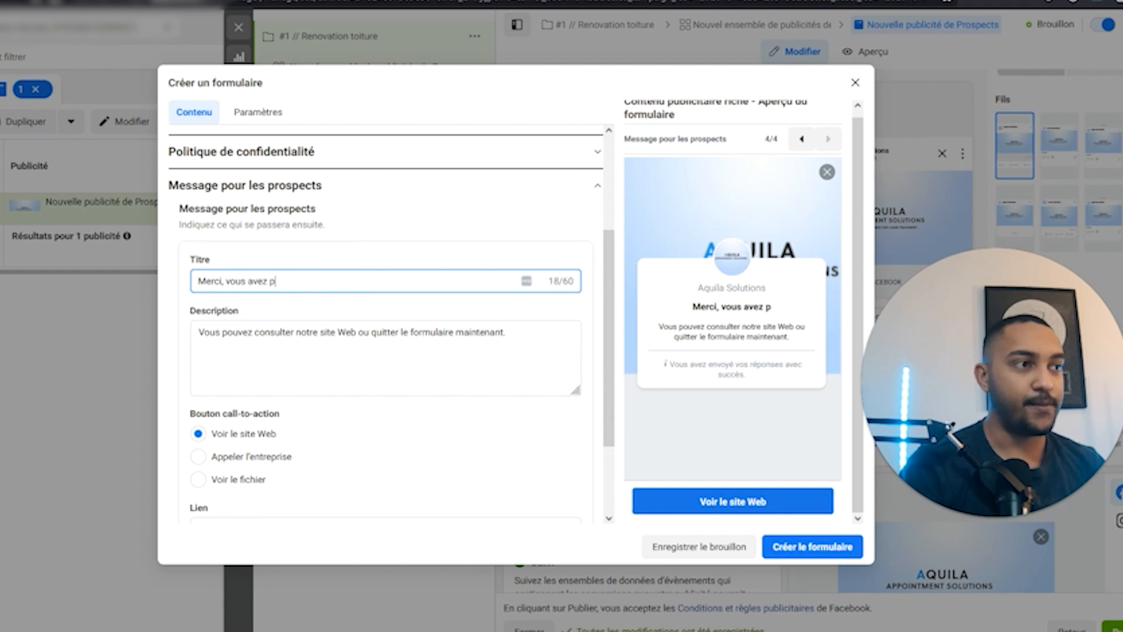
text(resque terminé)
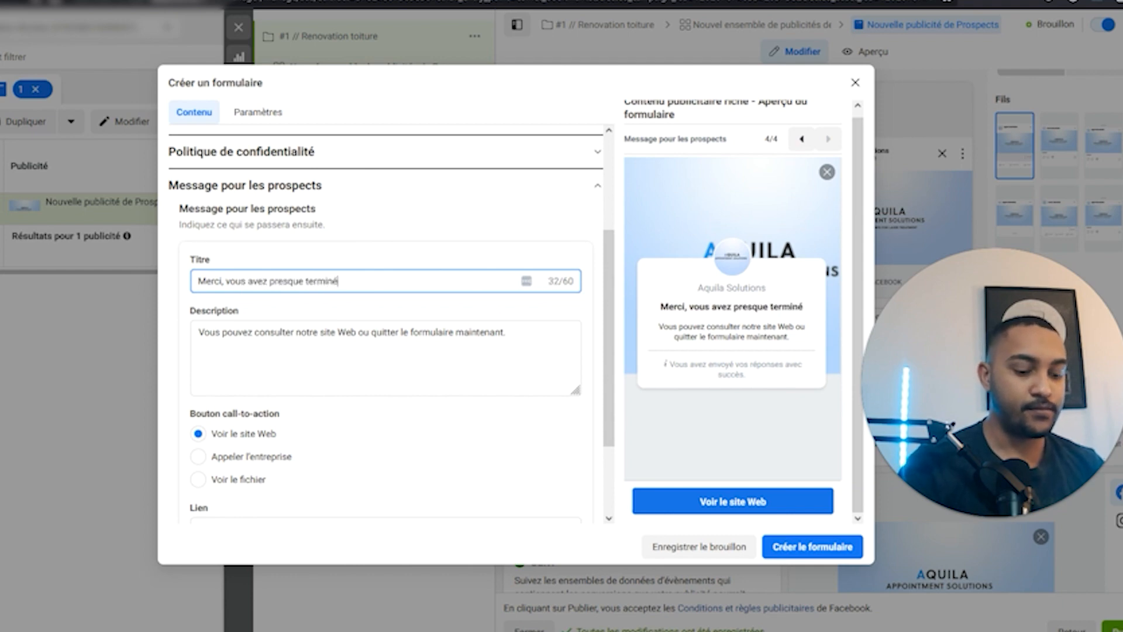
text(...)
Rewrite the thank-you description to point leads to Instagram for more information.
drag(505, 332, 182, 331)
click(243, 332)
drag(525, 335, 203, 321)
key(BackSpace)
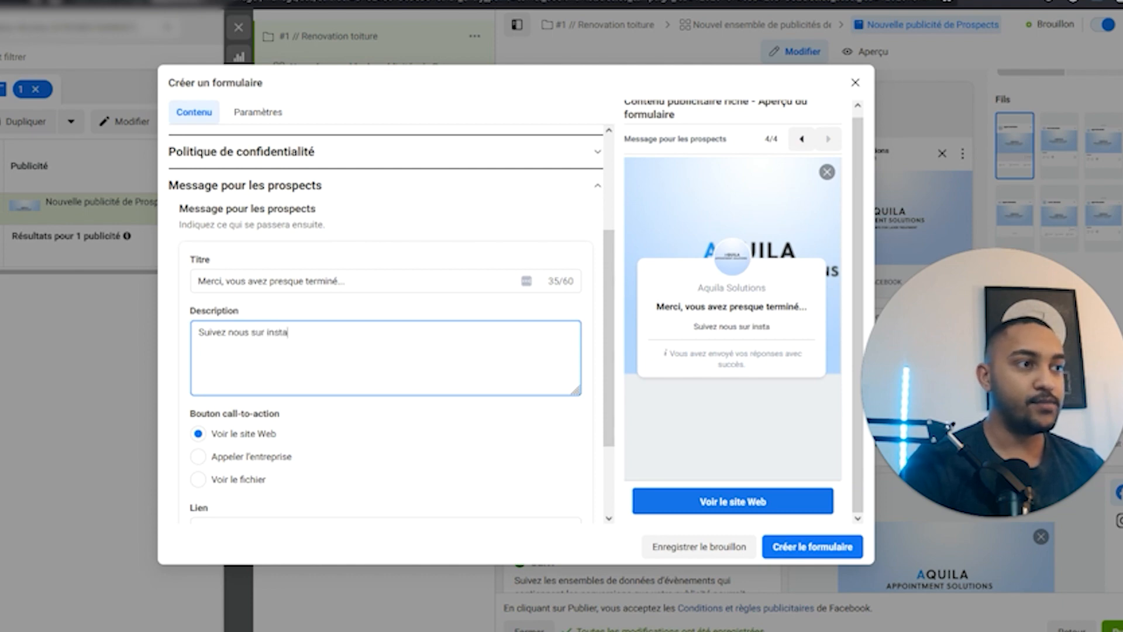
text(m p)
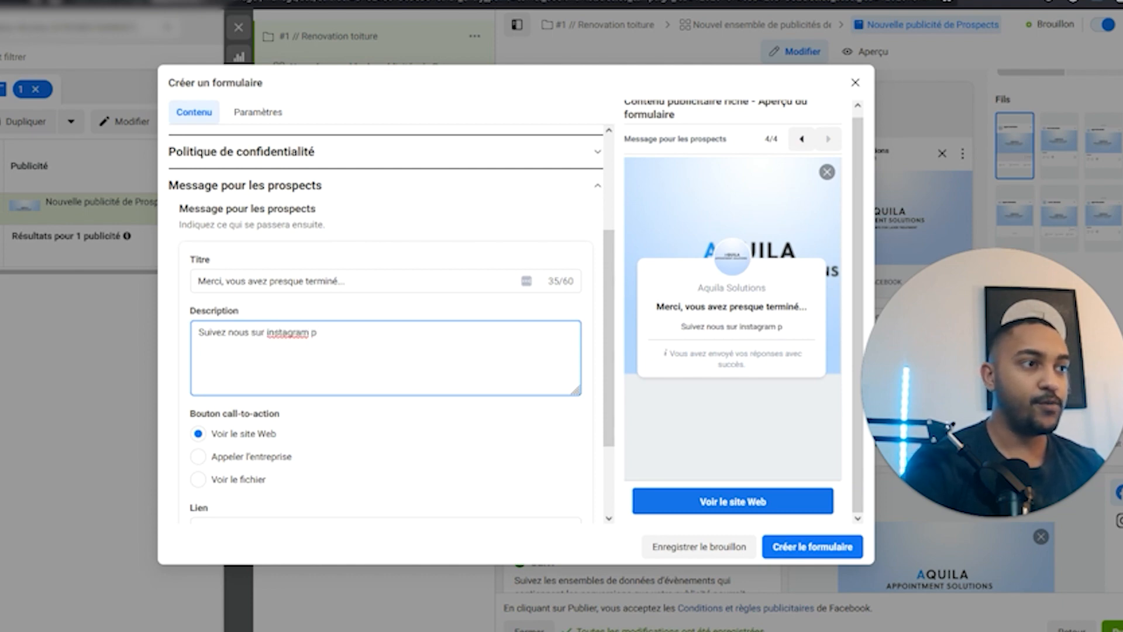
text(our plus dinformations)
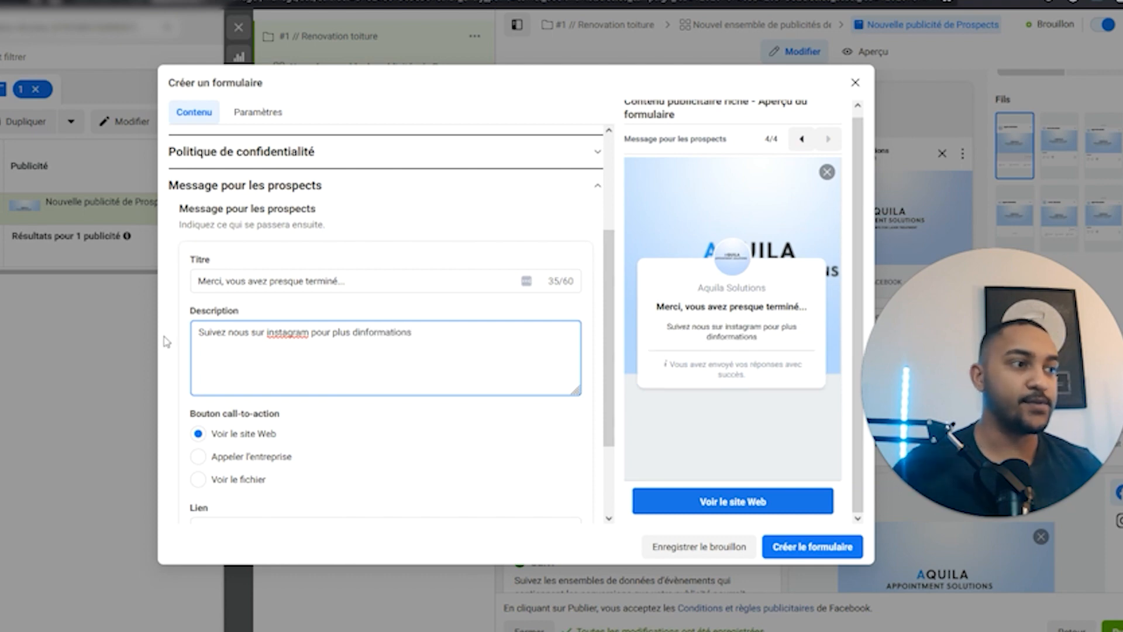
Set the thank-you button text to 'Voir le site' after trying 'le compte instagram'.
scroll(281, 409, down, 2)
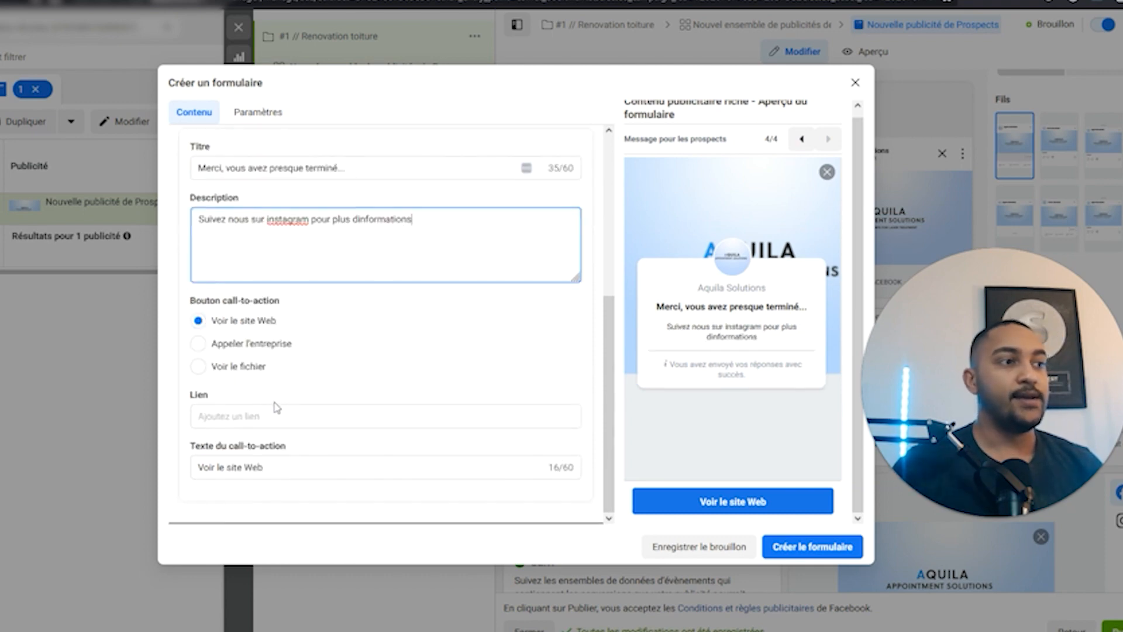
click(251, 416)
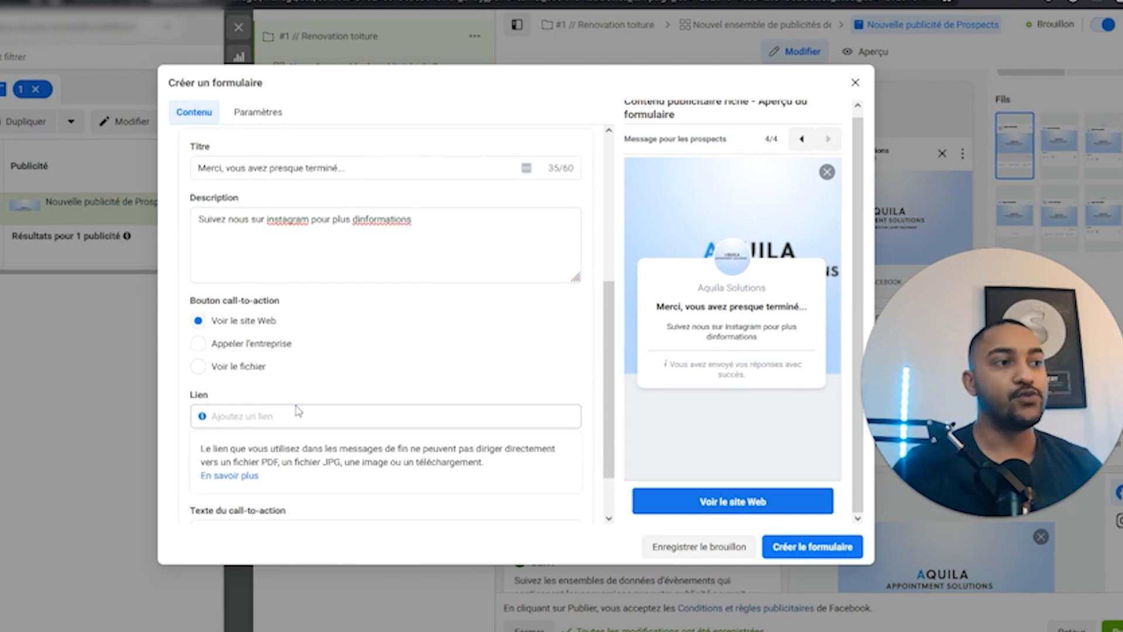
click(297, 400)
scroll(298, 396, down, 2)
drag(230, 462, 406, 491)
key(BackSpace)
text(le compte instagram)
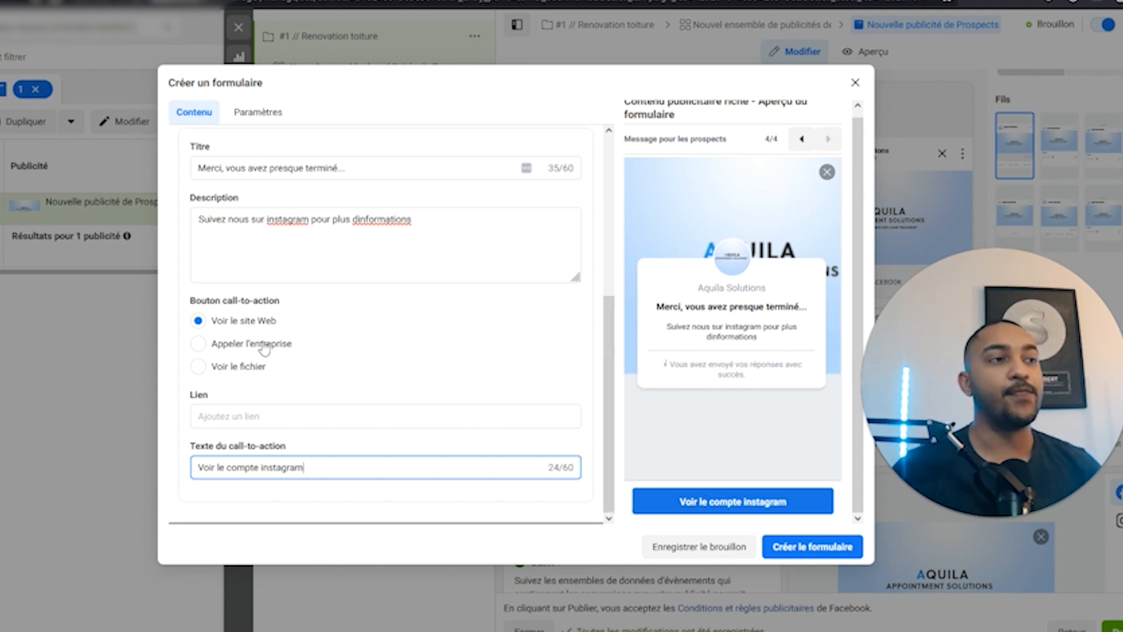
drag(328, 467, 250, 467)
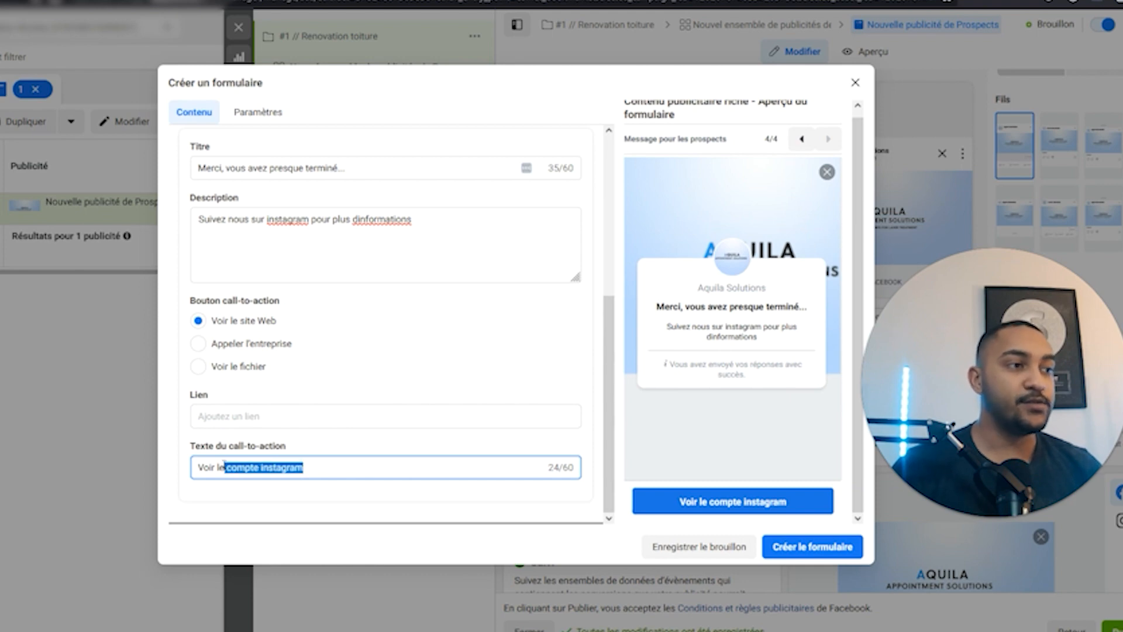
text(site)
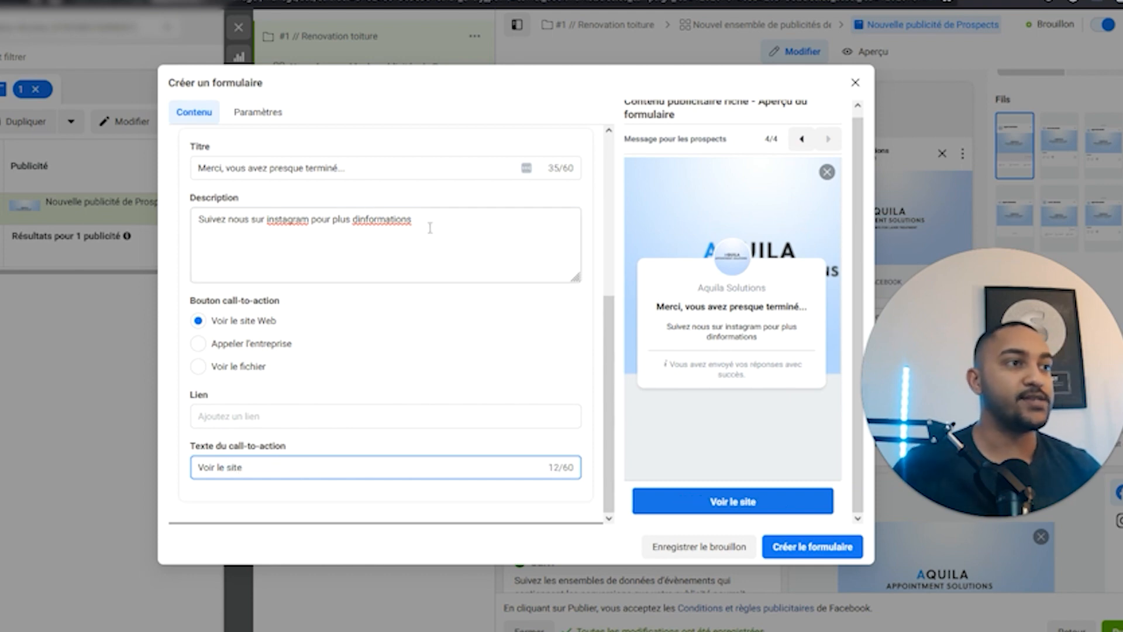
drag(430, 227, 227, 216)
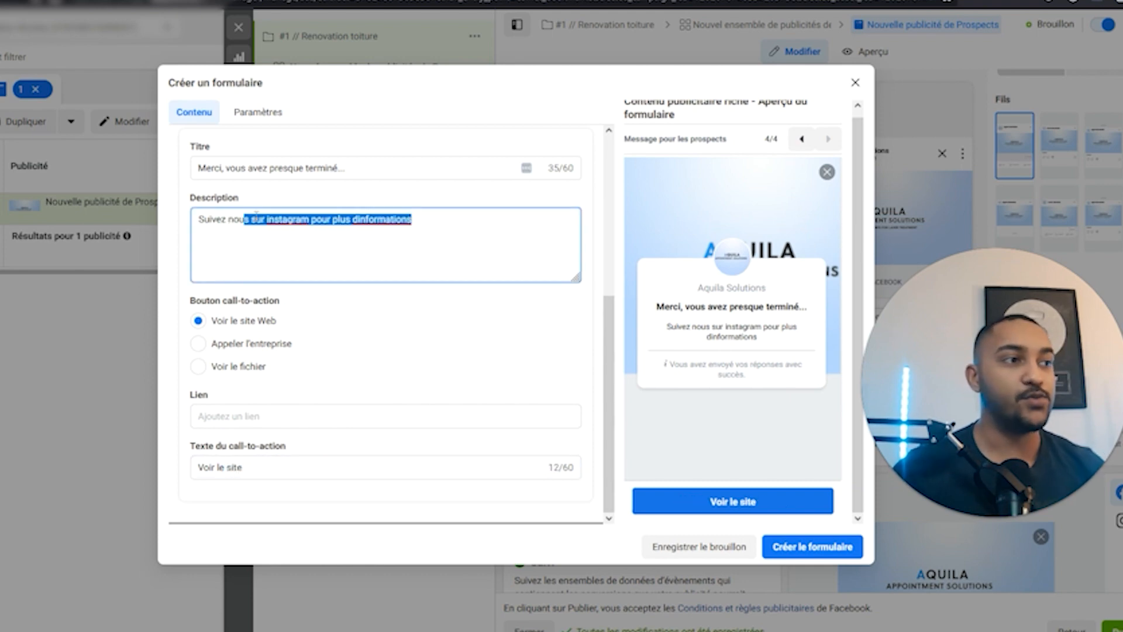
click(258, 345)
Have the thank-you button call the business, leaving the US +1 phone number empty.
click(255, 419)
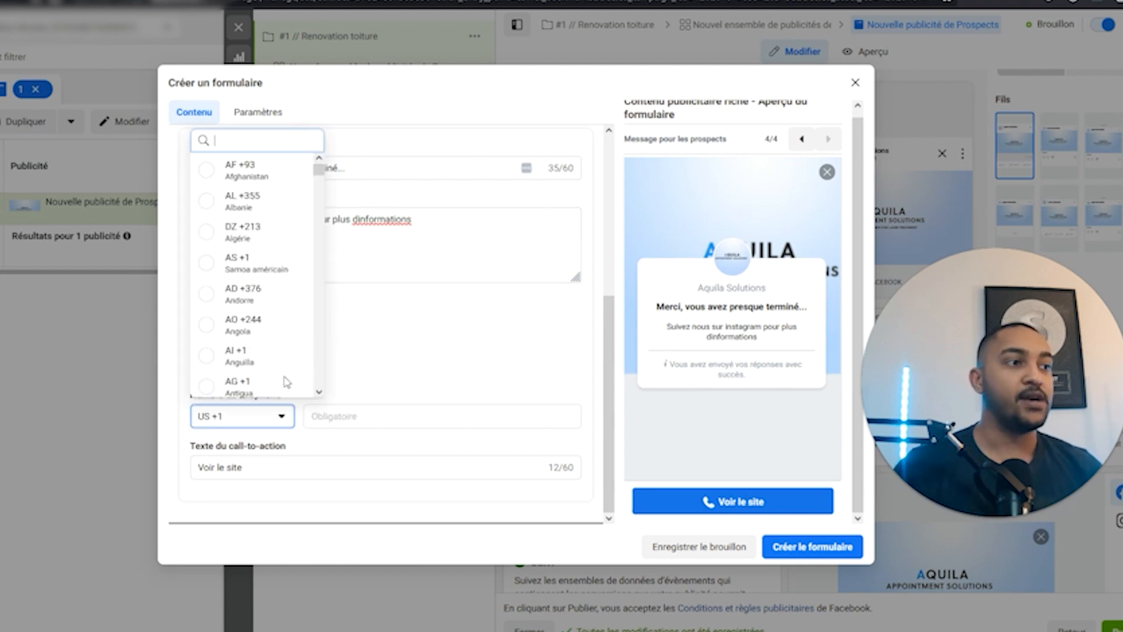
click(391, 418)
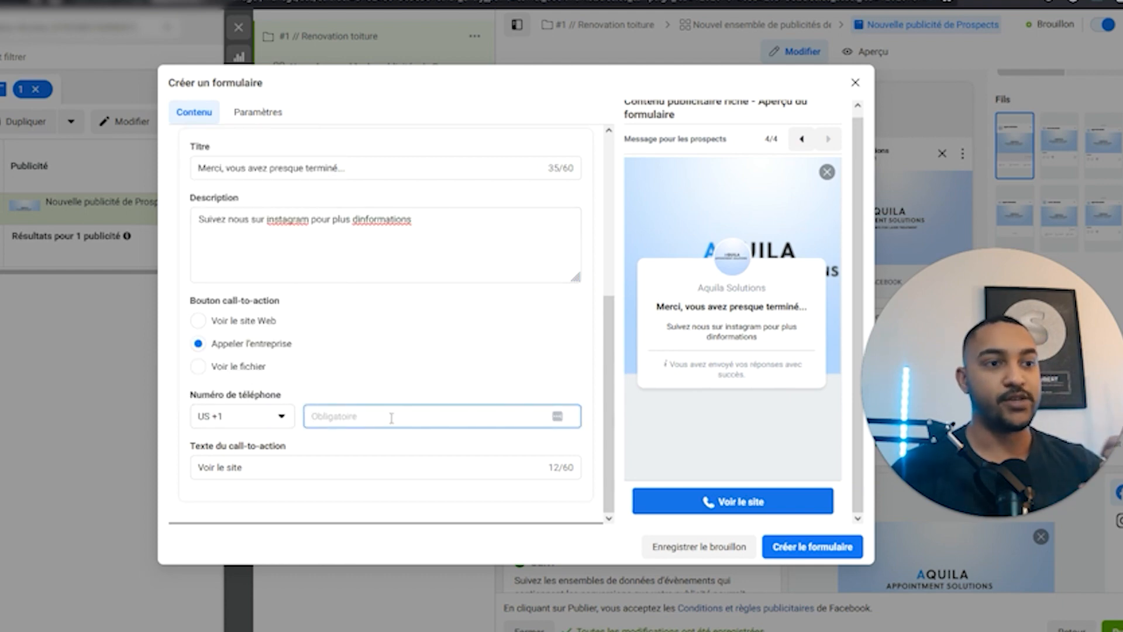
scroll(433, 378, up, 5)
scroll(310, 491, down, 5)
Retype the call-to-action text as 'Réserver mtn etc'.
drag(295, 469, 189, 468)
text(R)
key(BackSpace)
text(r)
key(BackSpace)
text(r)
key(BackSpace)
text(Rée)
text(erver mtn ec)
text(tc)
key(BackSpace)
key(BackSpace)
key(BackSpace)
text(tc)
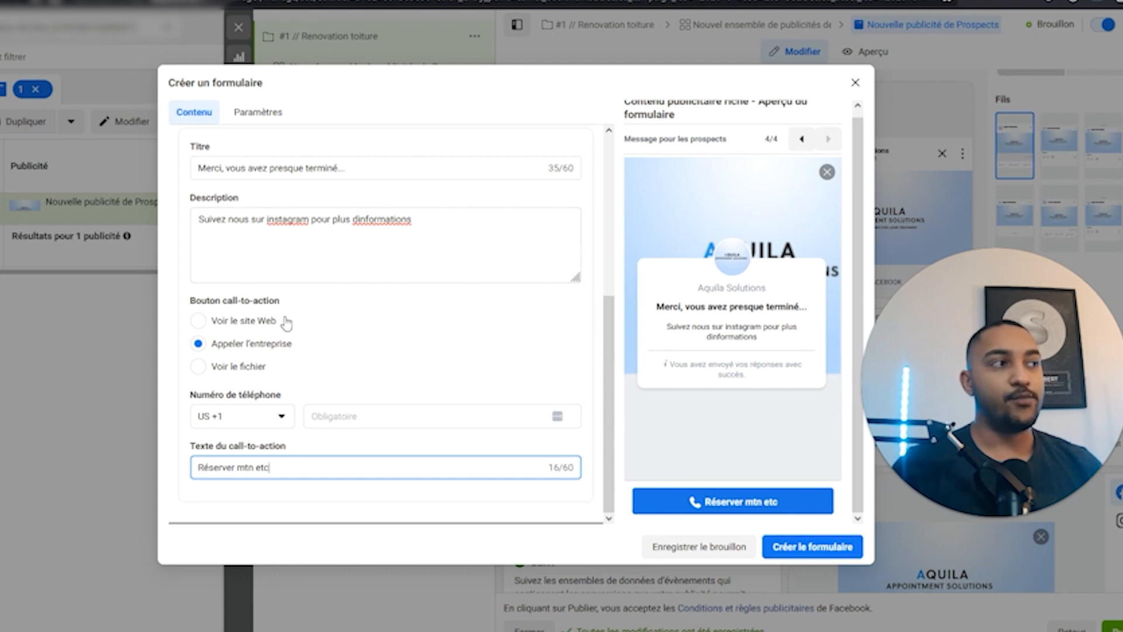
scroll(413, 281, up, 10)
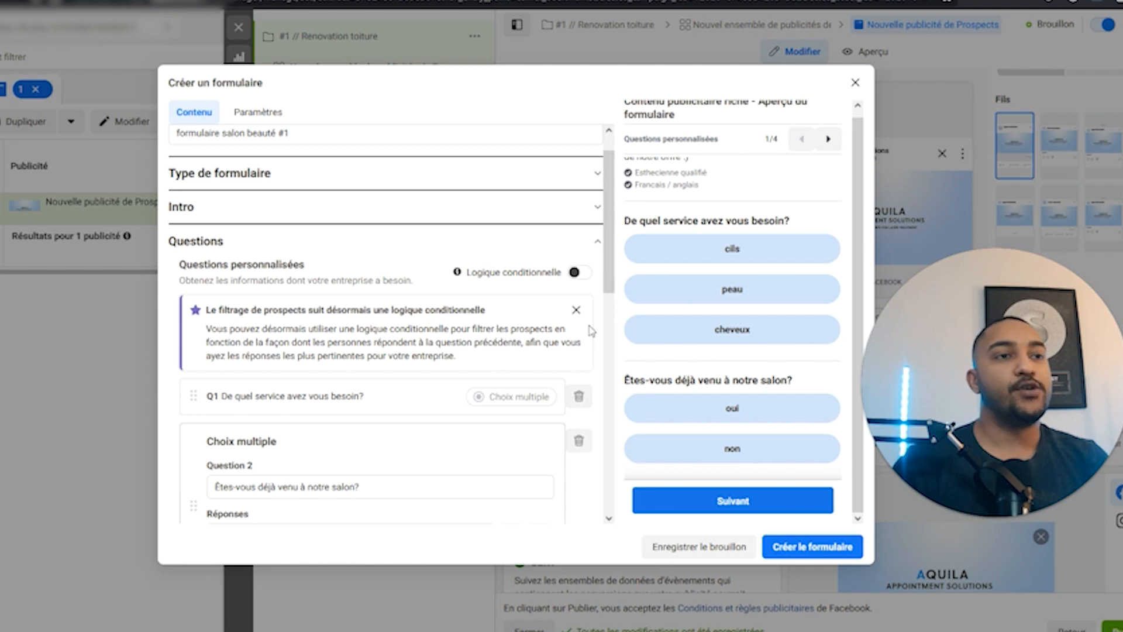
Review the first question, then switch the thank-you button back to Voir le site Web.
scroll(408, 310, down, 3)
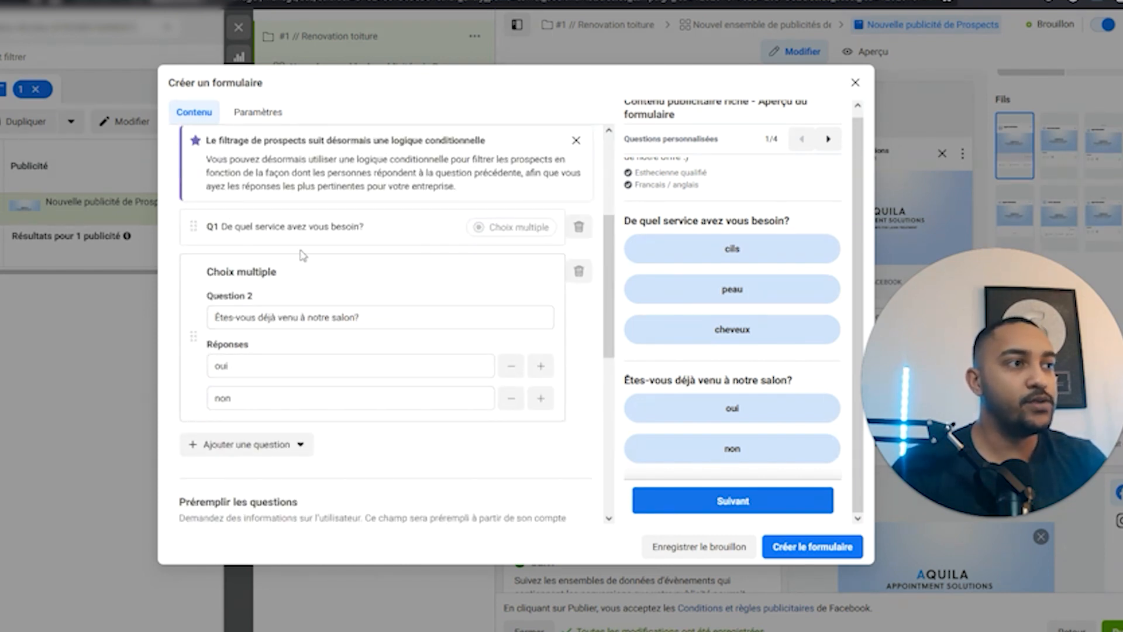
click(306, 229)
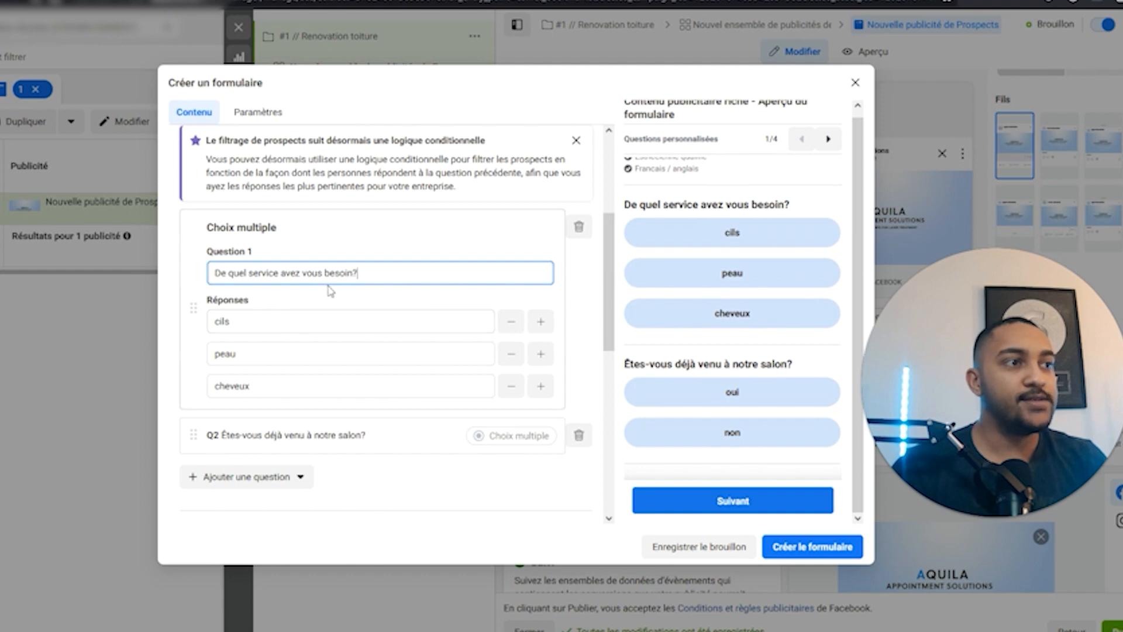
scroll(385, 392, down, 5)
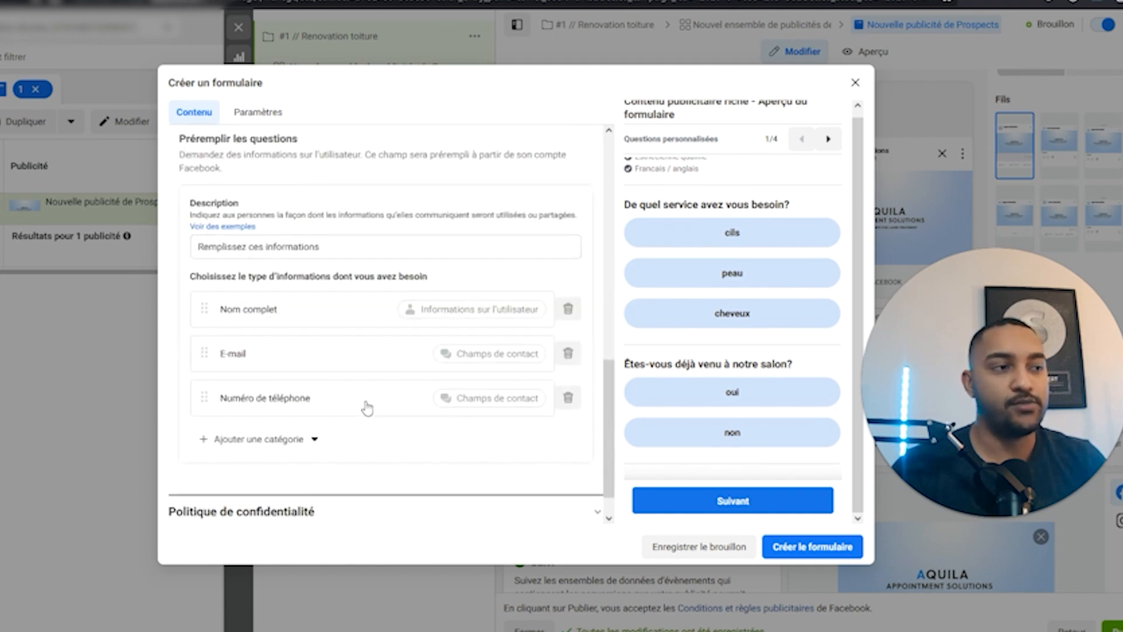
click(273, 510)
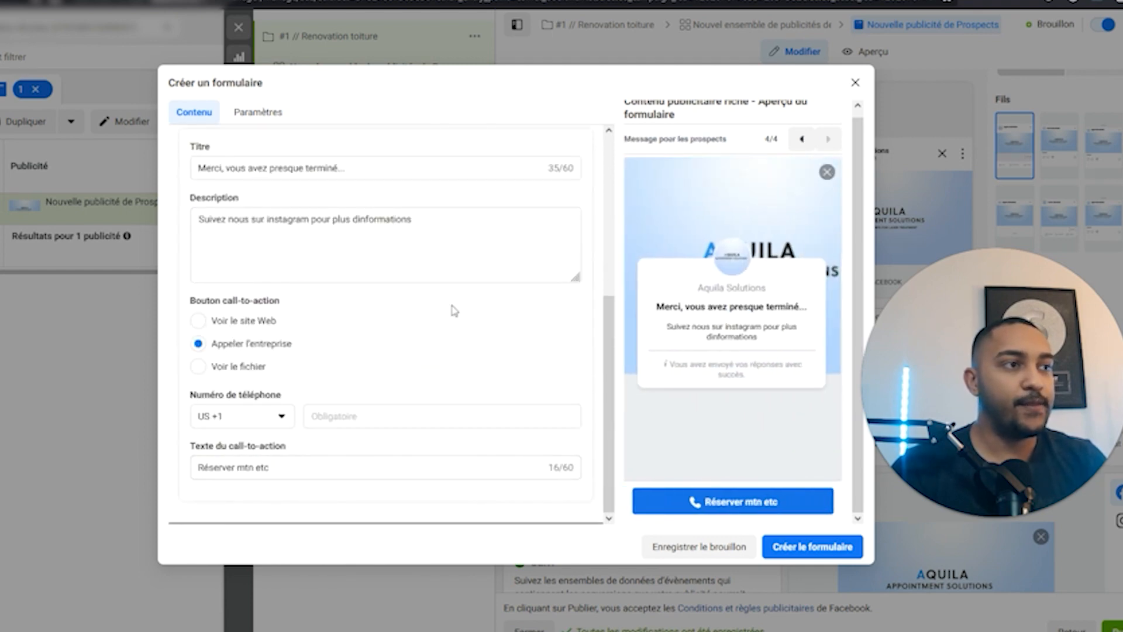
click(250, 322)
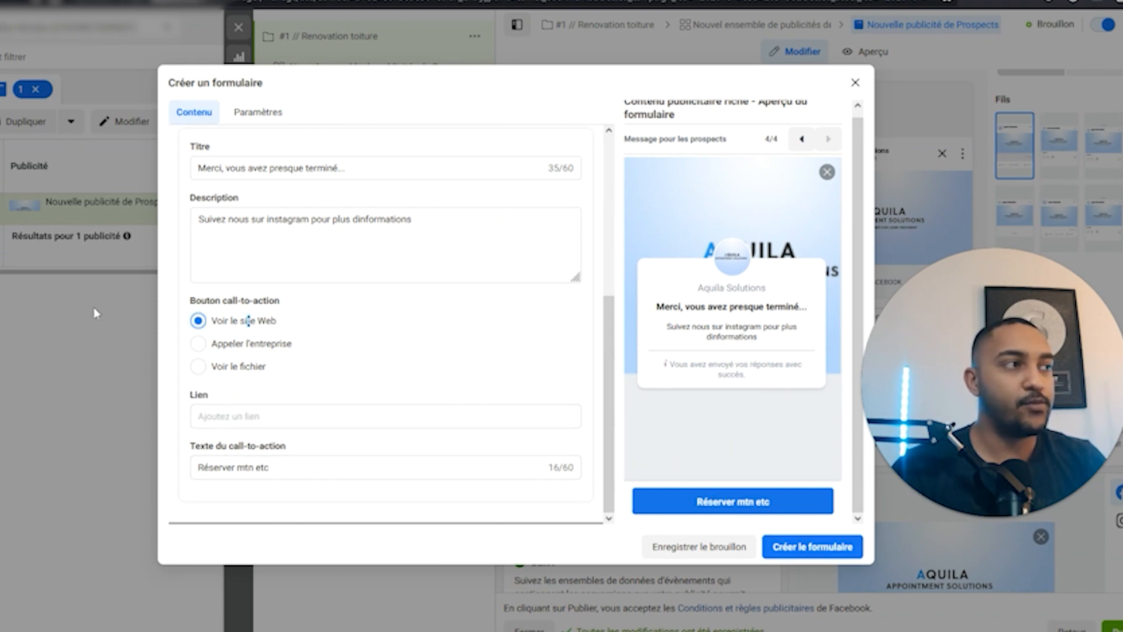
Expand Politique de confidentialité and start entering the privacy policy link.
scroll(286, 280, up, 5)
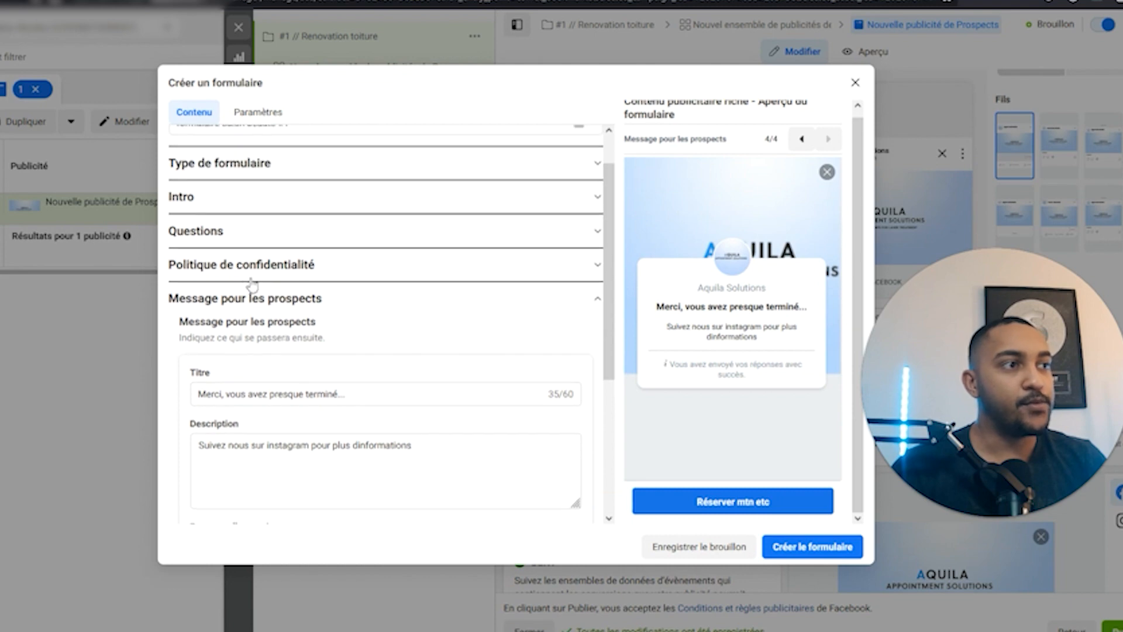
click(252, 263)
click(230, 386)
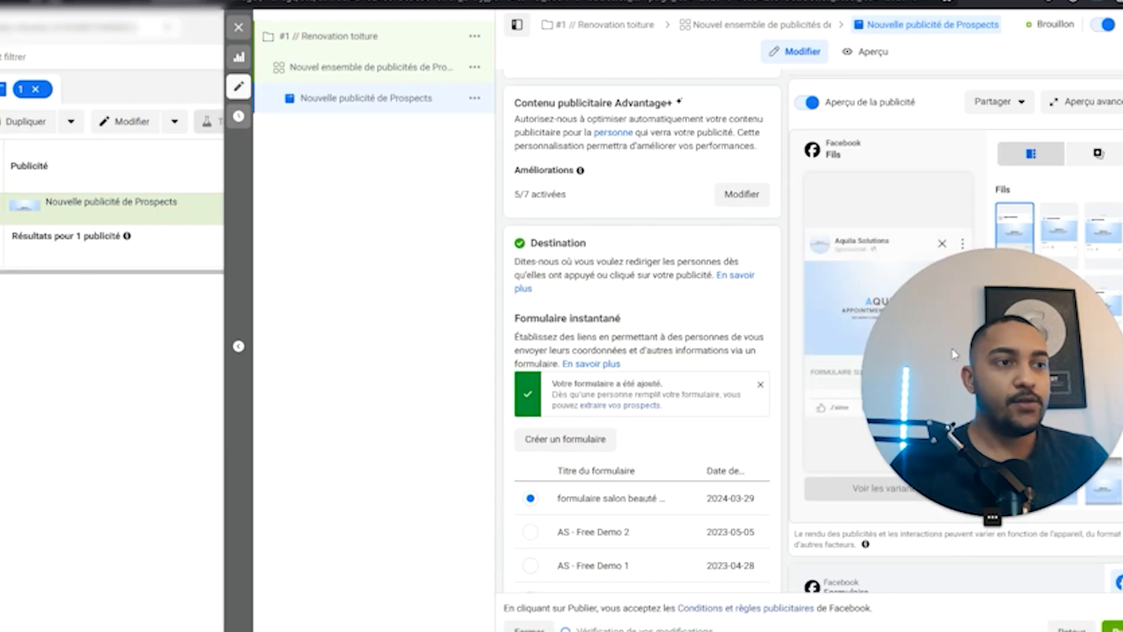
Set the ad's call-to-action to En savoir plus.
scroll(710, 417, down, 1)
scroll(711, 416, down, 1)
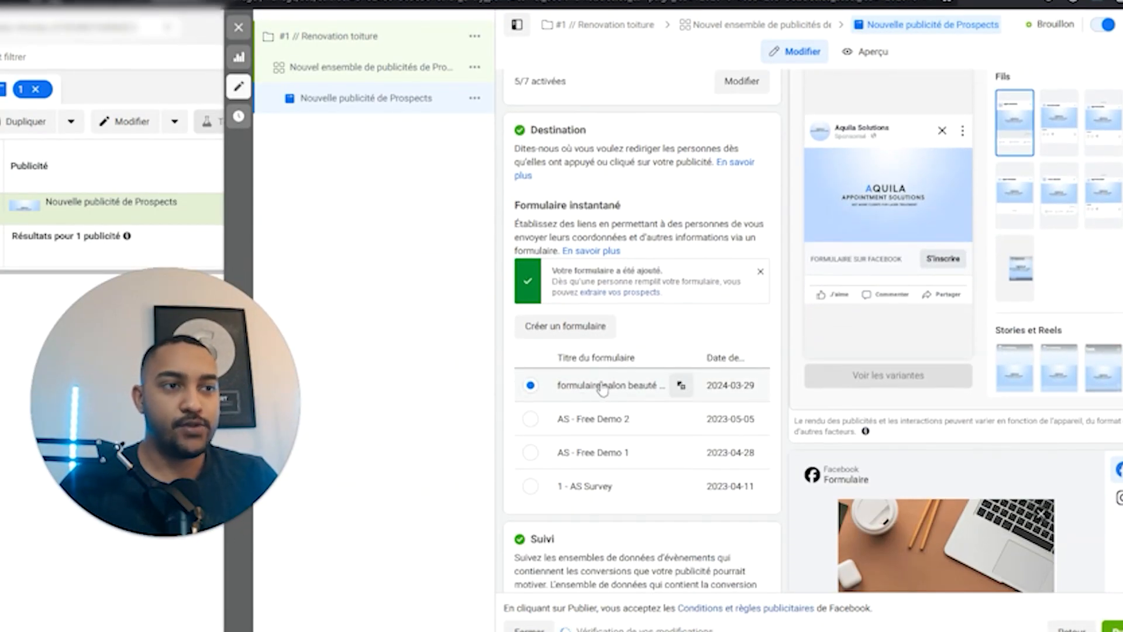
scroll(585, 383, down, 1)
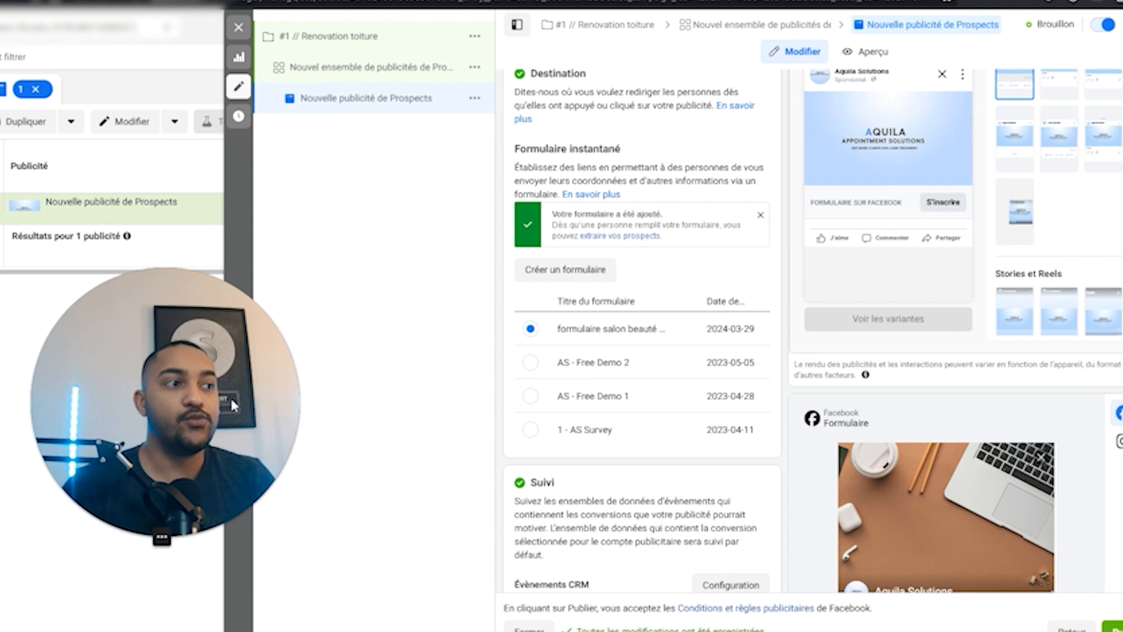
scroll(815, 391, up, 1)
scroll(815, 391, up, 10)
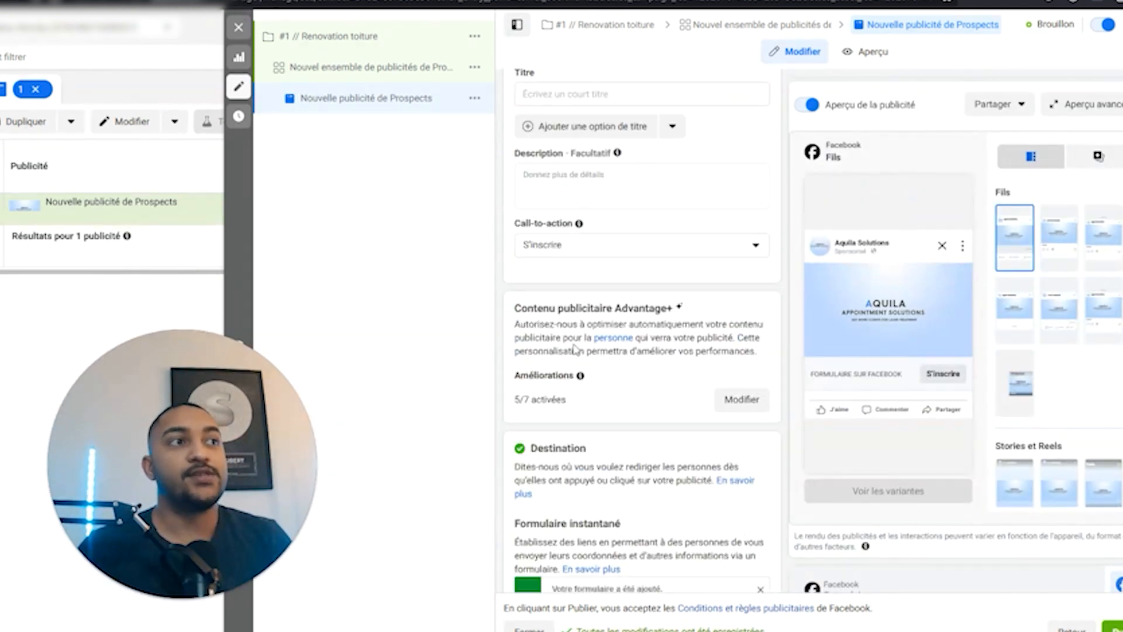
click(587, 439)
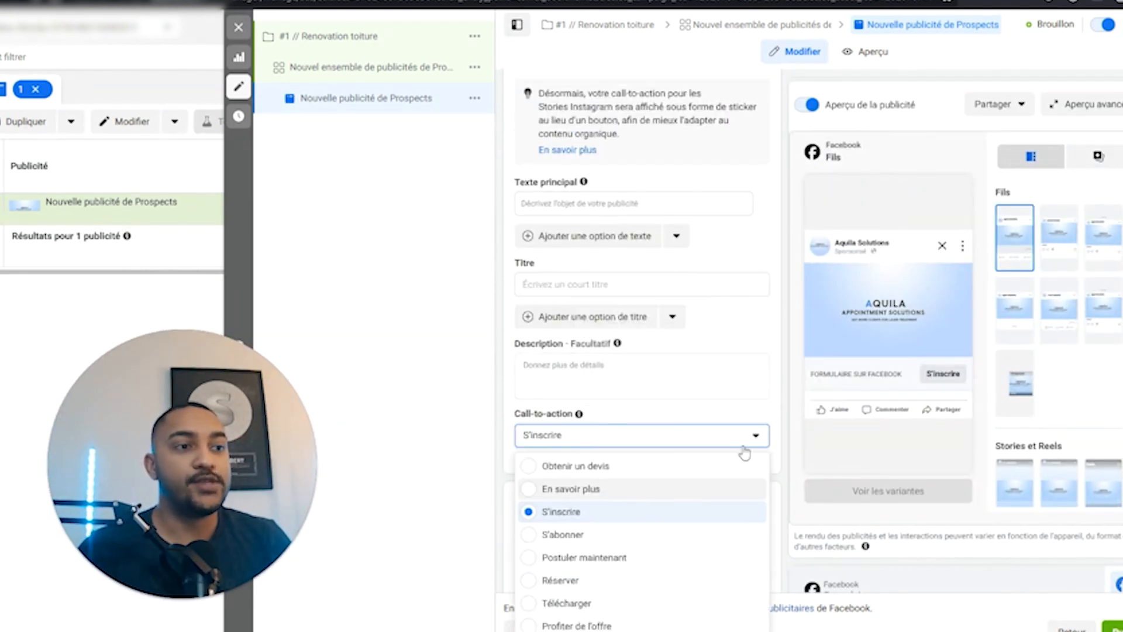
click(596, 489)
Step through the lead form preview pages on both Facebook and Instagram.
scroll(638, 430, down, 8)
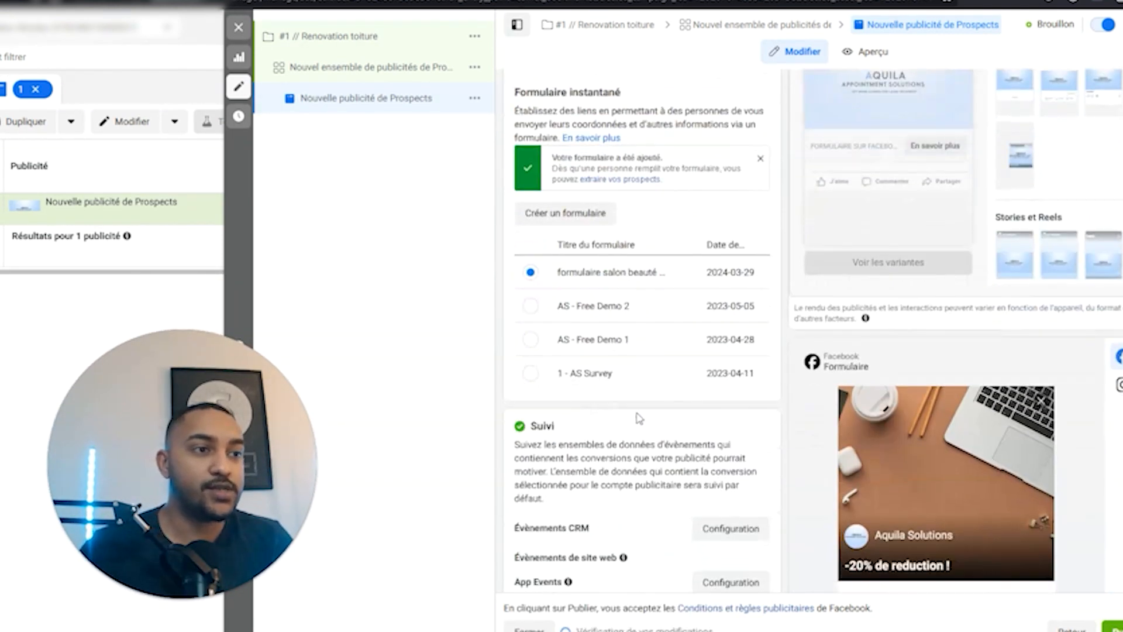
scroll(639, 418, down, 5)
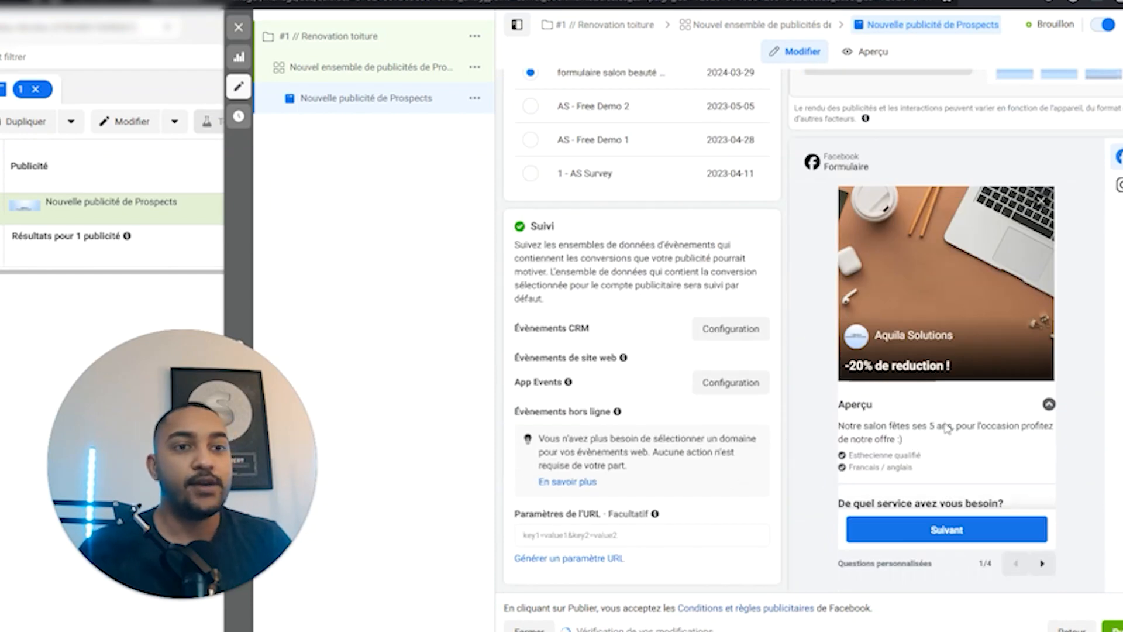
click(1040, 564)
click(1040, 566)
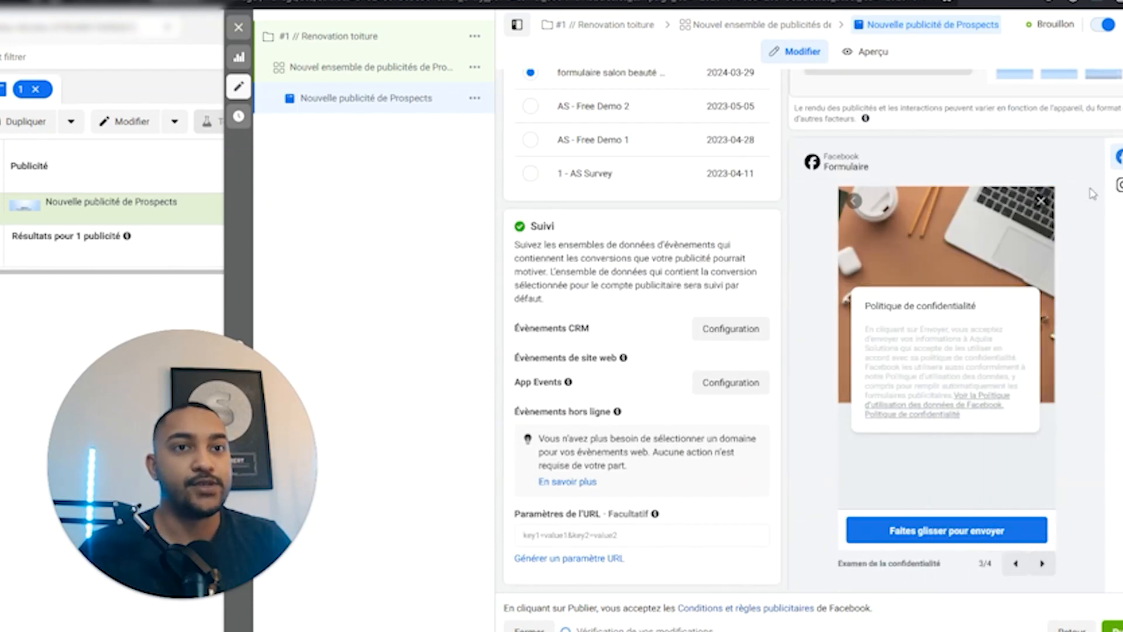
click(1117, 186)
click(1043, 574)
click(1043, 574)
click(1043, 575)
click(1043, 574)
click(1117, 157)
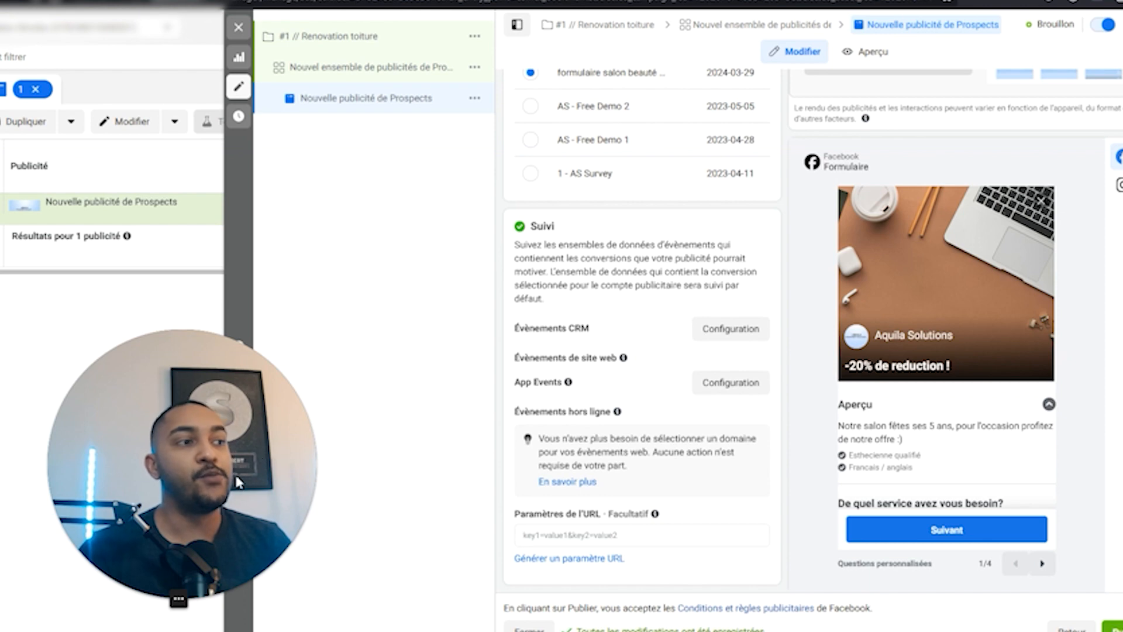
drag(263, 475, 393, 468)
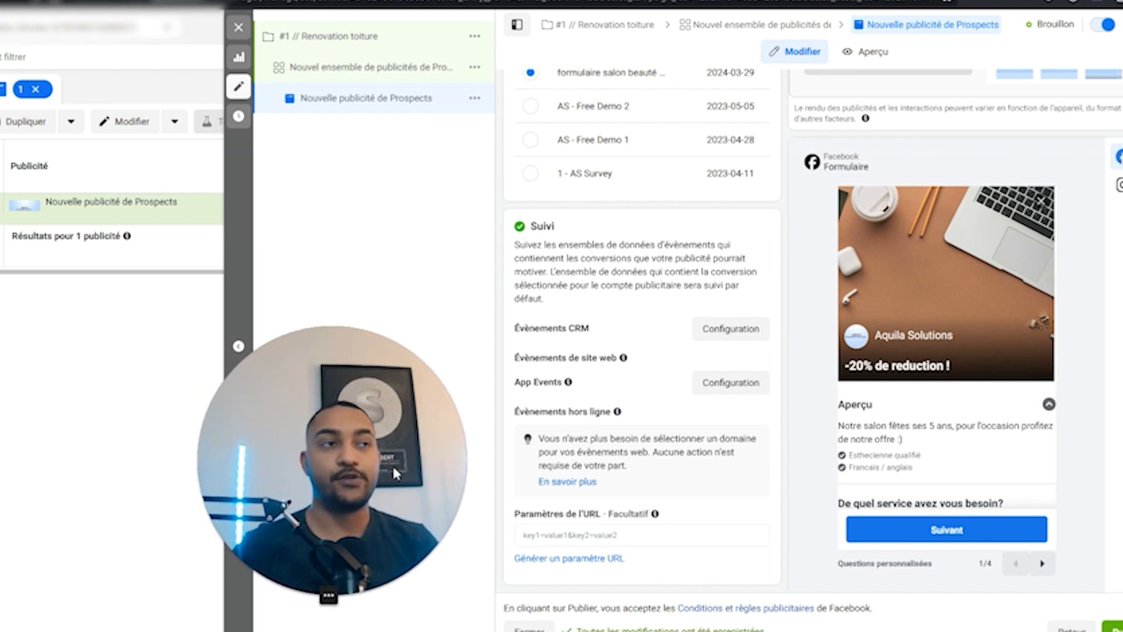
drag(392, 463, 789, 463)
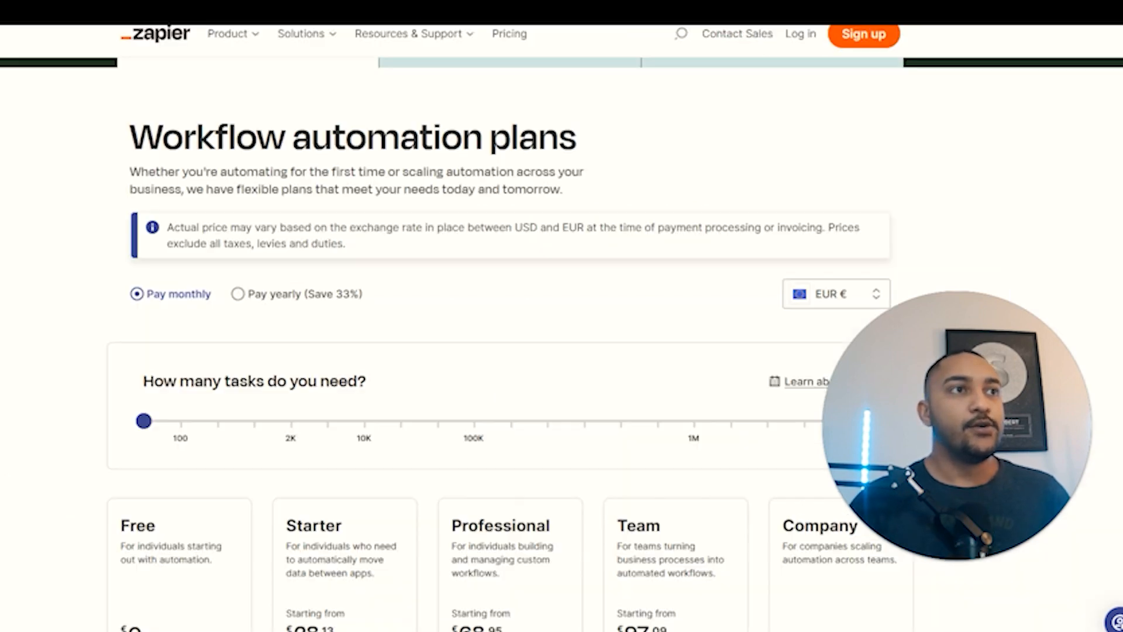
scroll(468, 396, down, 5)
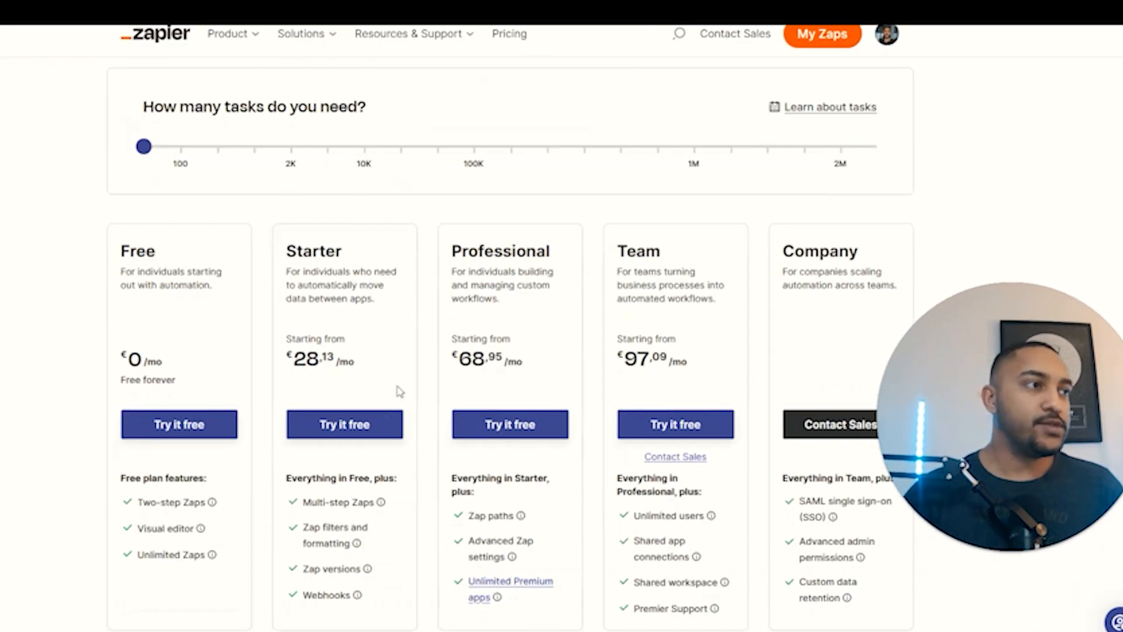
scroll(150, 201, up, 2)
scroll(430, 309, down, 2)
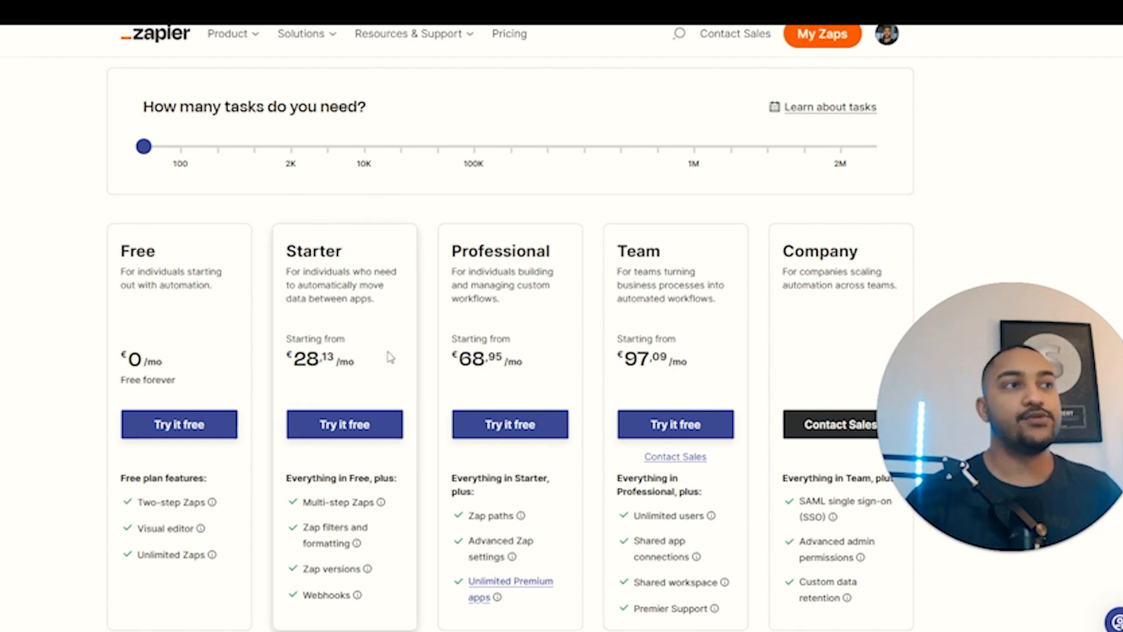
drag(146, 148, 179, 145)
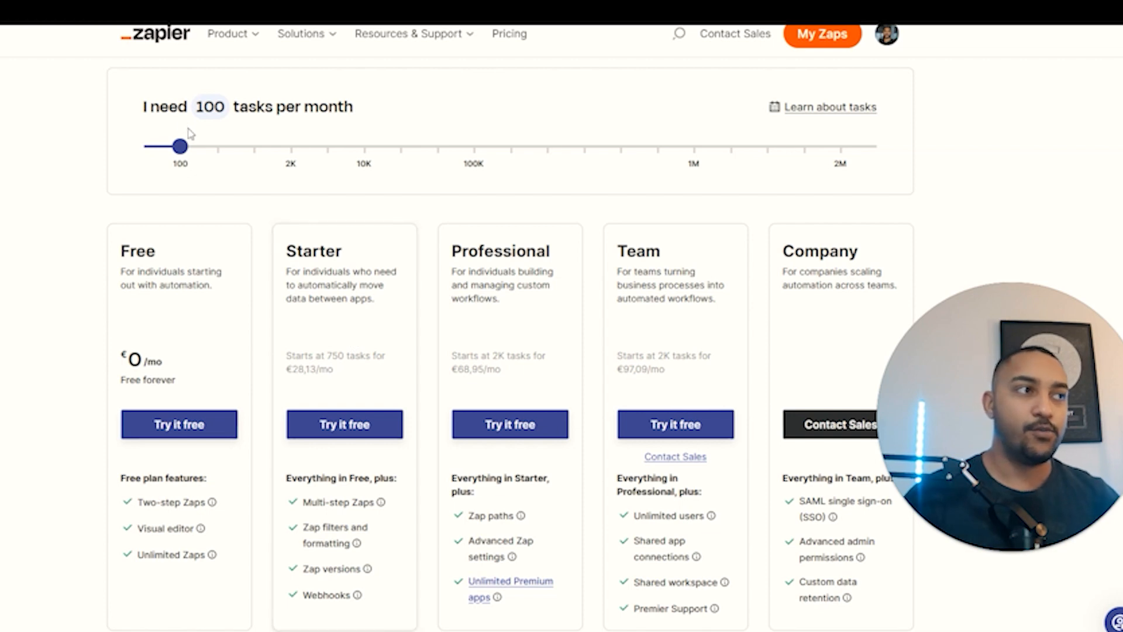
drag(186, 143, 140, 147)
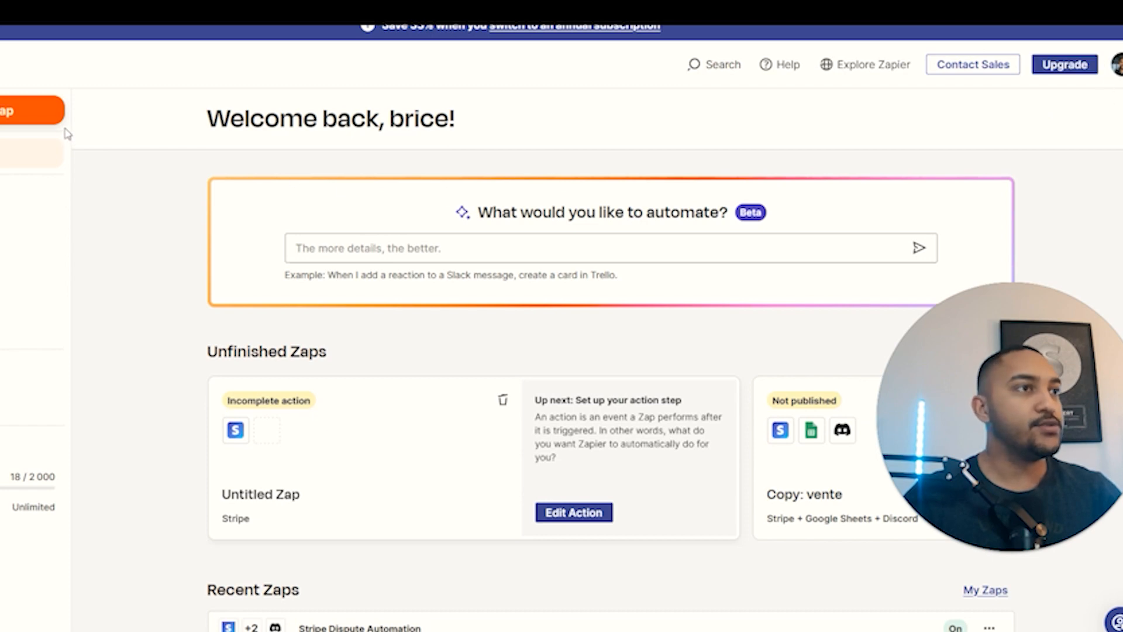
scroll(296, 326, down, 3)
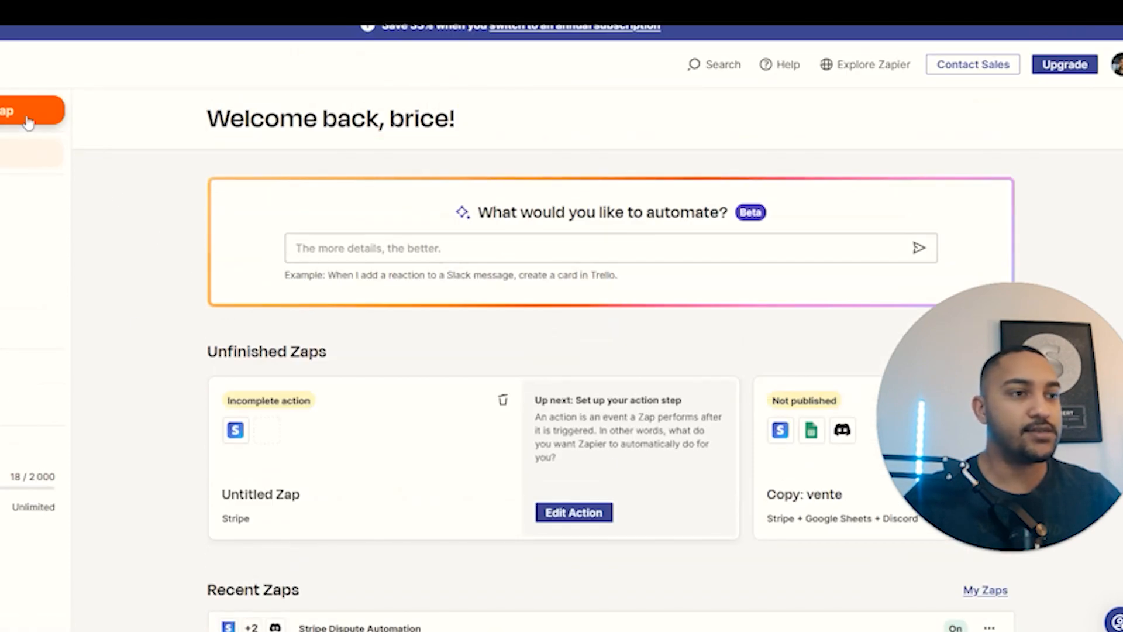
click(27, 121)
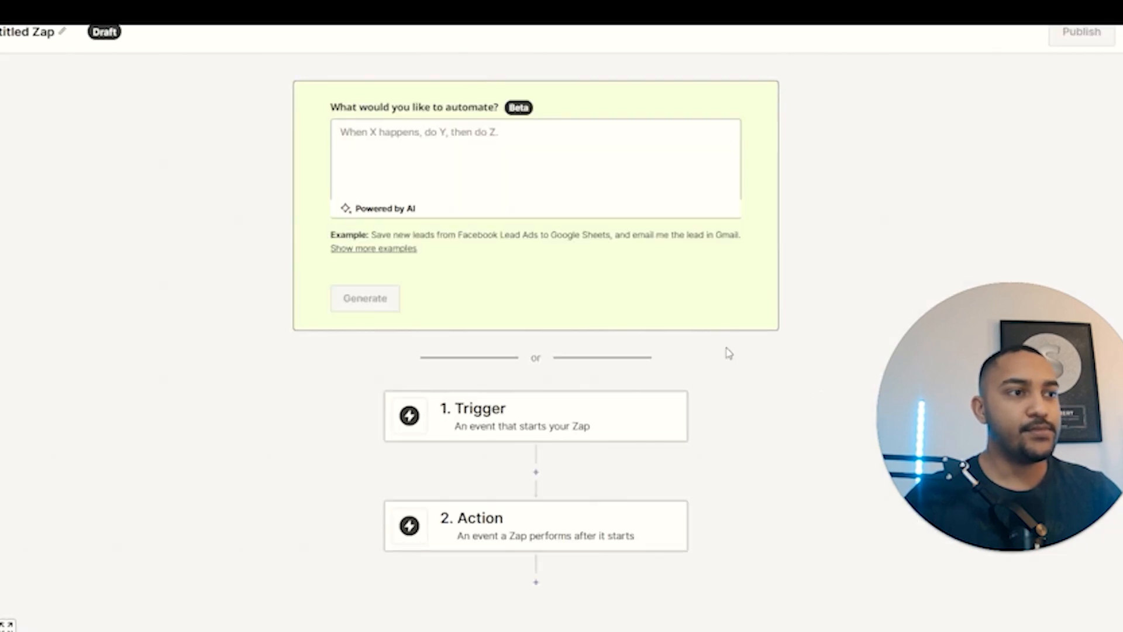
drag(1024, 400, 960, 331)
drag(874, 349, 45, 403)
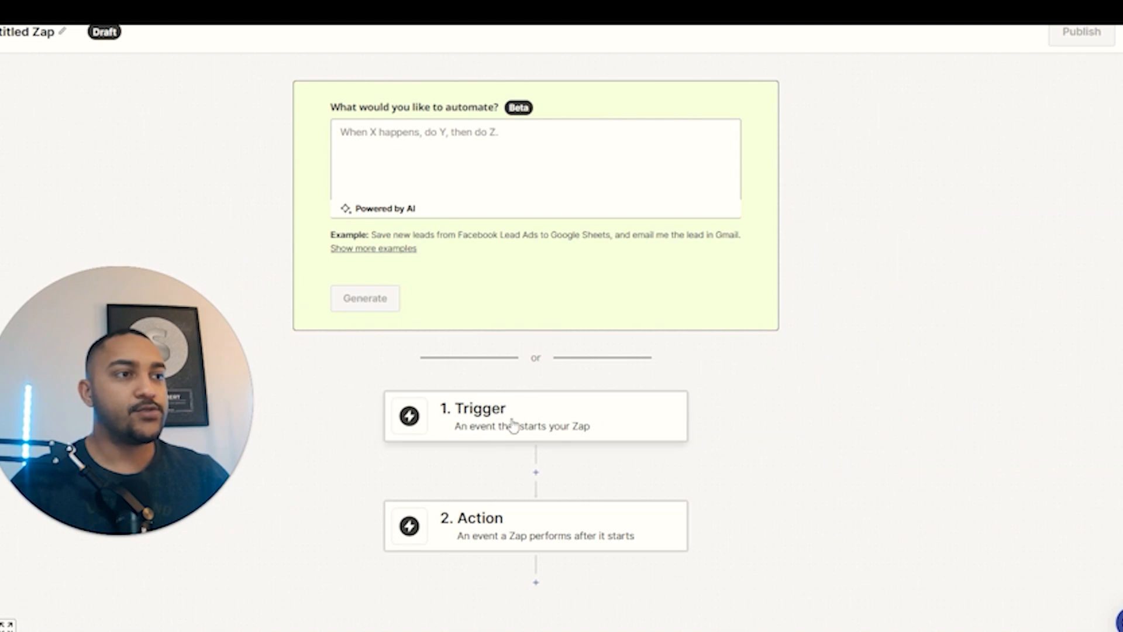
Make Facebook Lead Ads with the New Lead event the Zap's trigger.
click(557, 431)
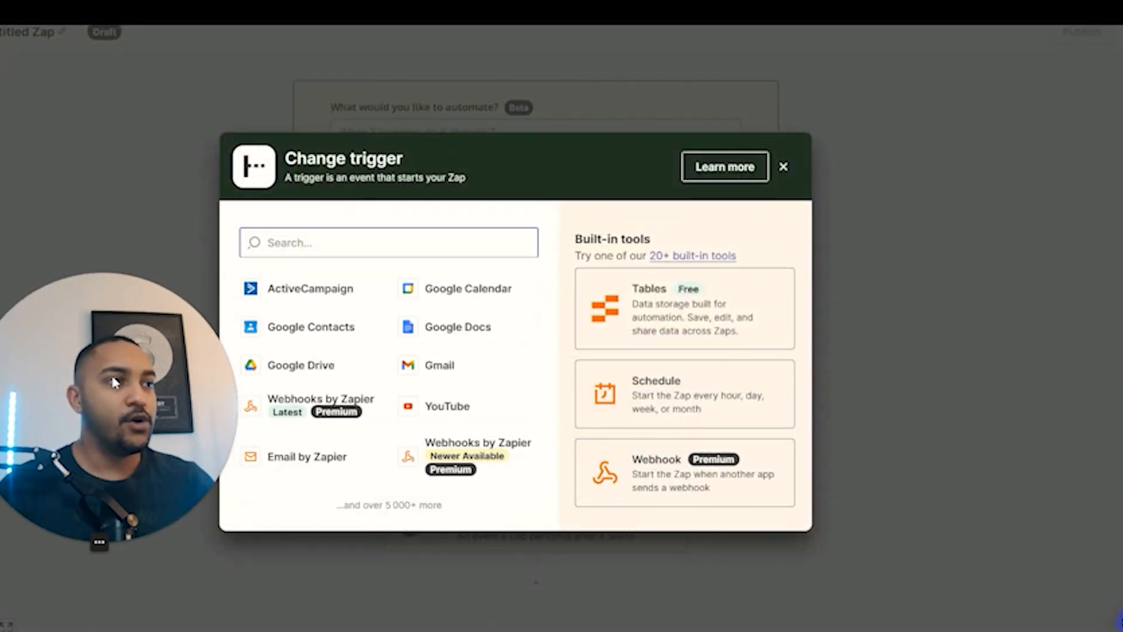
text(facebook)
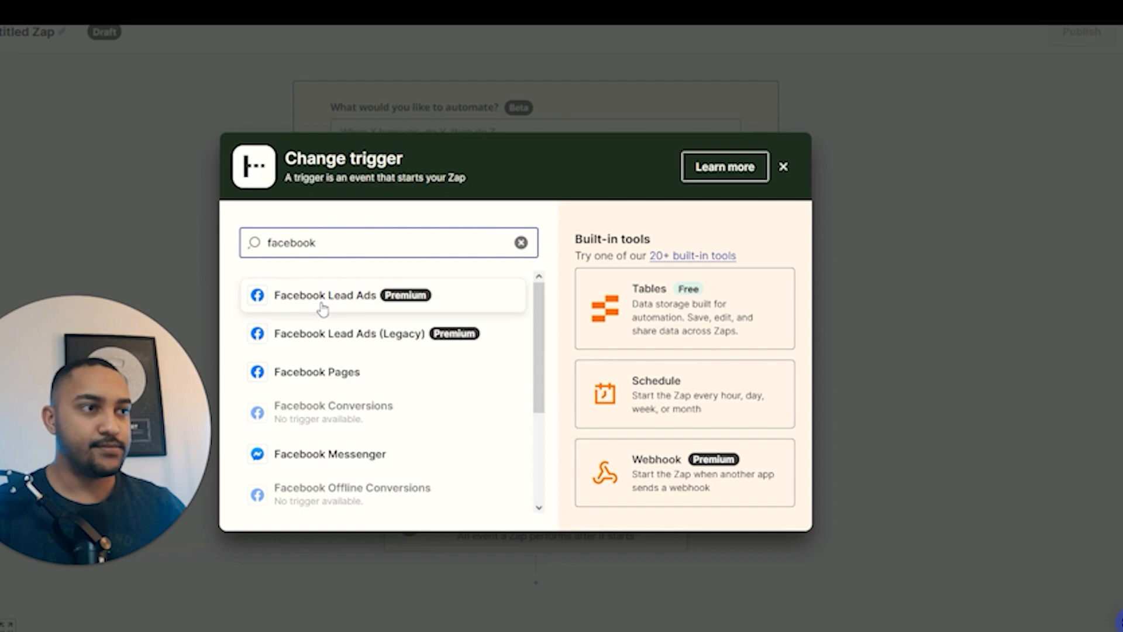
click(322, 297)
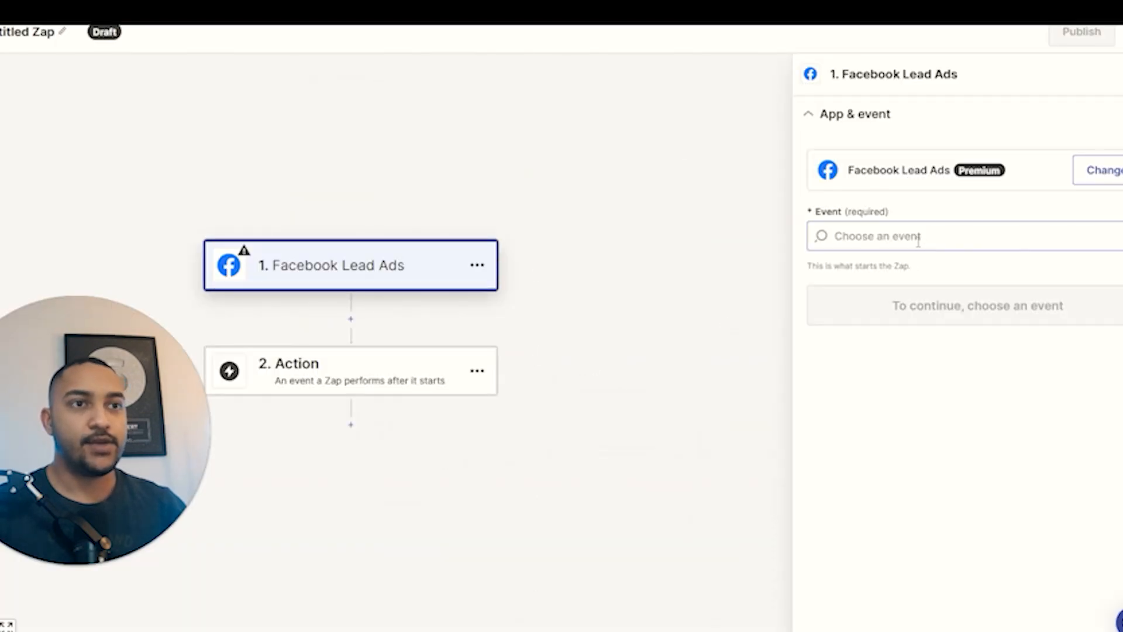
click(919, 240)
click(894, 292)
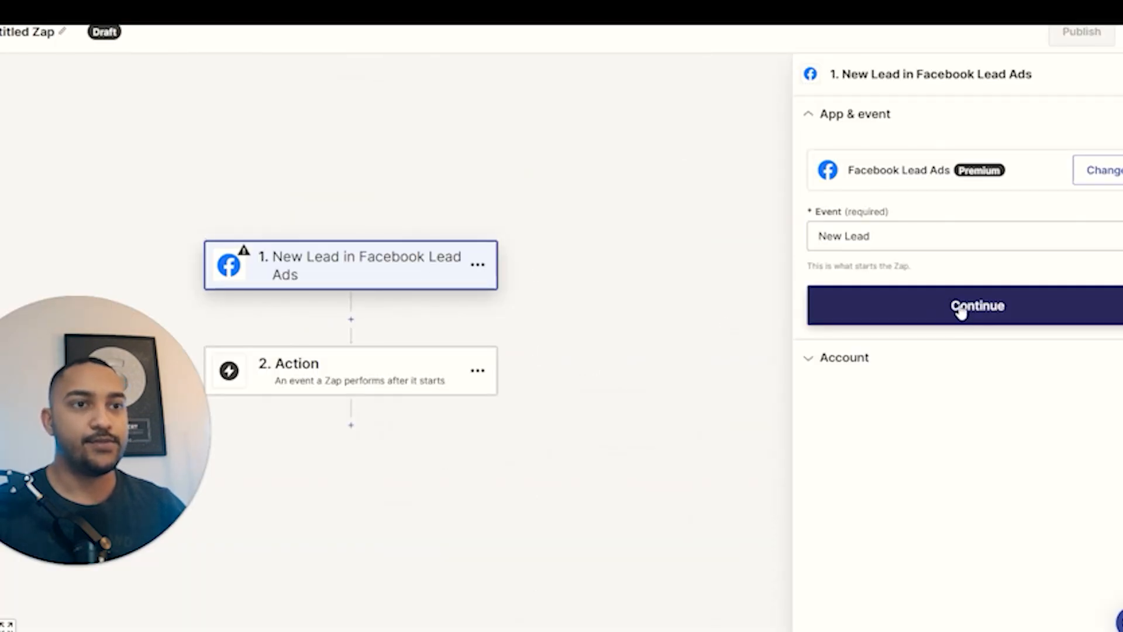
click(960, 309)
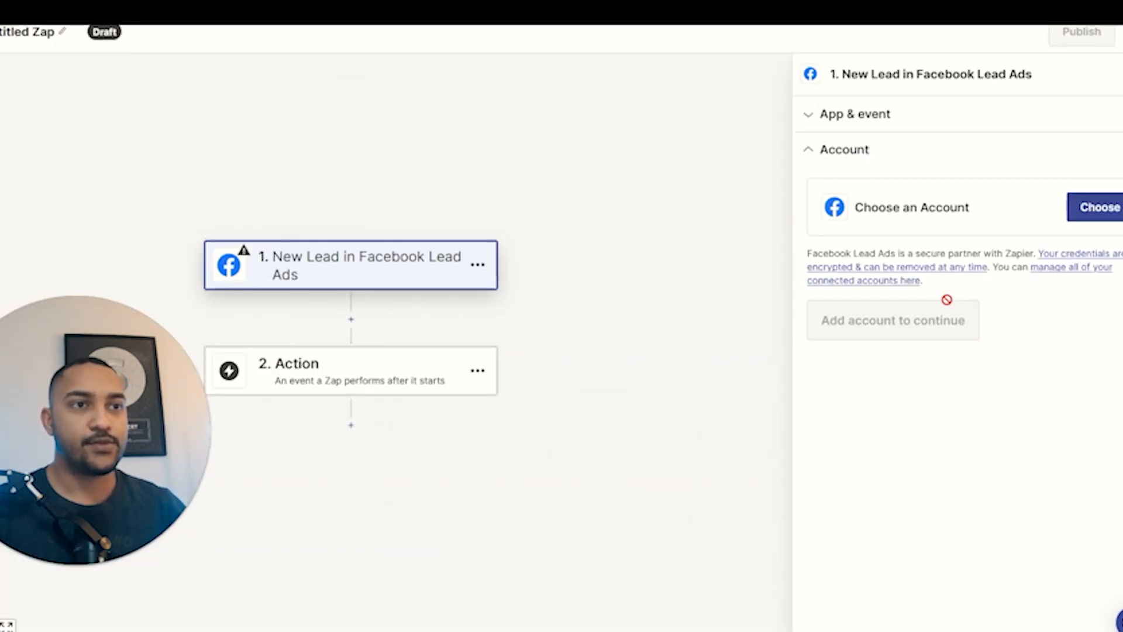
Connect the Facebook account and select the Aquila Solutions page and 'formulaire salon beauté #1' form.
click(1108, 211)
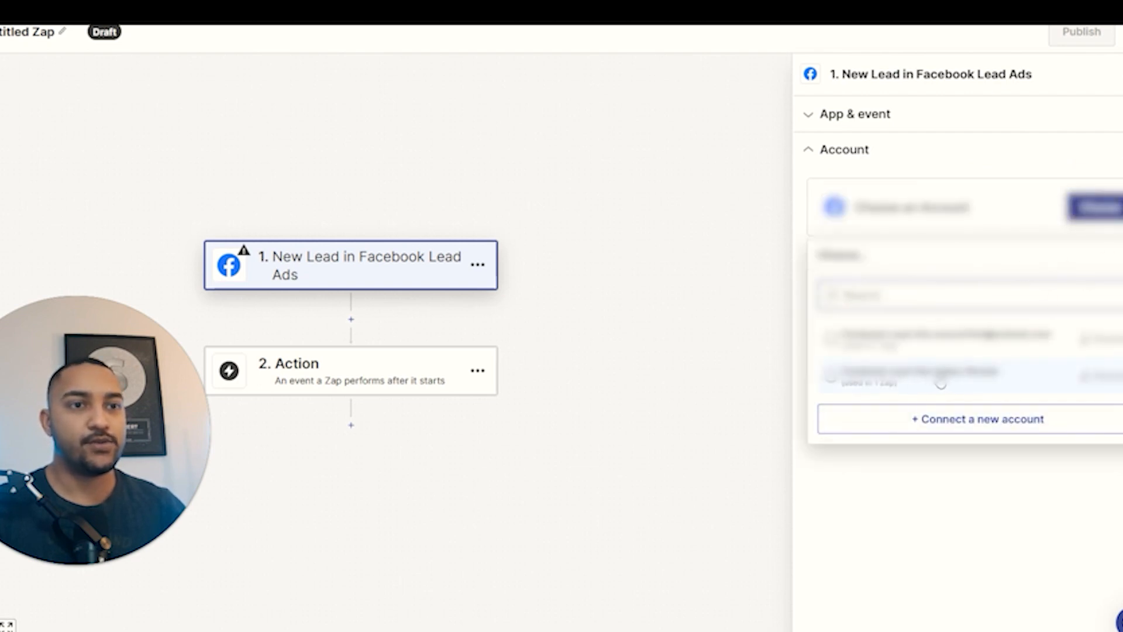
click(941, 383)
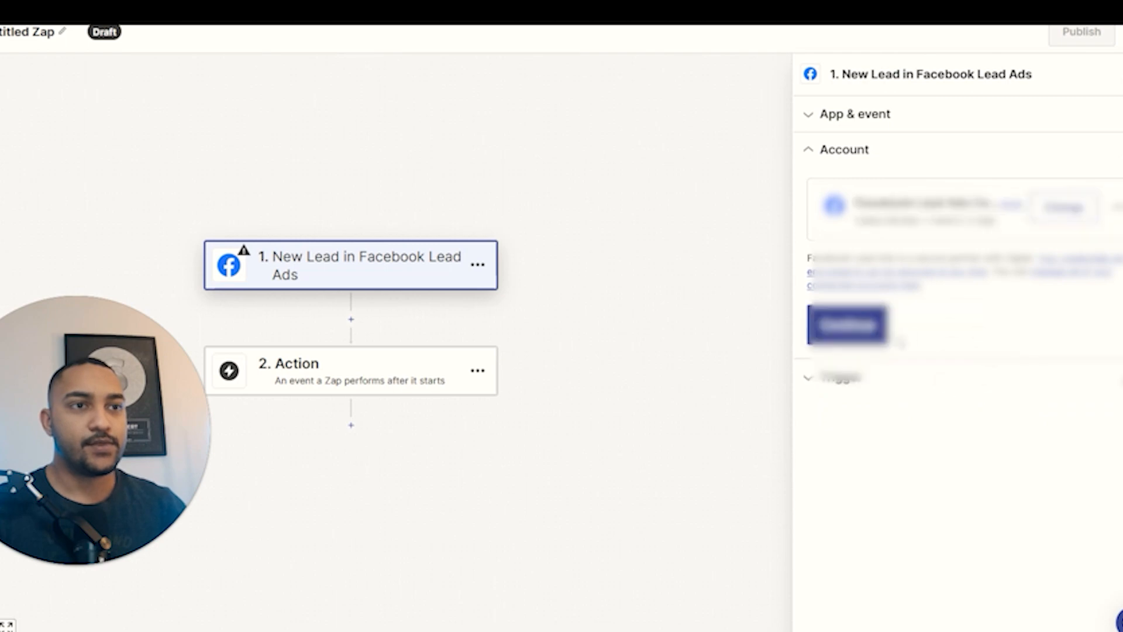
click(1064, 206)
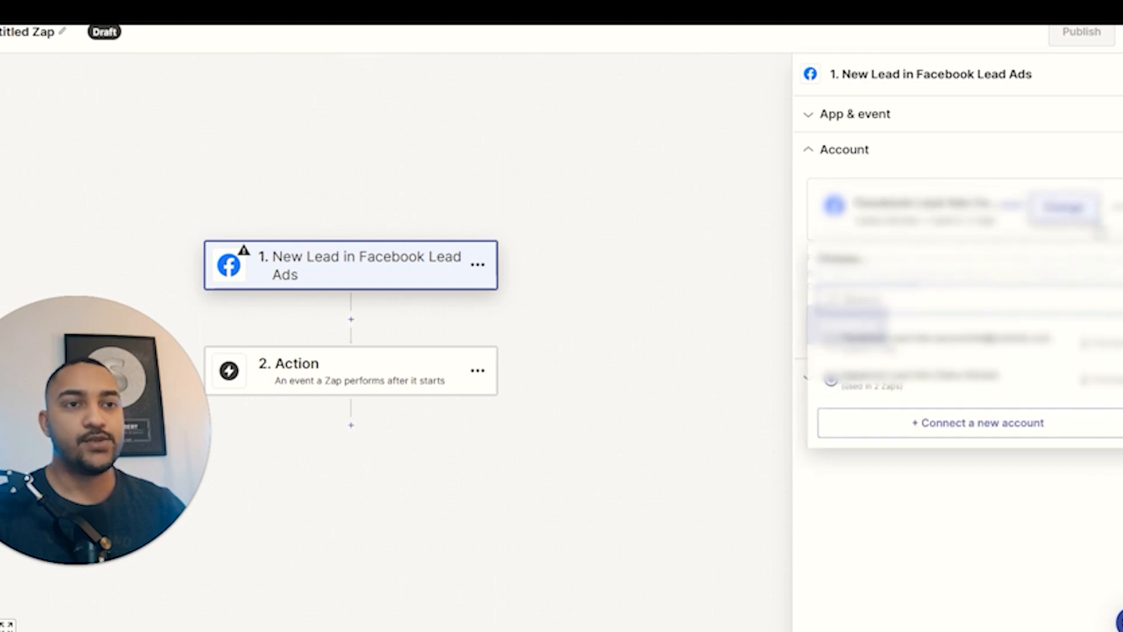
click(997, 465)
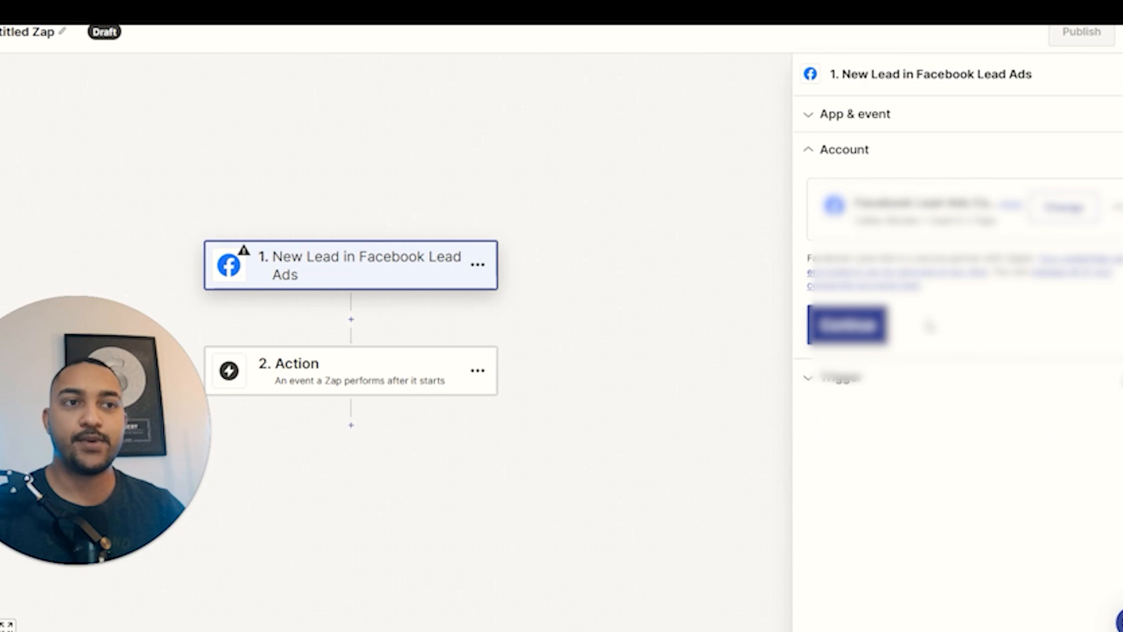
click(874, 338)
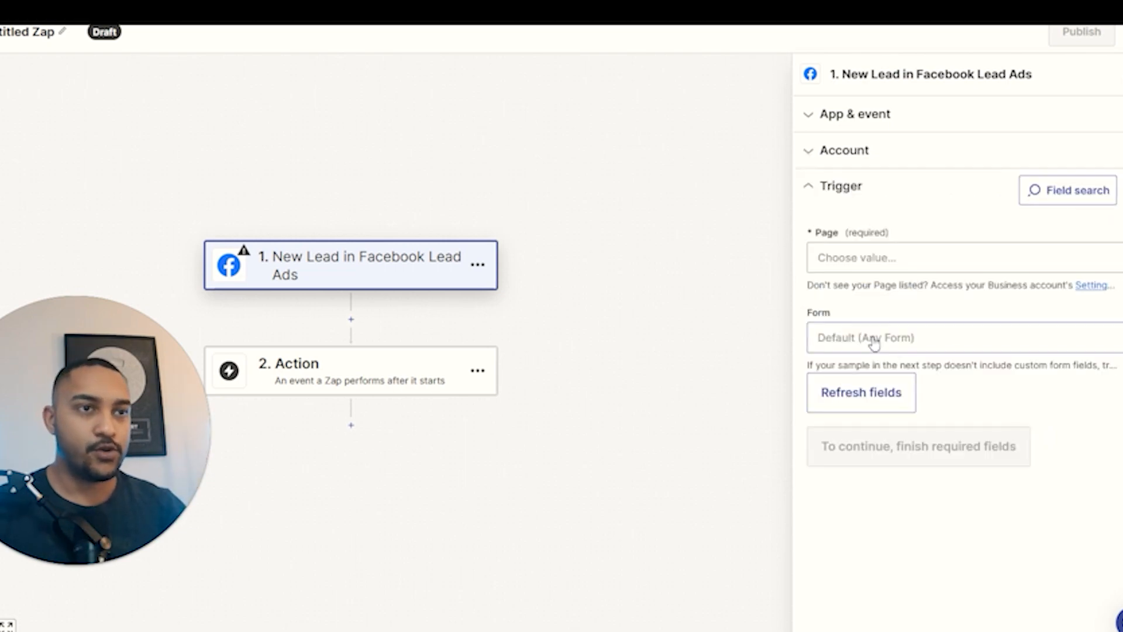
click(867, 266)
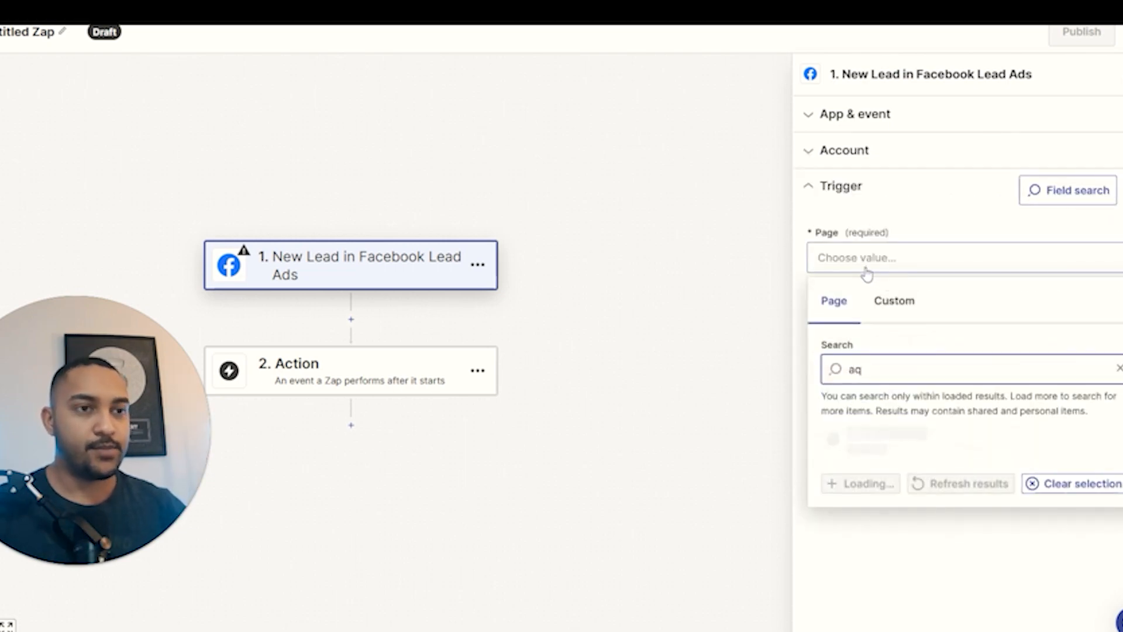
click(901, 482)
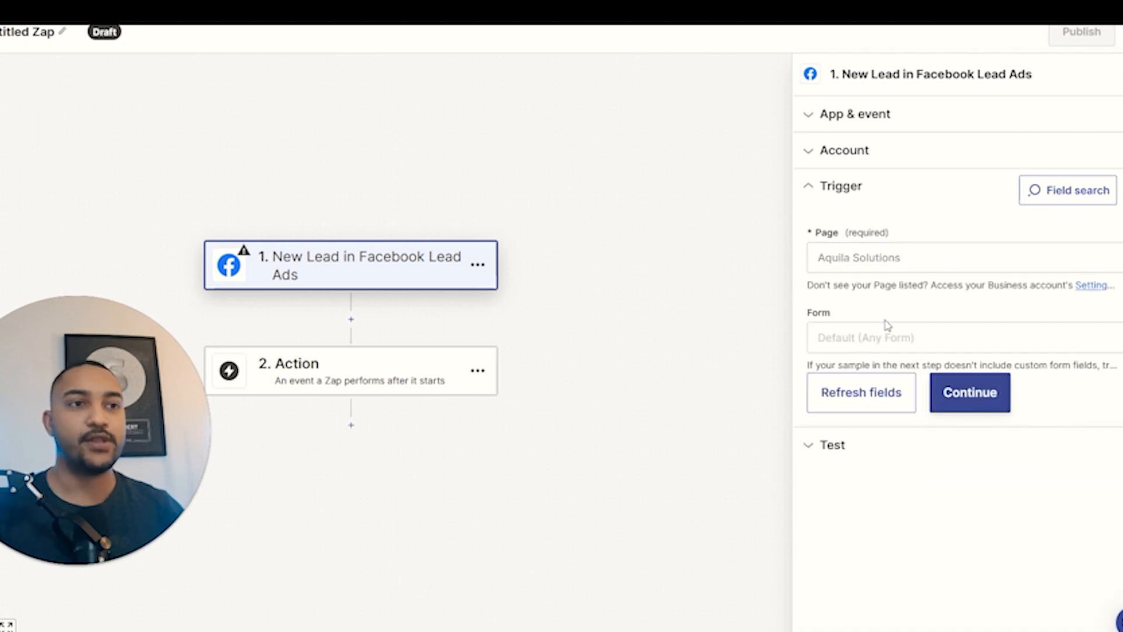
click(897, 346)
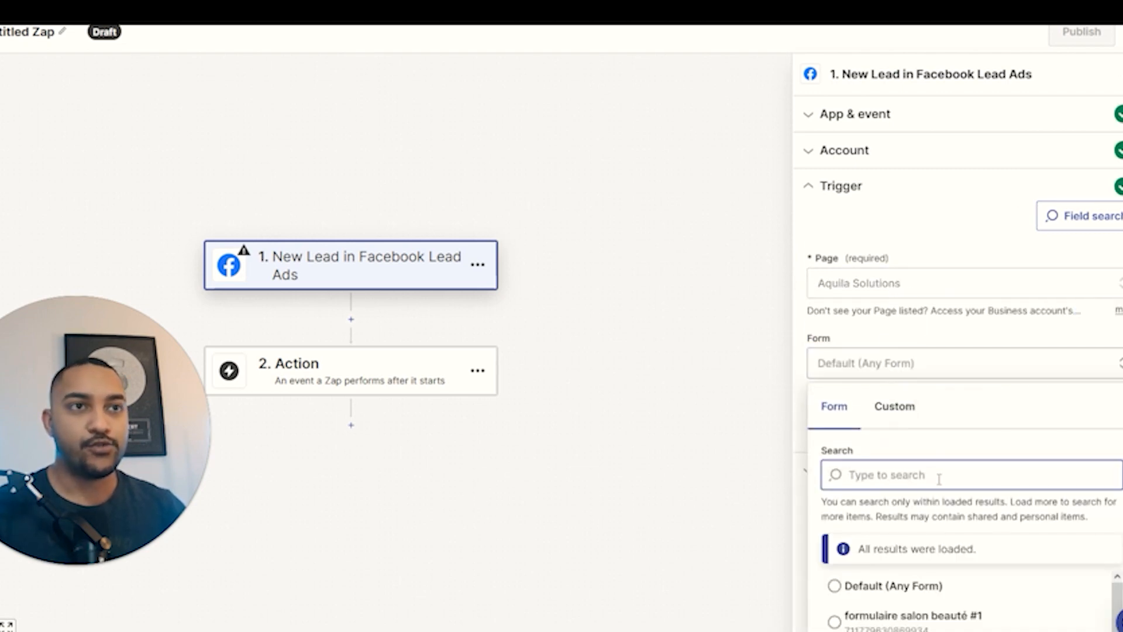
scroll(925, 527, down, 2)
click(945, 543)
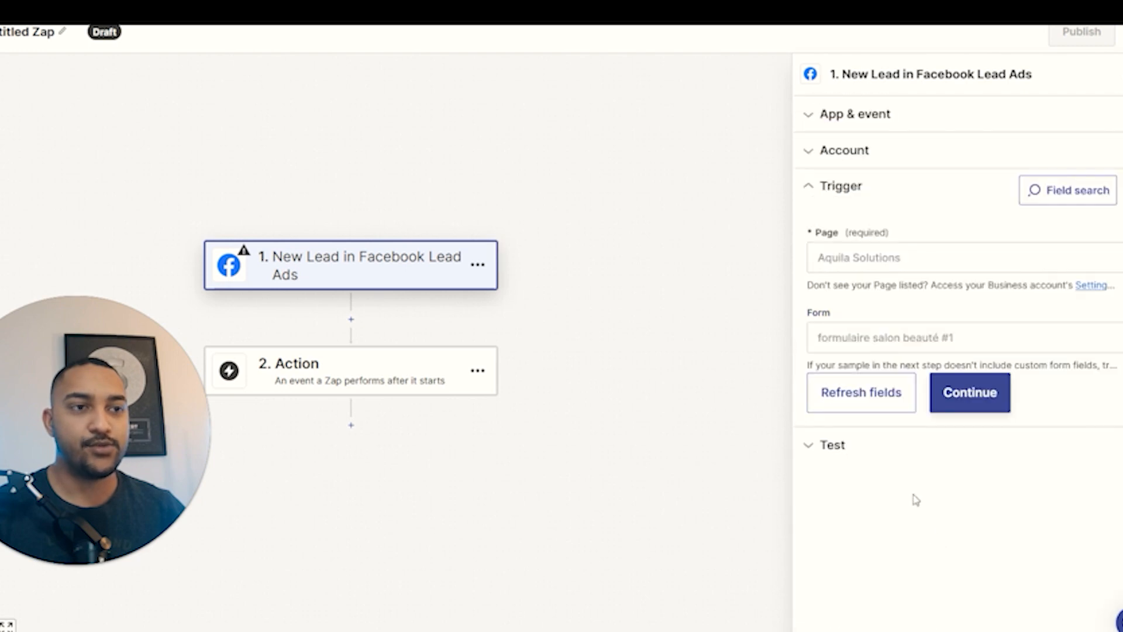
click(1002, 397)
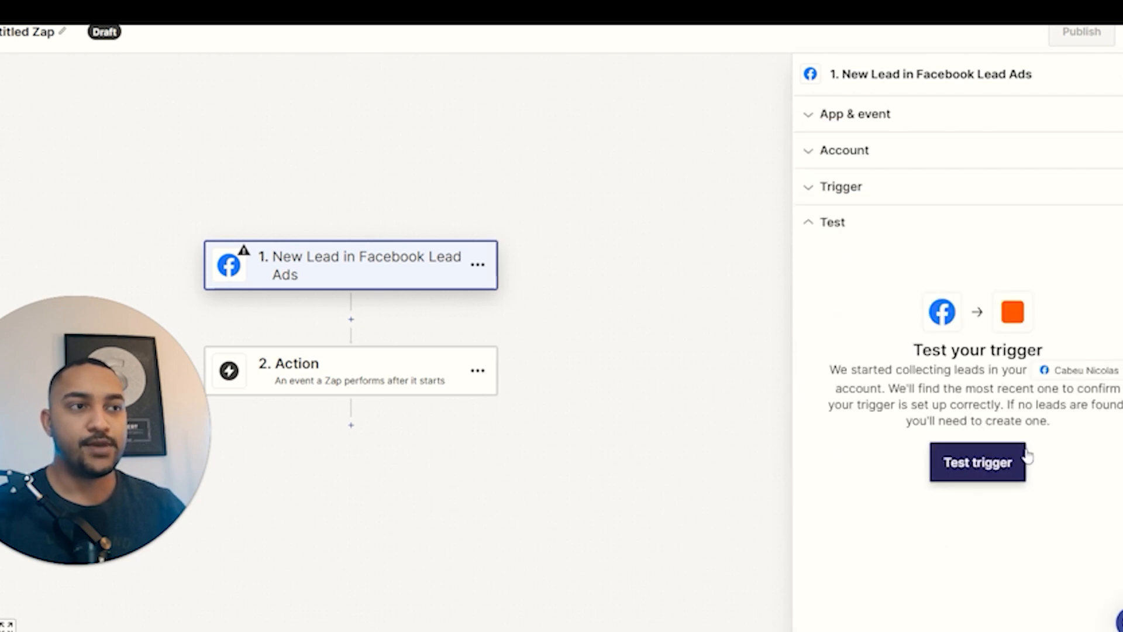
Test the trigger and continue with the sample record Lead A.
click(972, 469)
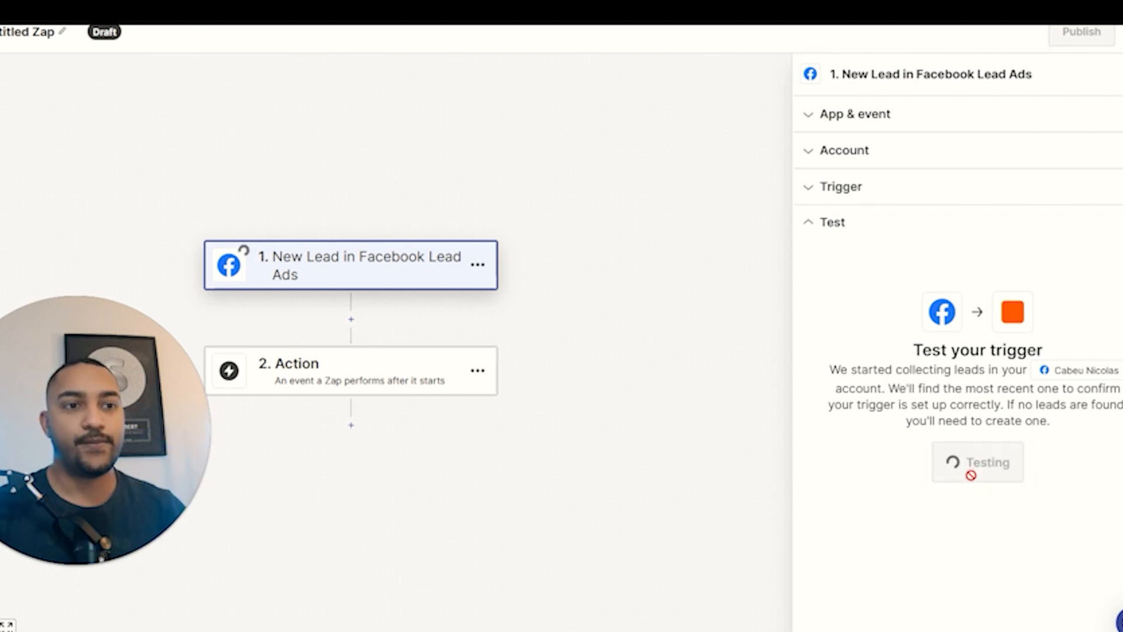
scroll(1043, 389, down, 3)
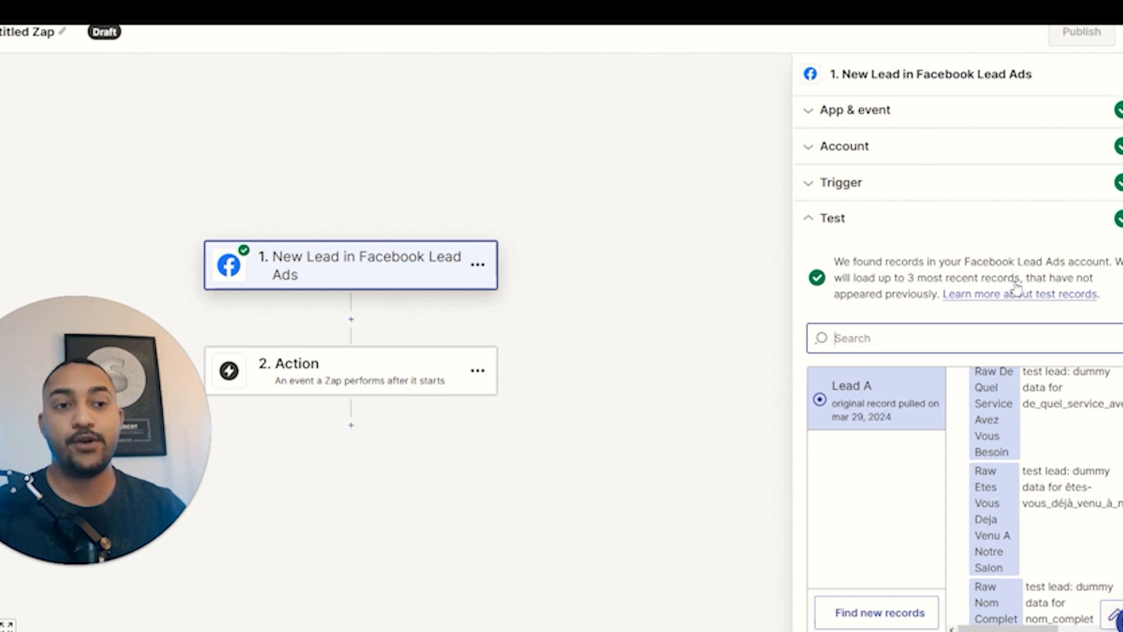
scroll(1036, 295, down, 2)
scroll(1069, 463, down, 6)
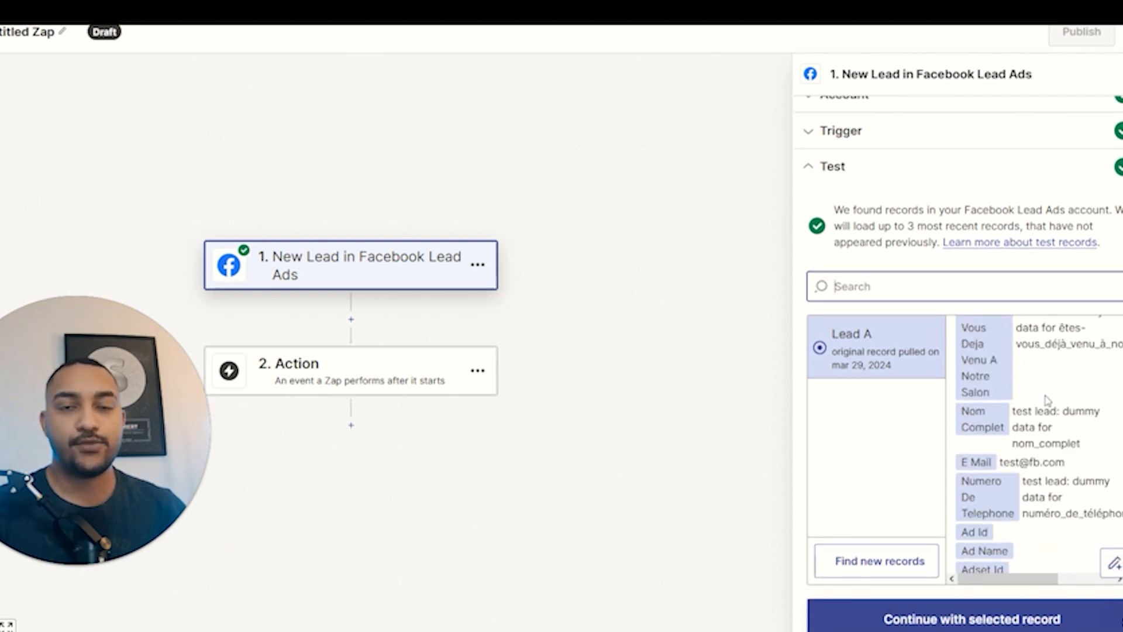
click(916, 621)
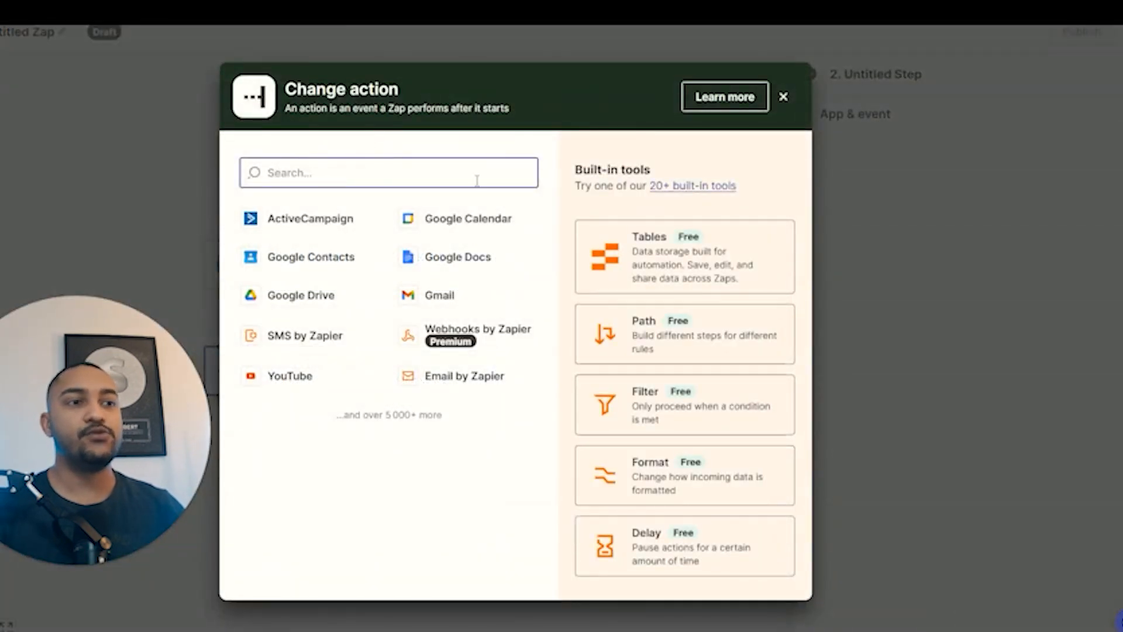
Make step 2 a Google Sheets Create Spreadsheet Row action and begin choosing the account.
text(goog)
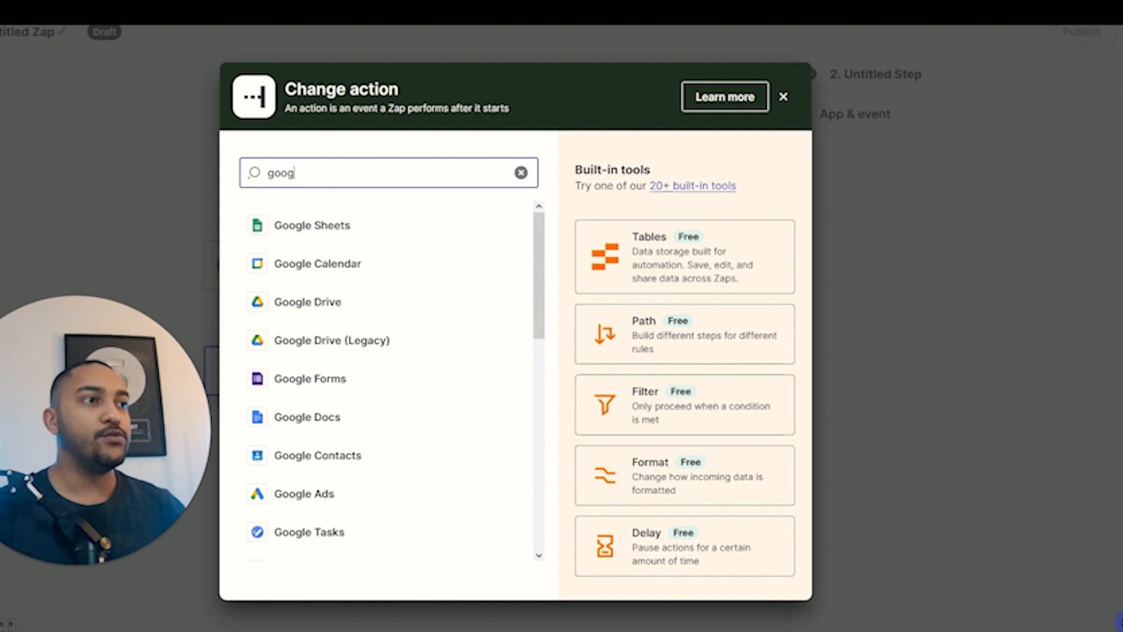
click(370, 231)
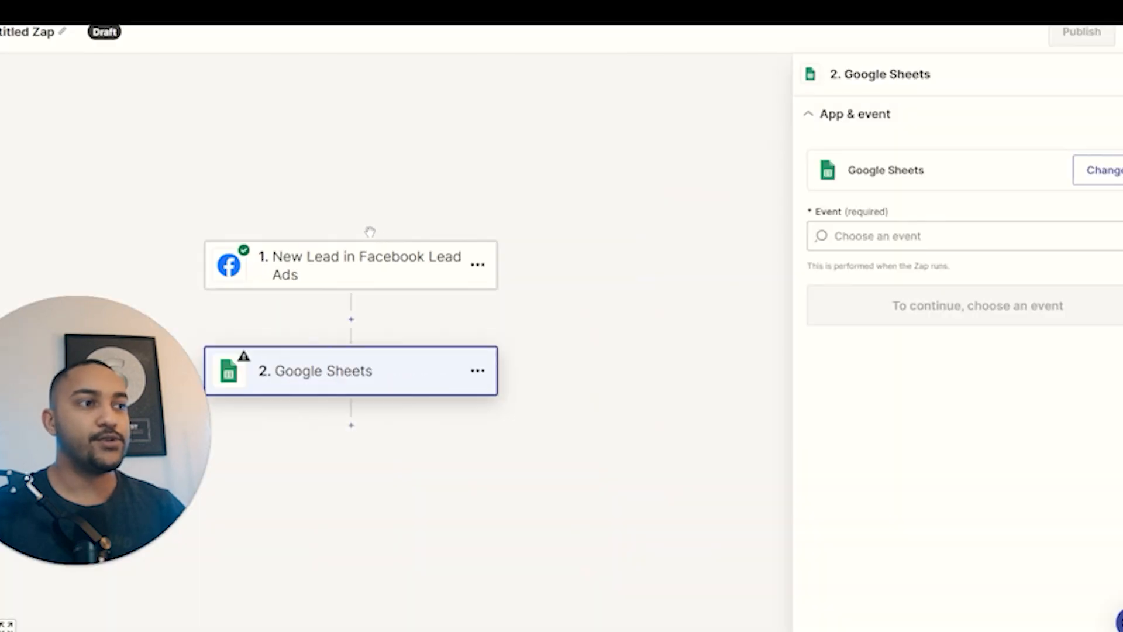
click(872, 235)
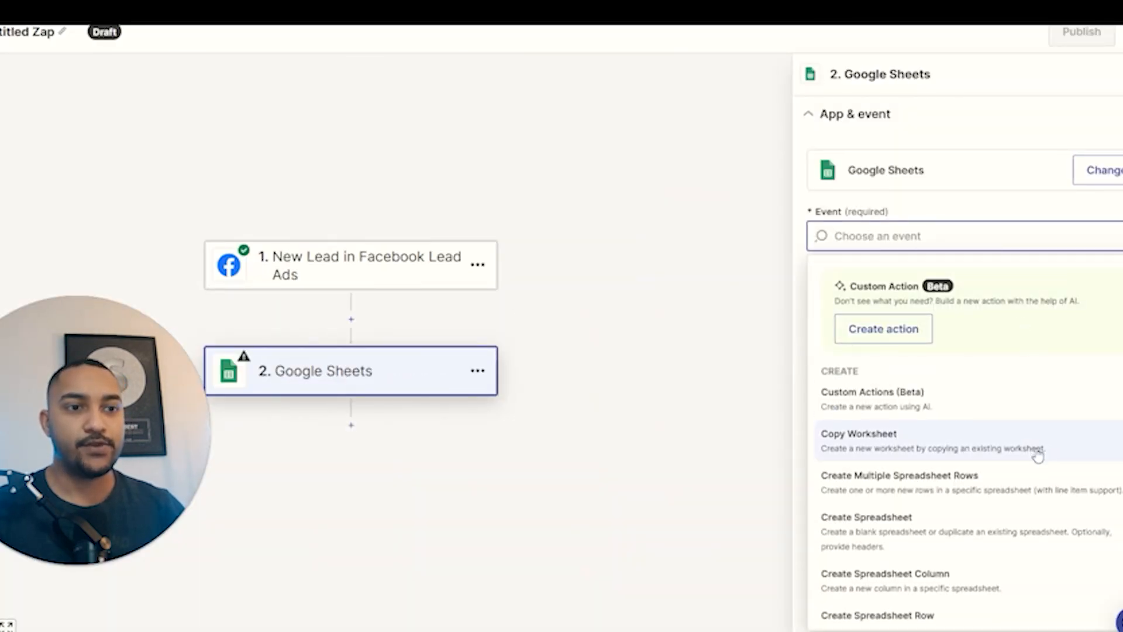
scroll(1041, 448, down, 2)
click(887, 548)
click(922, 308)
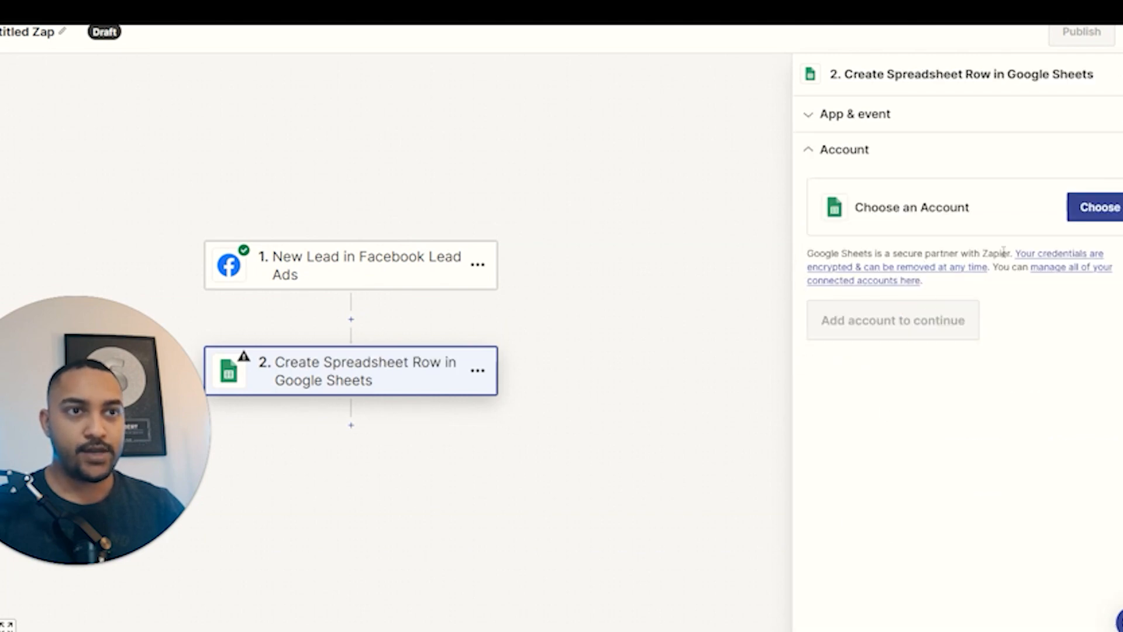
click(1094, 209)
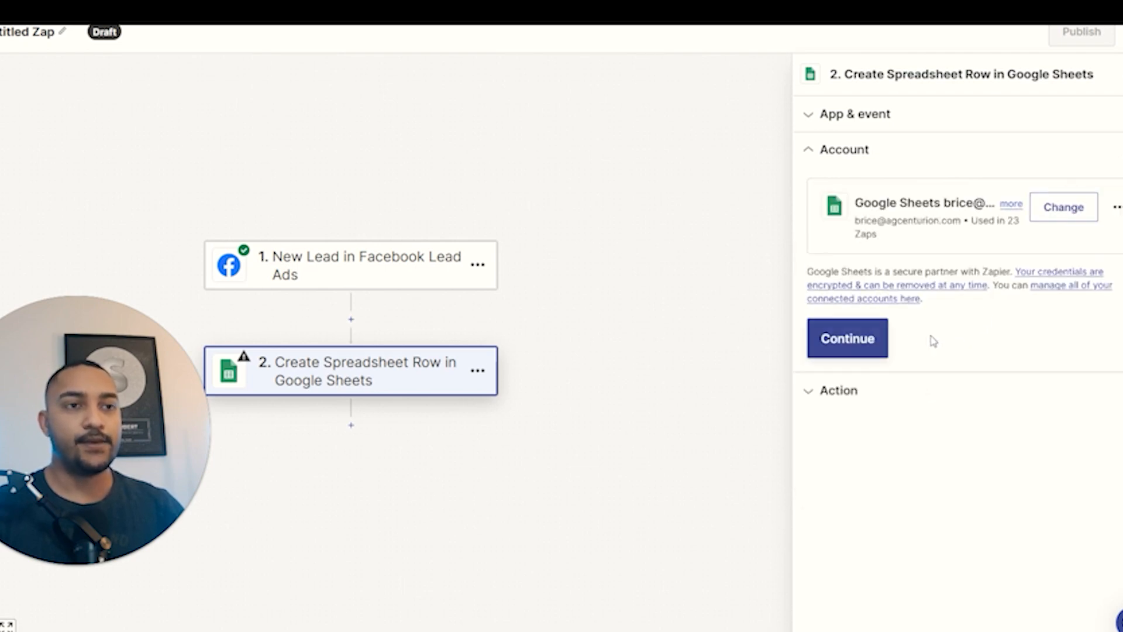
Target My Google Drive, spreadsheet 'client 1 - avatar et rapport', worksheet Prospect.
click(857, 342)
click(883, 268)
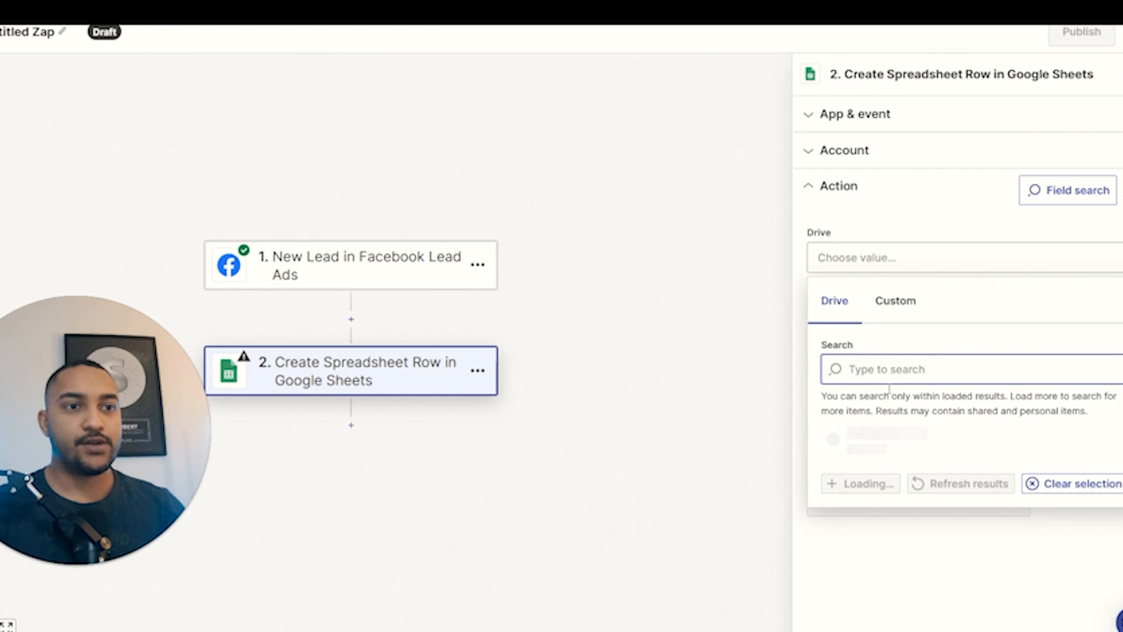
click(886, 503)
click(878, 345)
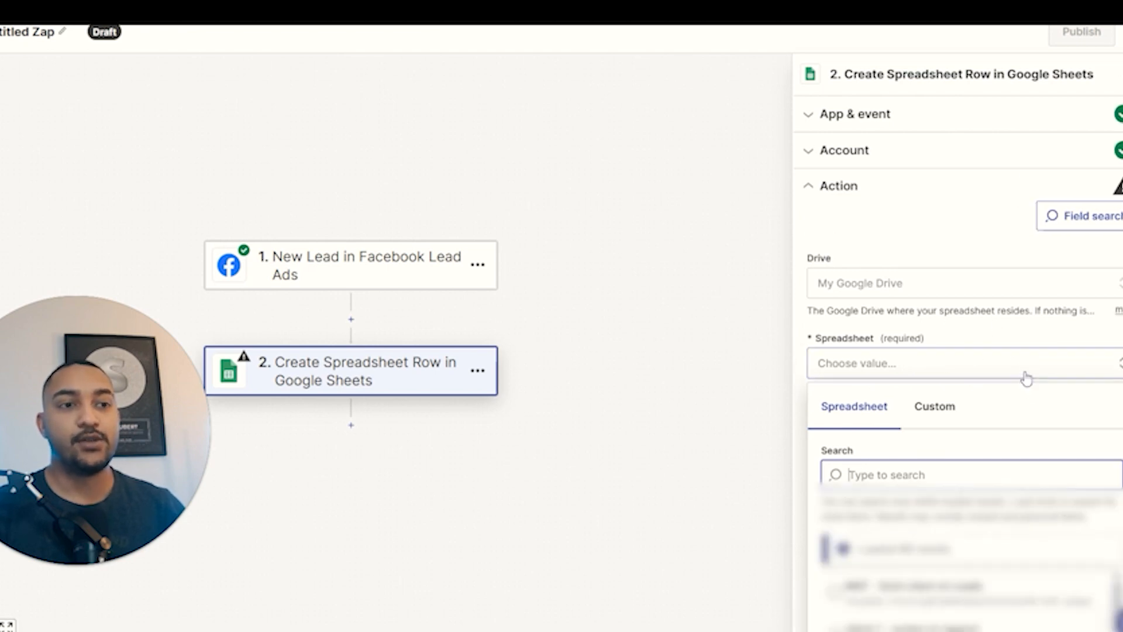
scroll(1027, 379, down, 1)
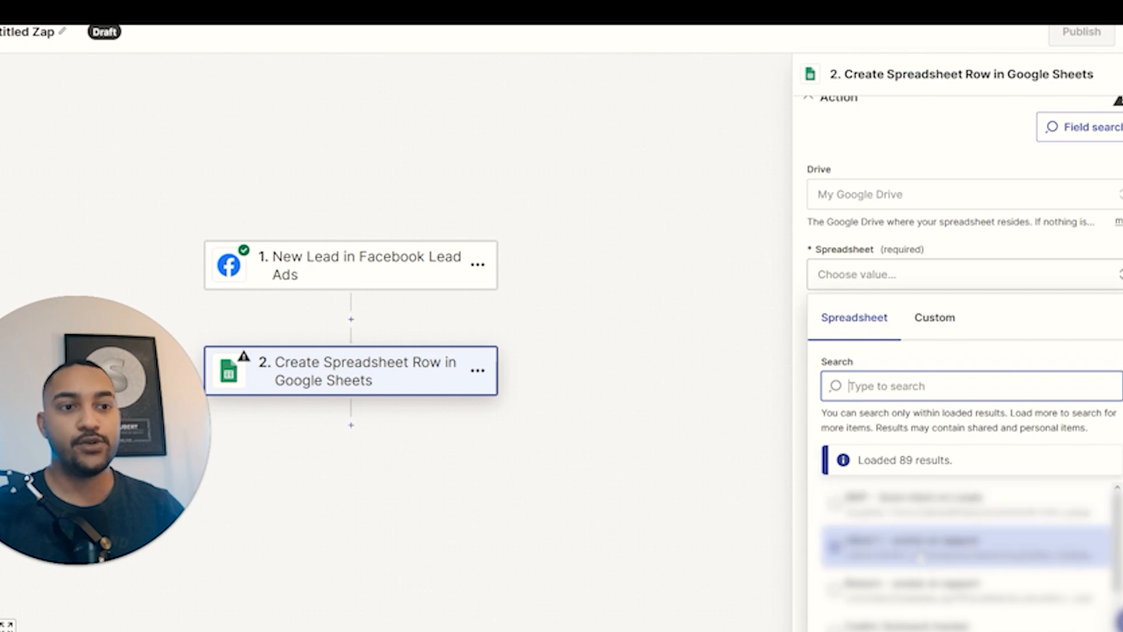
click(946, 547)
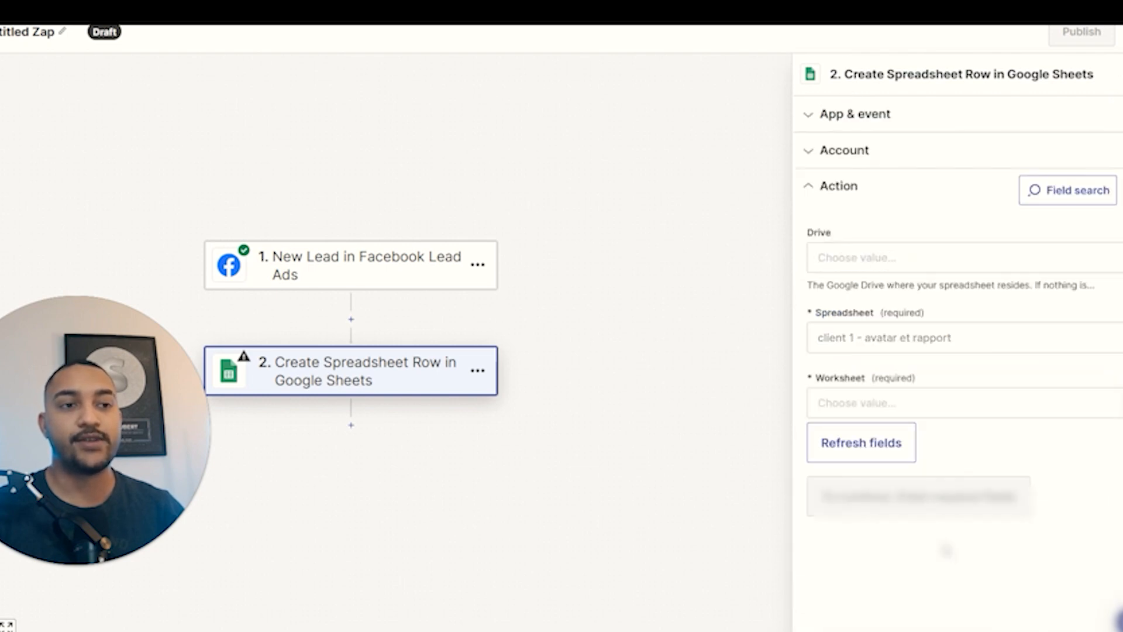
click(946, 427)
click(878, 541)
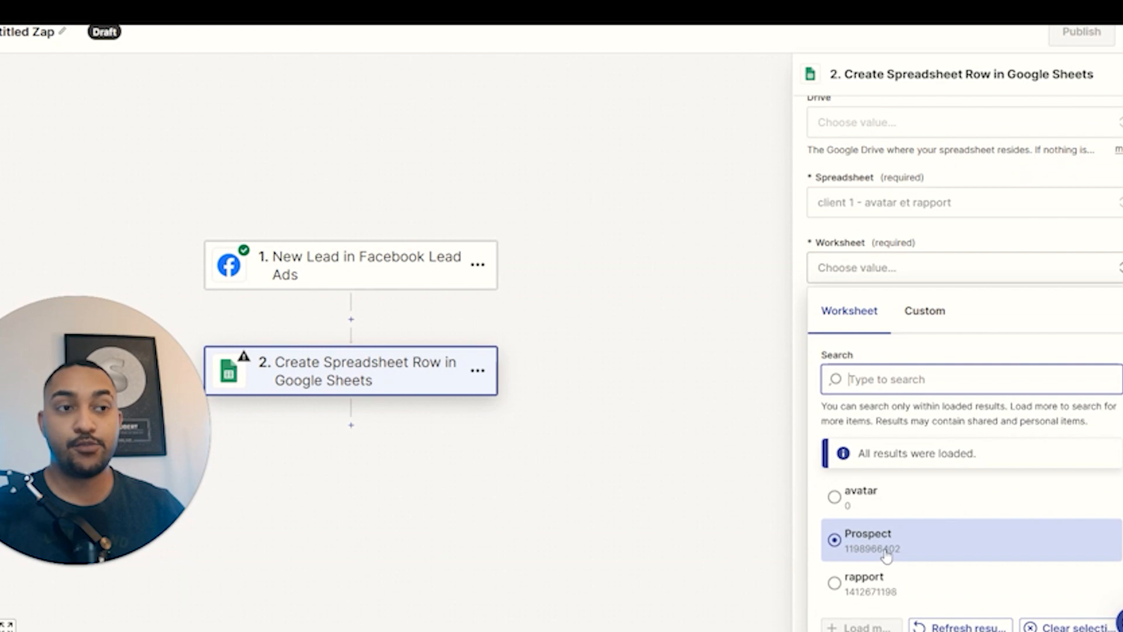
scroll(905, 484, down, 5)
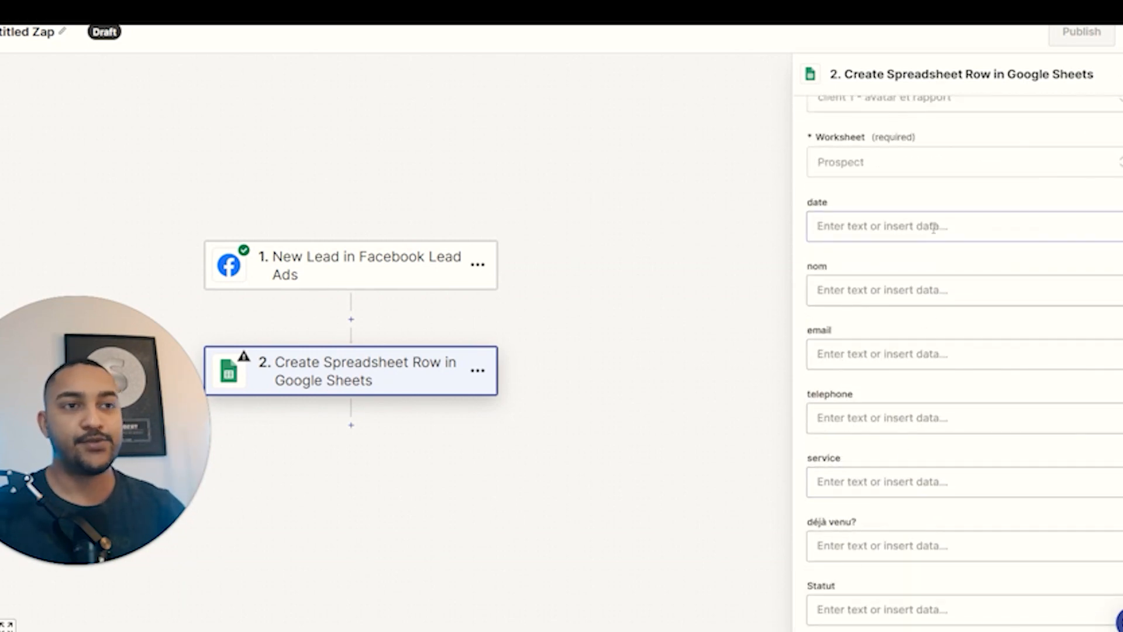
Map date to Created Time, nom to Raw Nom Complet and email to Raw E Mail.
click(904, 231)
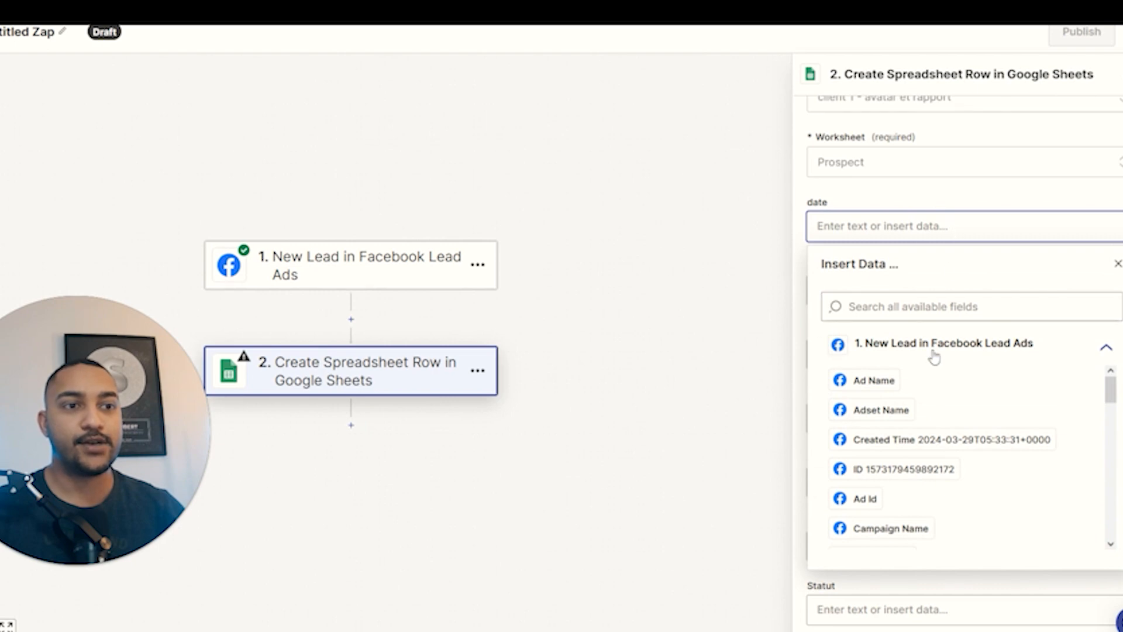
click(890, 445)
click(950, 195)
click(922, 299)
scroll(899, 521, down, 3)
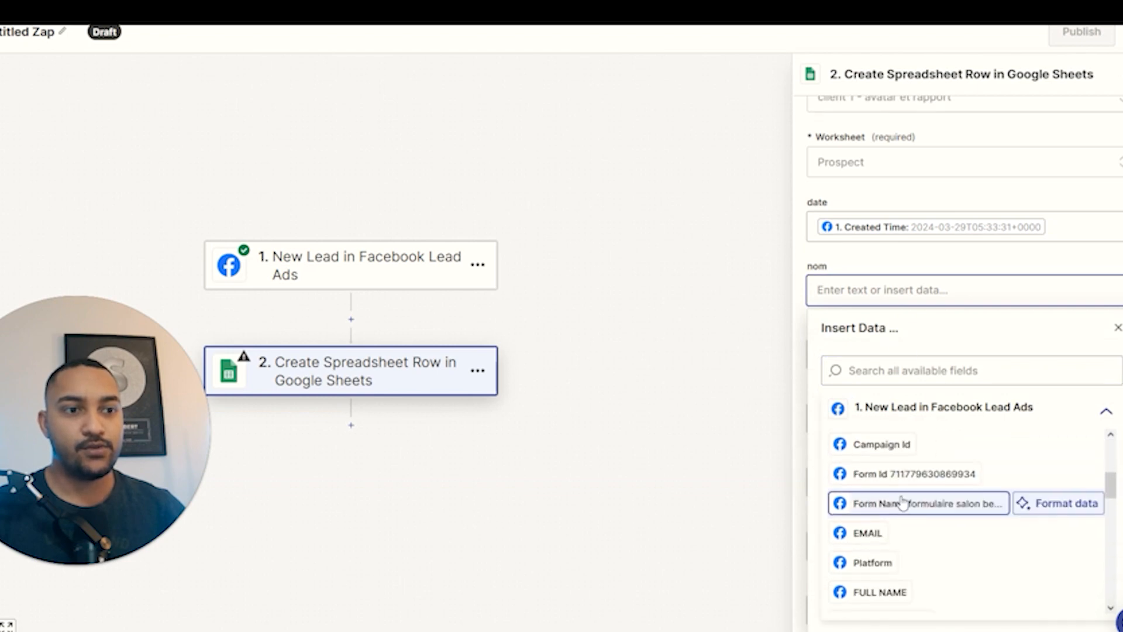
scroll(936, 471, down, 10)
scroll(939, 477, down, 5)
scroll(937, 483, up, 3)
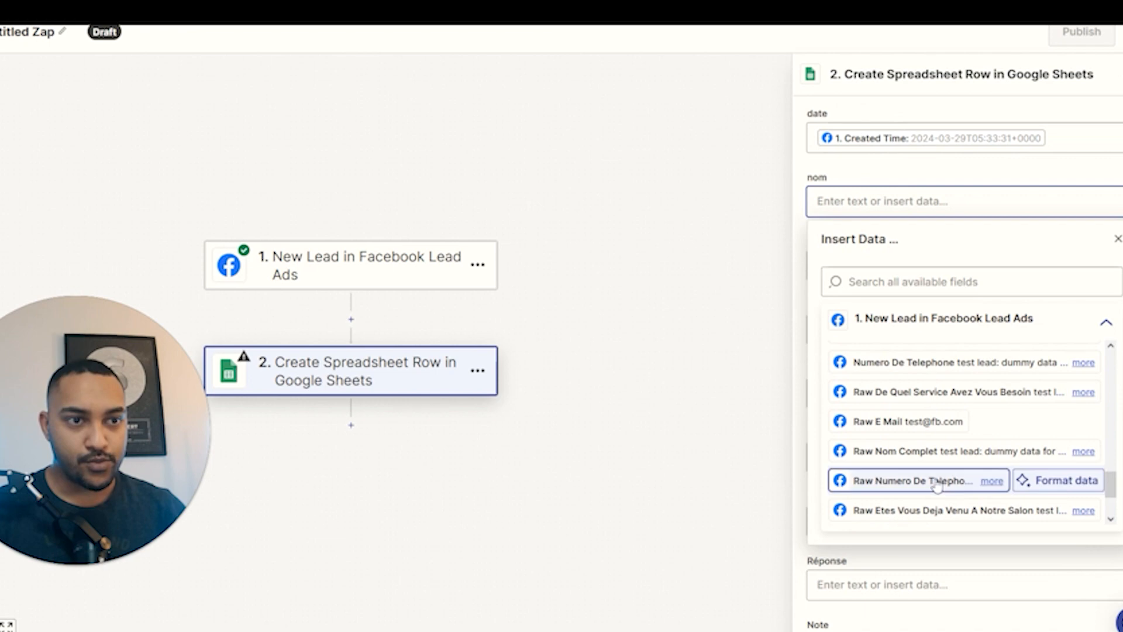
click(914, 463)
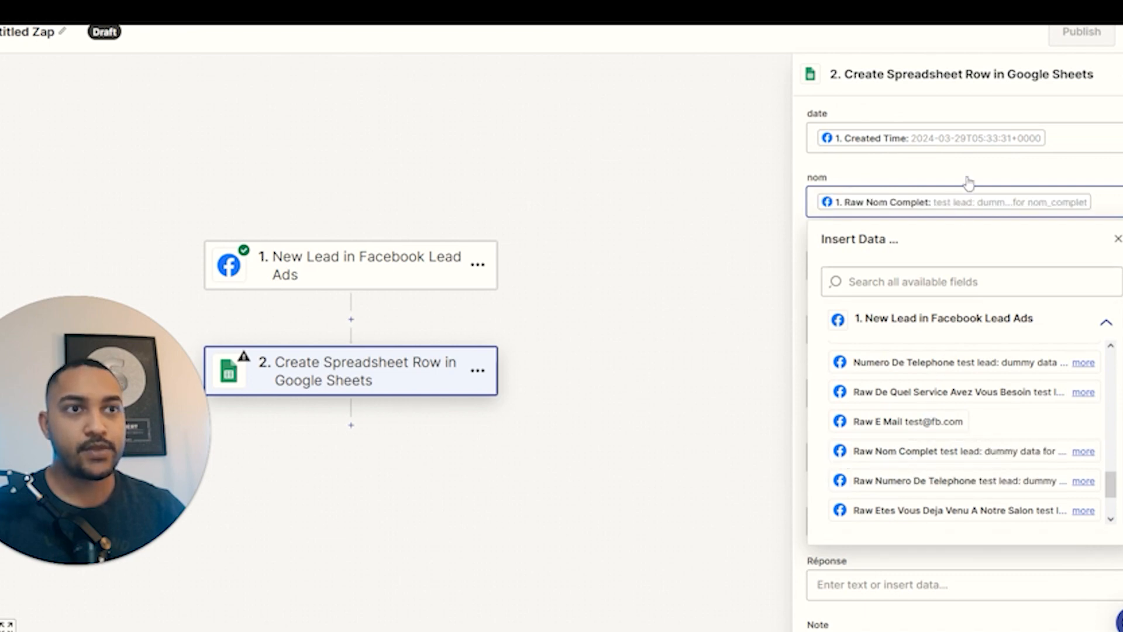
click(905, 270)
scroll(913, 451, down, 6)
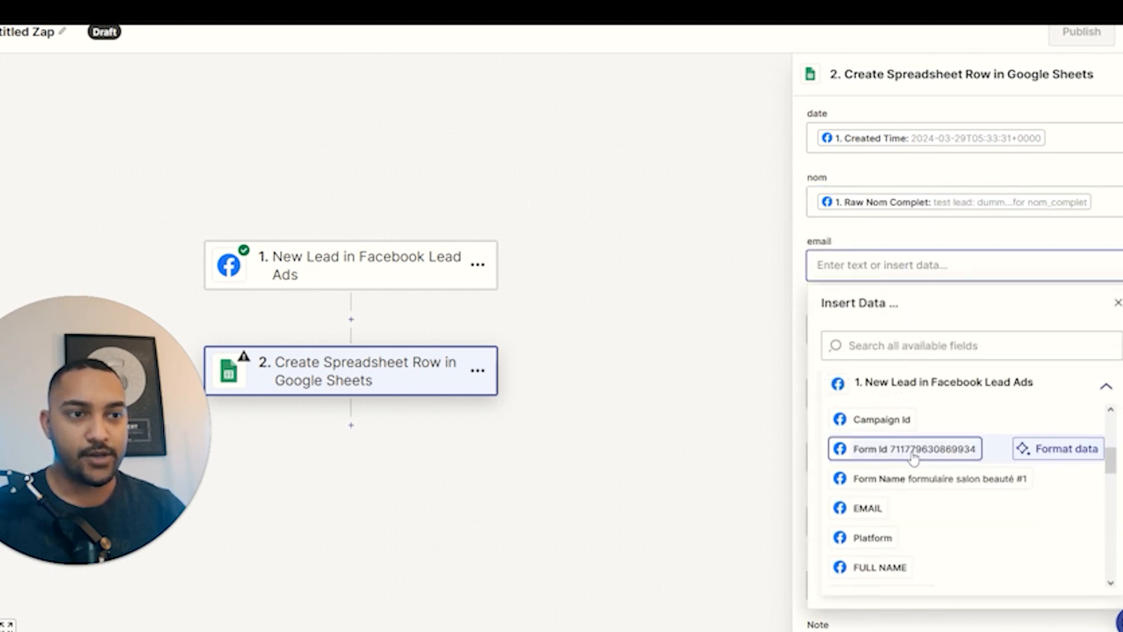
scroll(906, 451, down, 5)
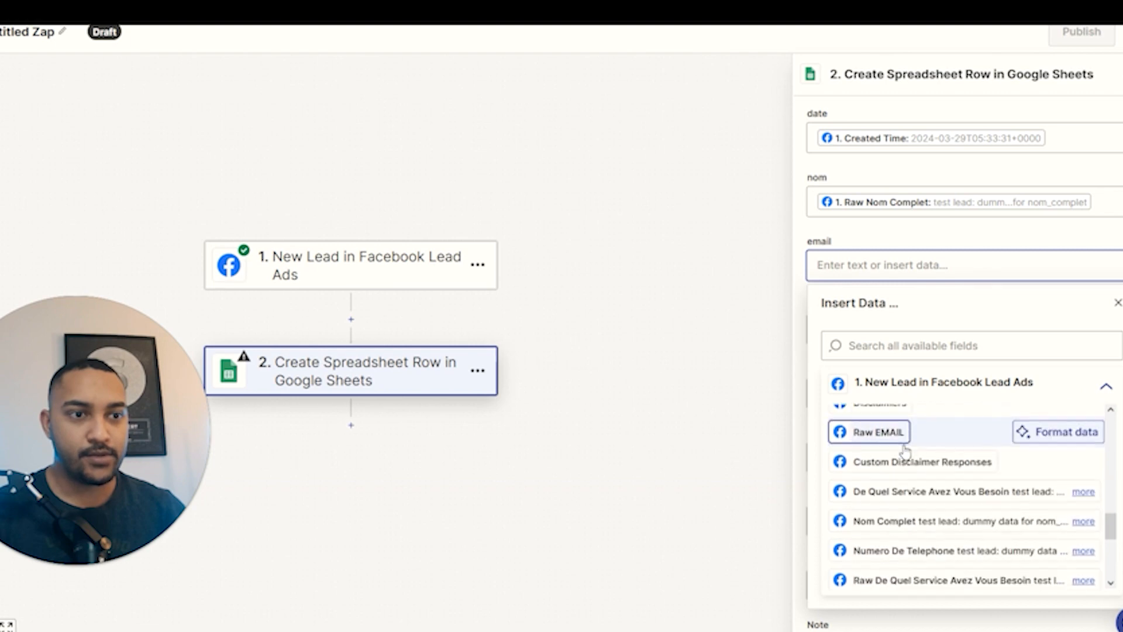
scroll(904, 449, up, 2)
click(906, 449)
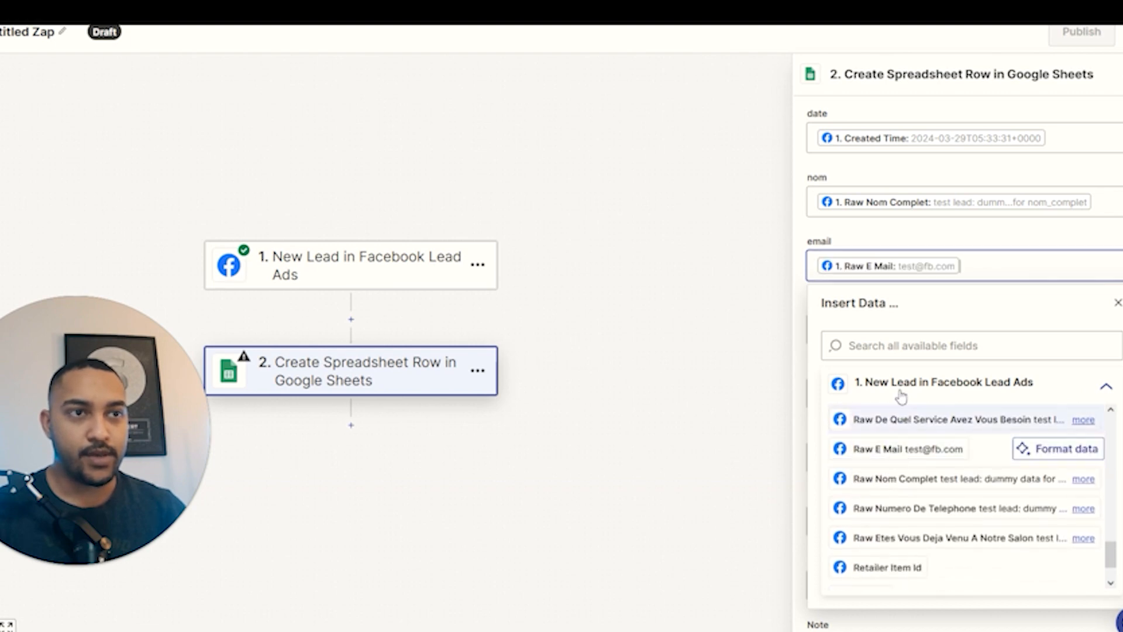
click(942, 245)
Map telephone, service and déjà venu? to Numero De Telephone, De Quel Service Avez Vous Besoin and Etes Vous Deja Venu A Notre Salon.
click(912, 342)
scroll(937, 444, down, 10)
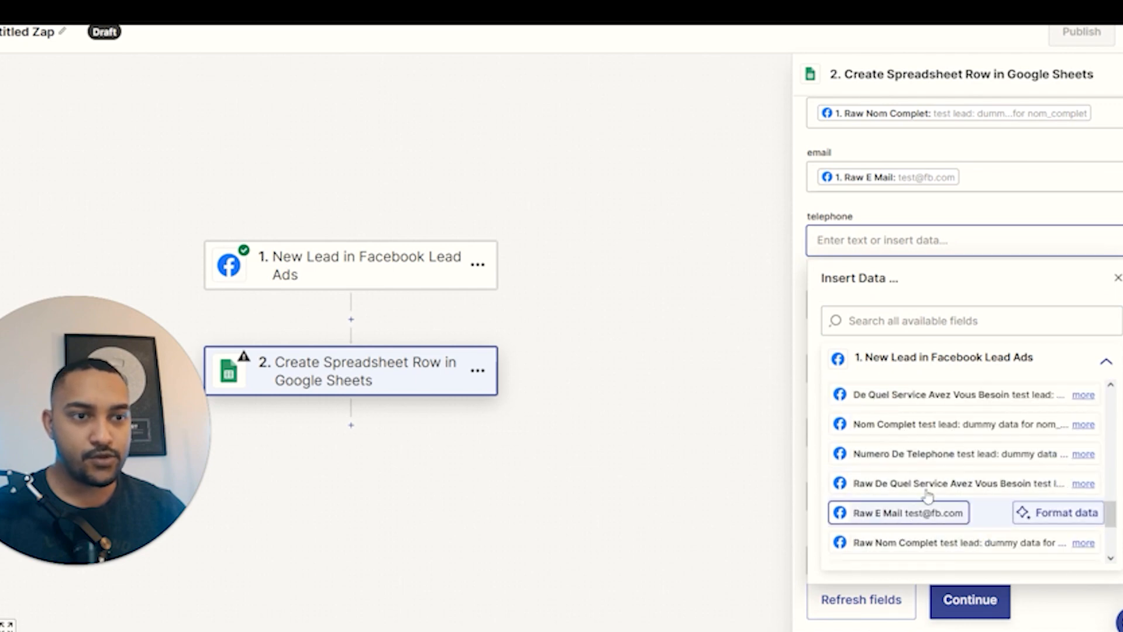
click(917, 459)
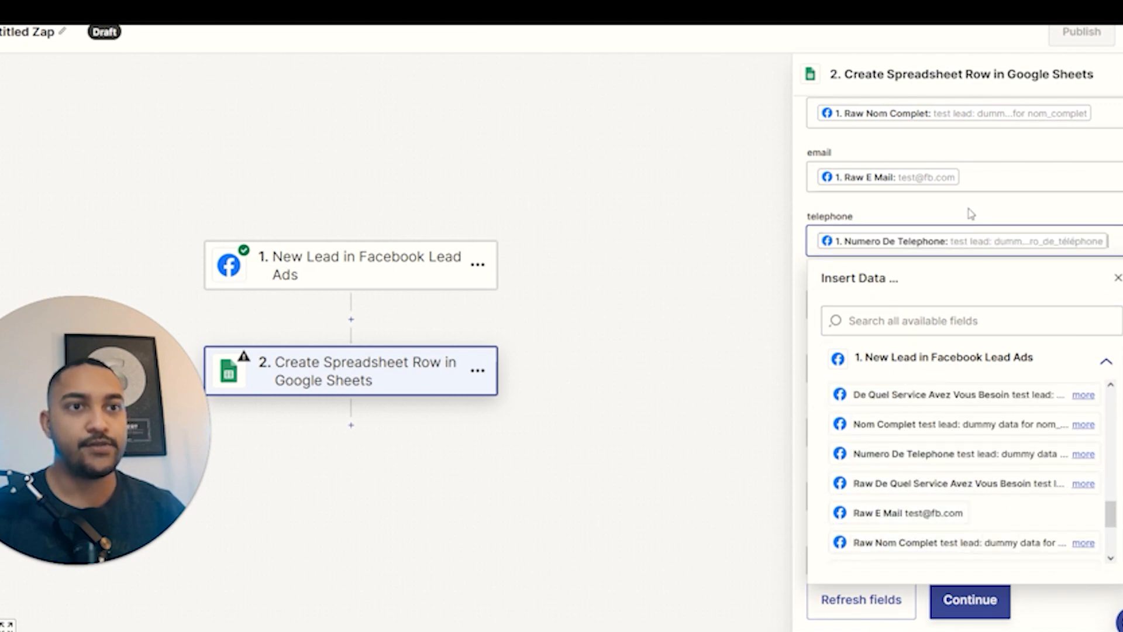
click(874, 296)
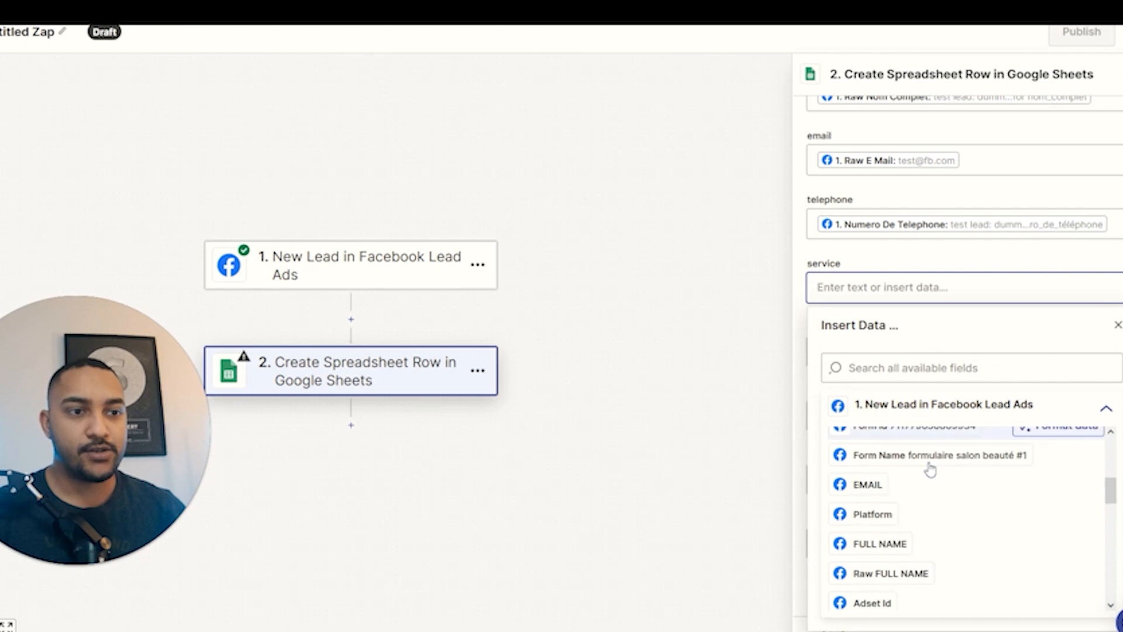
scroll(942, 477, down, 5)
scroll(948, 485, down, 3)
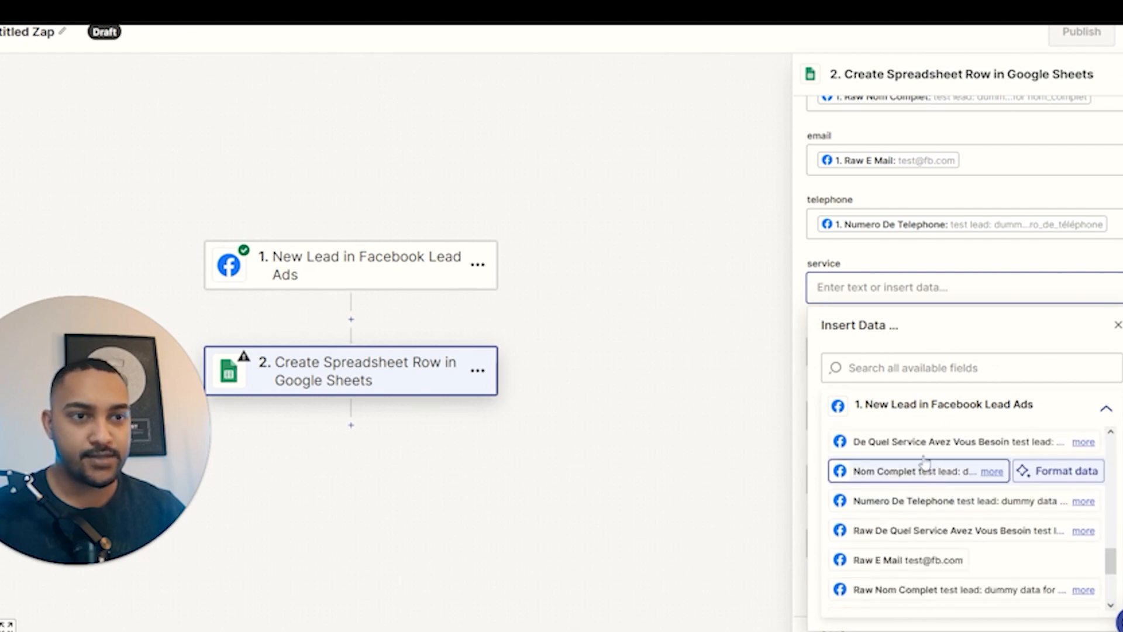
click(936, 441)
scroll(914, 344, down, 1)
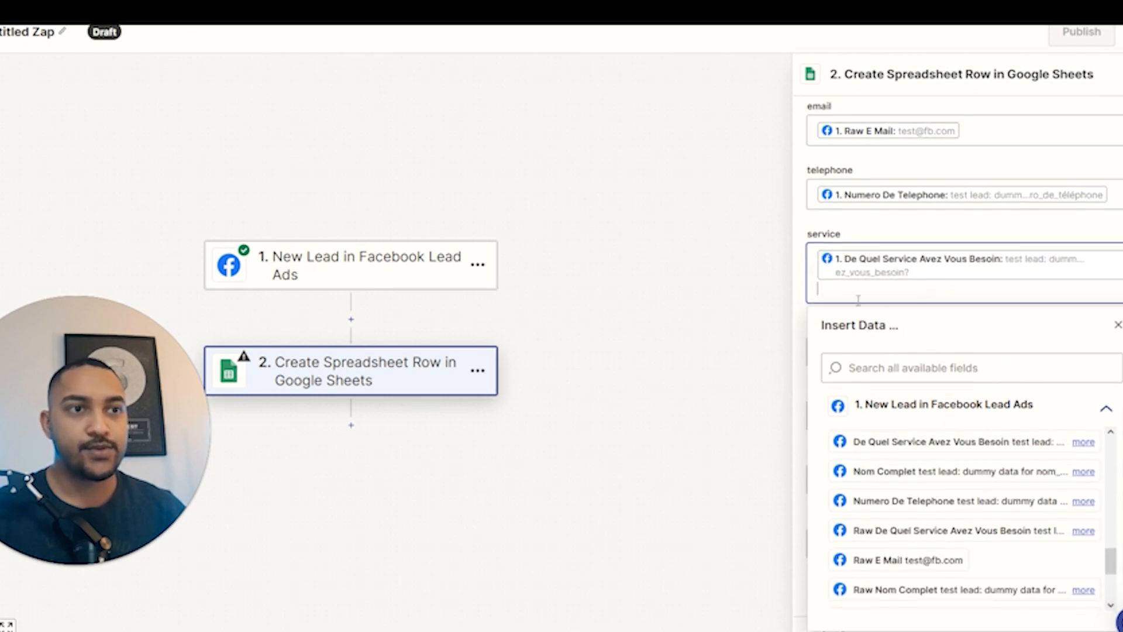
click(801, 290)
click(884, 404)
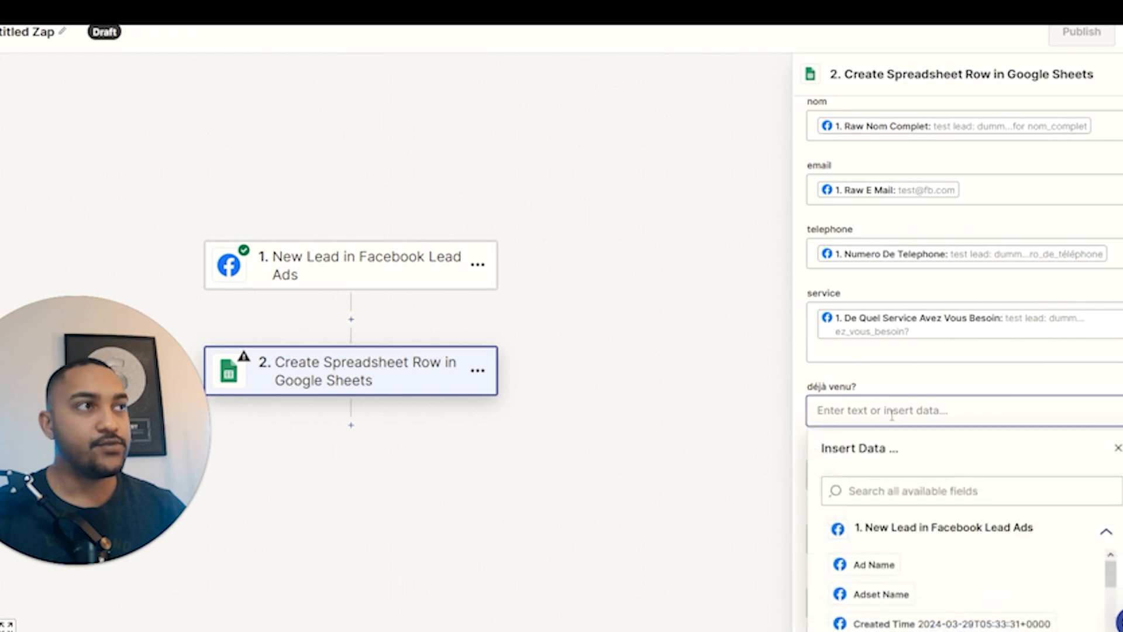
scroll(933, 477, down, 5)
scroll(935, 506, down, 10)
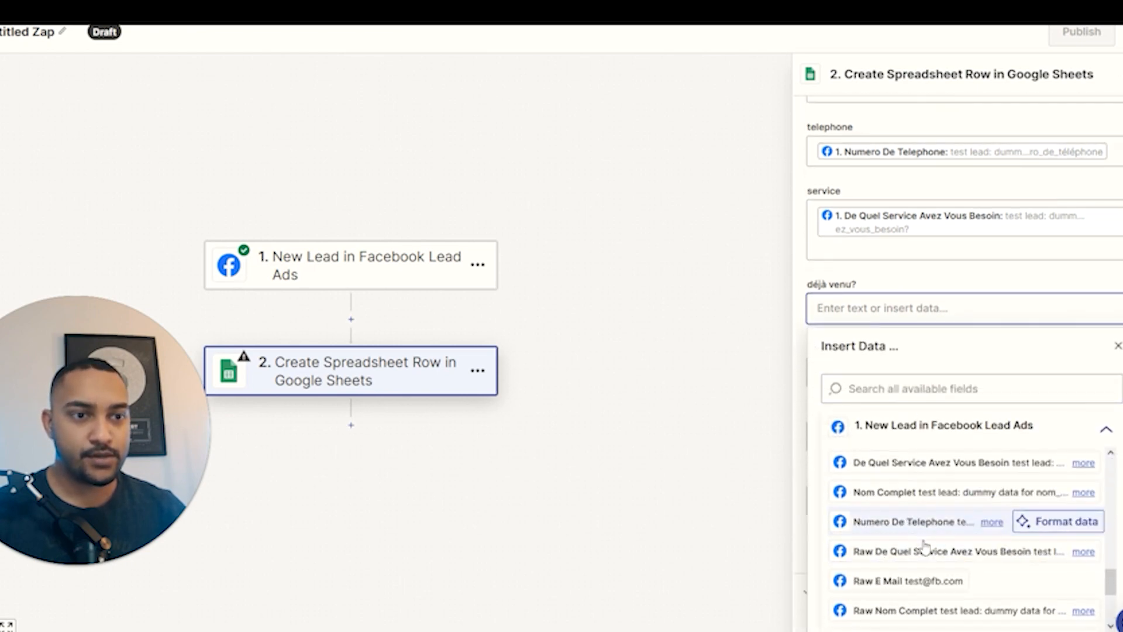
scroll(907, 556, up, 3)
scroll(913, 564, down, 6)
scroll(914, 570, down, 2)
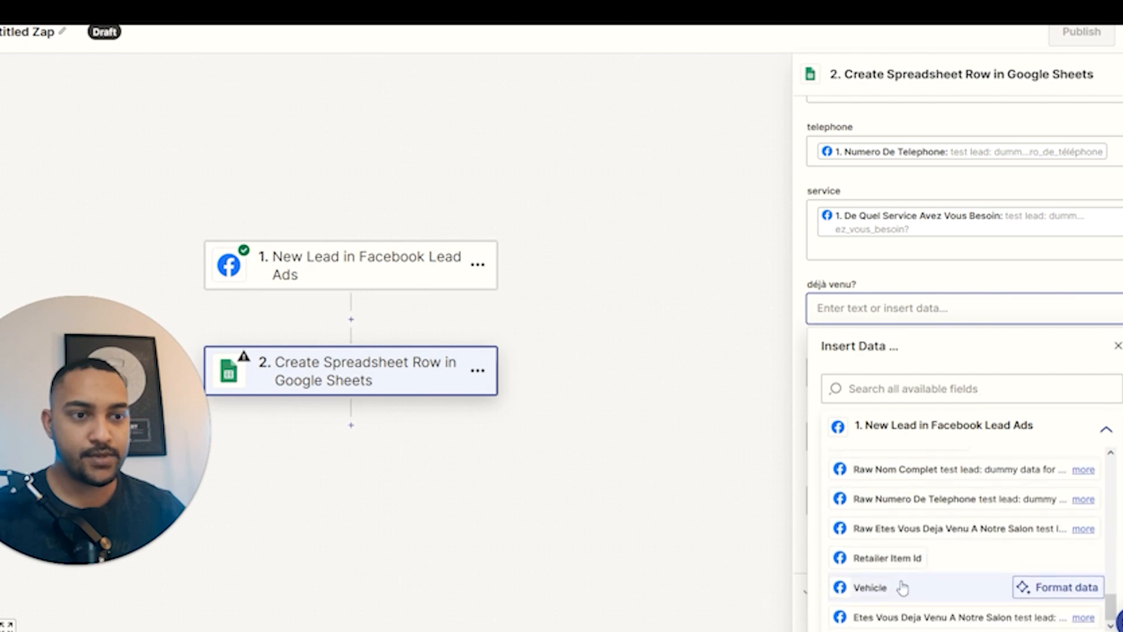
click(900, 619)
click(1002, 275)
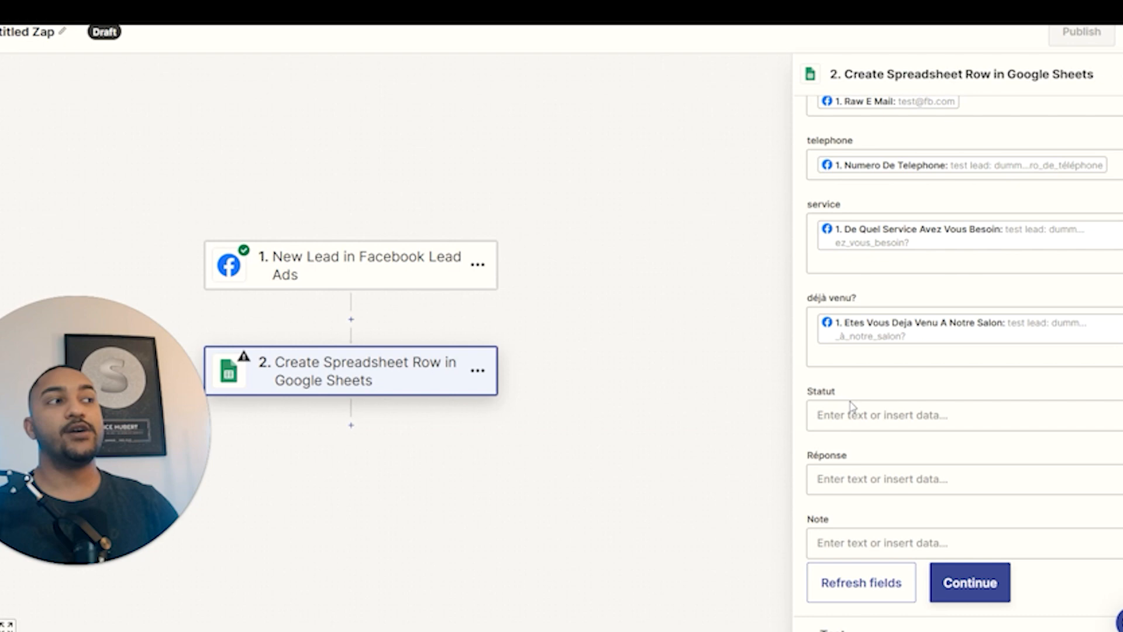
Confirm the Google Sheets column mapping and continue to the Test section.
click(957, 597)
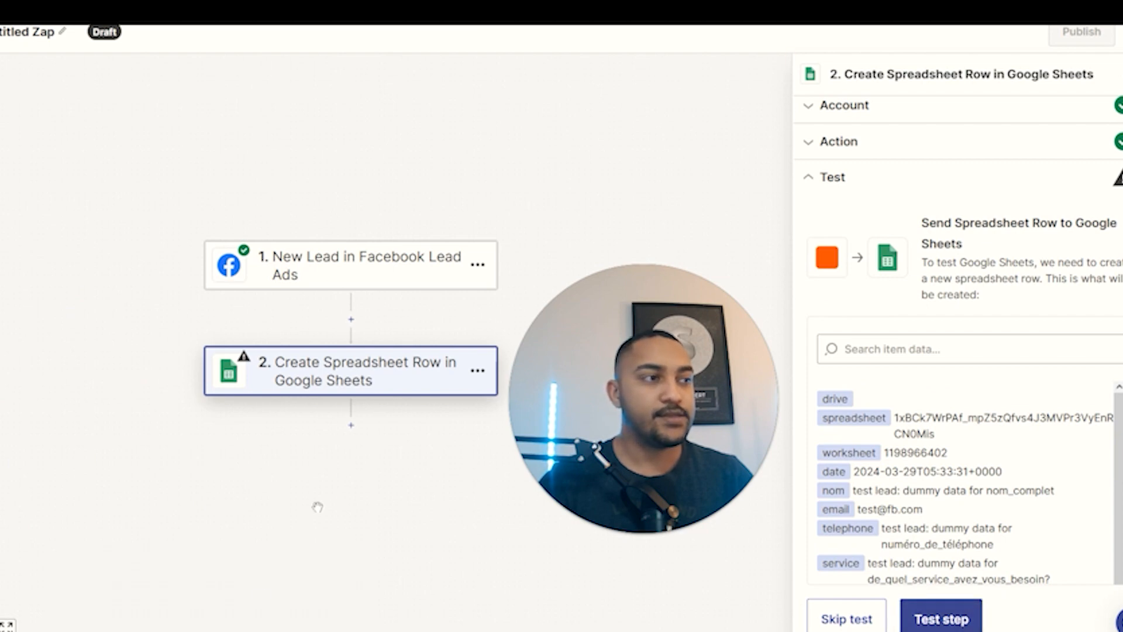
Review the existing prospect row from nom to Réponse in Google Sheets.
mouse_move(206, 631)
click(141, 610)
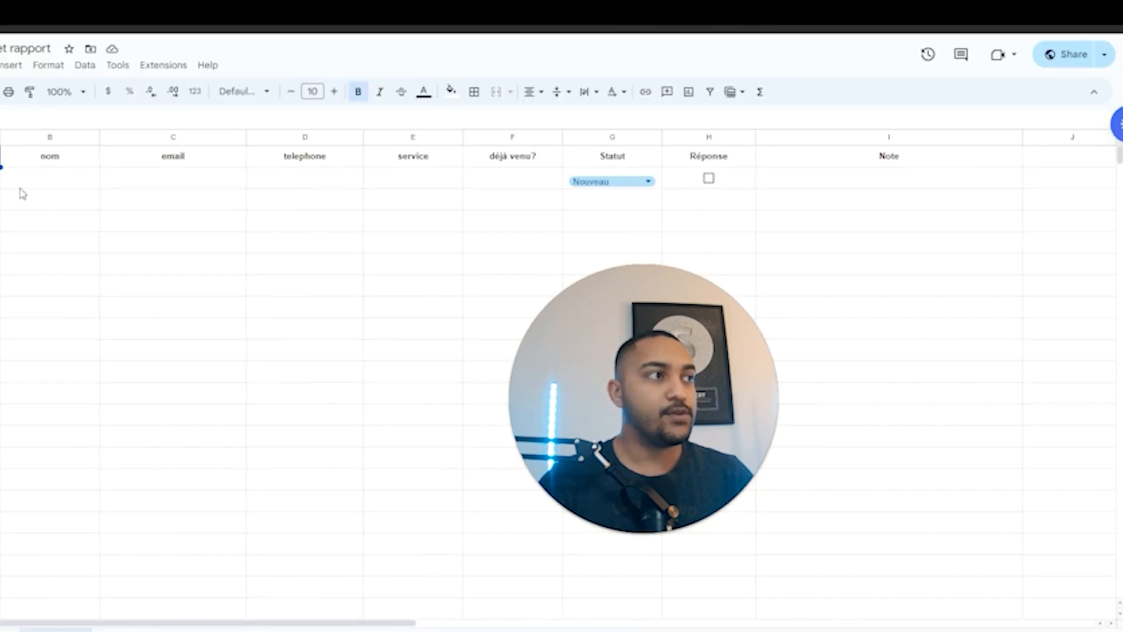
drag(3, 178, 715, 193)
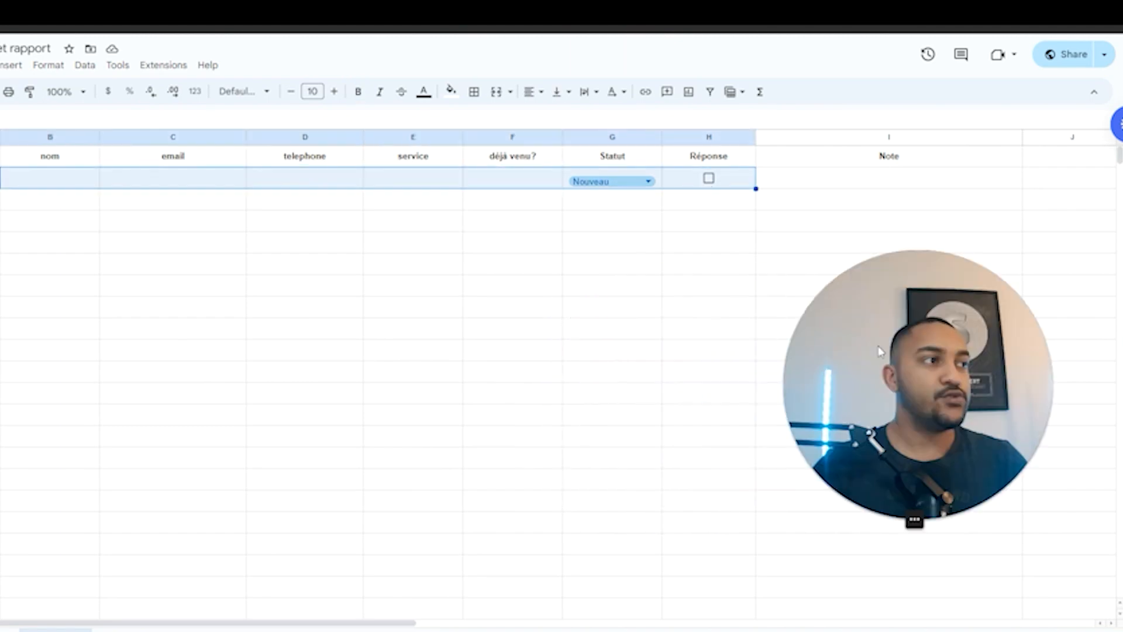
click(304, 241)
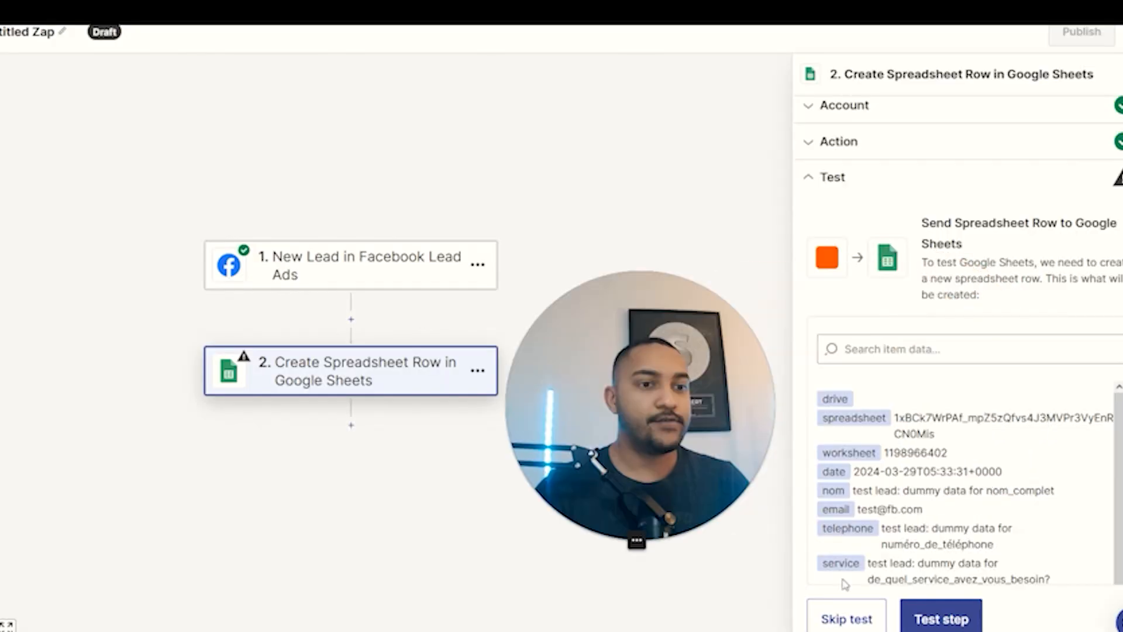
Run Zapier's test step and check the new dummy lead row in the Prospect sheet.
click(936, 615)
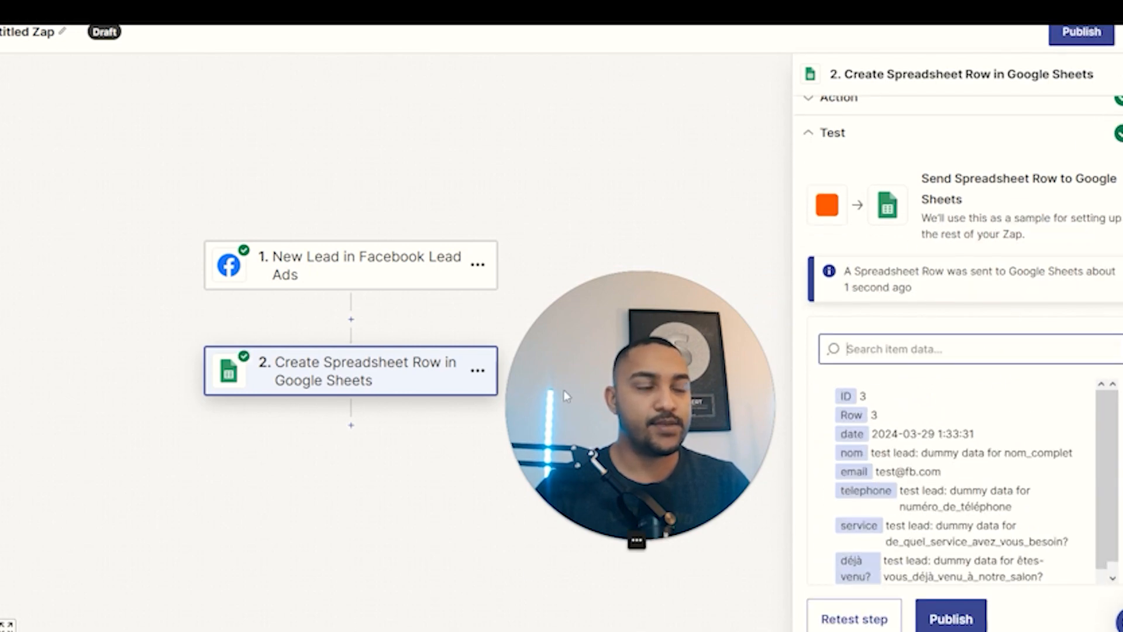
click(207, 631)
click(146, 591)
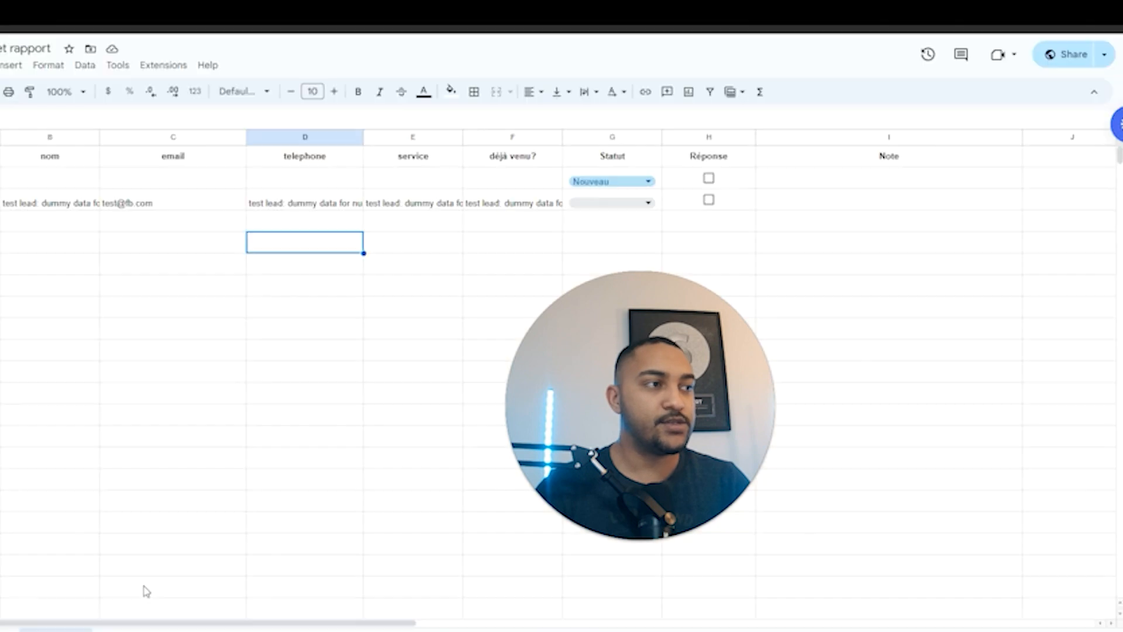
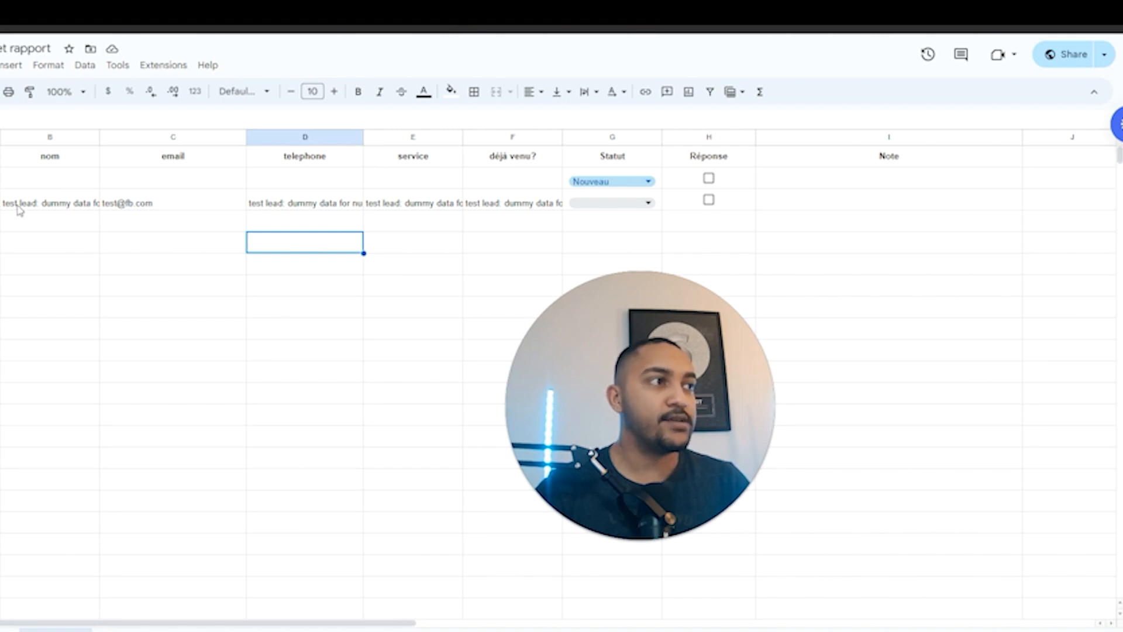
Check the test lead's nom, email, telephone and service cells in the Prospect sheet.
click(38, 203)
click(158, 209)
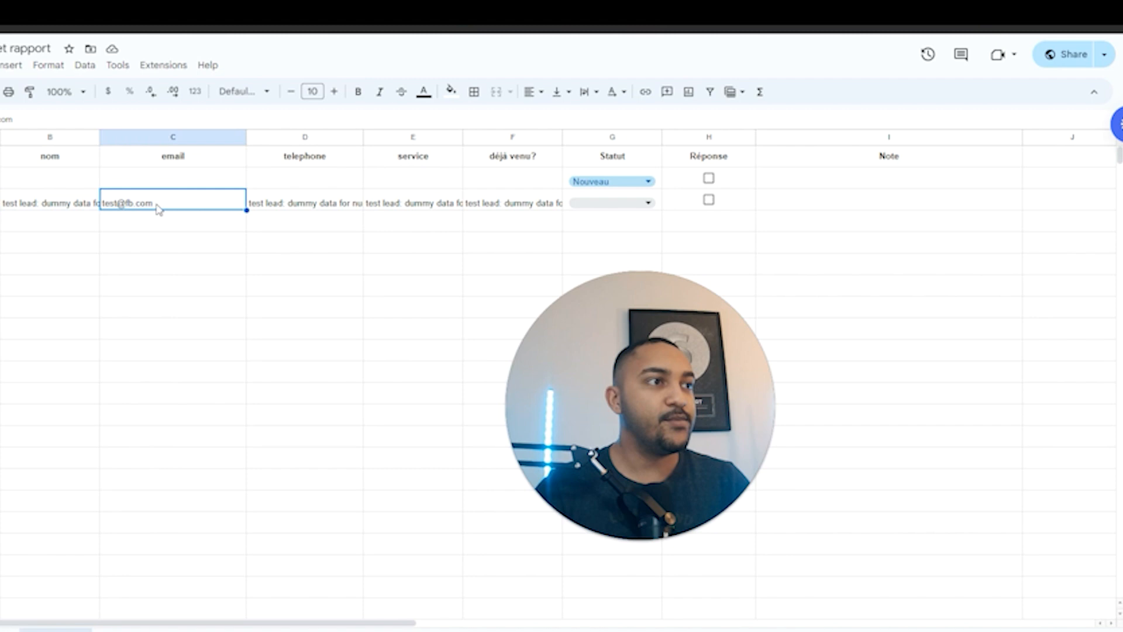
click(270, 206)
click(388, 223)
click(414, 202)
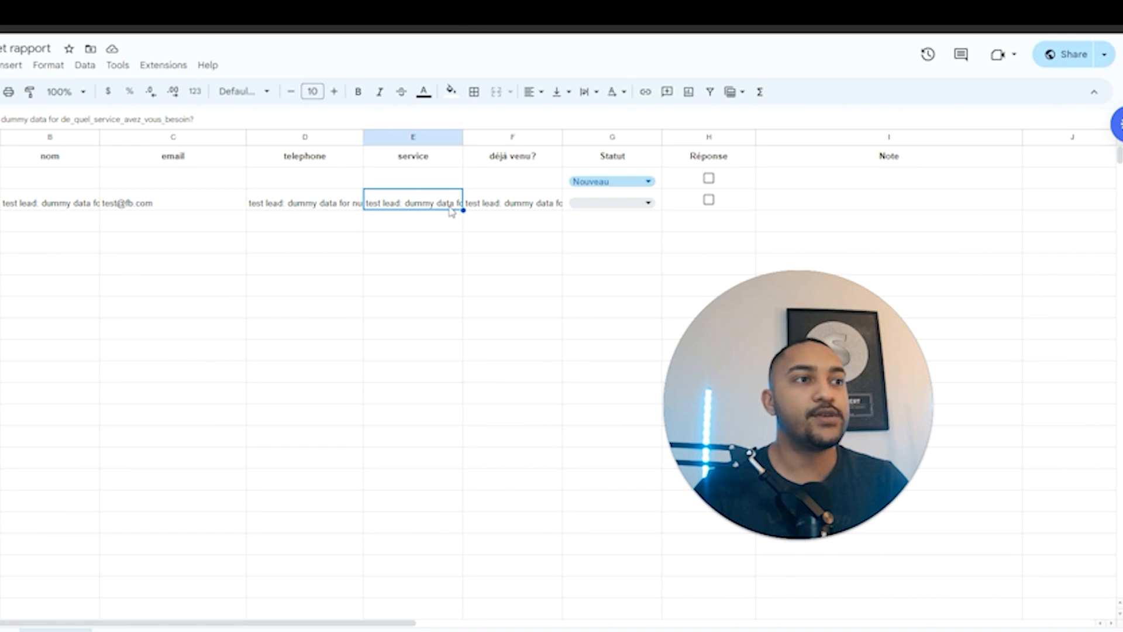
Set the test lead's Statut chip in G4 to Nouveau.
click(612, 202)
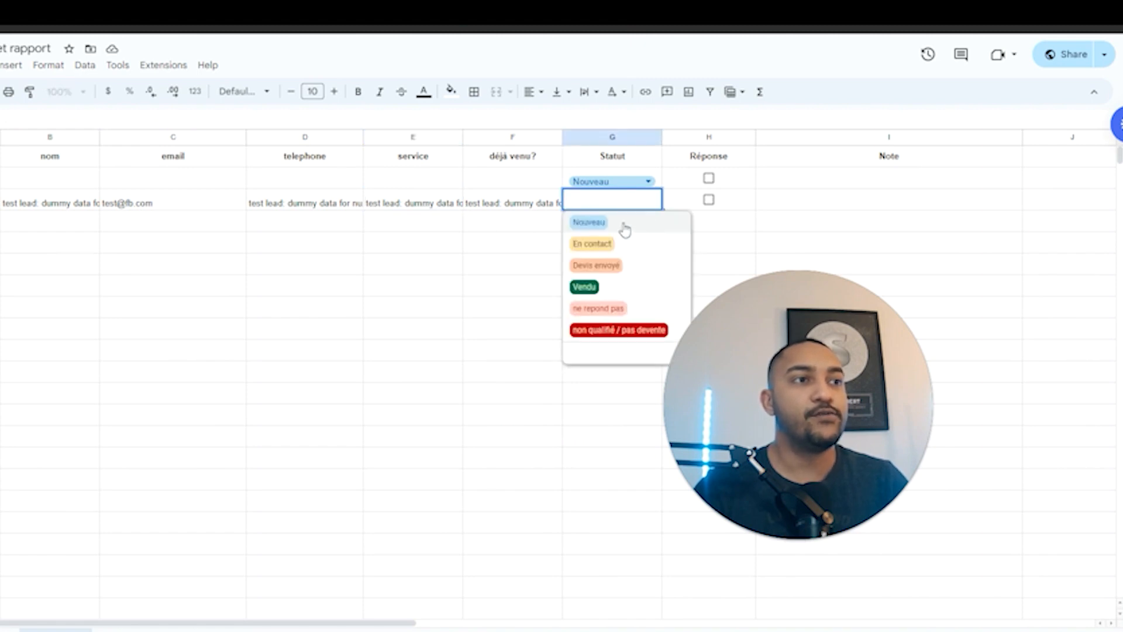
click(620, 224)
click(608, 234)
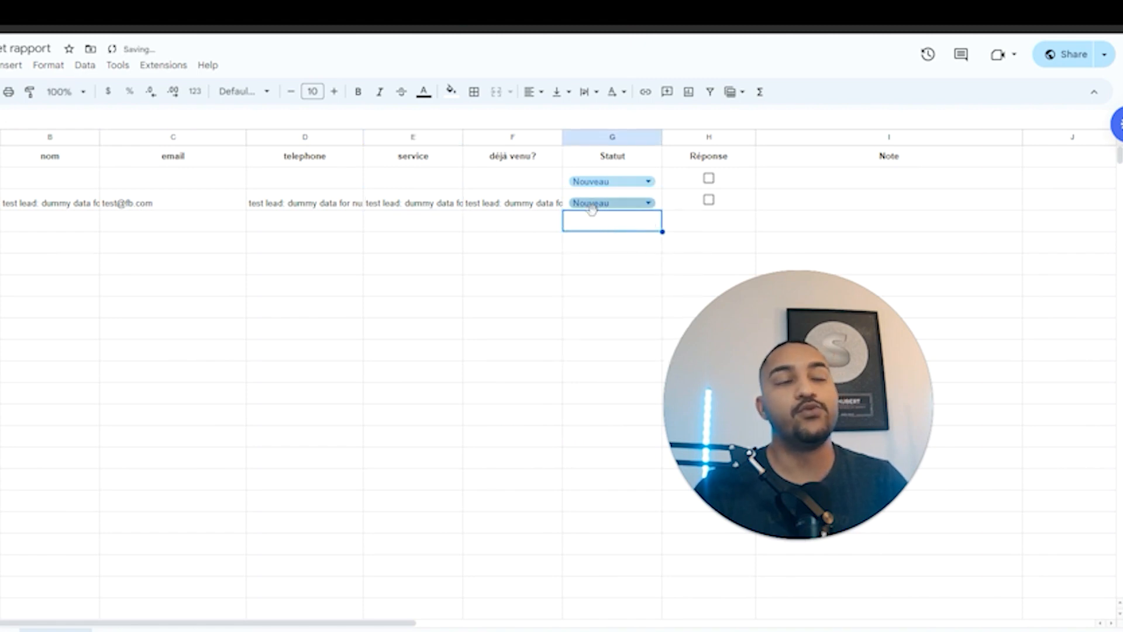
click(599, 209)
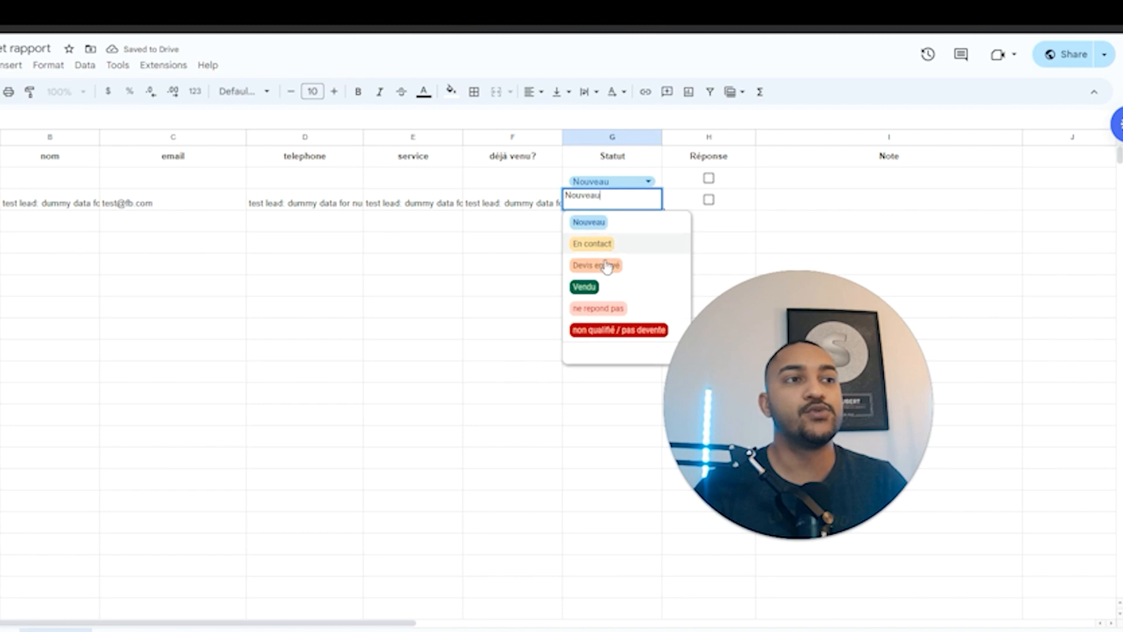
click(469, 265)
Select and review the test lead's row and the empty rows below it.
drag(726, 372, 749, 397)
drag(0, 202, 398, 219)
click(402, 329)
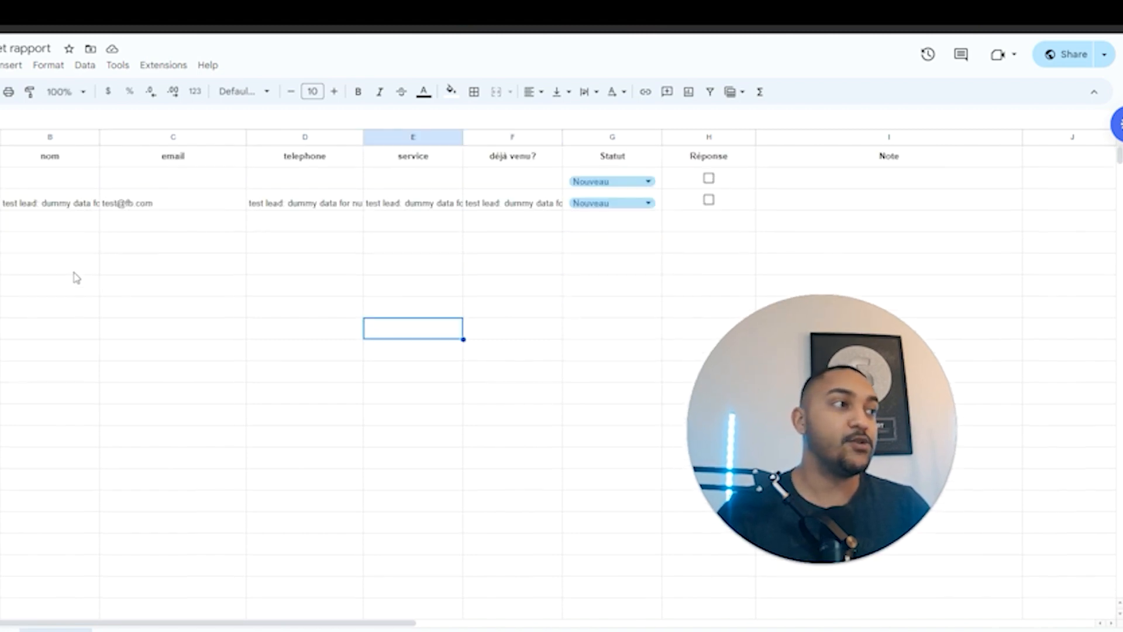
drag(0, 202, 541, 581)
click(413, 479)
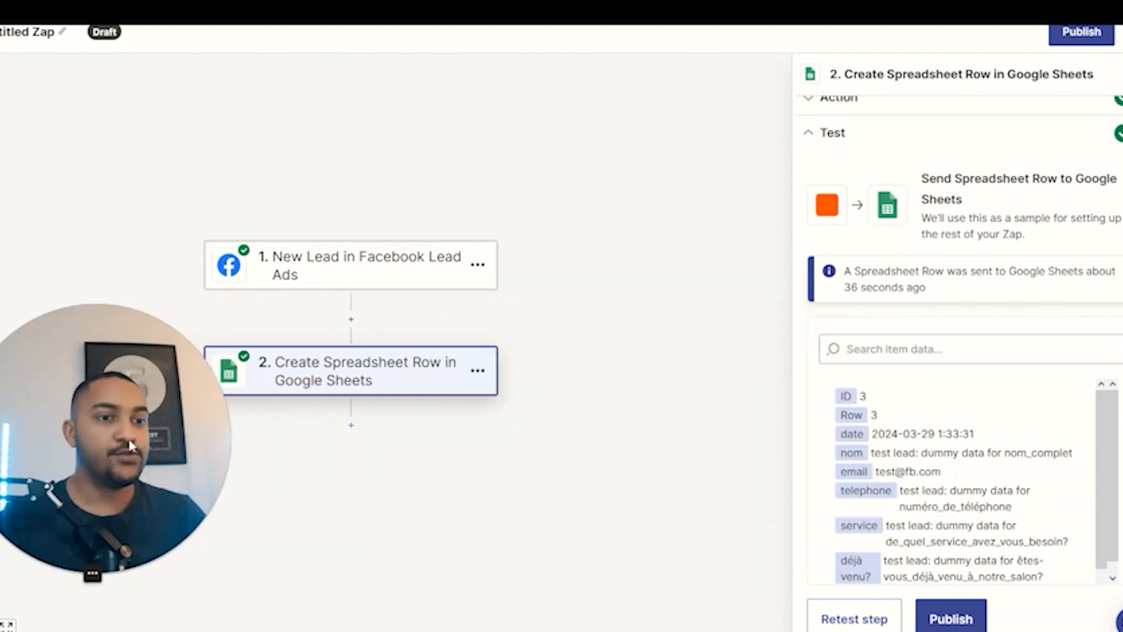
Add step 3 using Email by Zapier with the Send Outbound Email event.
scroll(504, 466, down, 2)
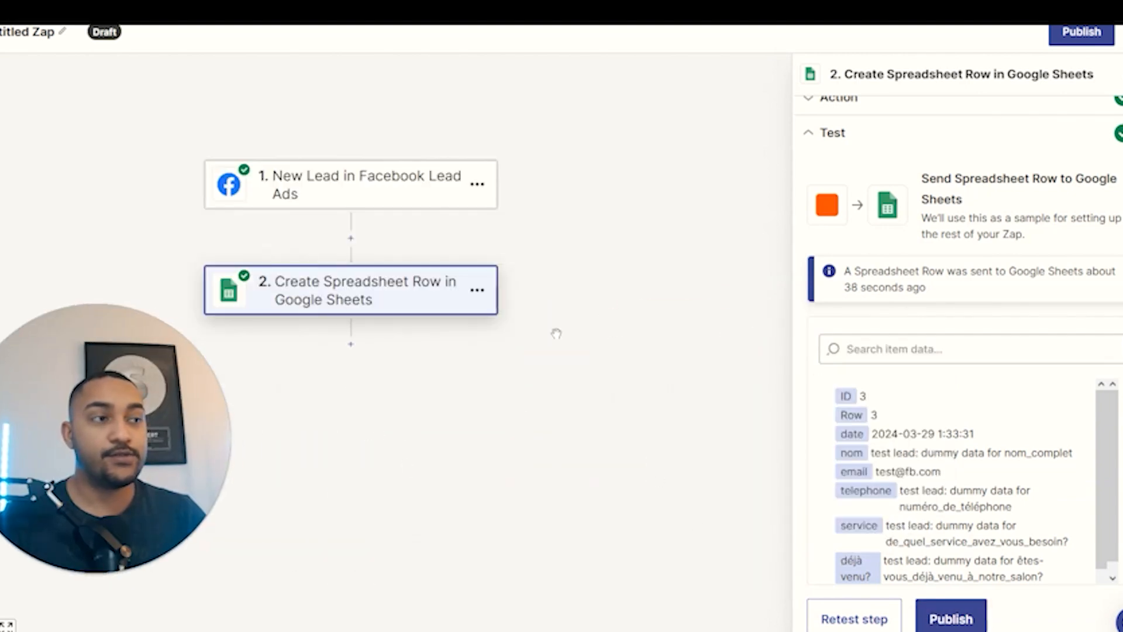
click(351, 345)
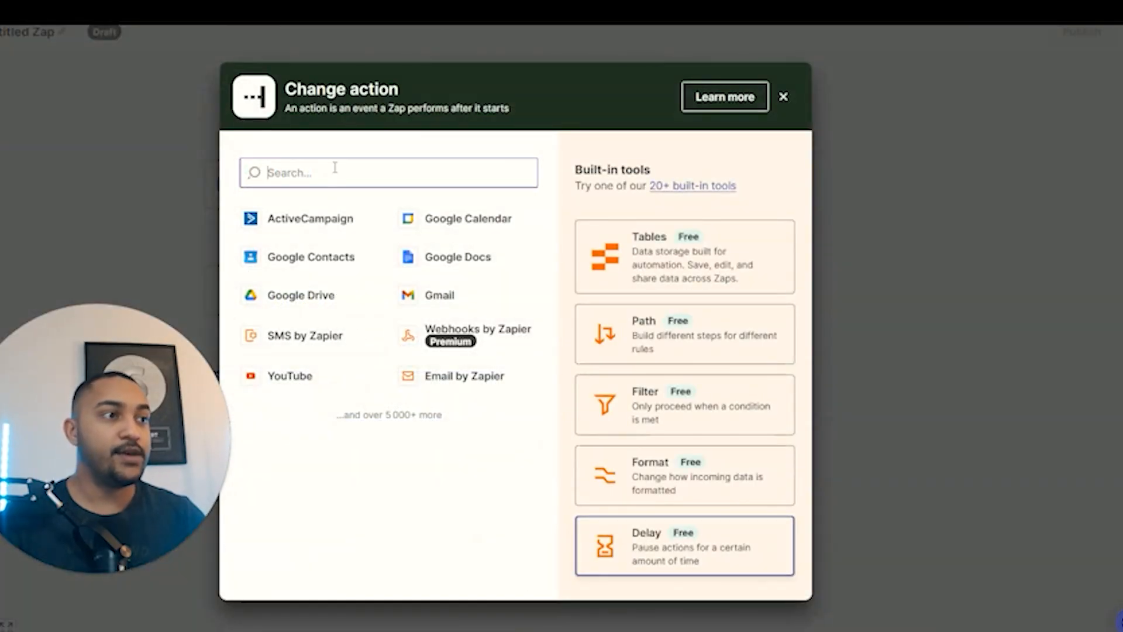
click(335, 169)
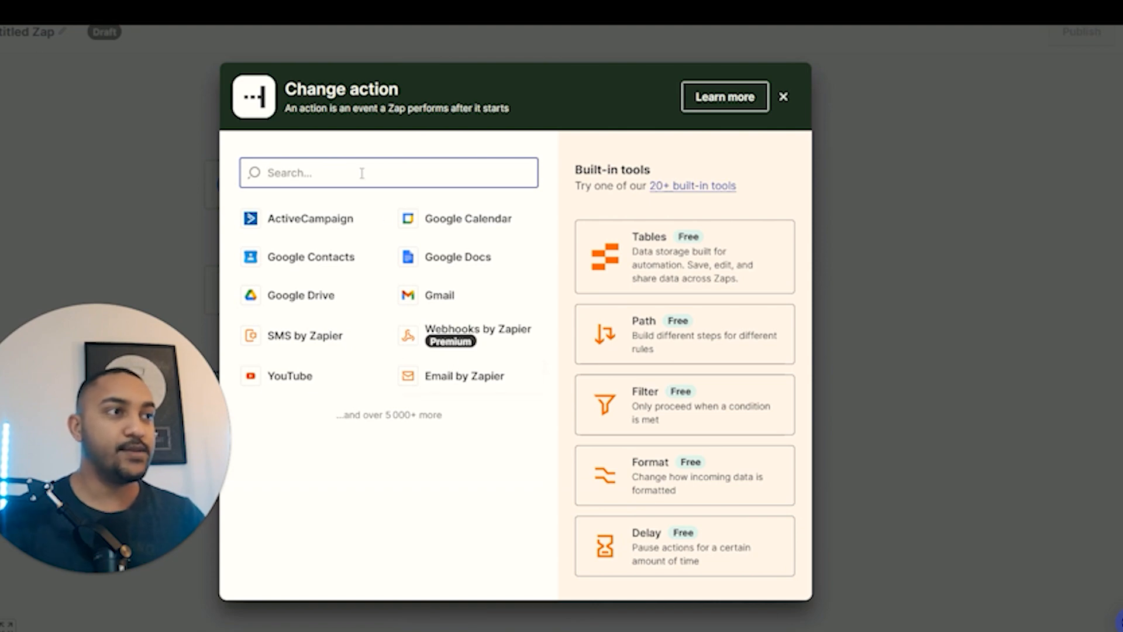
text(email)
click(345, 228)
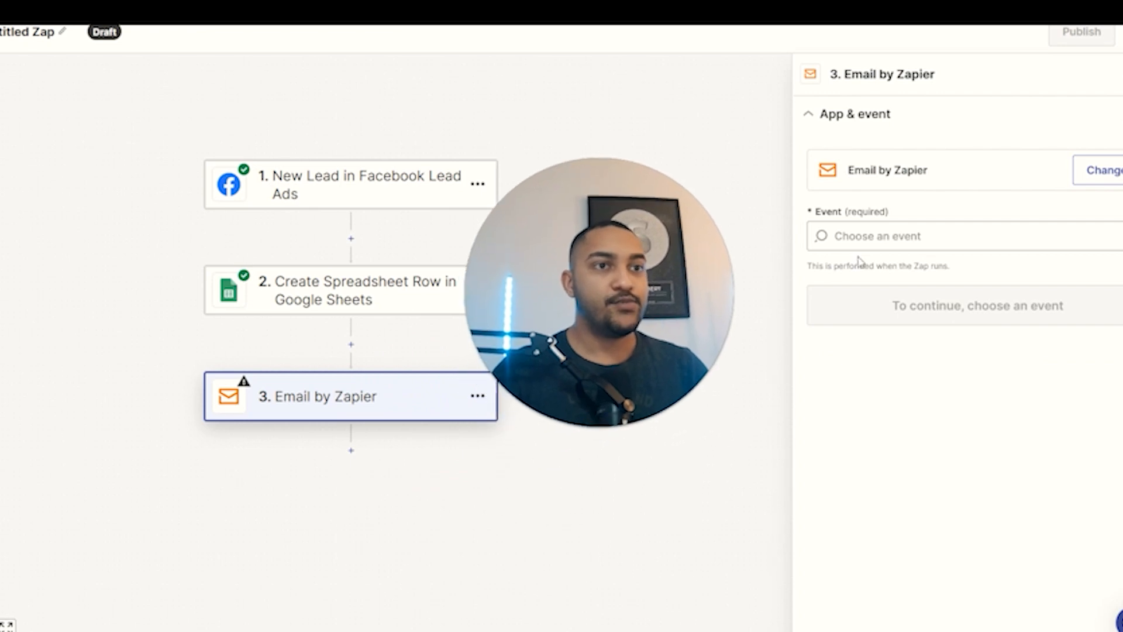
click(860, 237)
click(910, 304)
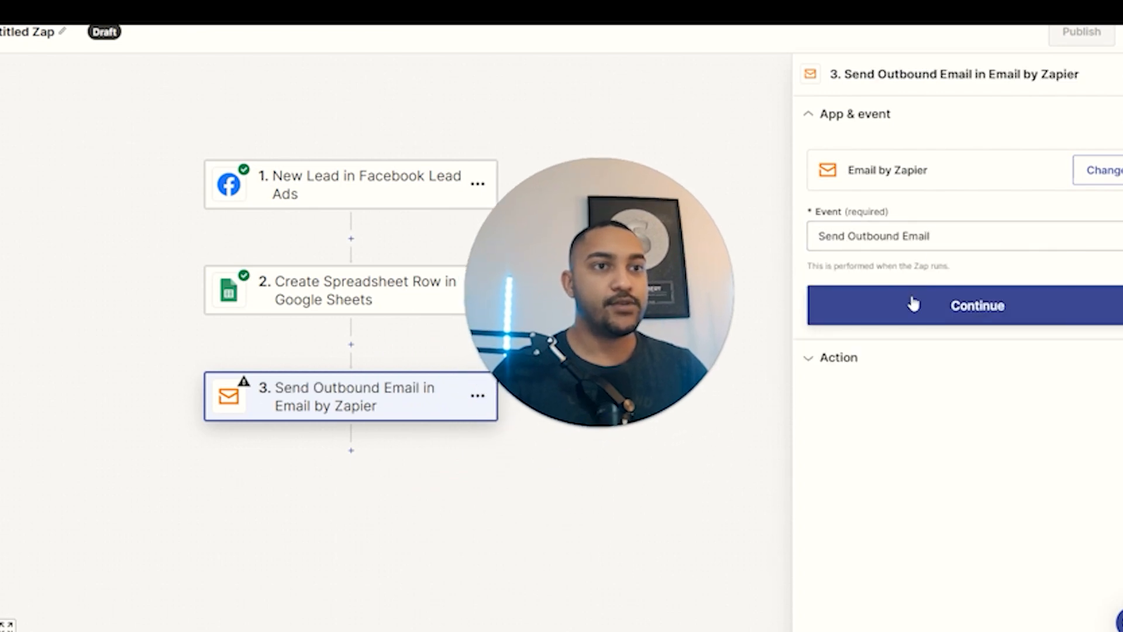
click(911, 294)
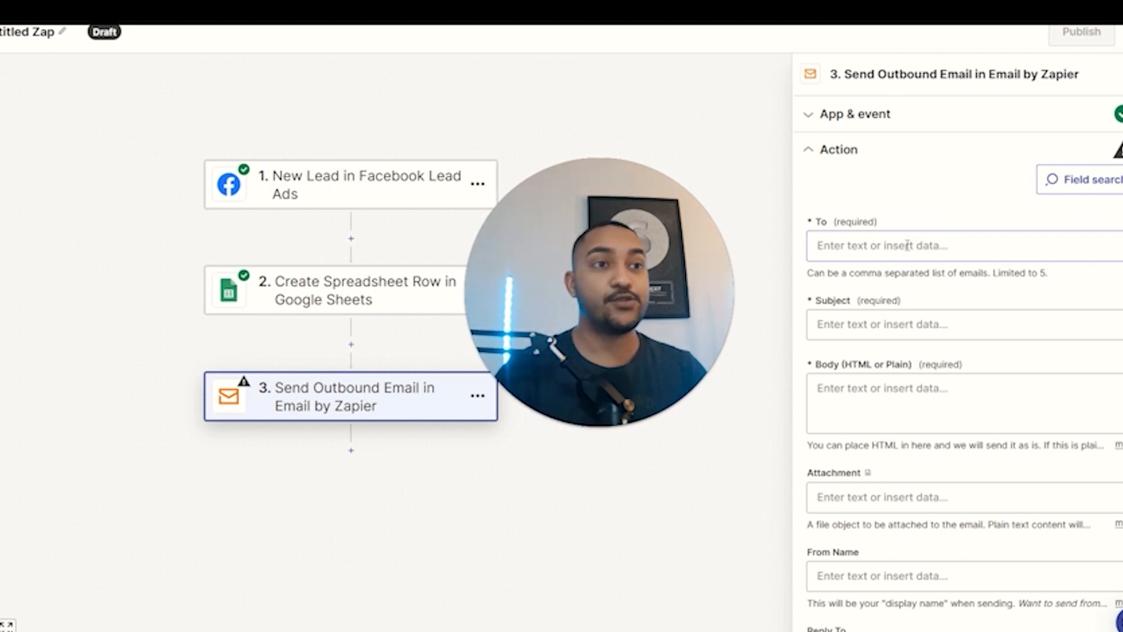
Enter the client's e-mail address as recipient and set the subject 'nouveau service demandé'.
click(908, 246)
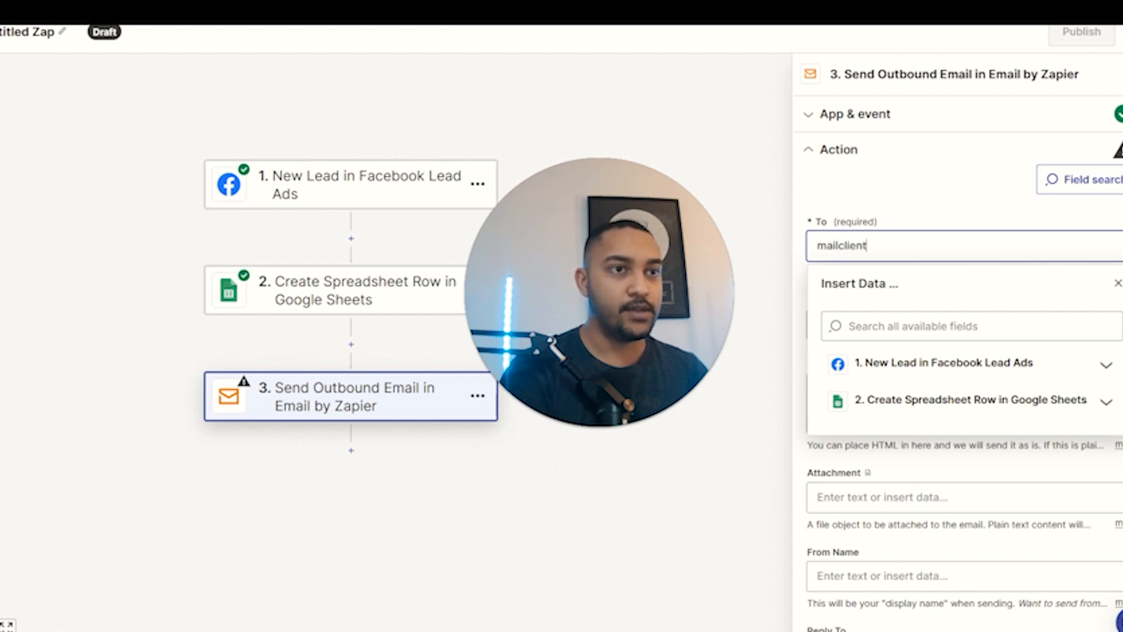
click(894, 223)
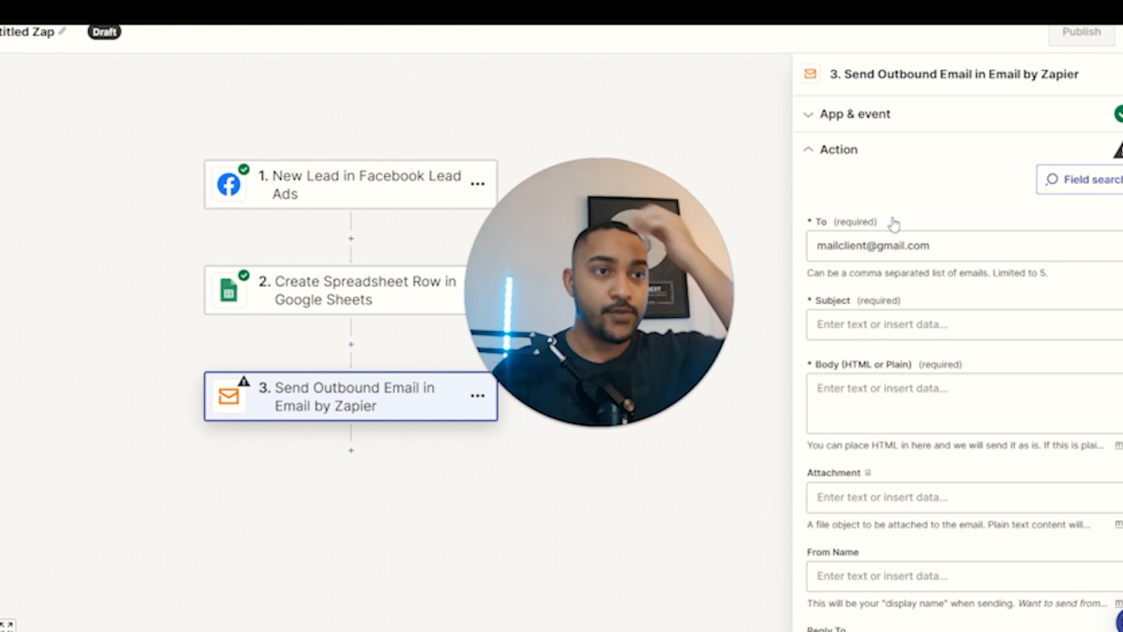
click(892, 329)
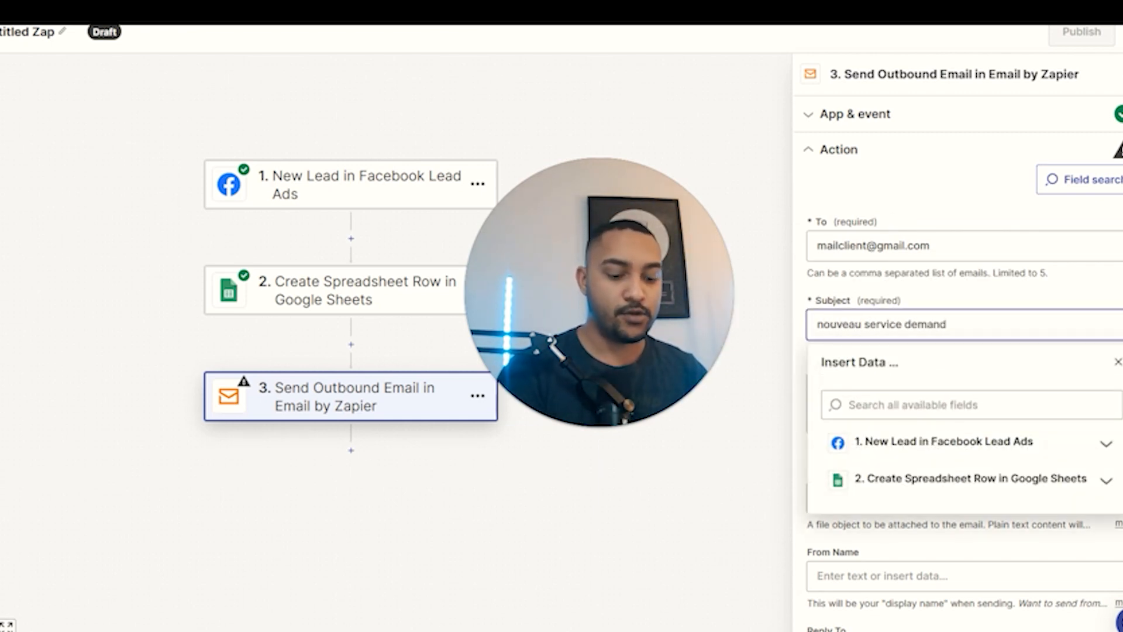
scroll(952, 308, down, 2)
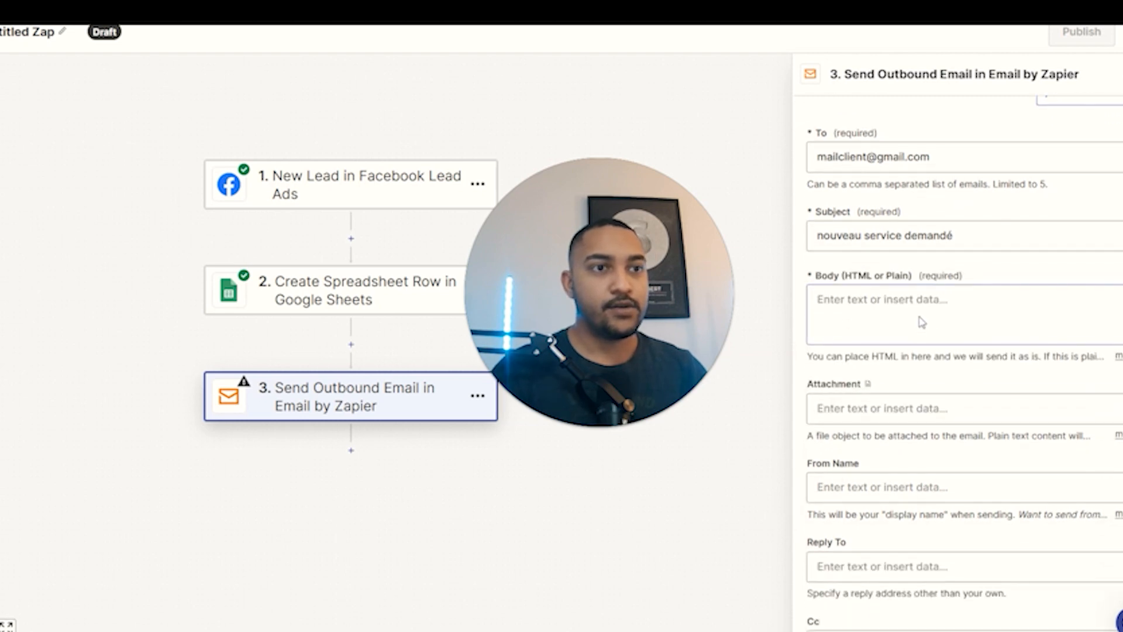
Start the email body with the lead's nom and telephone fields from the Sheets row.
click(903, 302)
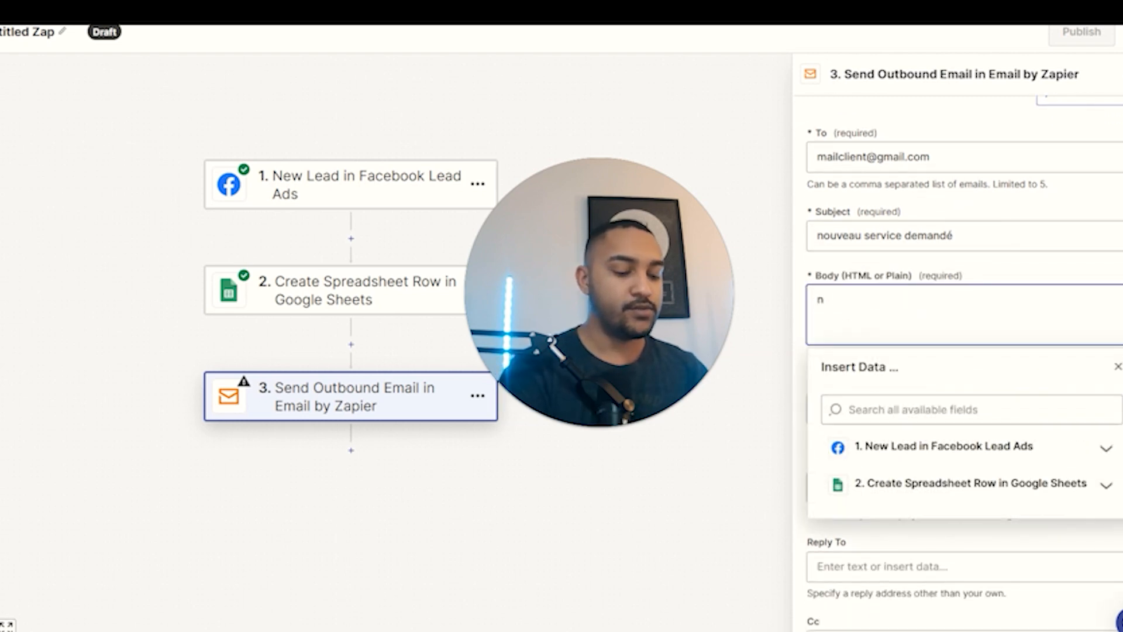
scroll(936, 422, down, 2)
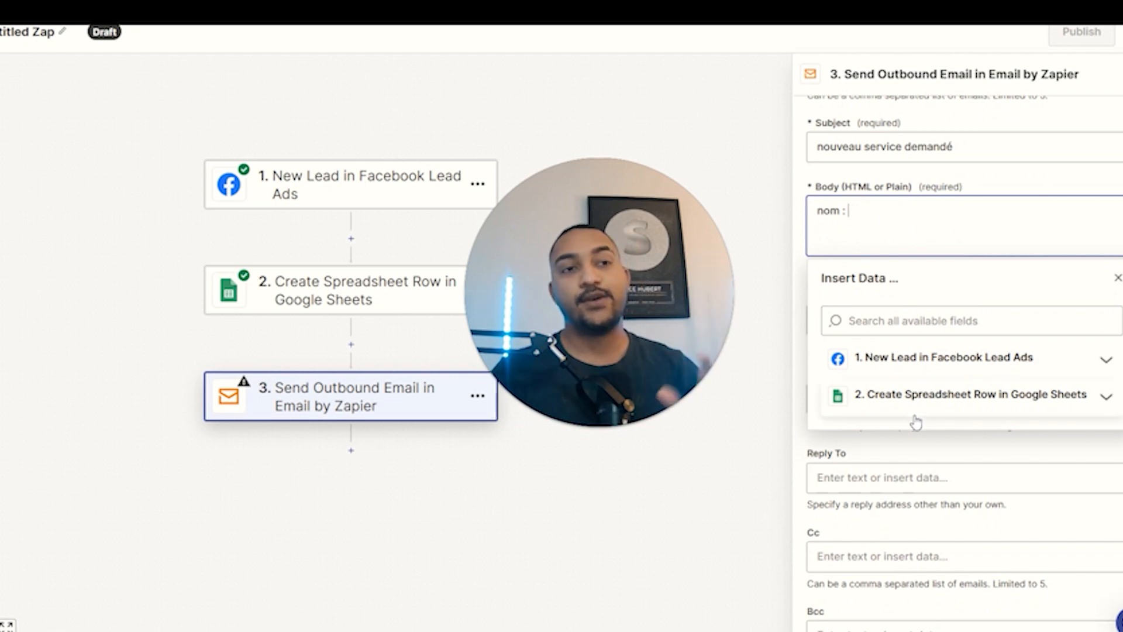
click(1014, 402)
click(895, 465)
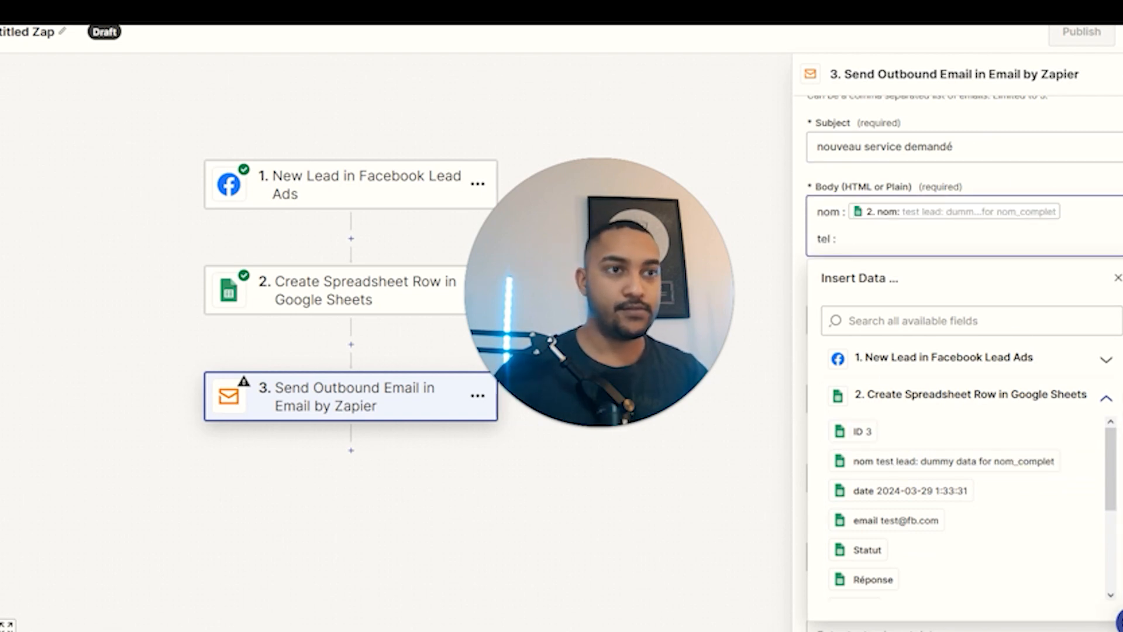
scroll(883, 481, down, 3)
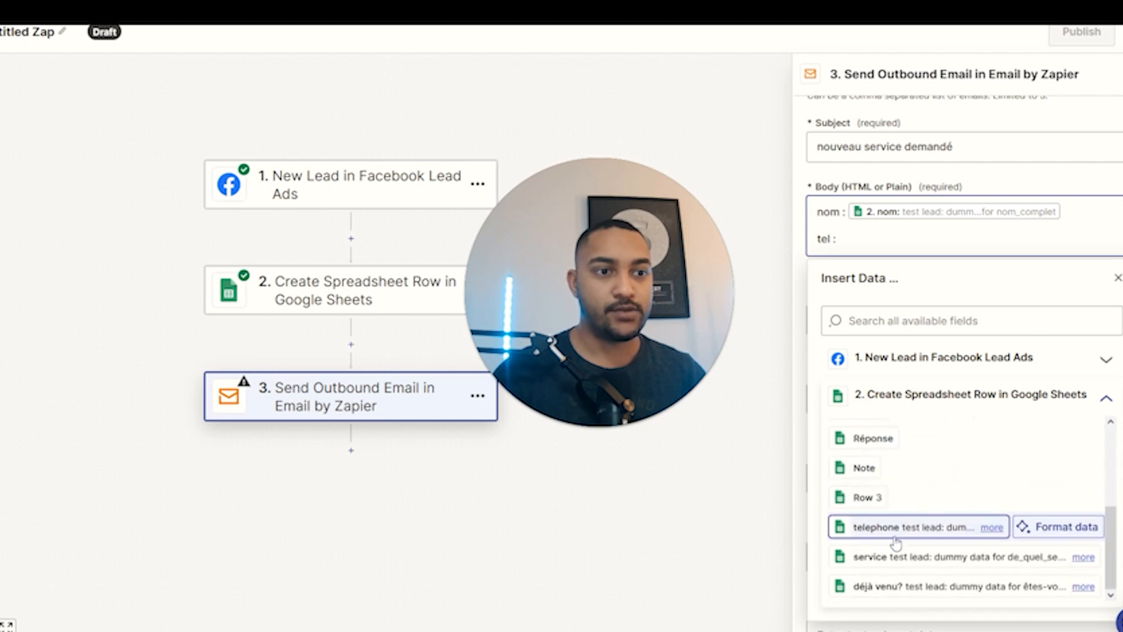
click(896, 533)
key(Return)
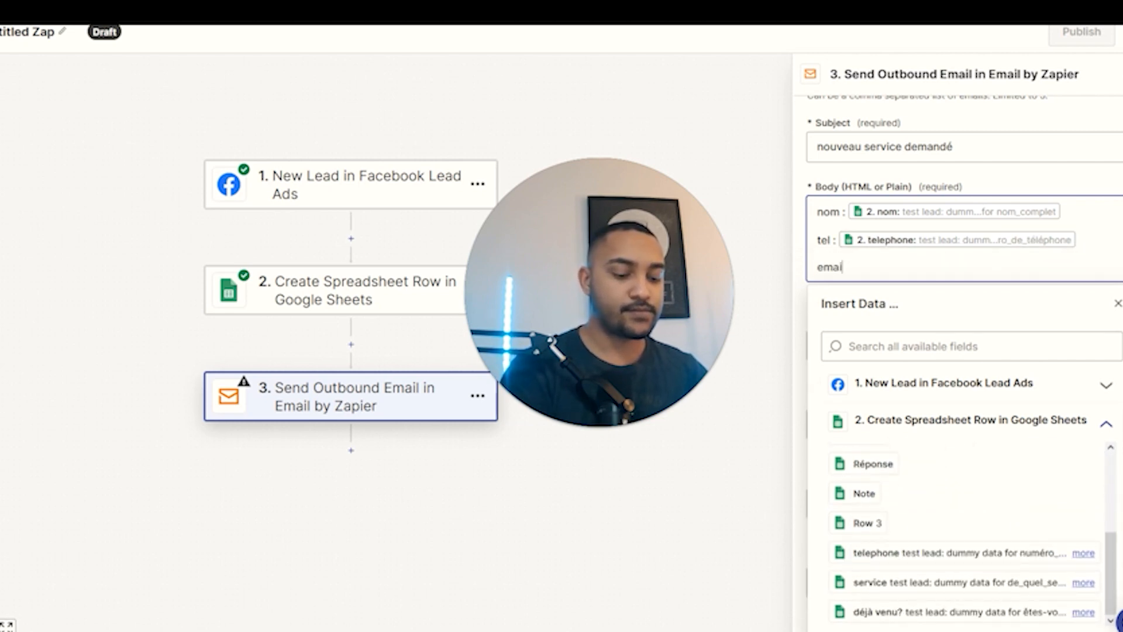
scroll(1100, 277, down, 3)
scroll(994, 386, up, 5)
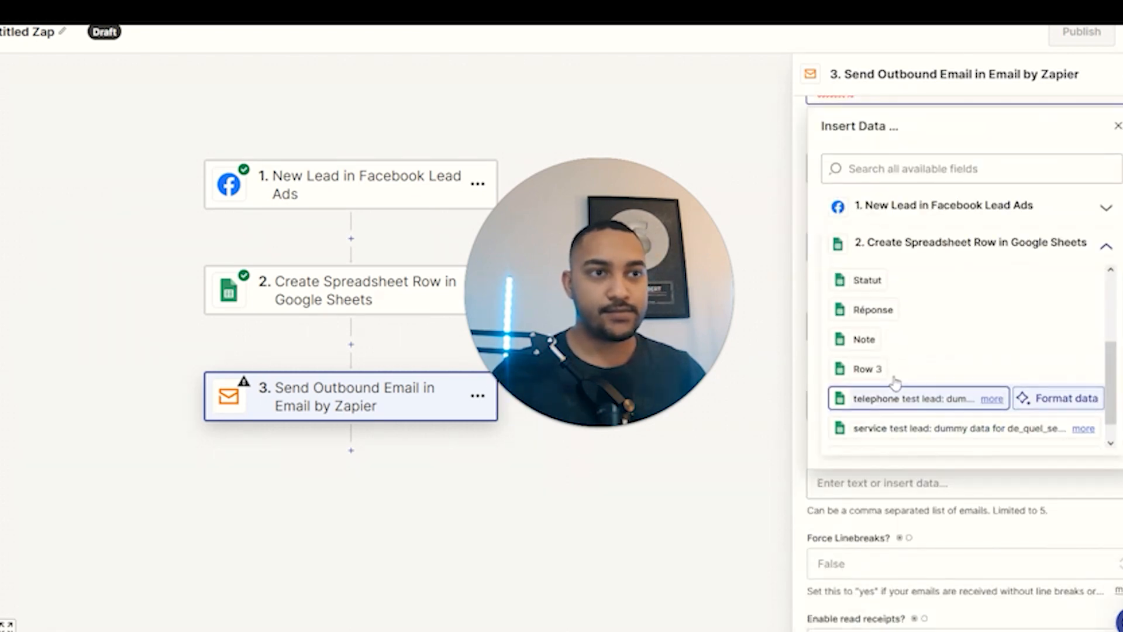
Add the email, service and 'deja venu' lines with their matching Sheets fields.
click(913, 366)
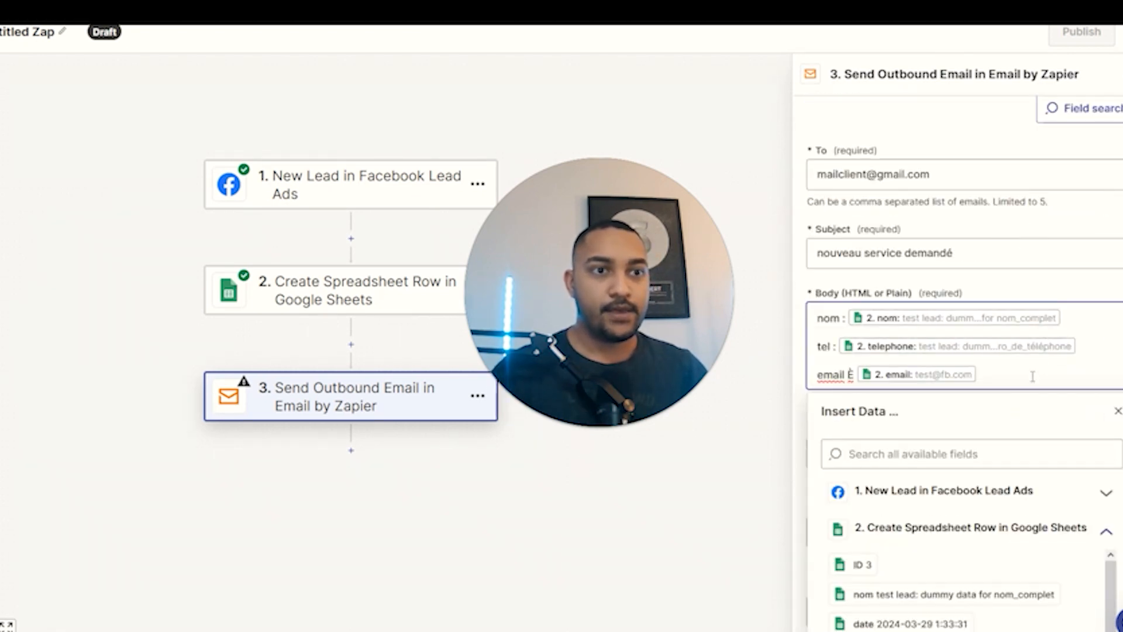
key(Return)
text(service :)
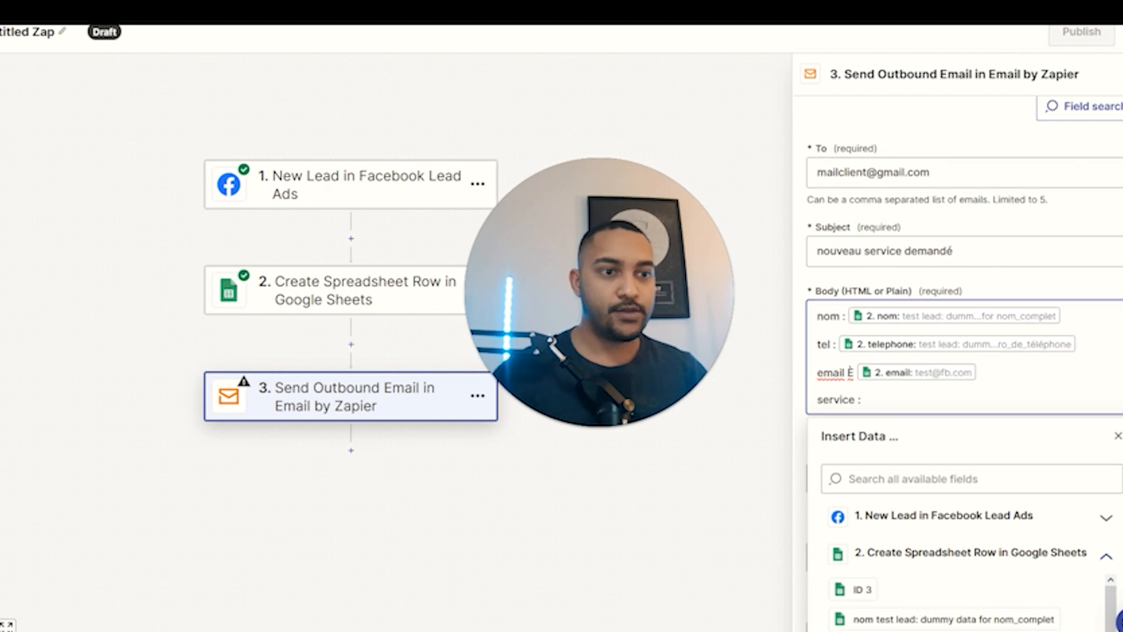
scroll(855, 200, down, 3)
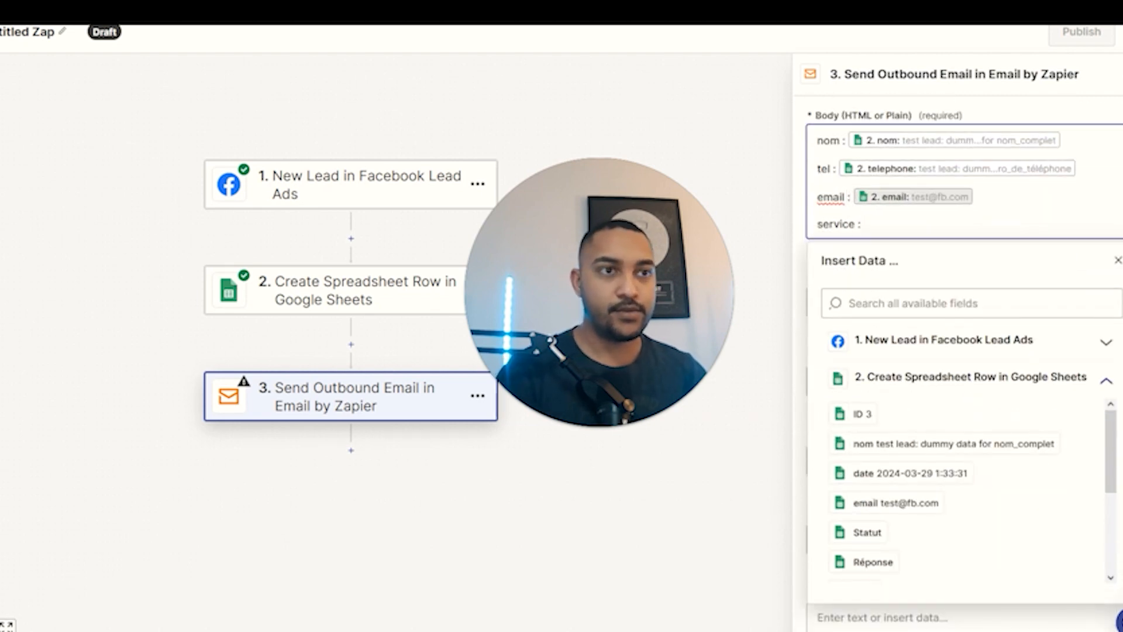
scroll(962, 505, down, 3)
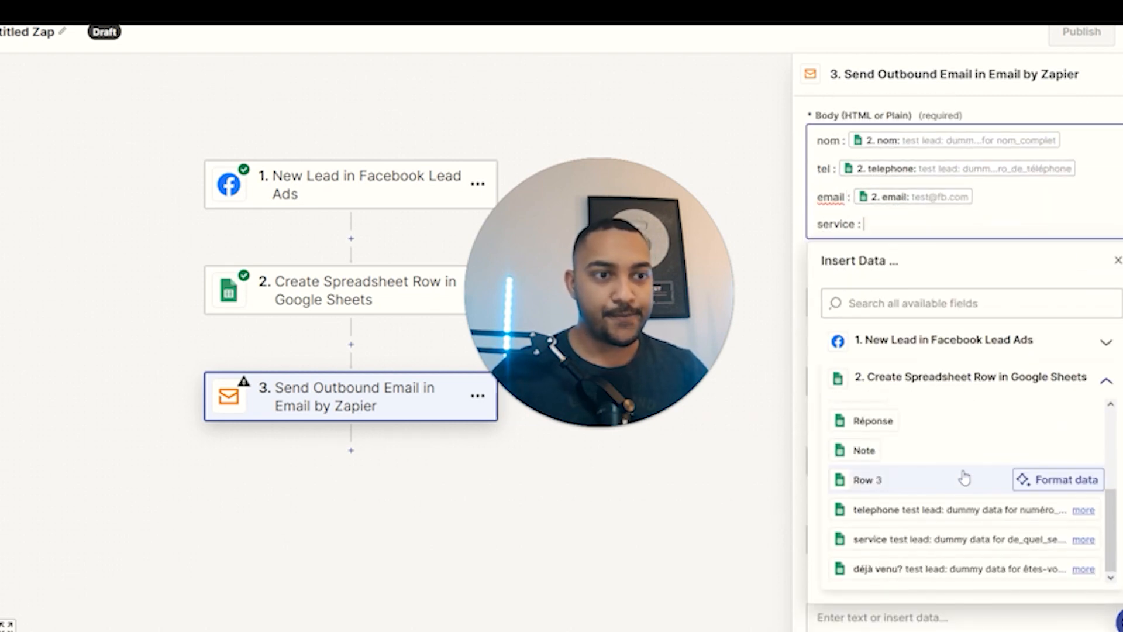
click(963, 538)
key(Return)
text(de)
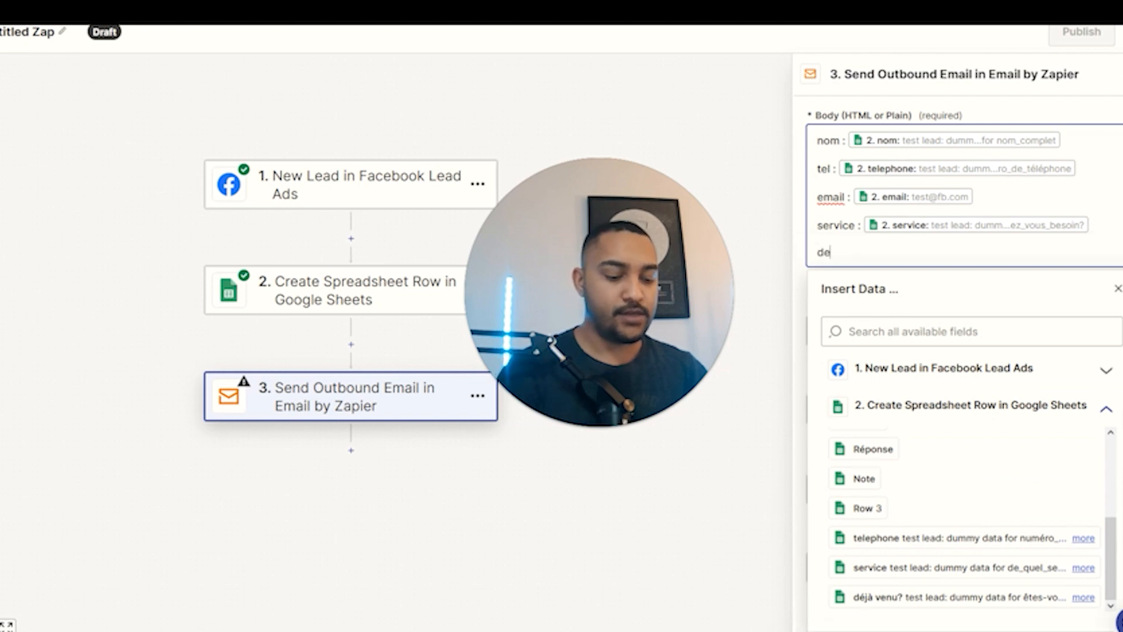
text(ja venu :)
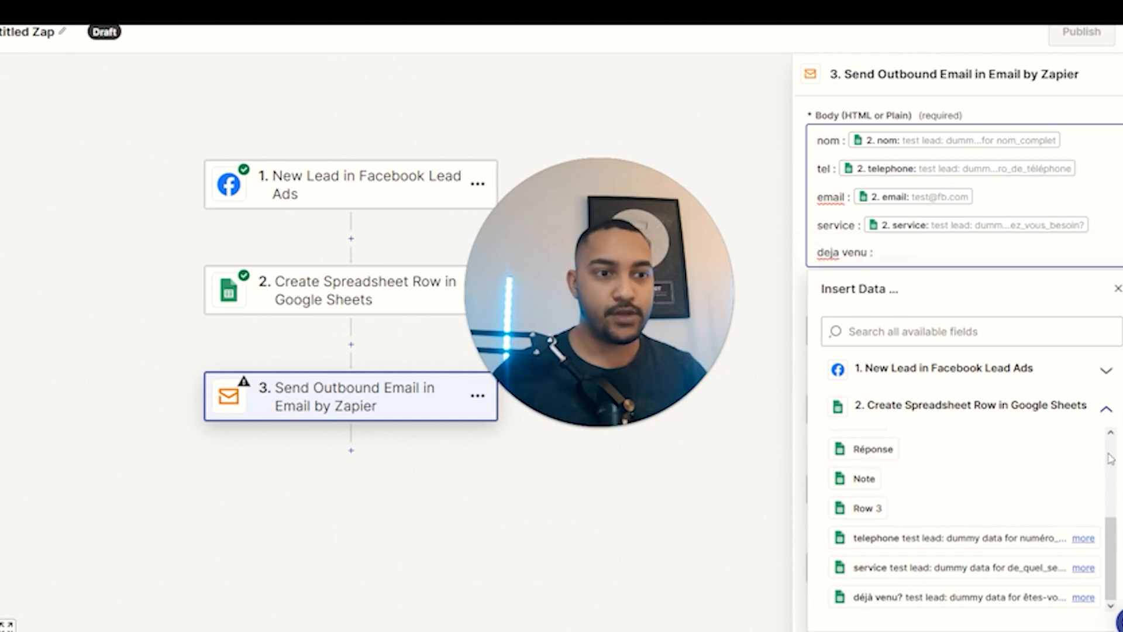
scroll(1105, 442, down, 3)
click(890, 420)
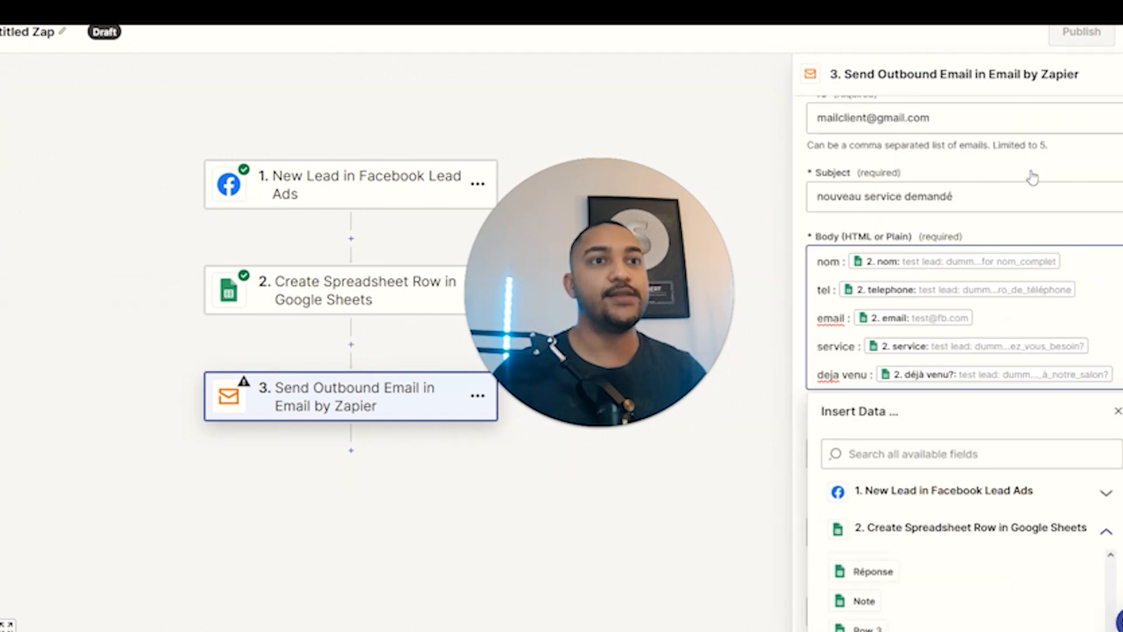
Enter the sender's display name in From Name and continue to the email Test section.
click(875, 344)
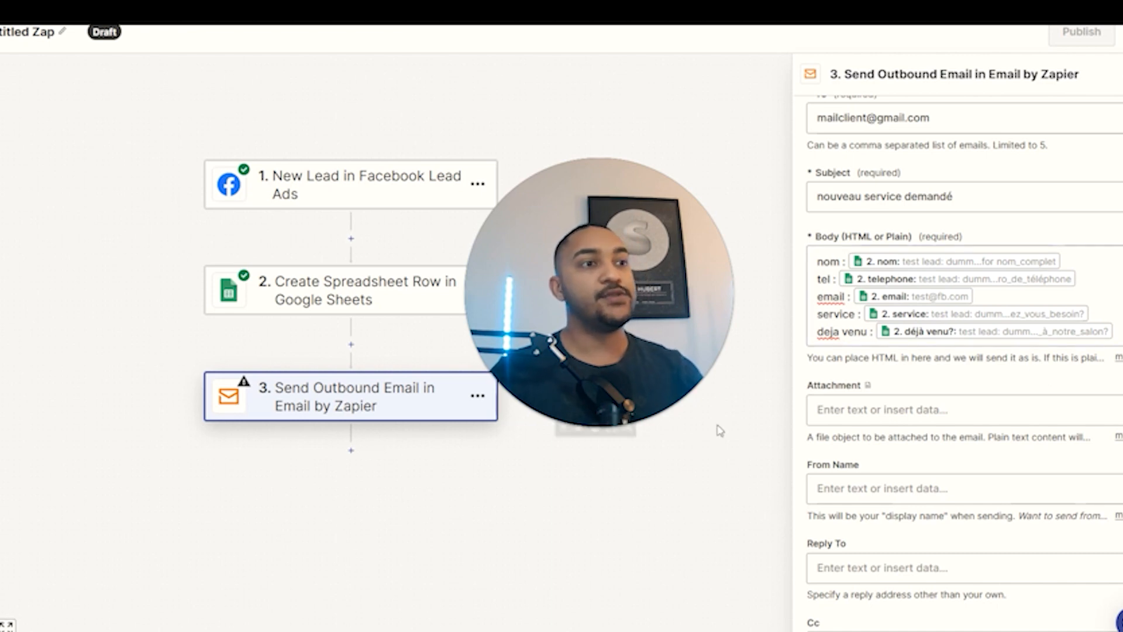
drag(662, 311, 641, 340)
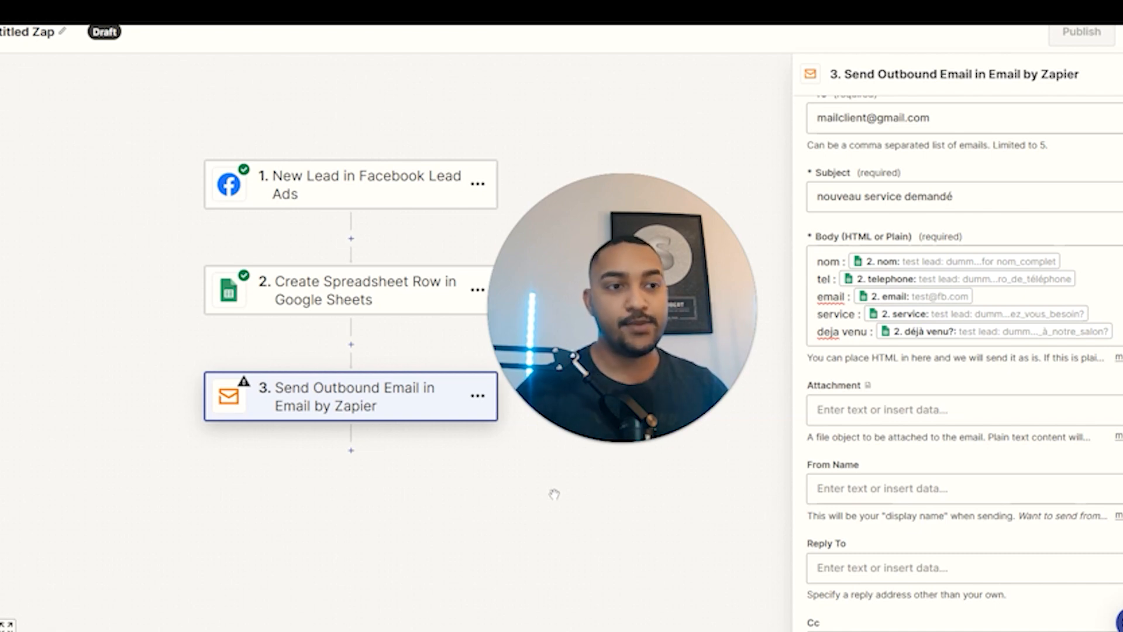
click(917, 494)
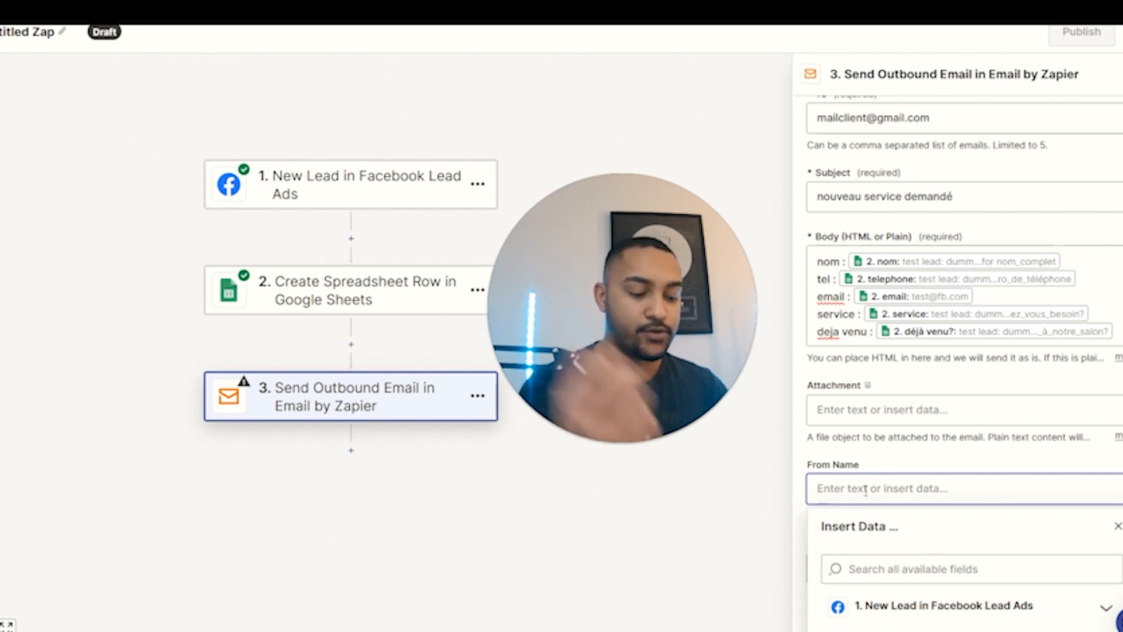
text(e)
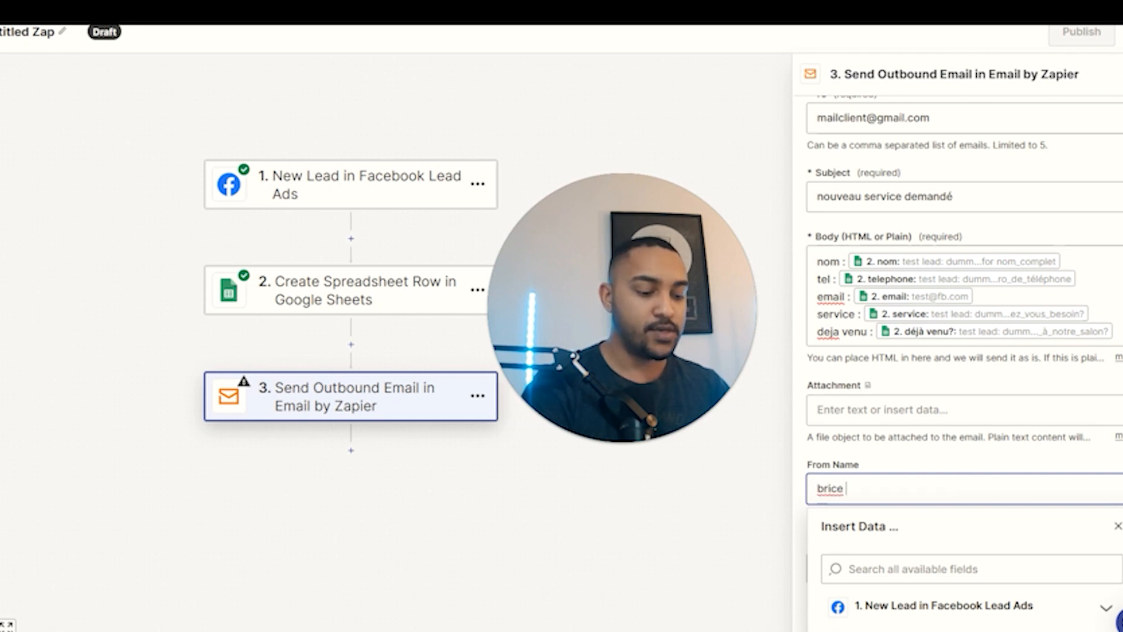
text(nterpnturion)
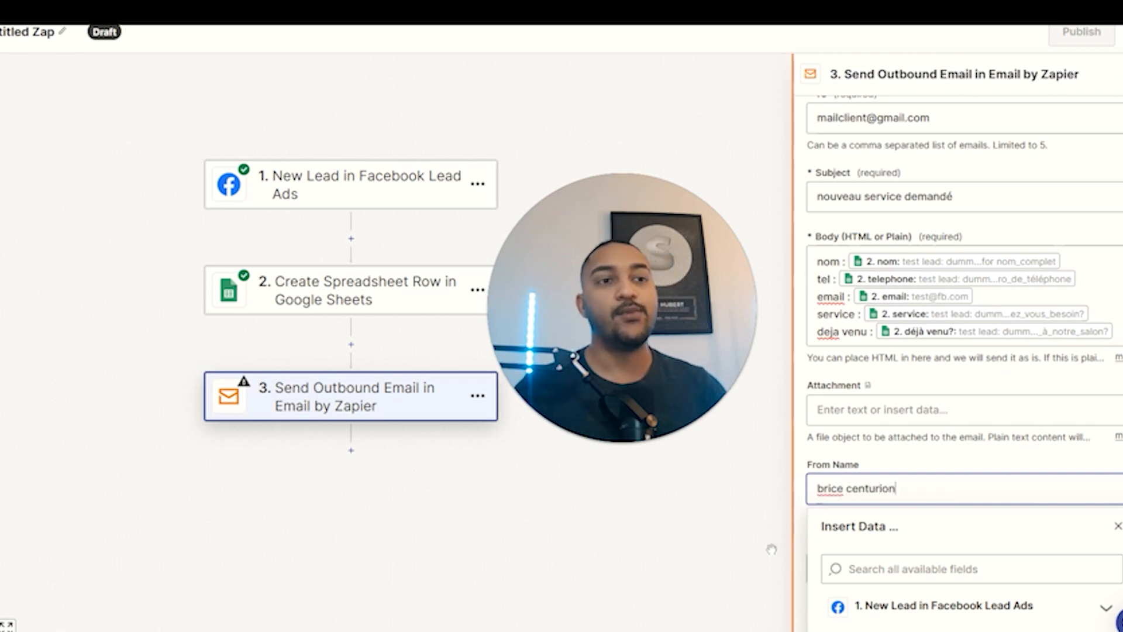
click(802, 496)
scroll(906, 474, down, 6)
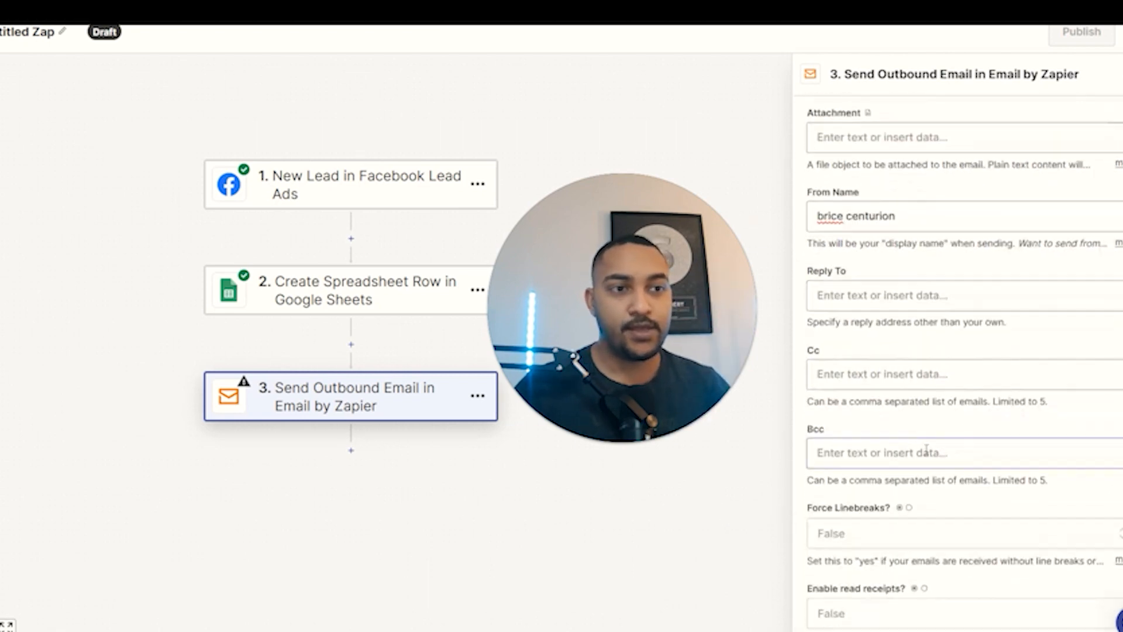
click(966, 583)
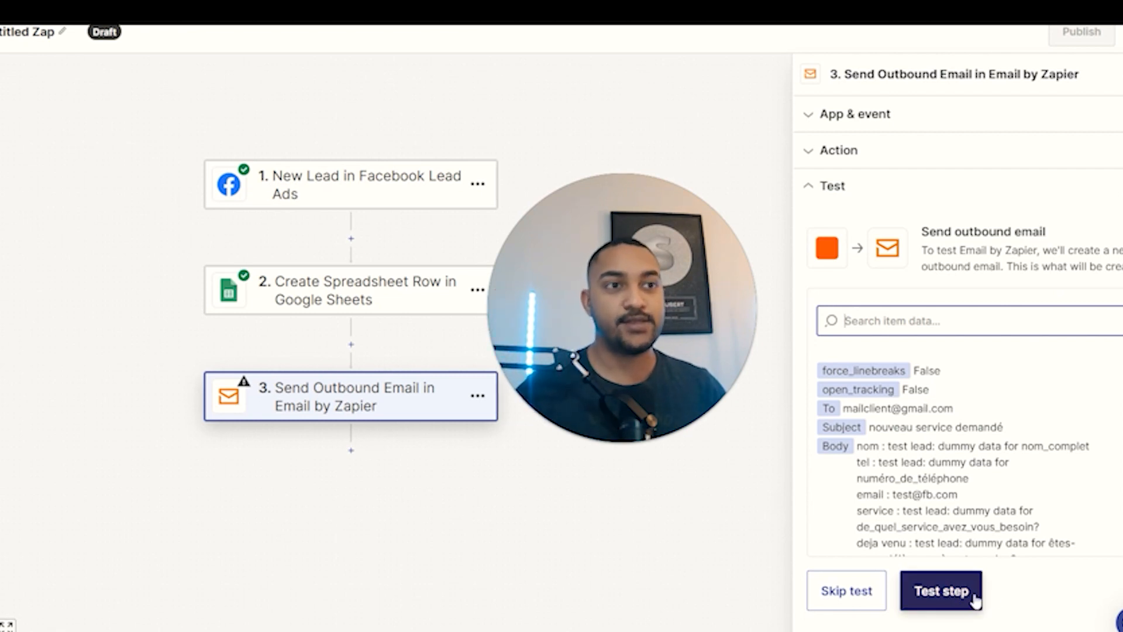
Skip the email test and add step 4 with SMS by Zapier.
click(842, 593)
click(536, 369)
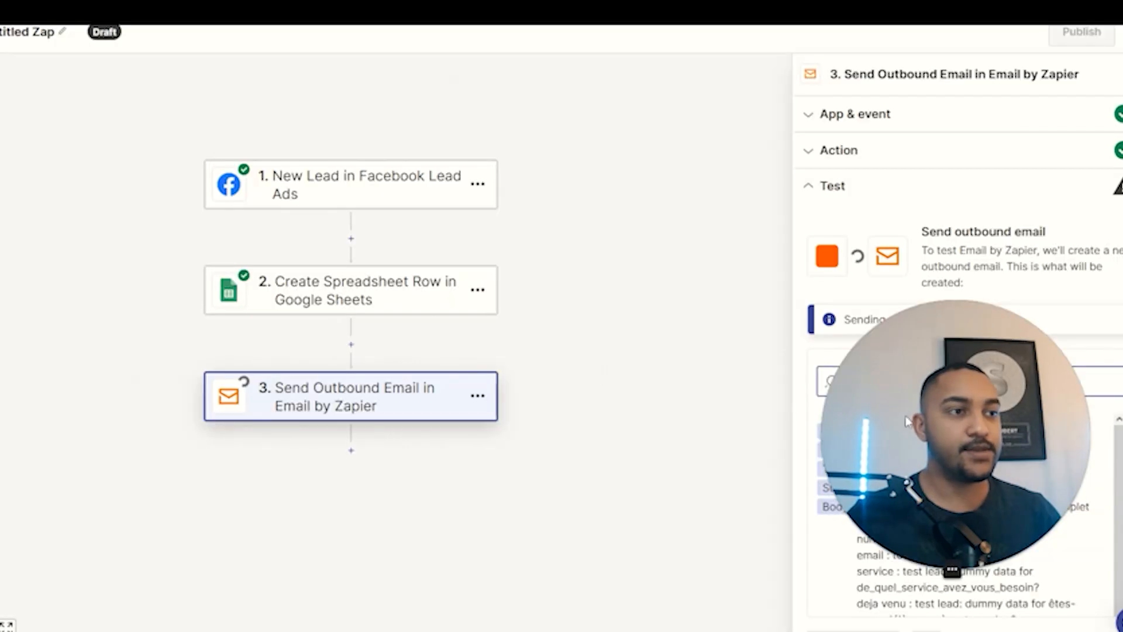
click(351, 451)
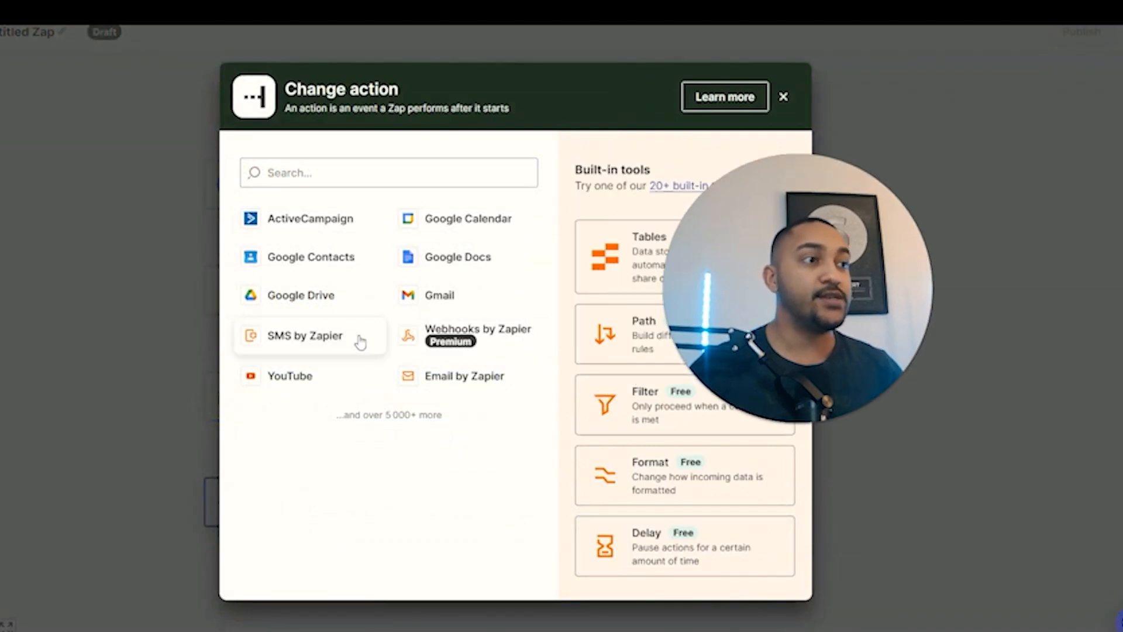
click(335, 345)
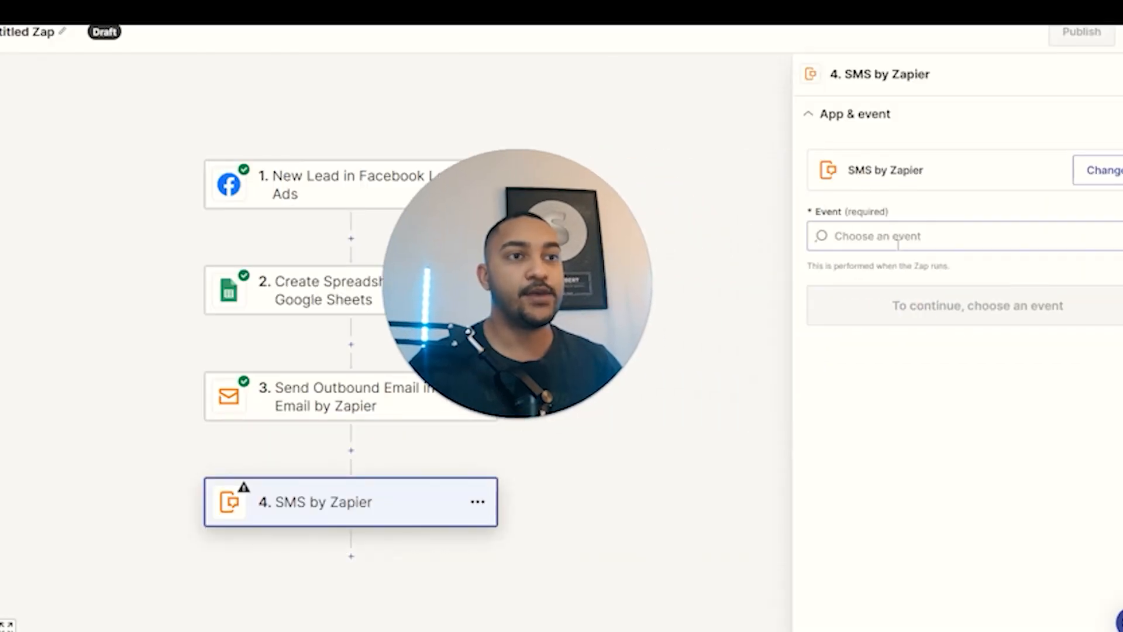
Choose the Send SMS event and start connecting a new SMS by Zapier account.
click(904, 240)
click(893, 321)
click(892, 319)
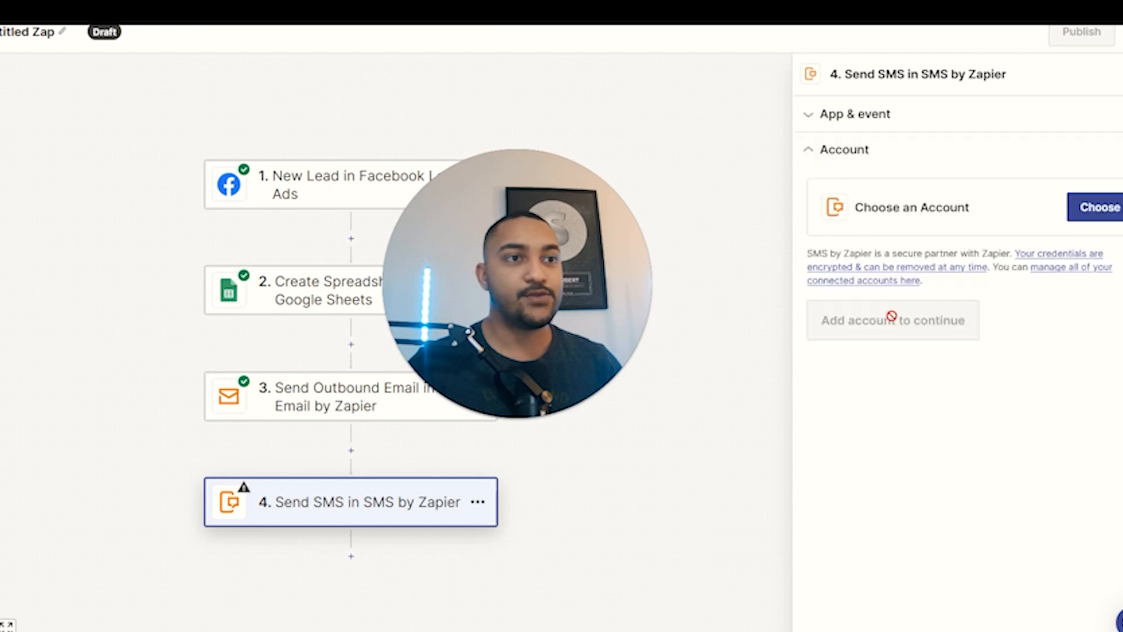
click(1100, 207)
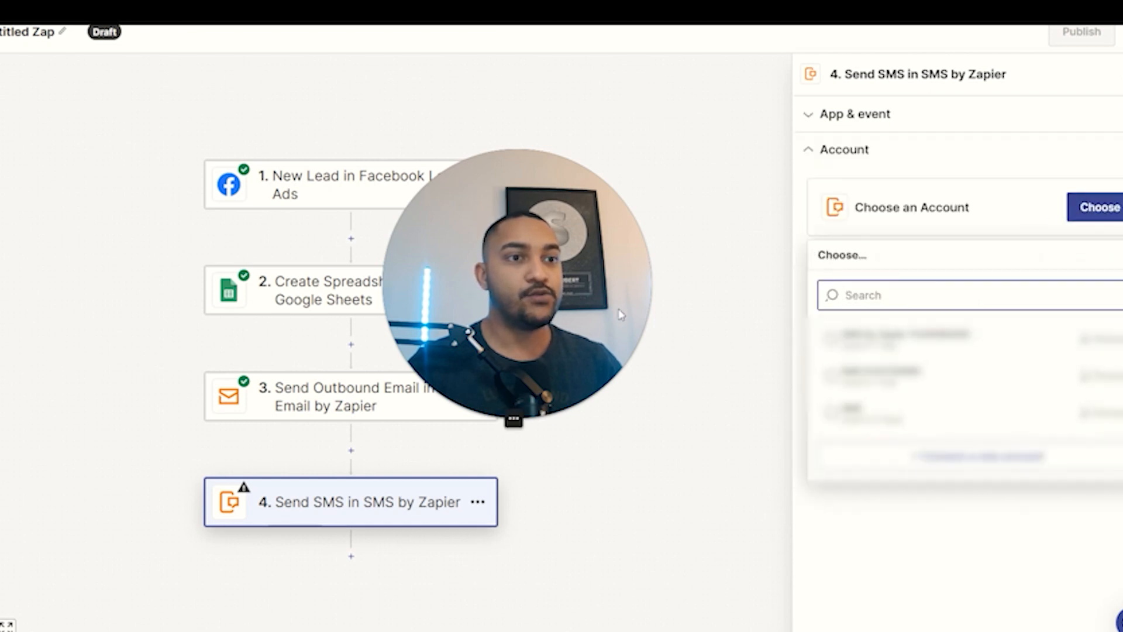
click(940, 460)
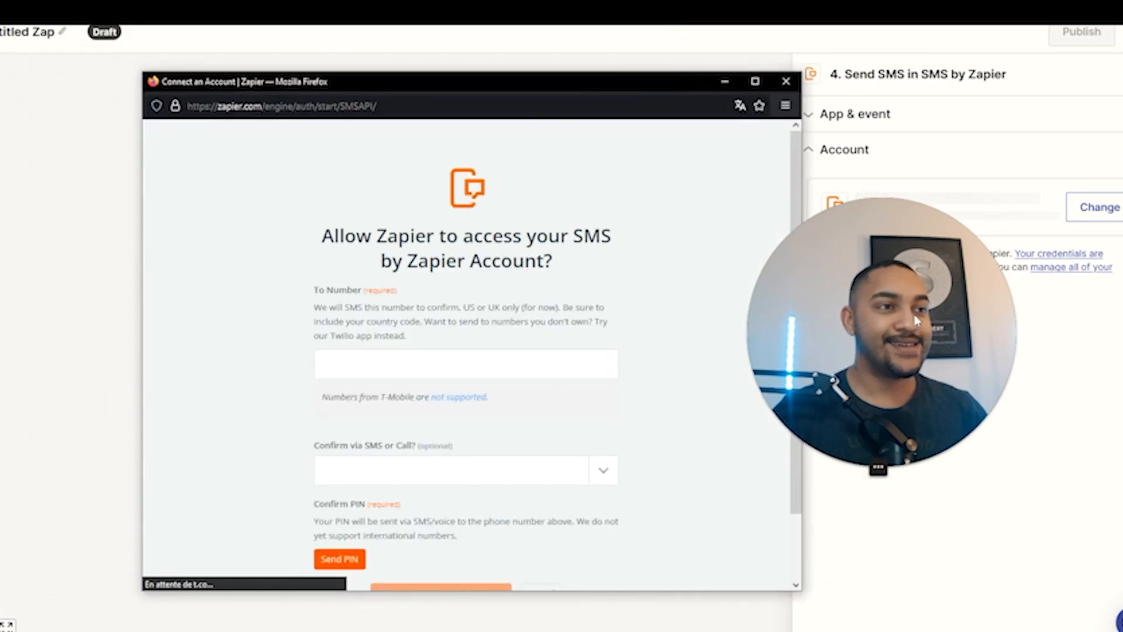
Enter the phone number to verify in the connection window and choose confirmation via SMS.
scroll(609, 326, down, 2)
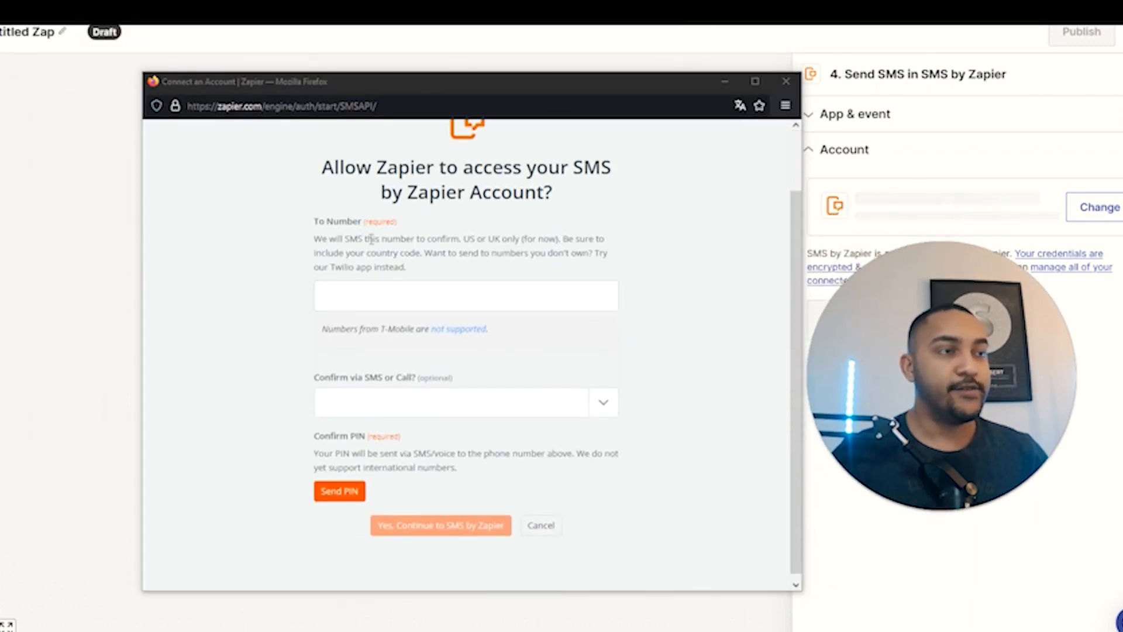
click(317, 236)
drag(317, 235, 438, 263)
click(386, 292)
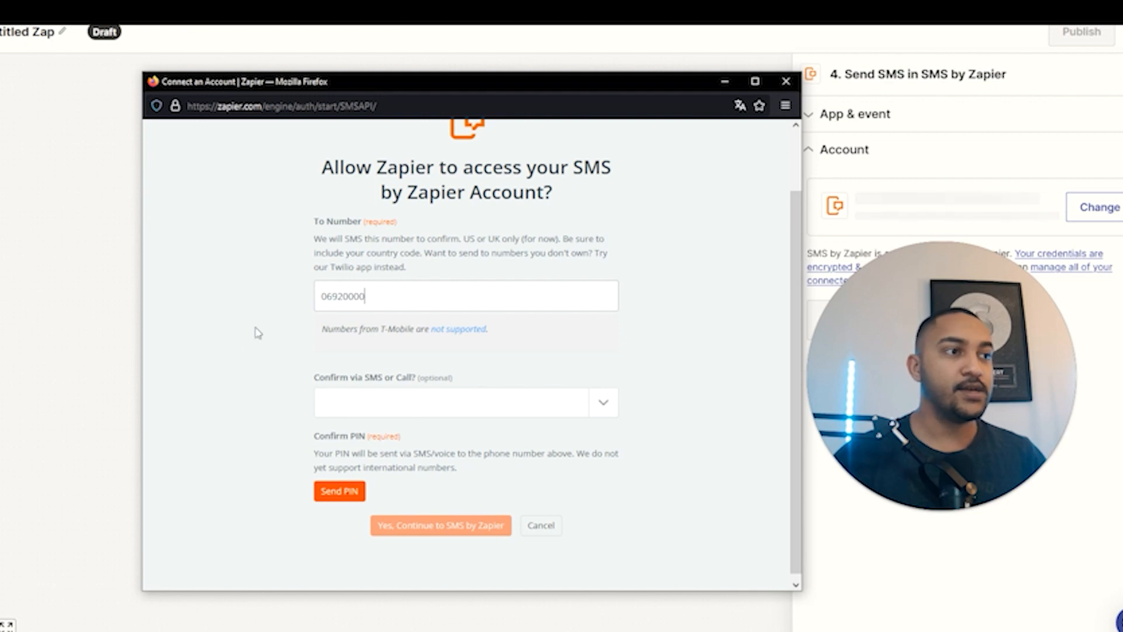
click(450, 401)
click(441, 436)
scroll(546, 443, down, 1)
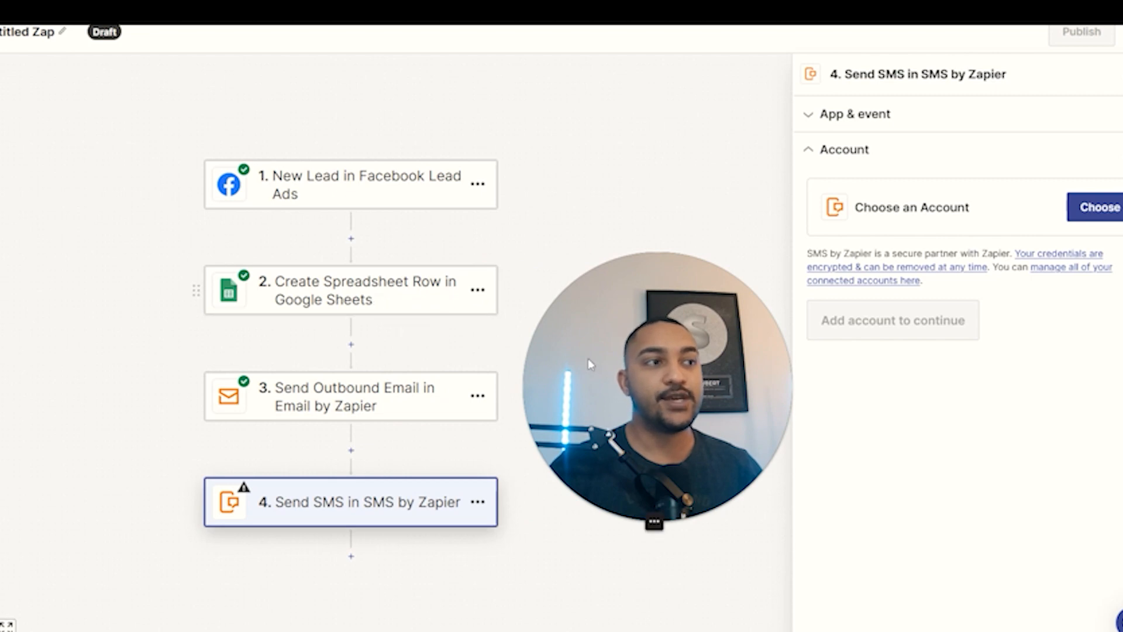
click(1088, 211)
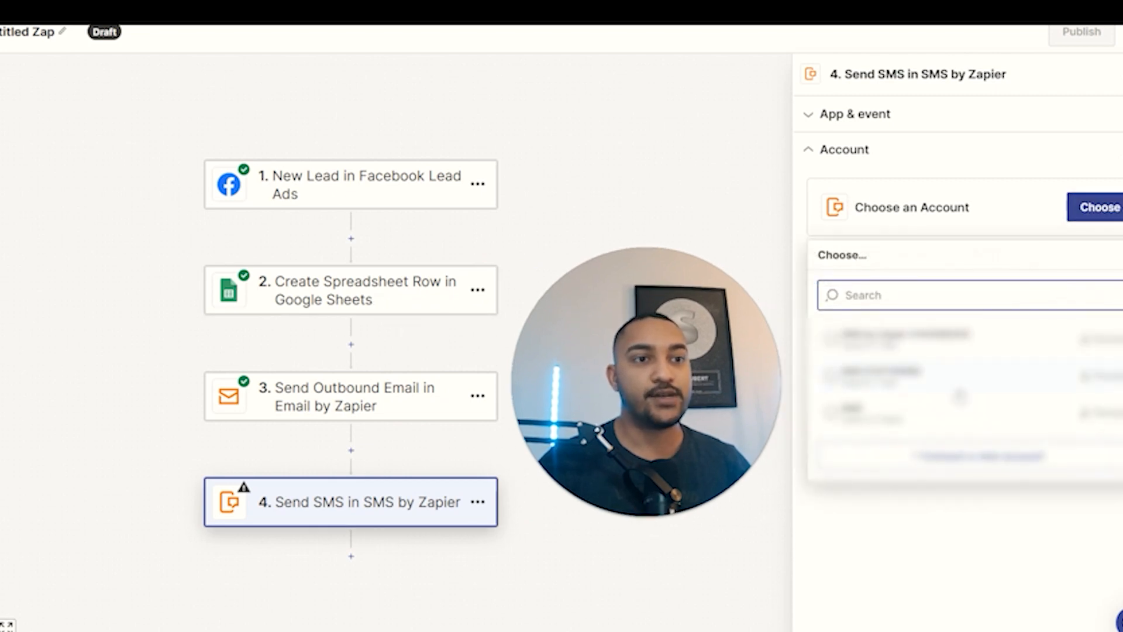
click(904, 314)
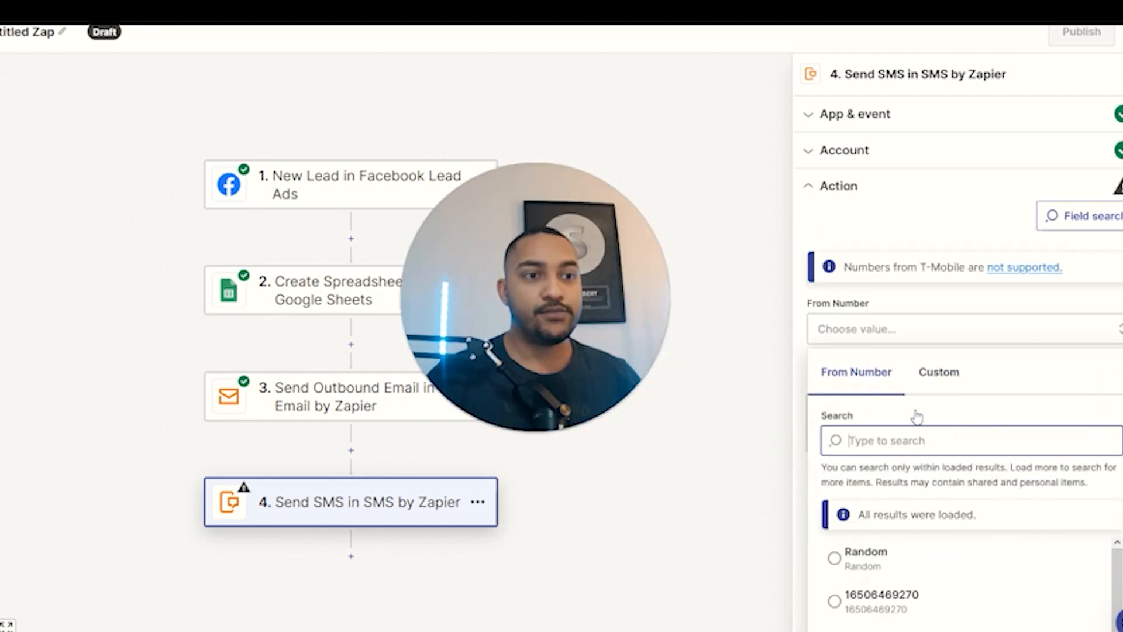
scroll(994, 379, down, 3)
click(887, 456)
Compose the SMS from the Sheets nom, telephone, service and déjà venu? fields, separated by //.
click(910, 376)
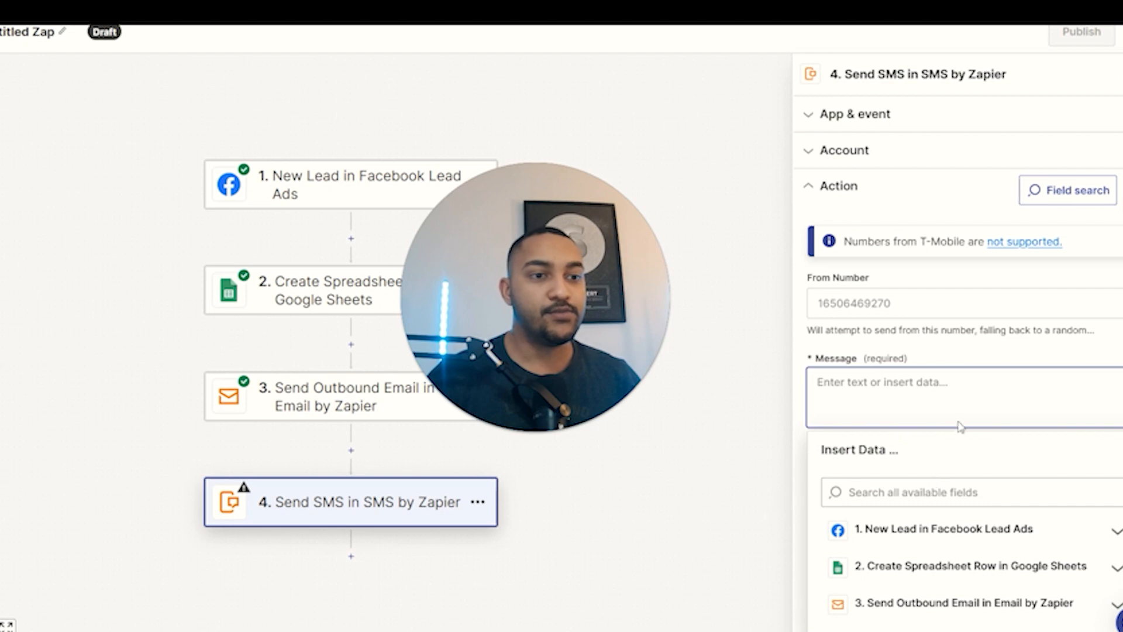
text(noim)
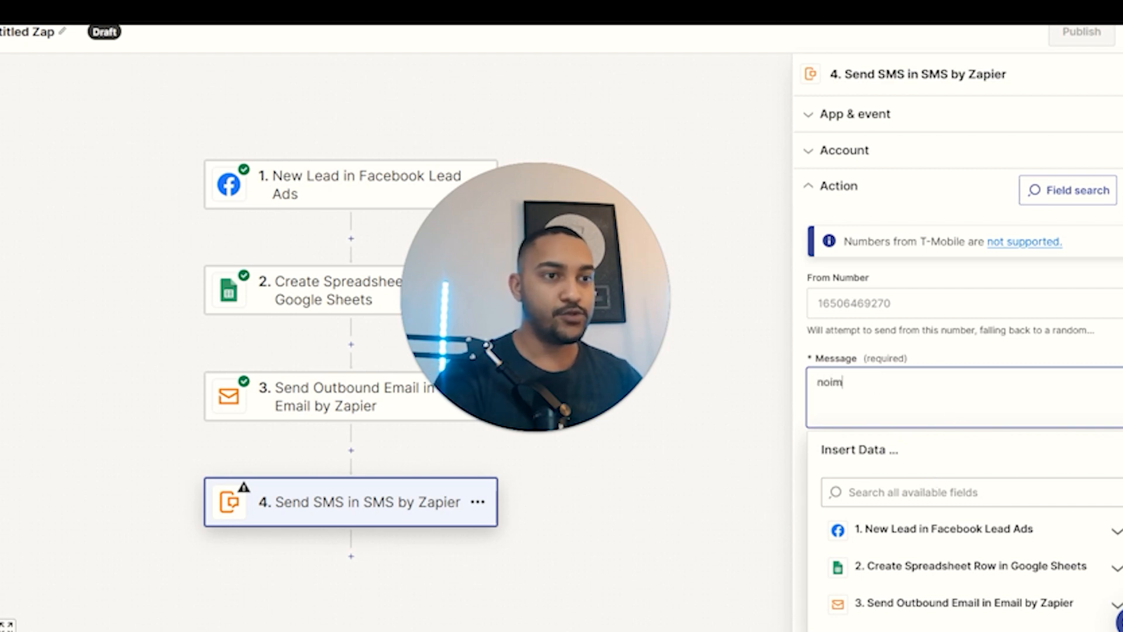
text(m :)
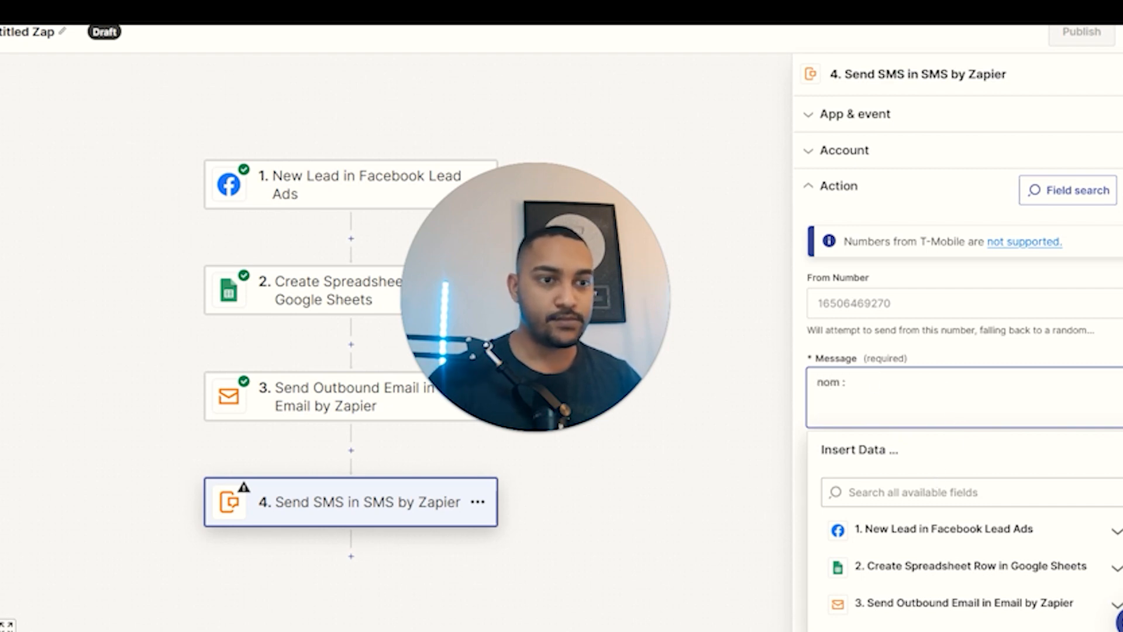
key(ctrl+a)
key(BackSpace)
click(915, 567)
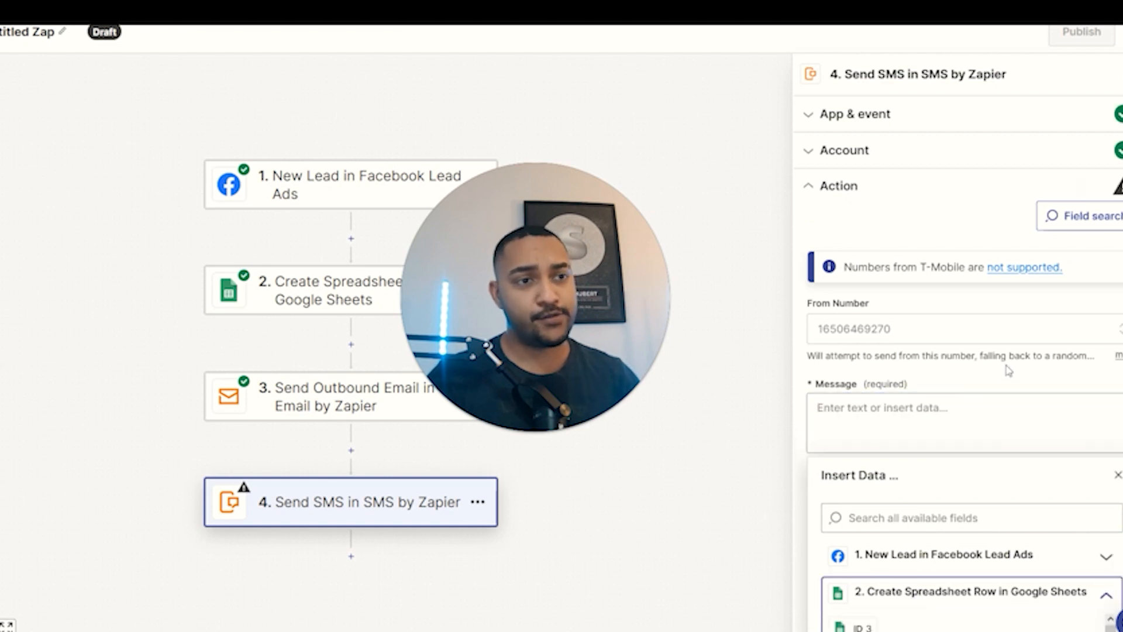
scroll(931, 535, down, 3)
click(904, 455)
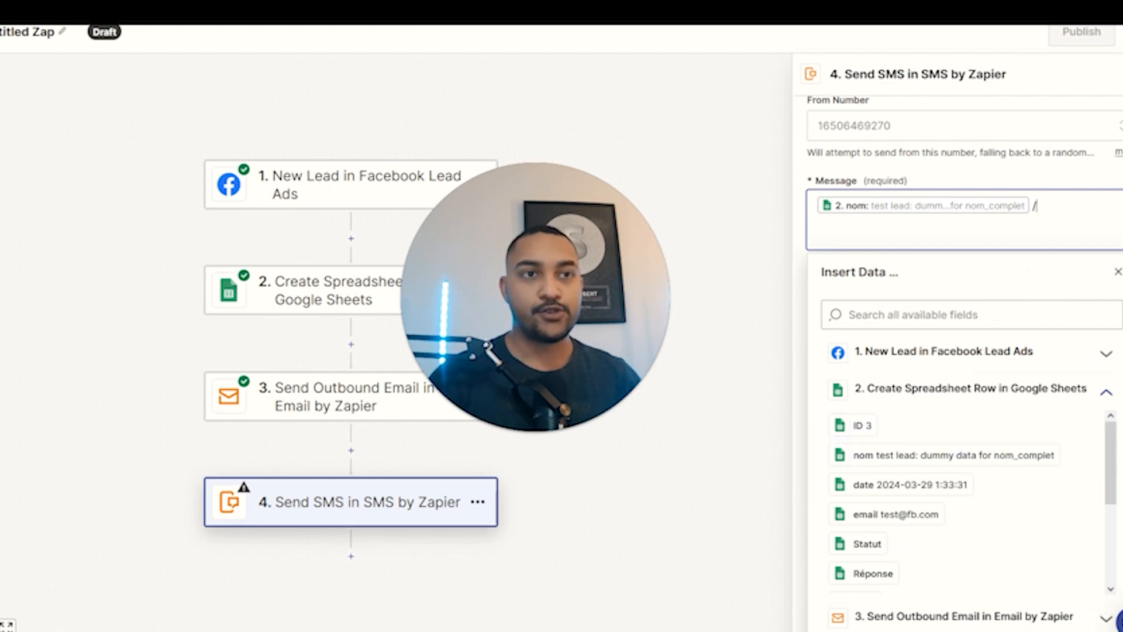
scroll(913, 474, down, 4)
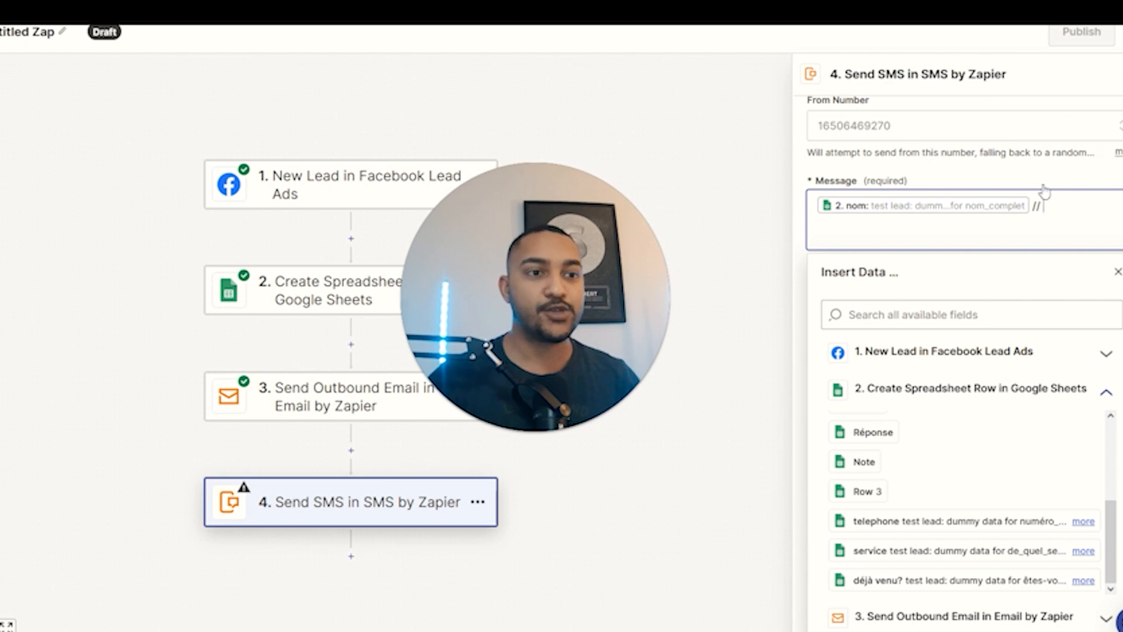
click(954, 521)
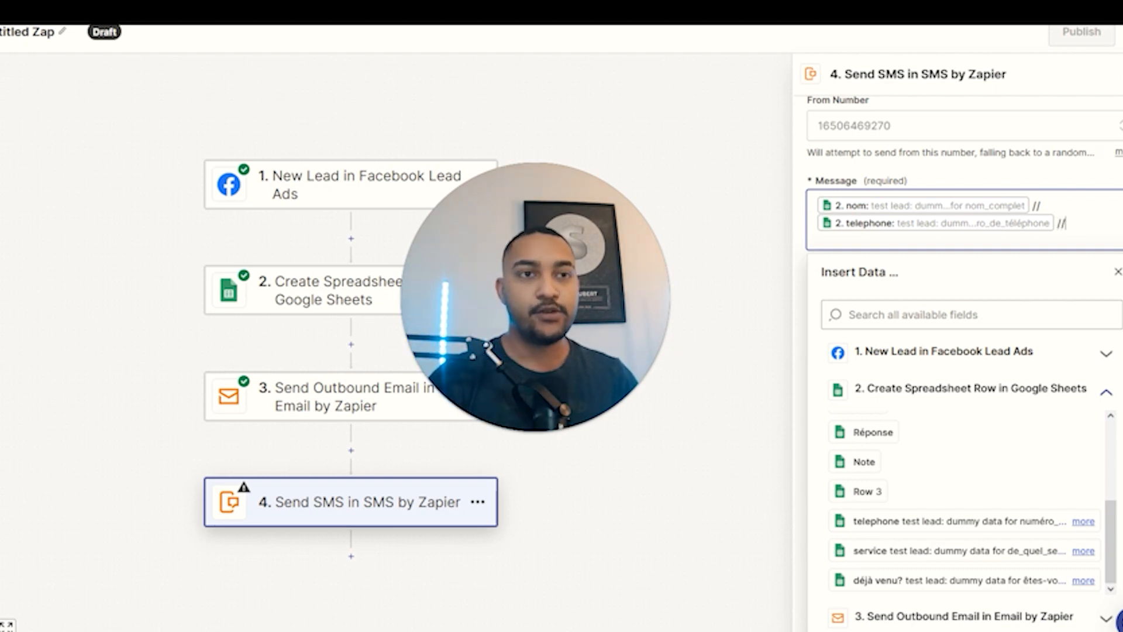
click(913, 551)
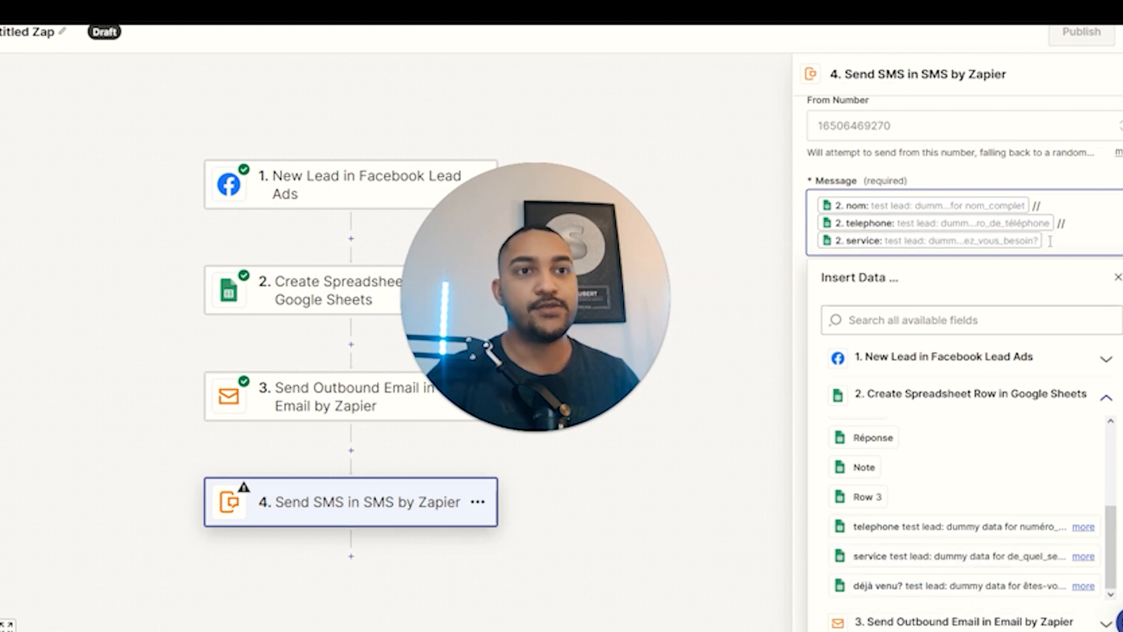
click(945, 585)
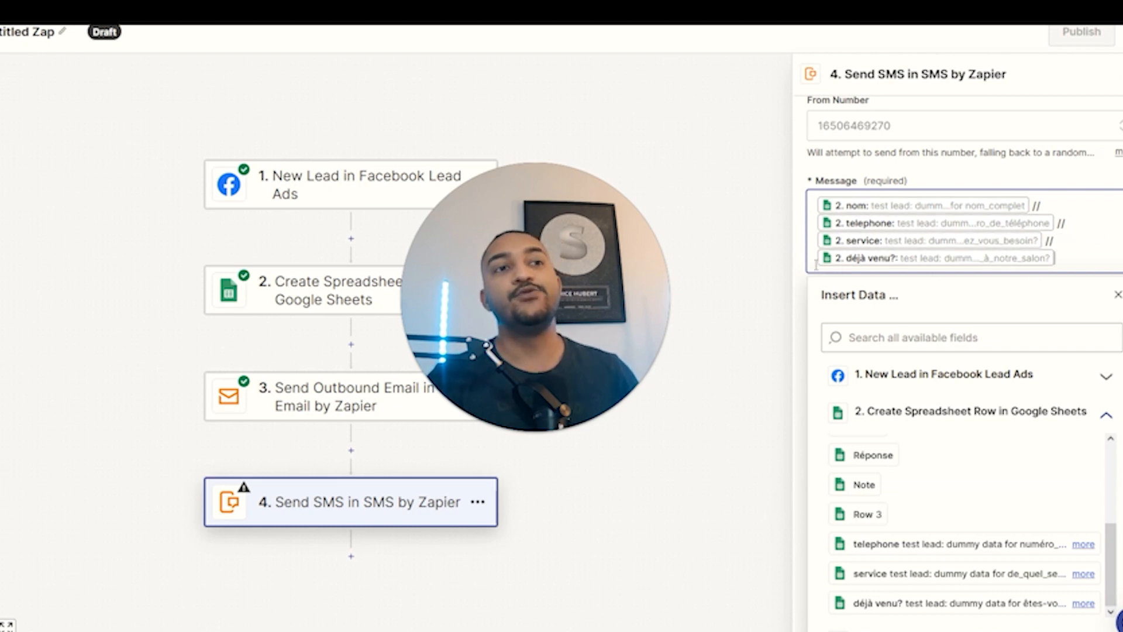
click(721, 287)
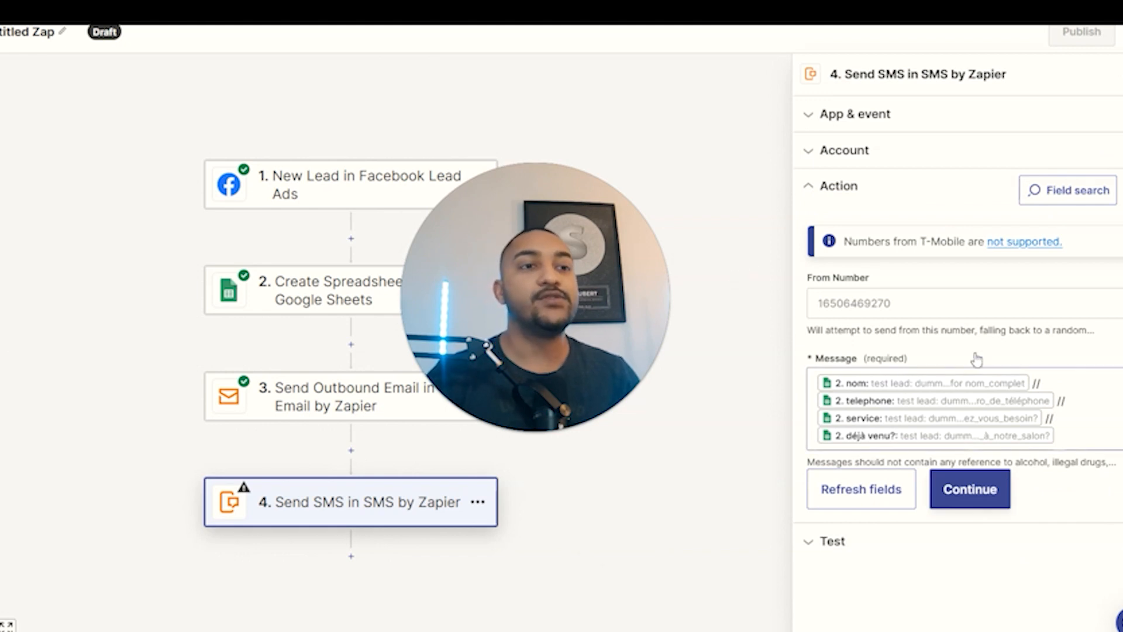
Prefix the SMS message with 'nouveau service :' and continue to the Test section.
click(872, 387)
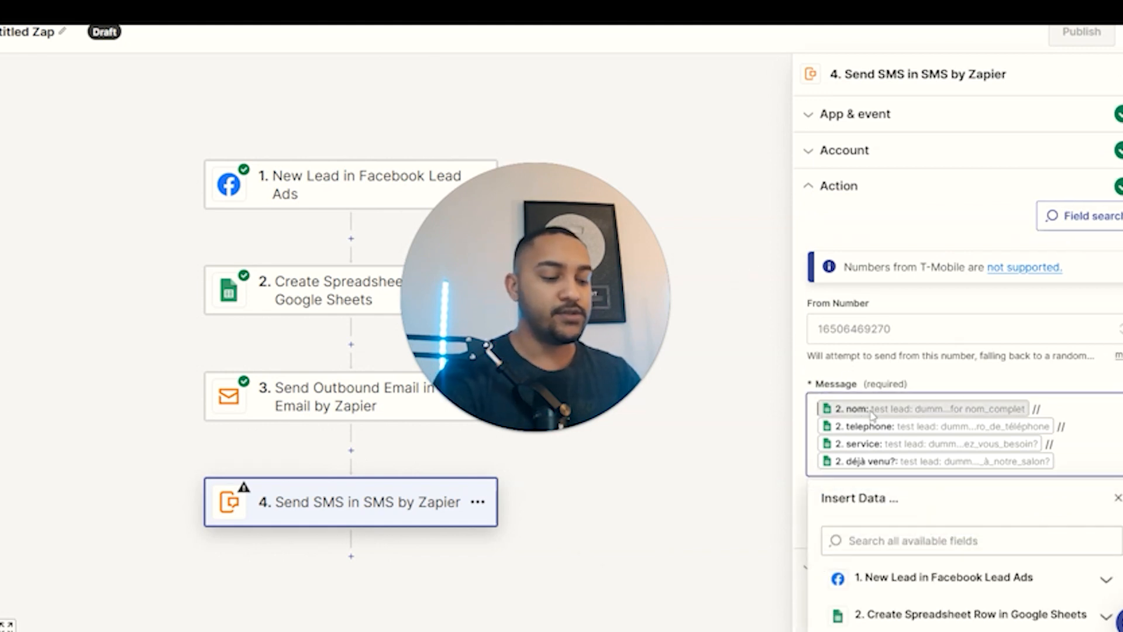
text(nouveau service :)
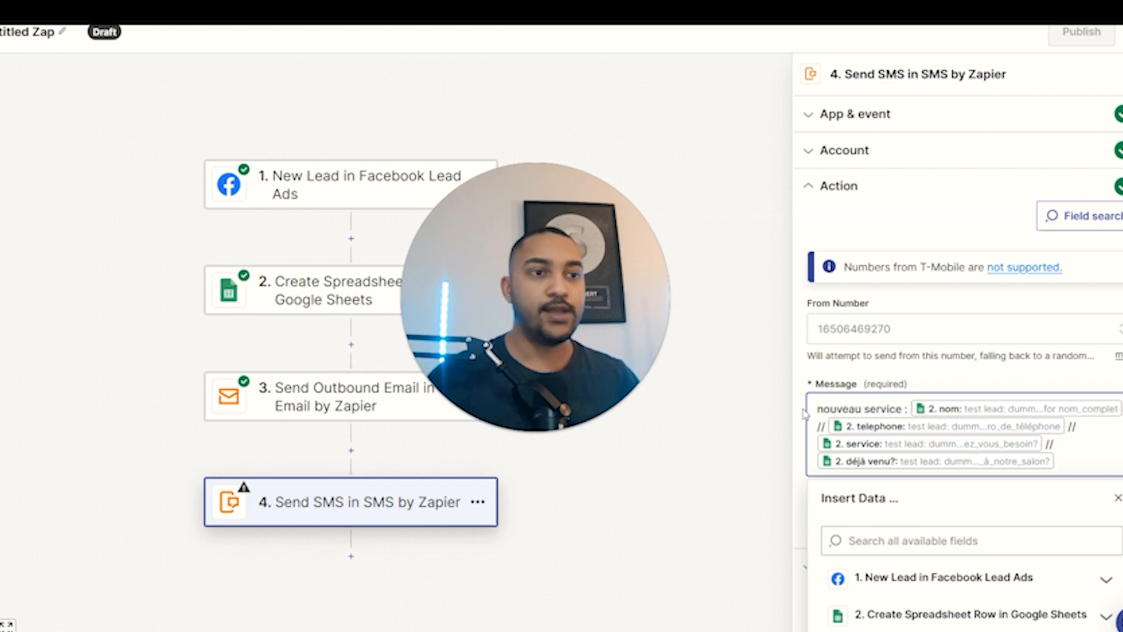
click(760, 402)
scroll(760, 401, down, 1)
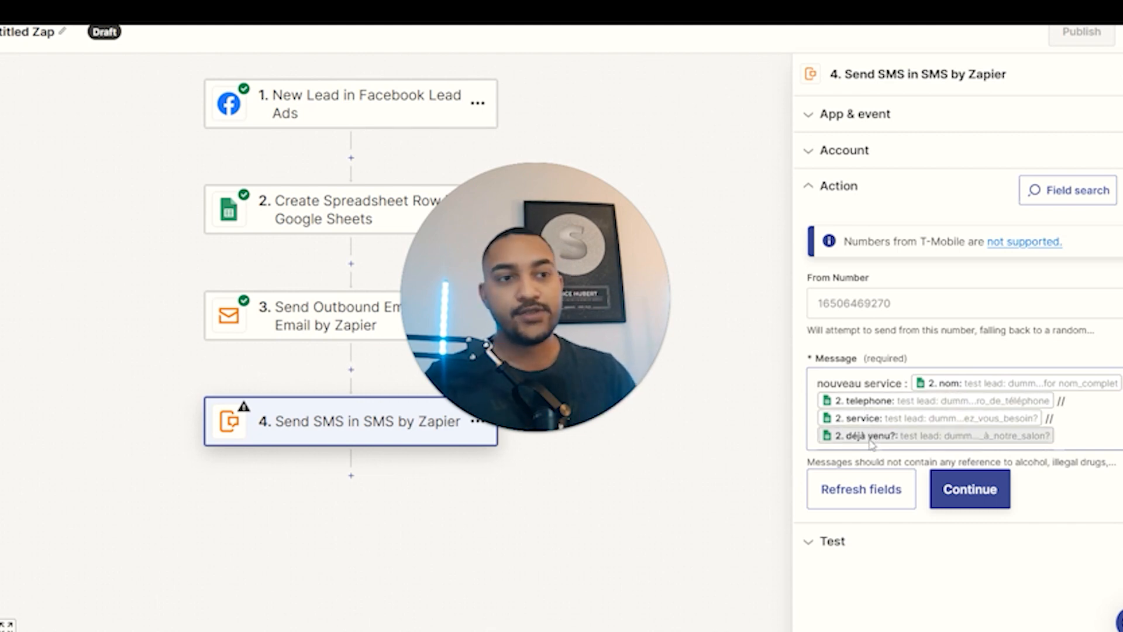
click(959, 489)
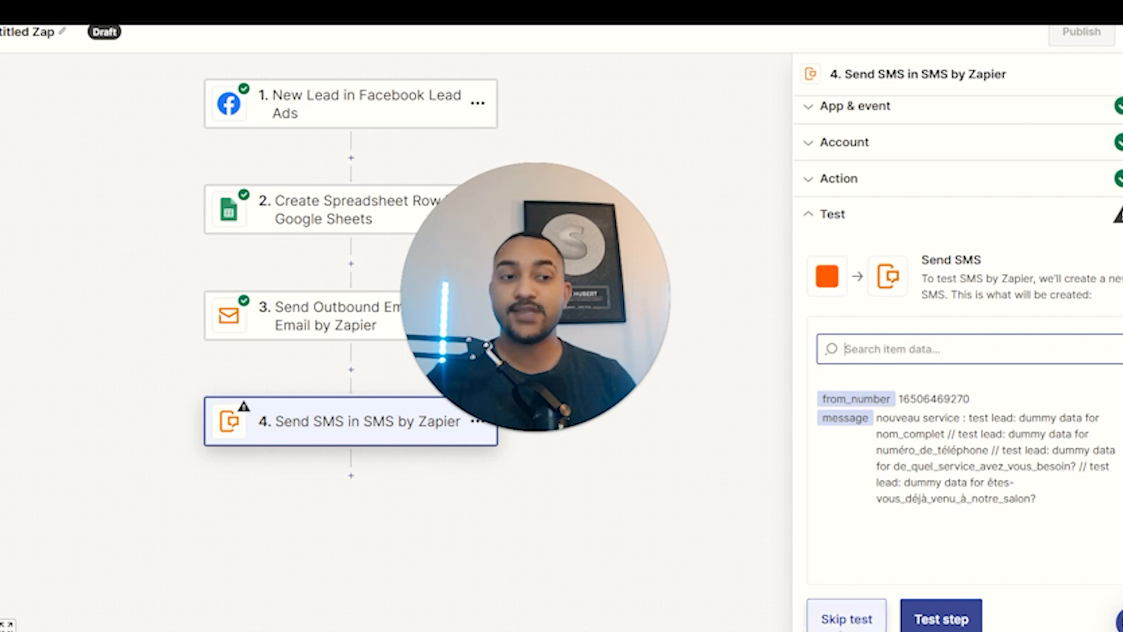
Skip the SMS test and rename the Zap 'Notification mail et sms formulaire : client X'.
click(846, 619)
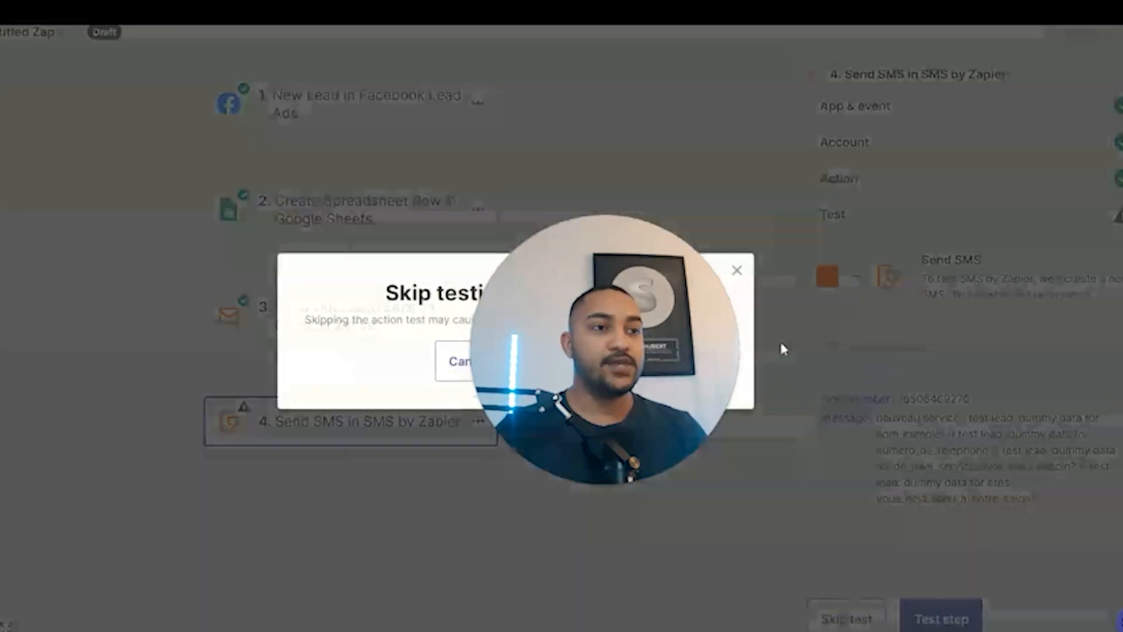
click(561, 363)
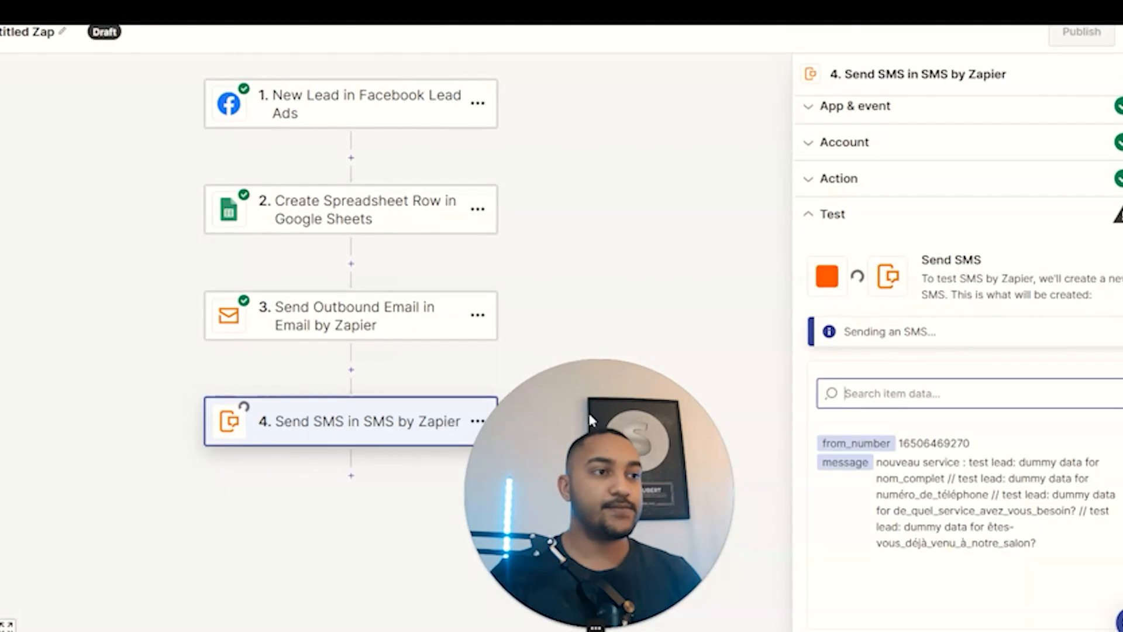
click(62, 41)
click(75, 49)
click(61, 36)
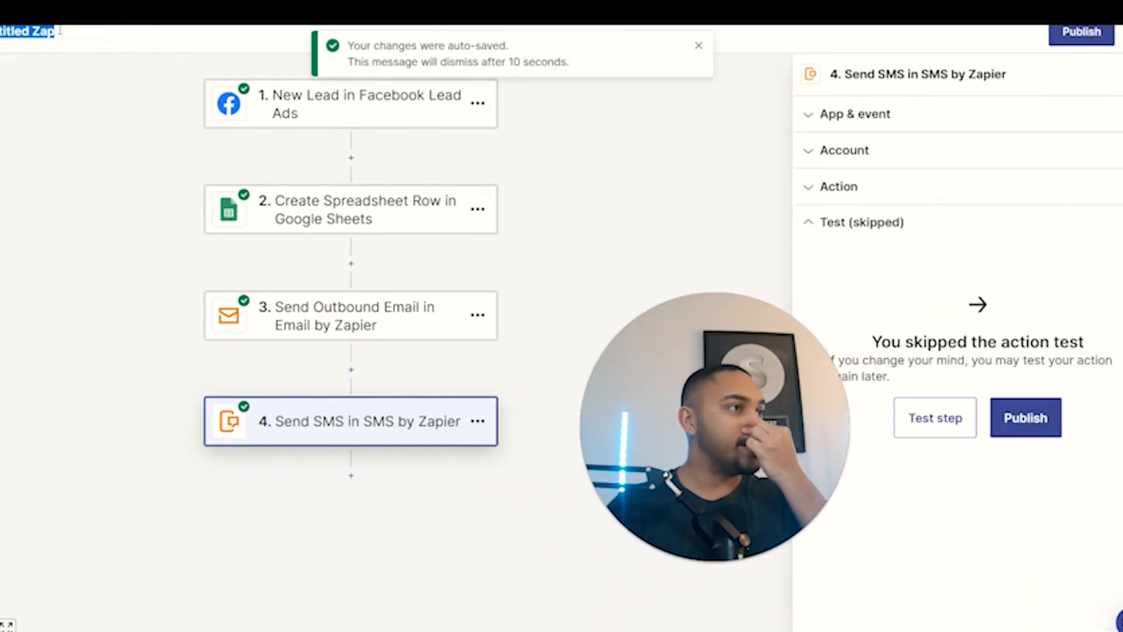
text(Notificati)
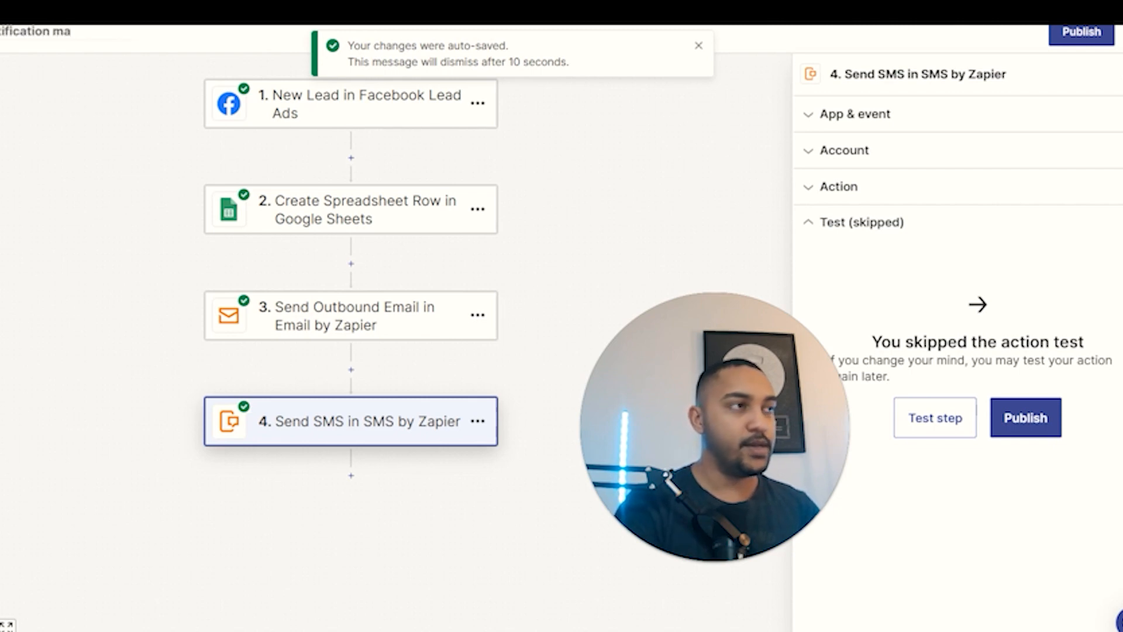
text(on mail et sms formulair)
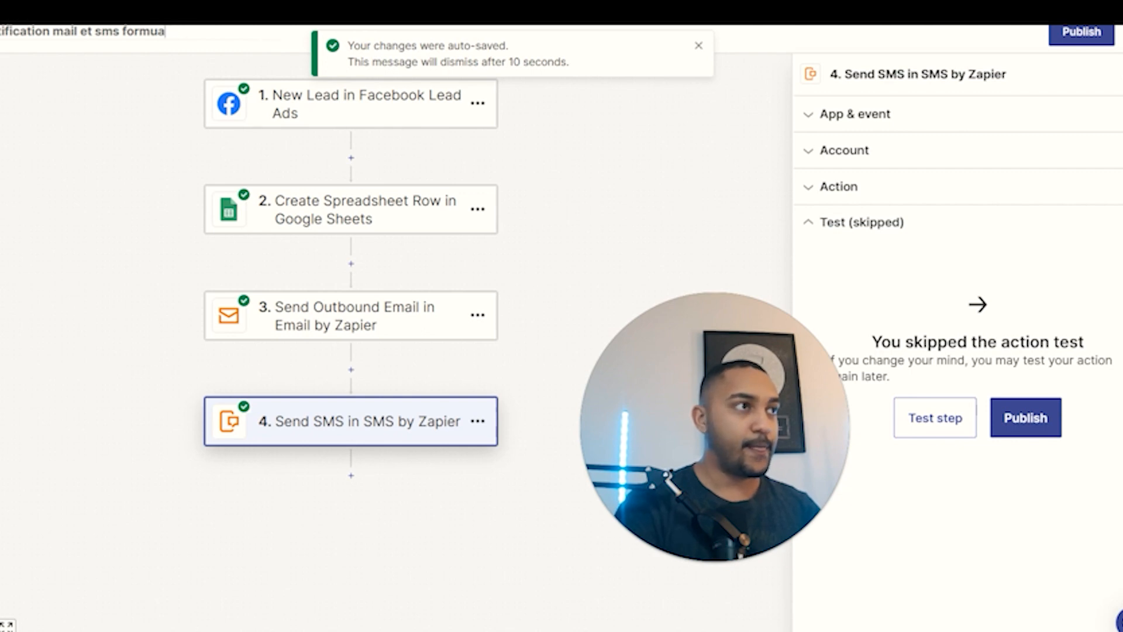
text(ire : clien)
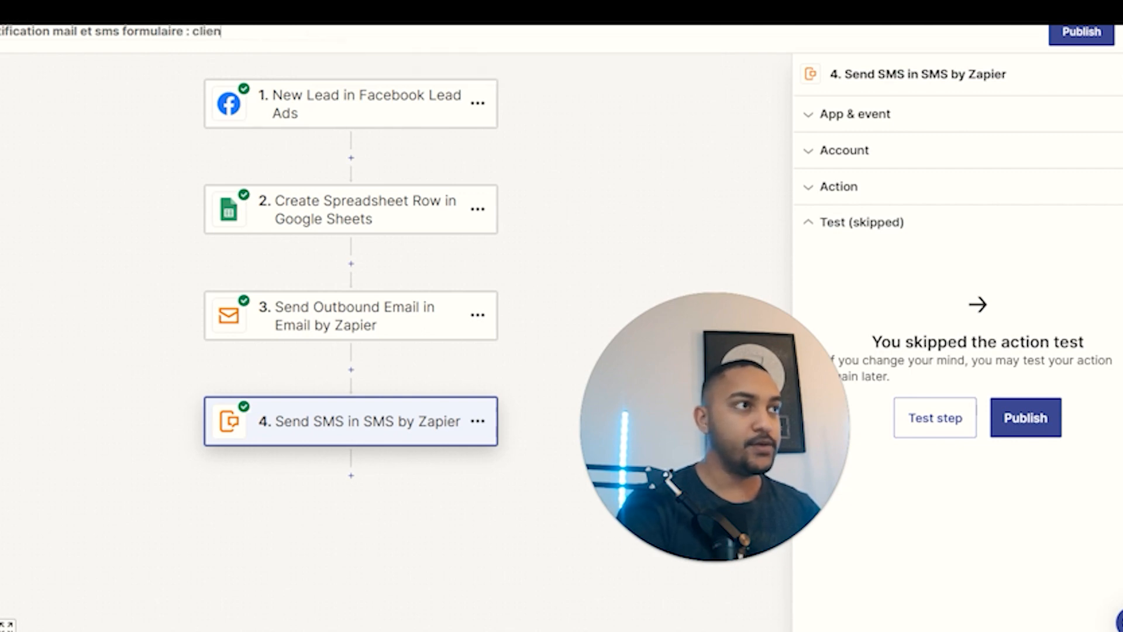
text(t X)
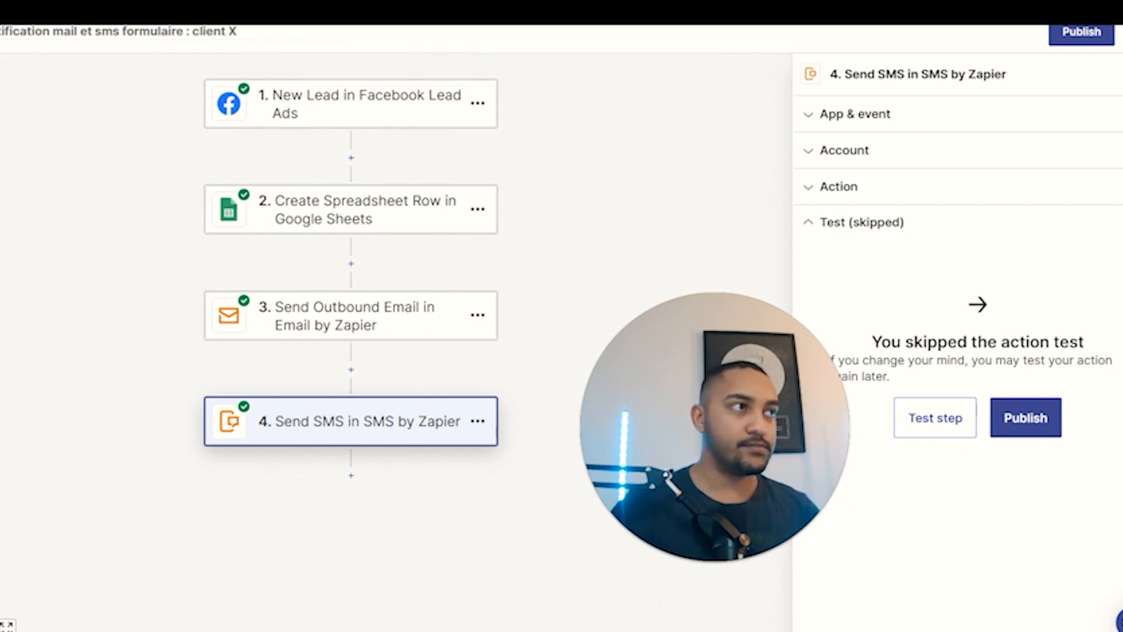
click(47, 82)
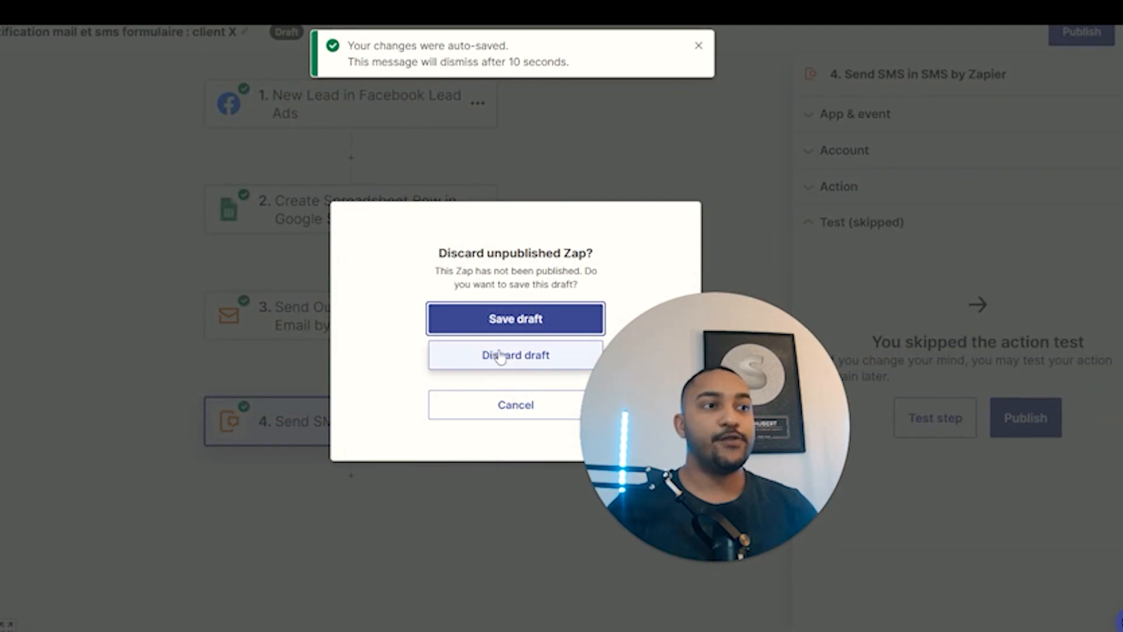
Save the Zap as a draft, then inspect the 18 / 2 000 task usage in My Zaps.
click(503, 320)
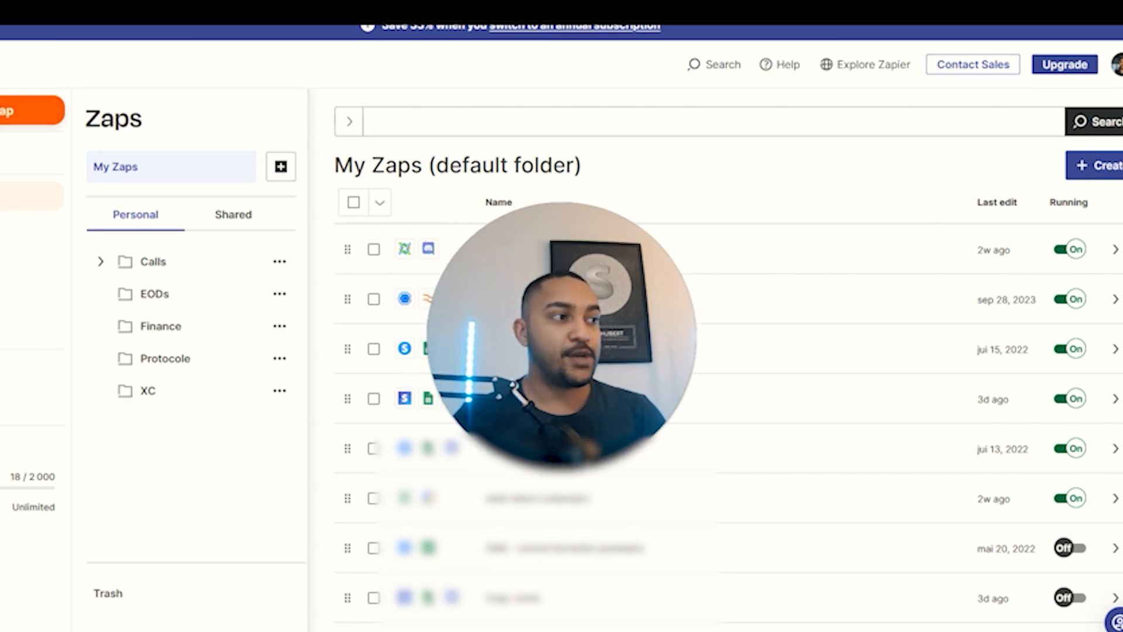
drag(12, 477, 75, 482)
click(63, 481)
click(92, 477)
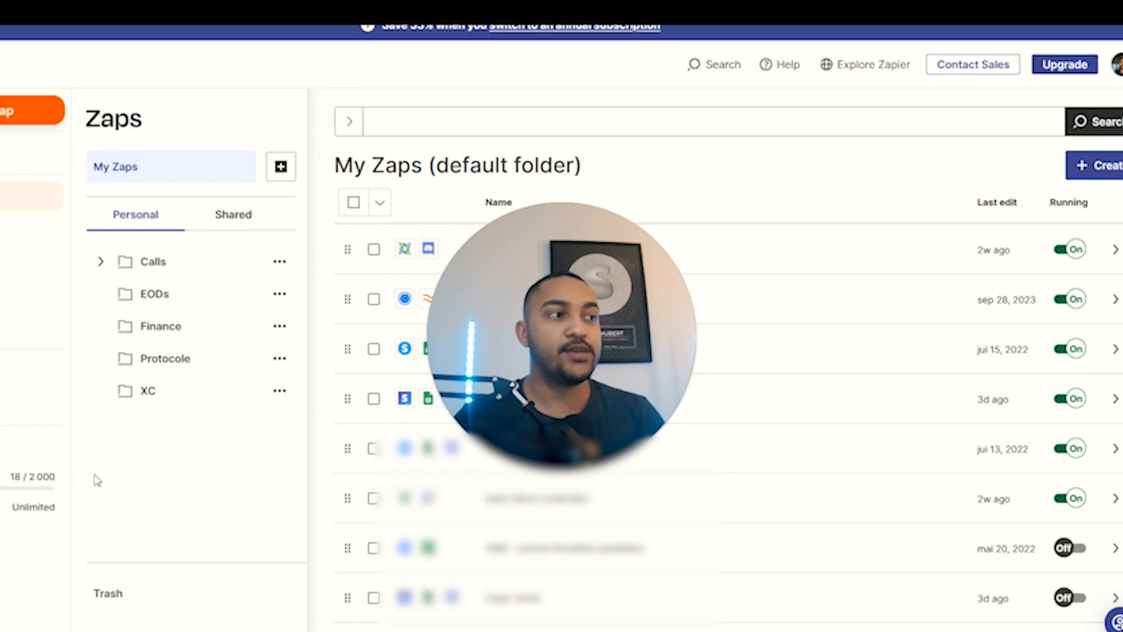
drag(22, 477, 57, 475)
click(54, 475)
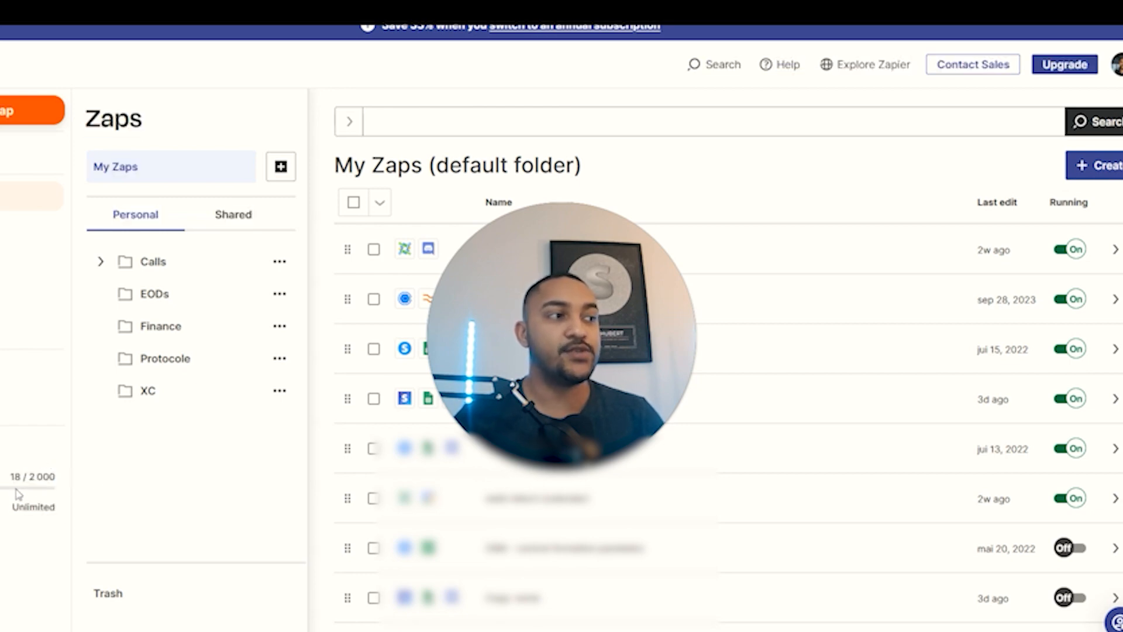